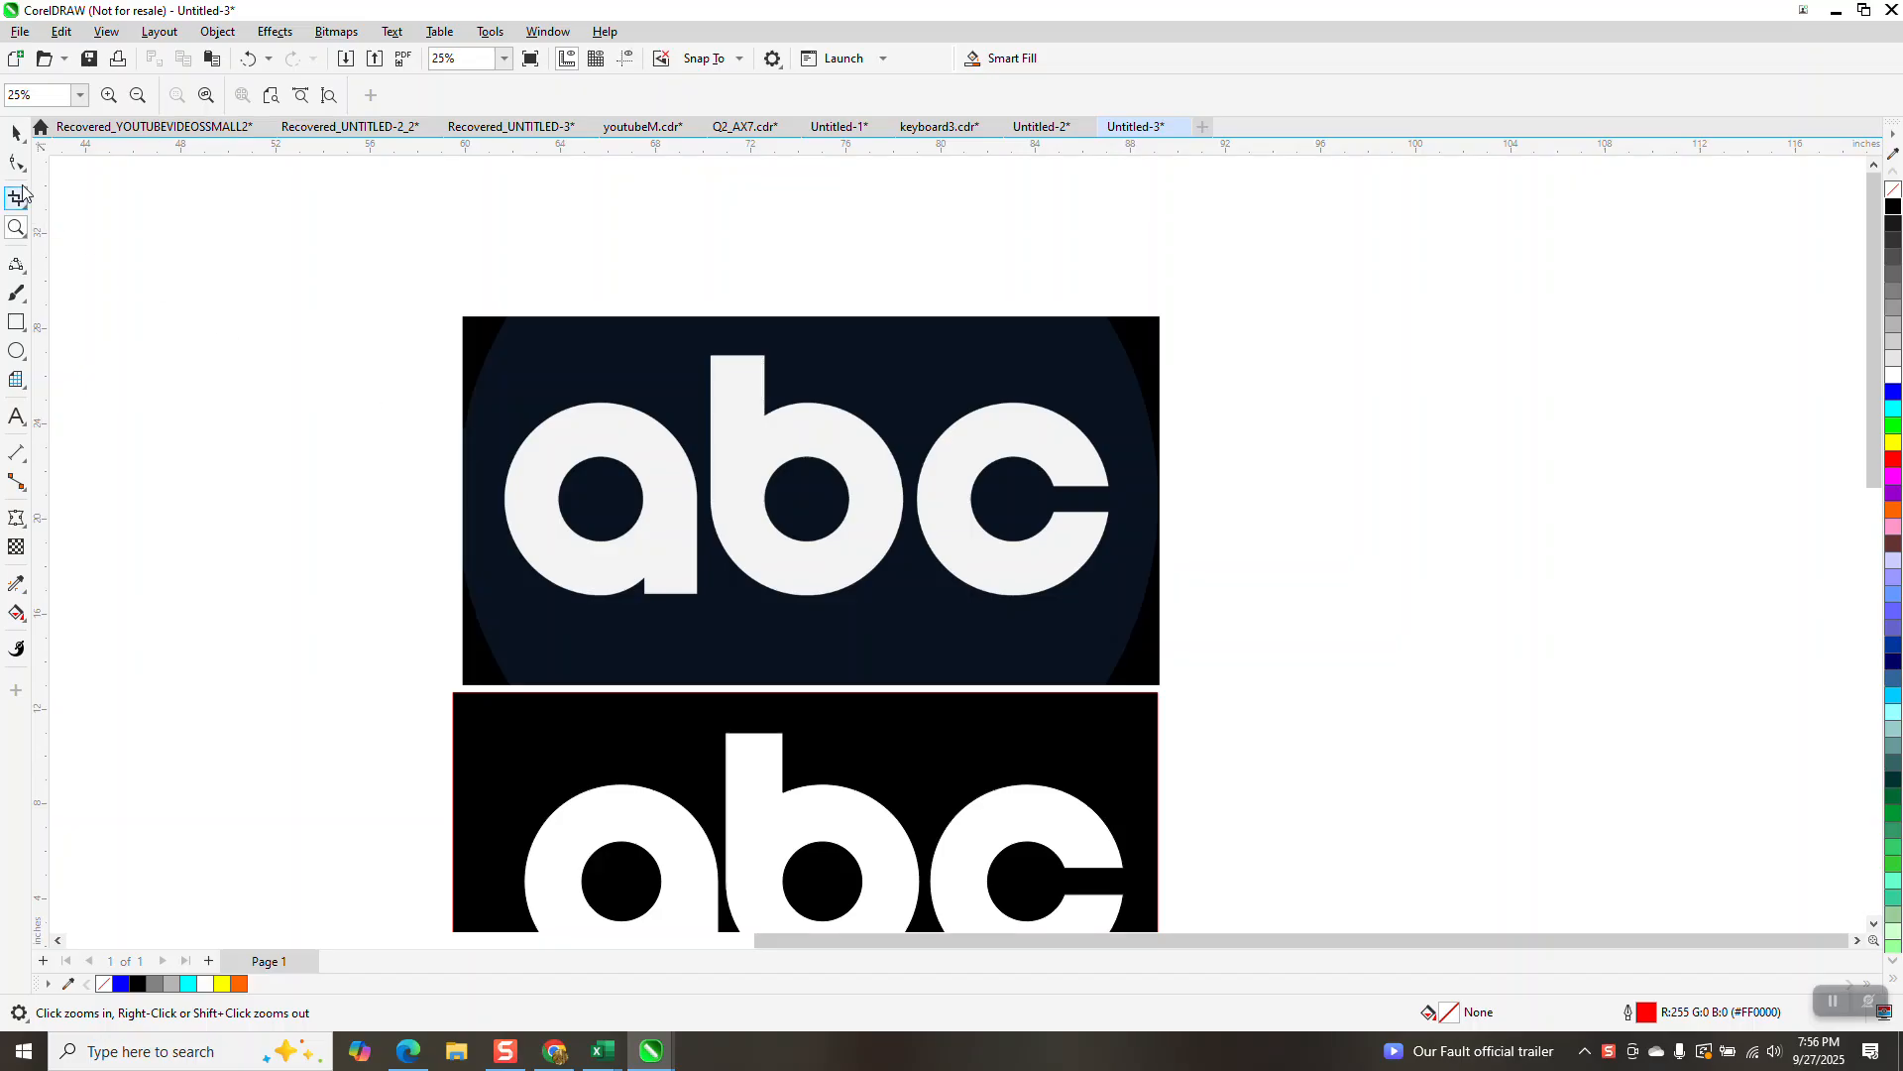
Step: Examine the letter shapes in the dark-blue abc logo and the black-and-white abc logo below it
click(16, 132)
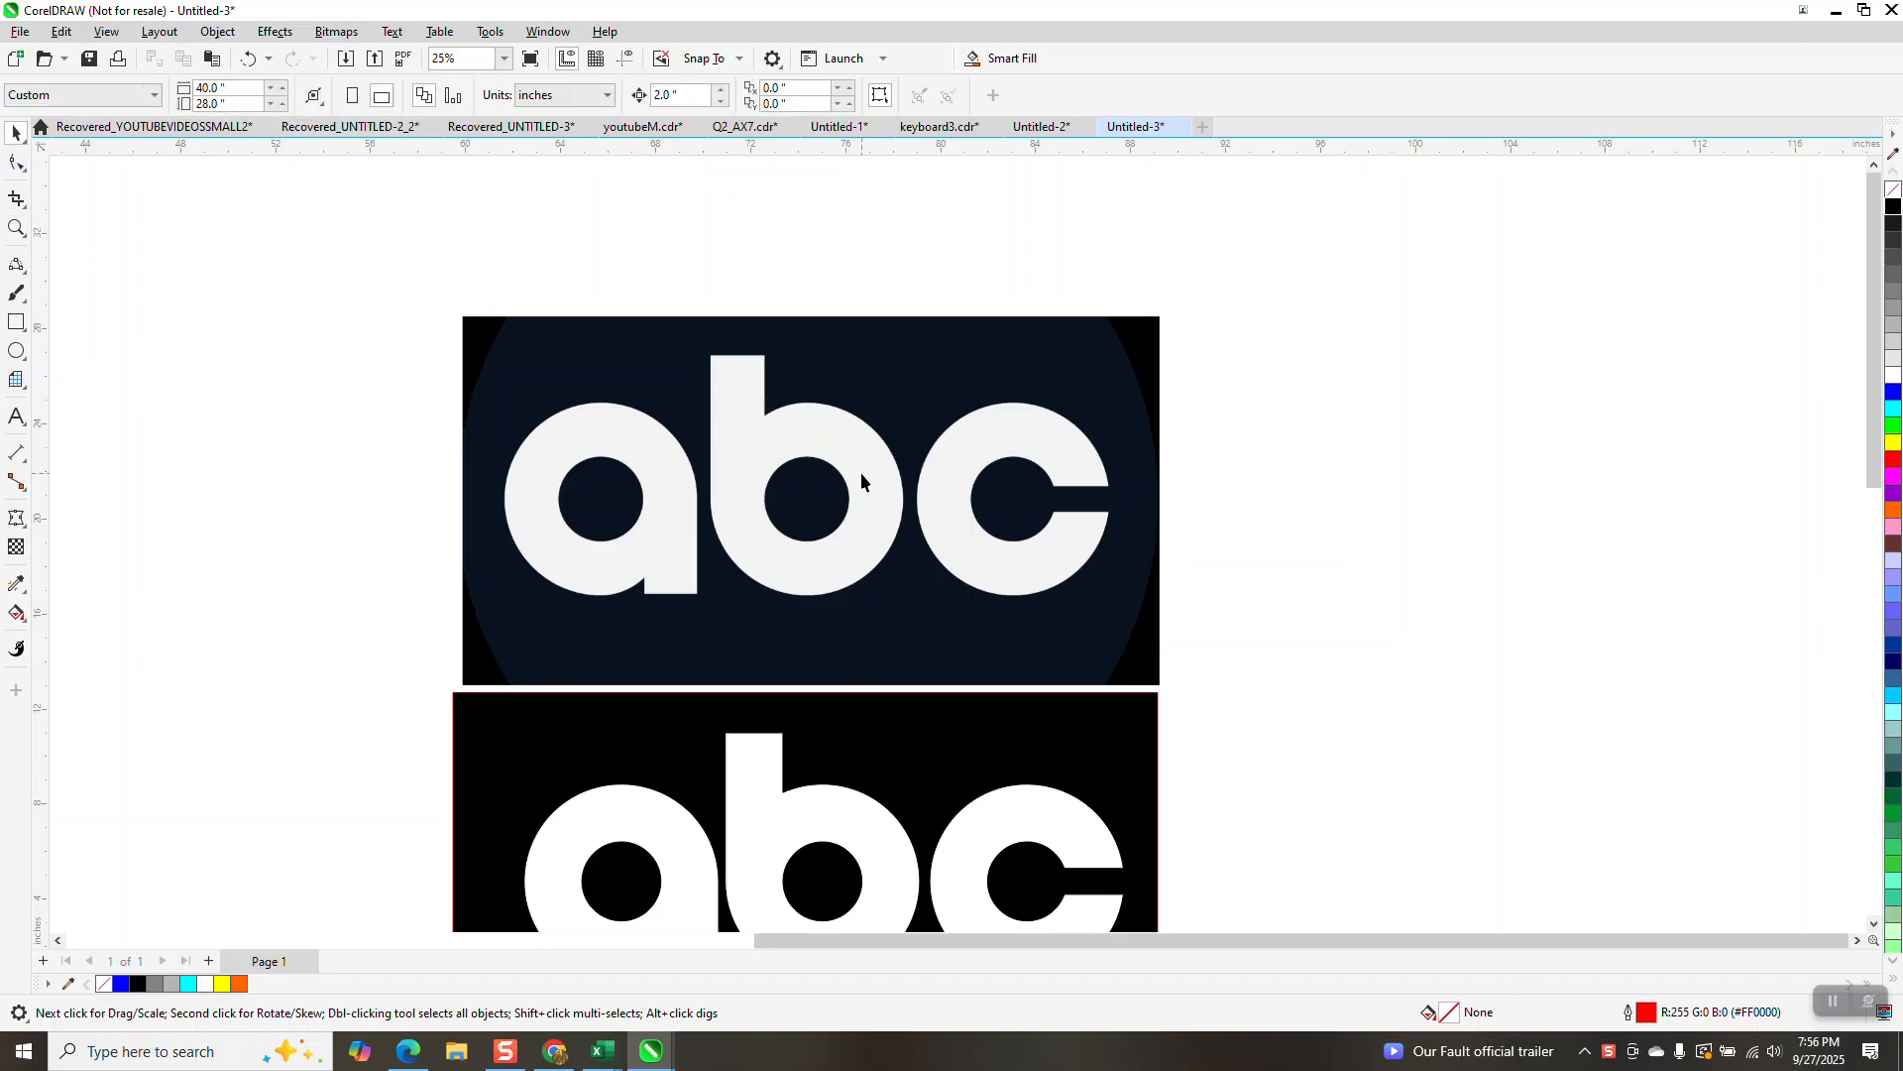
scroll(860, 472, down, 2)
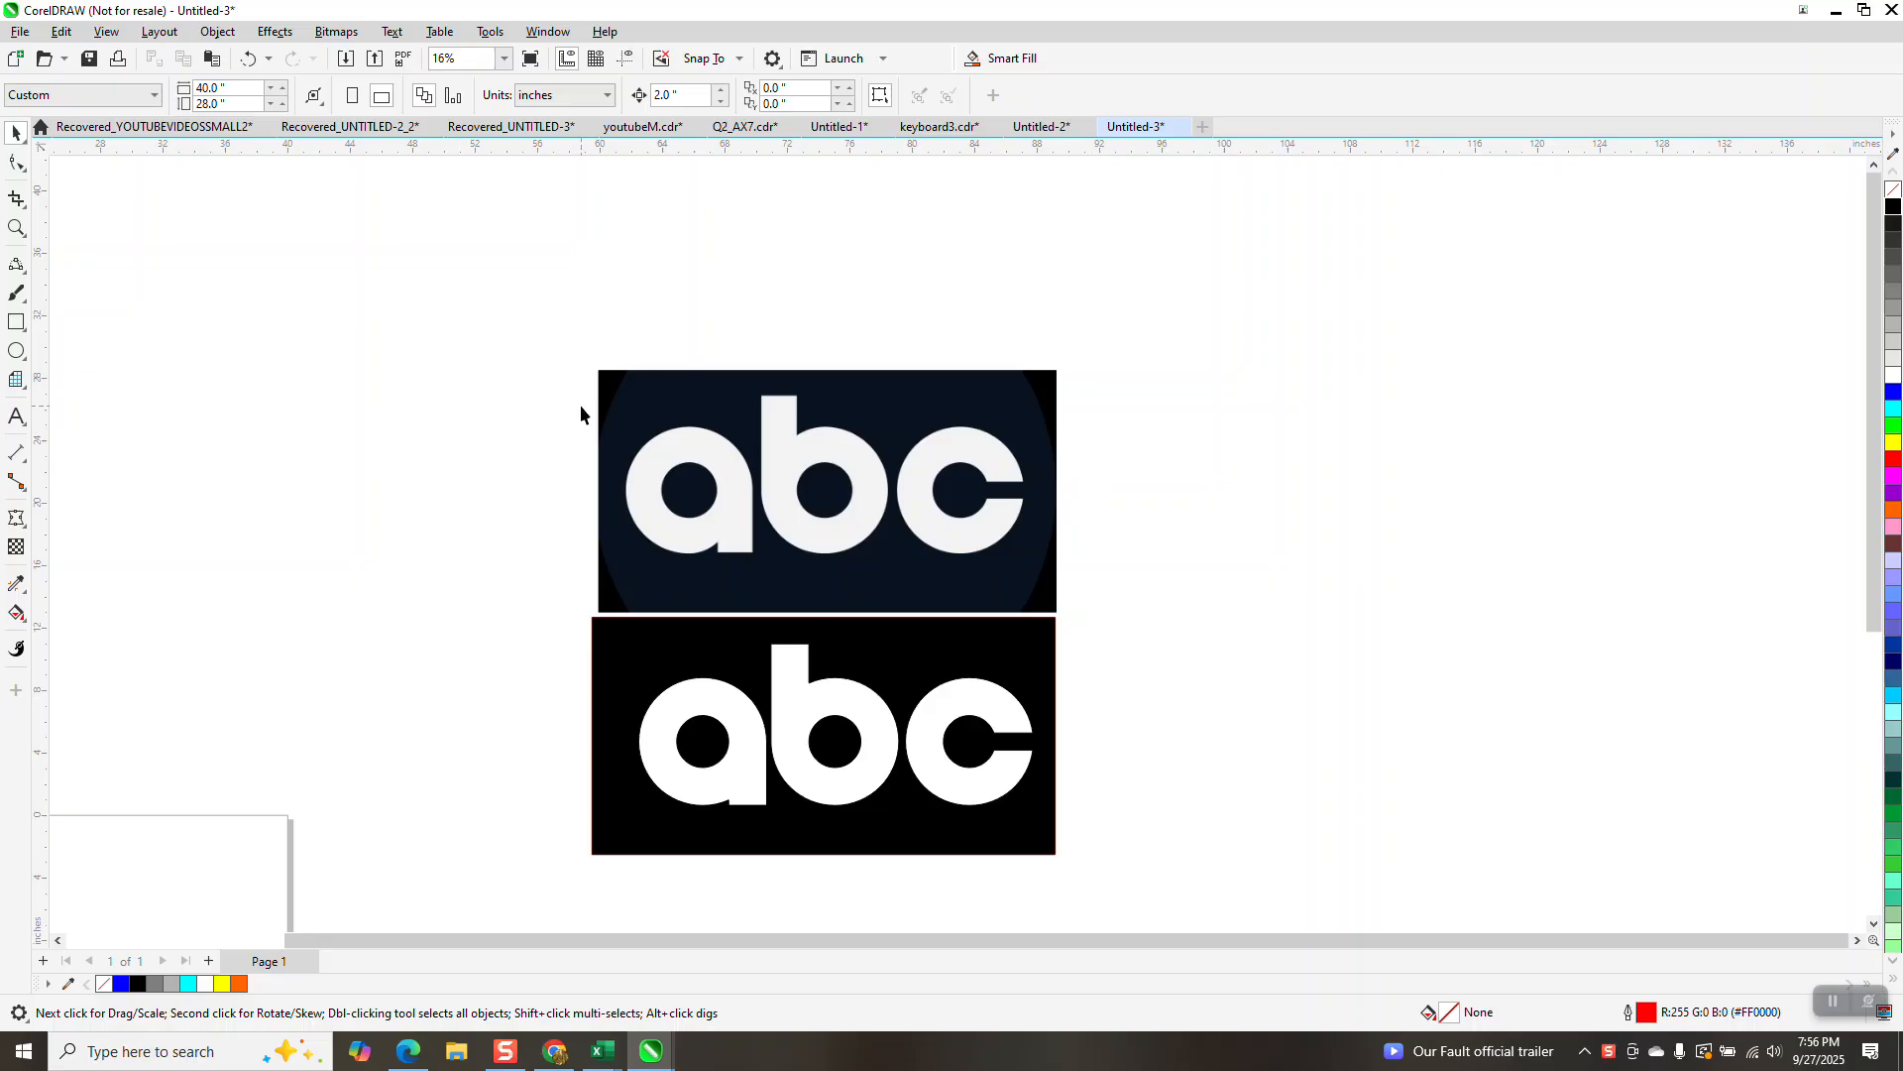
drag(579, 371, 1119, 617)
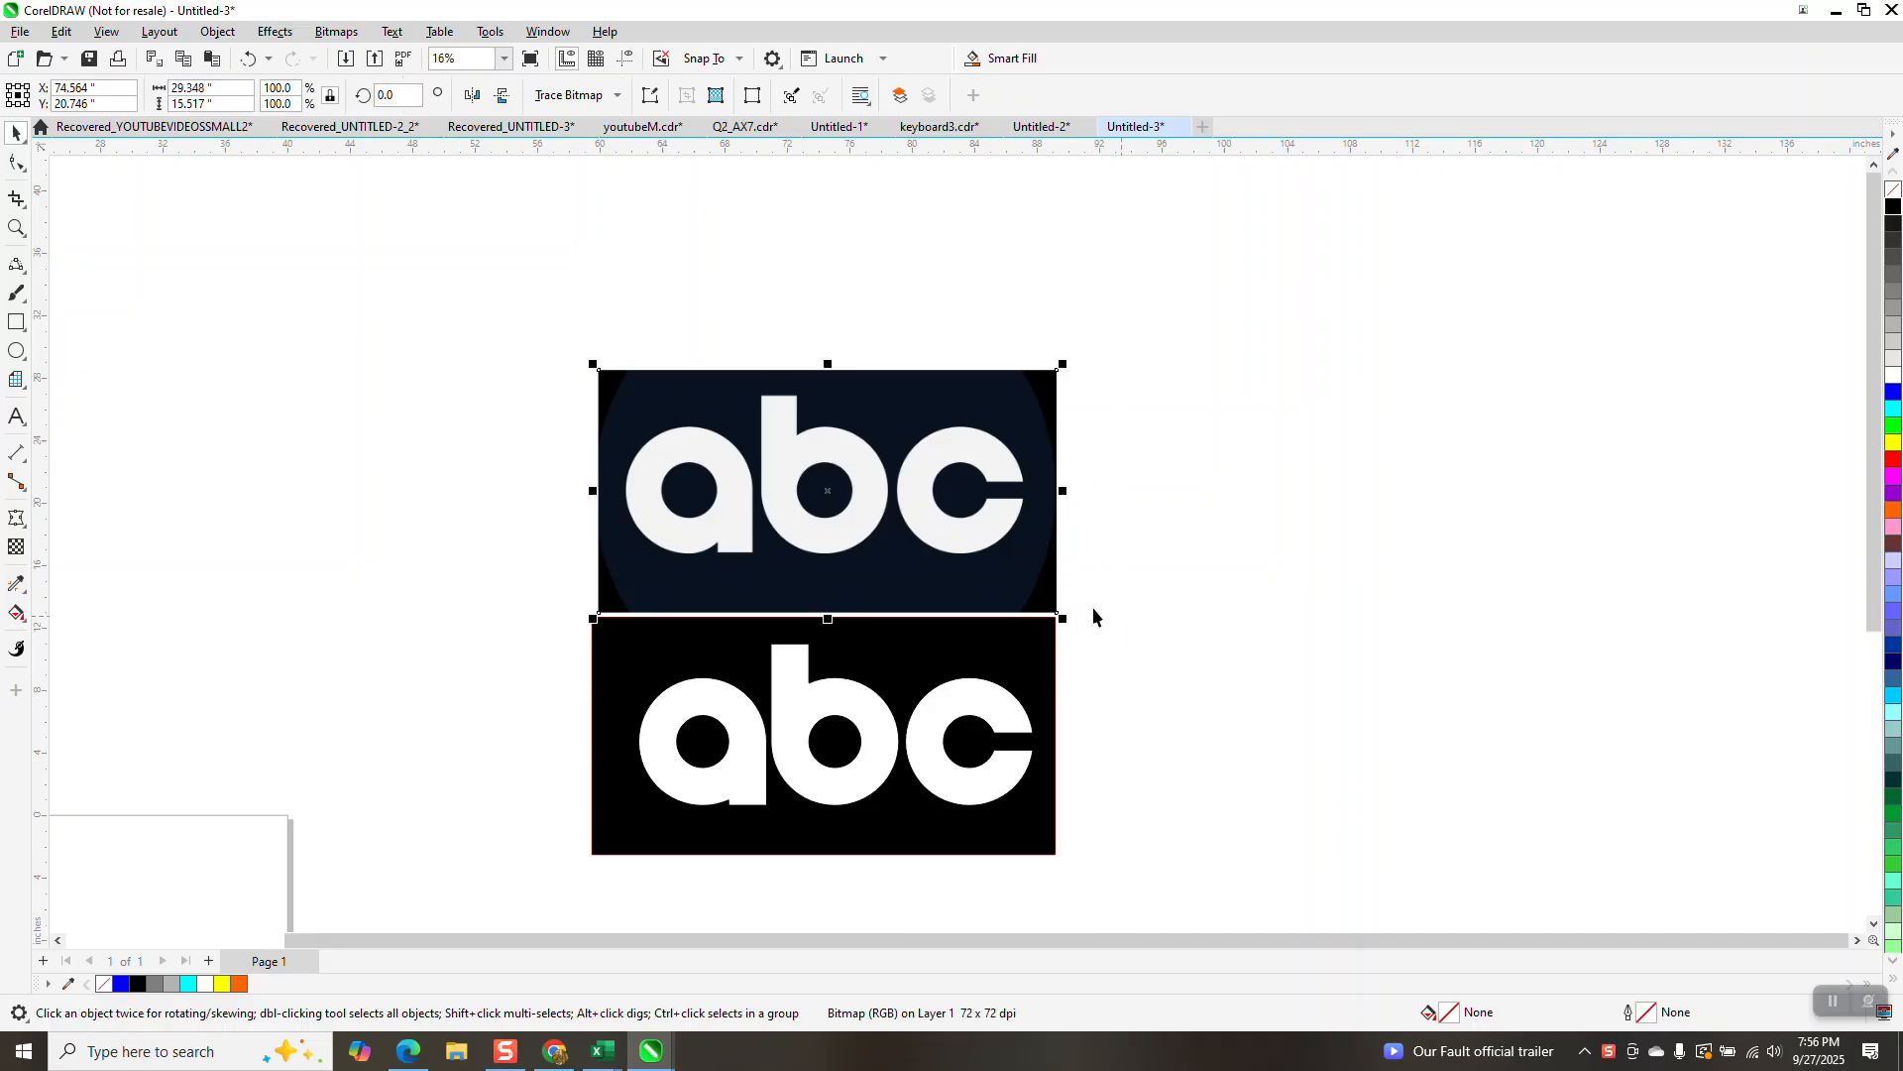
click(16, 227)
drag(609, 385, 1020, 574)
scroll(842, 519, down, 2)
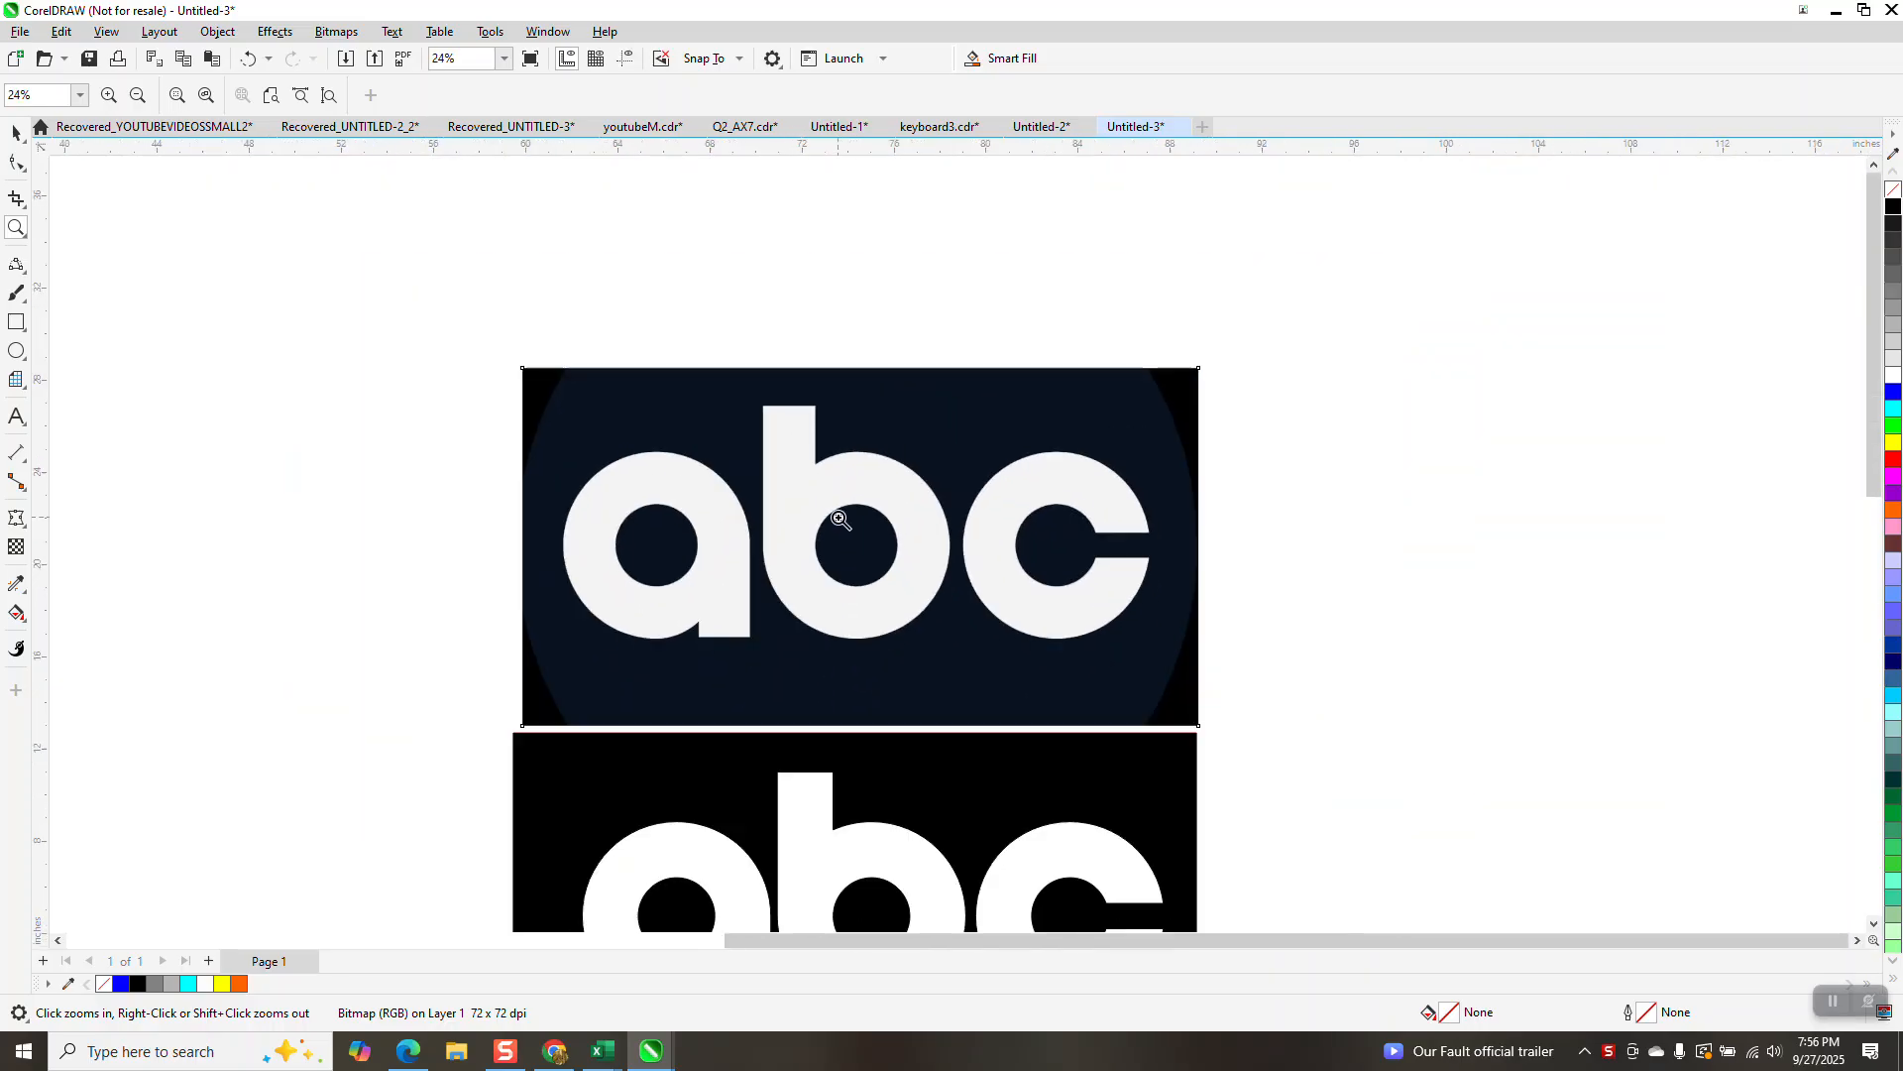
scroll(841, 519, down, 2)
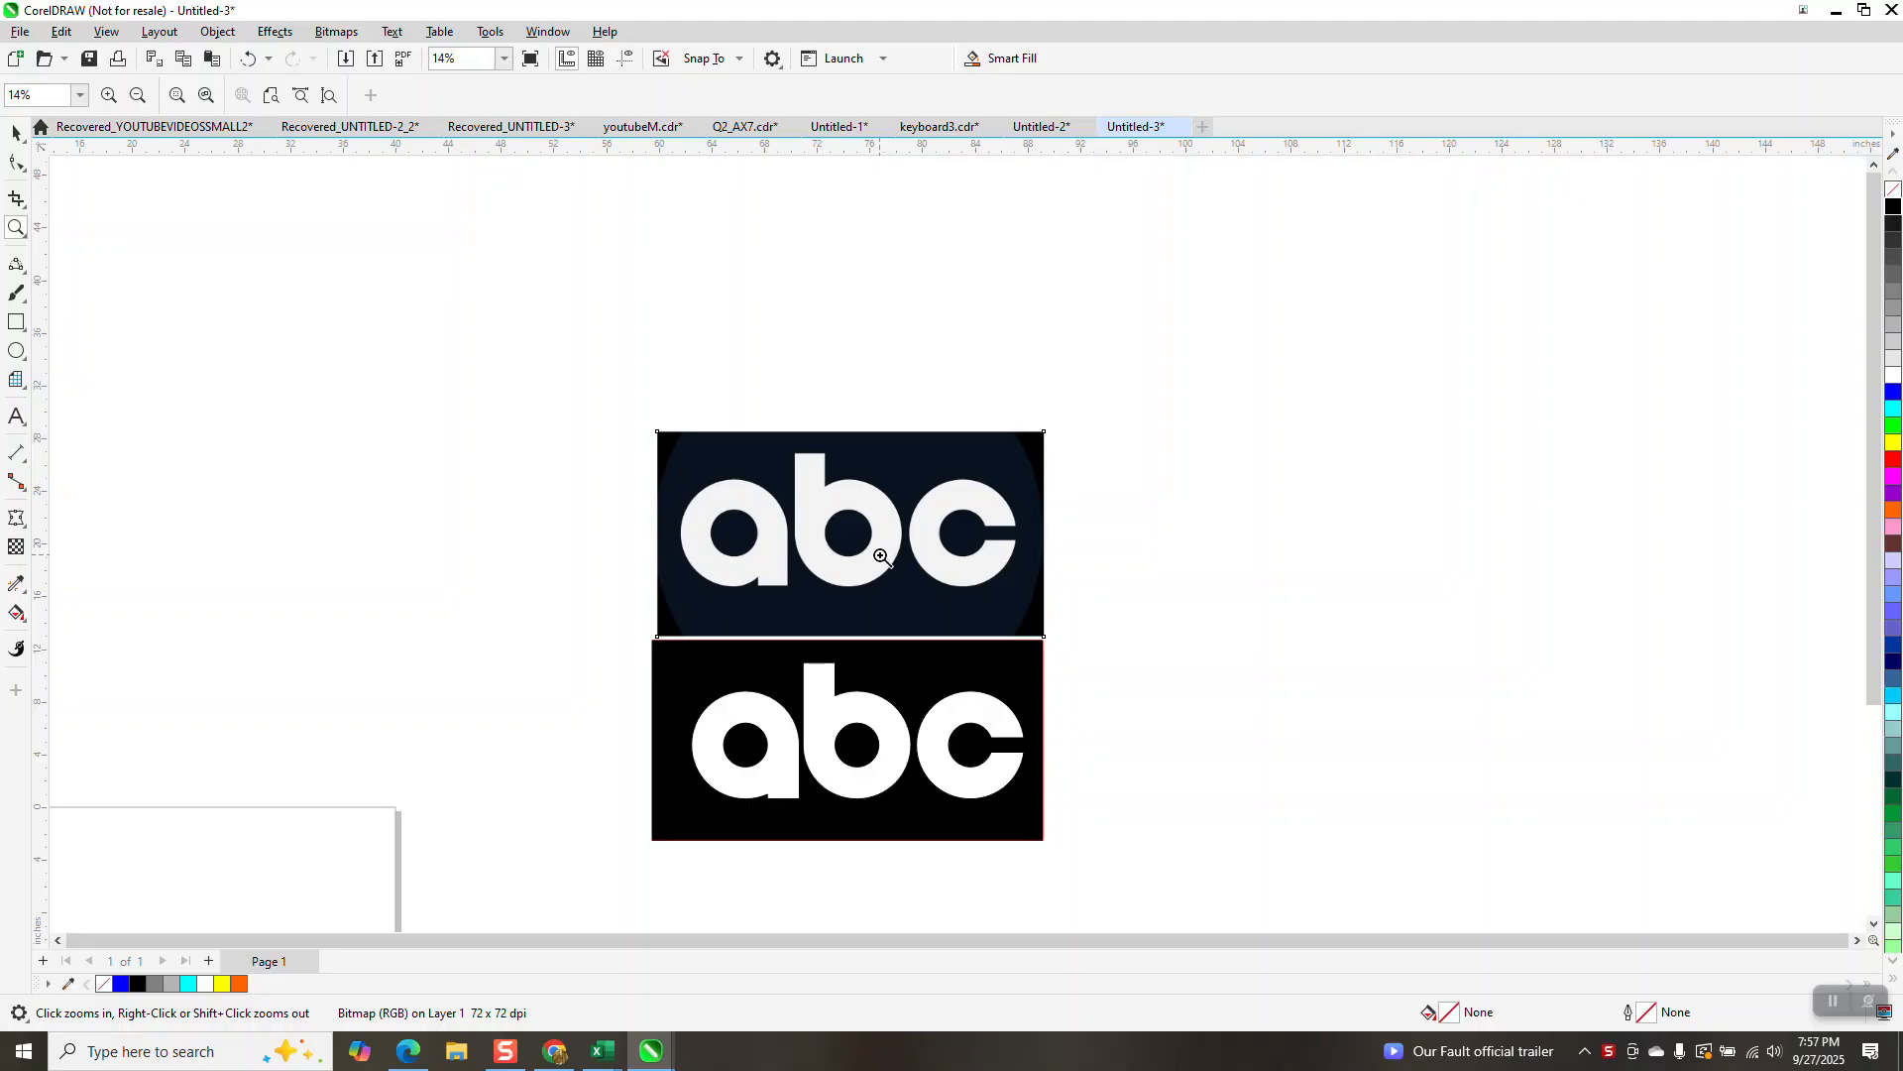
drag(645, 627, 1014, 836)
drag(1077, 405, 1135, 446)
scroll(1032, 525, down, 10)
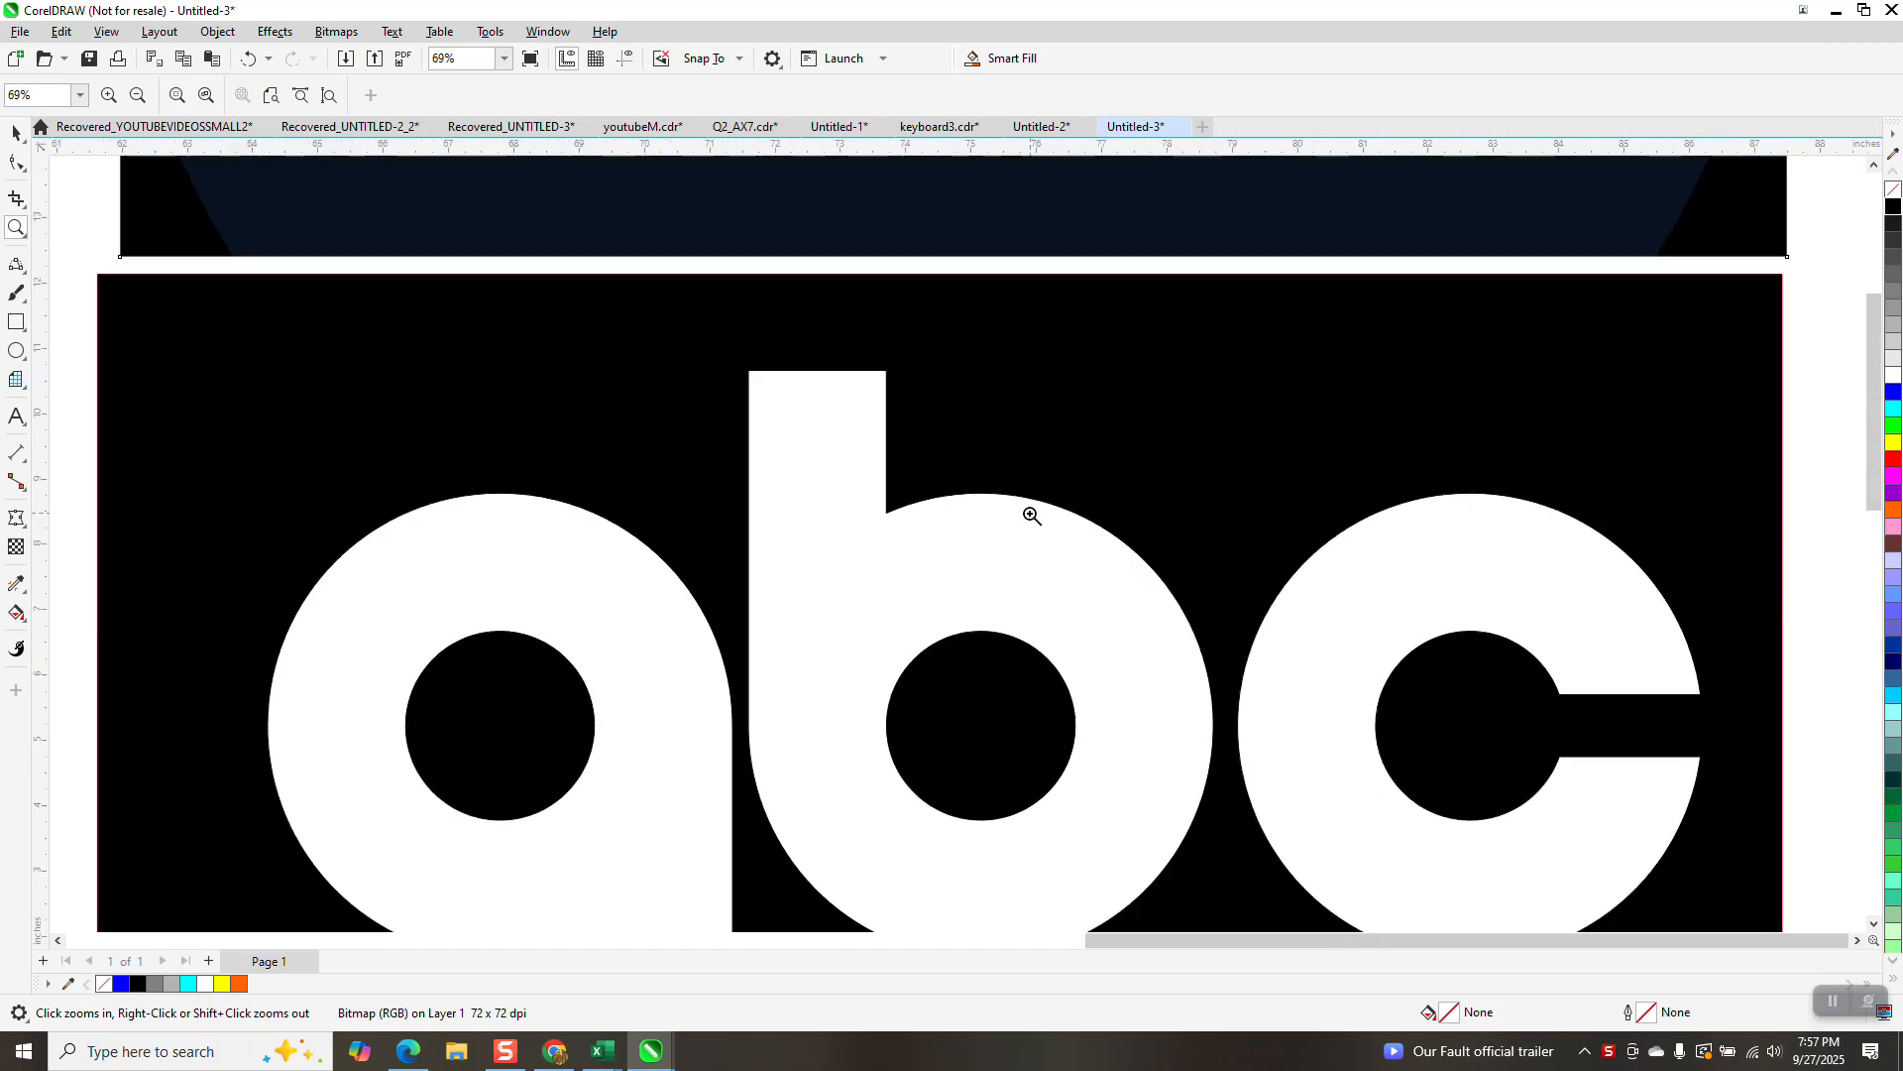
scroll(1028, 516, down, 1)
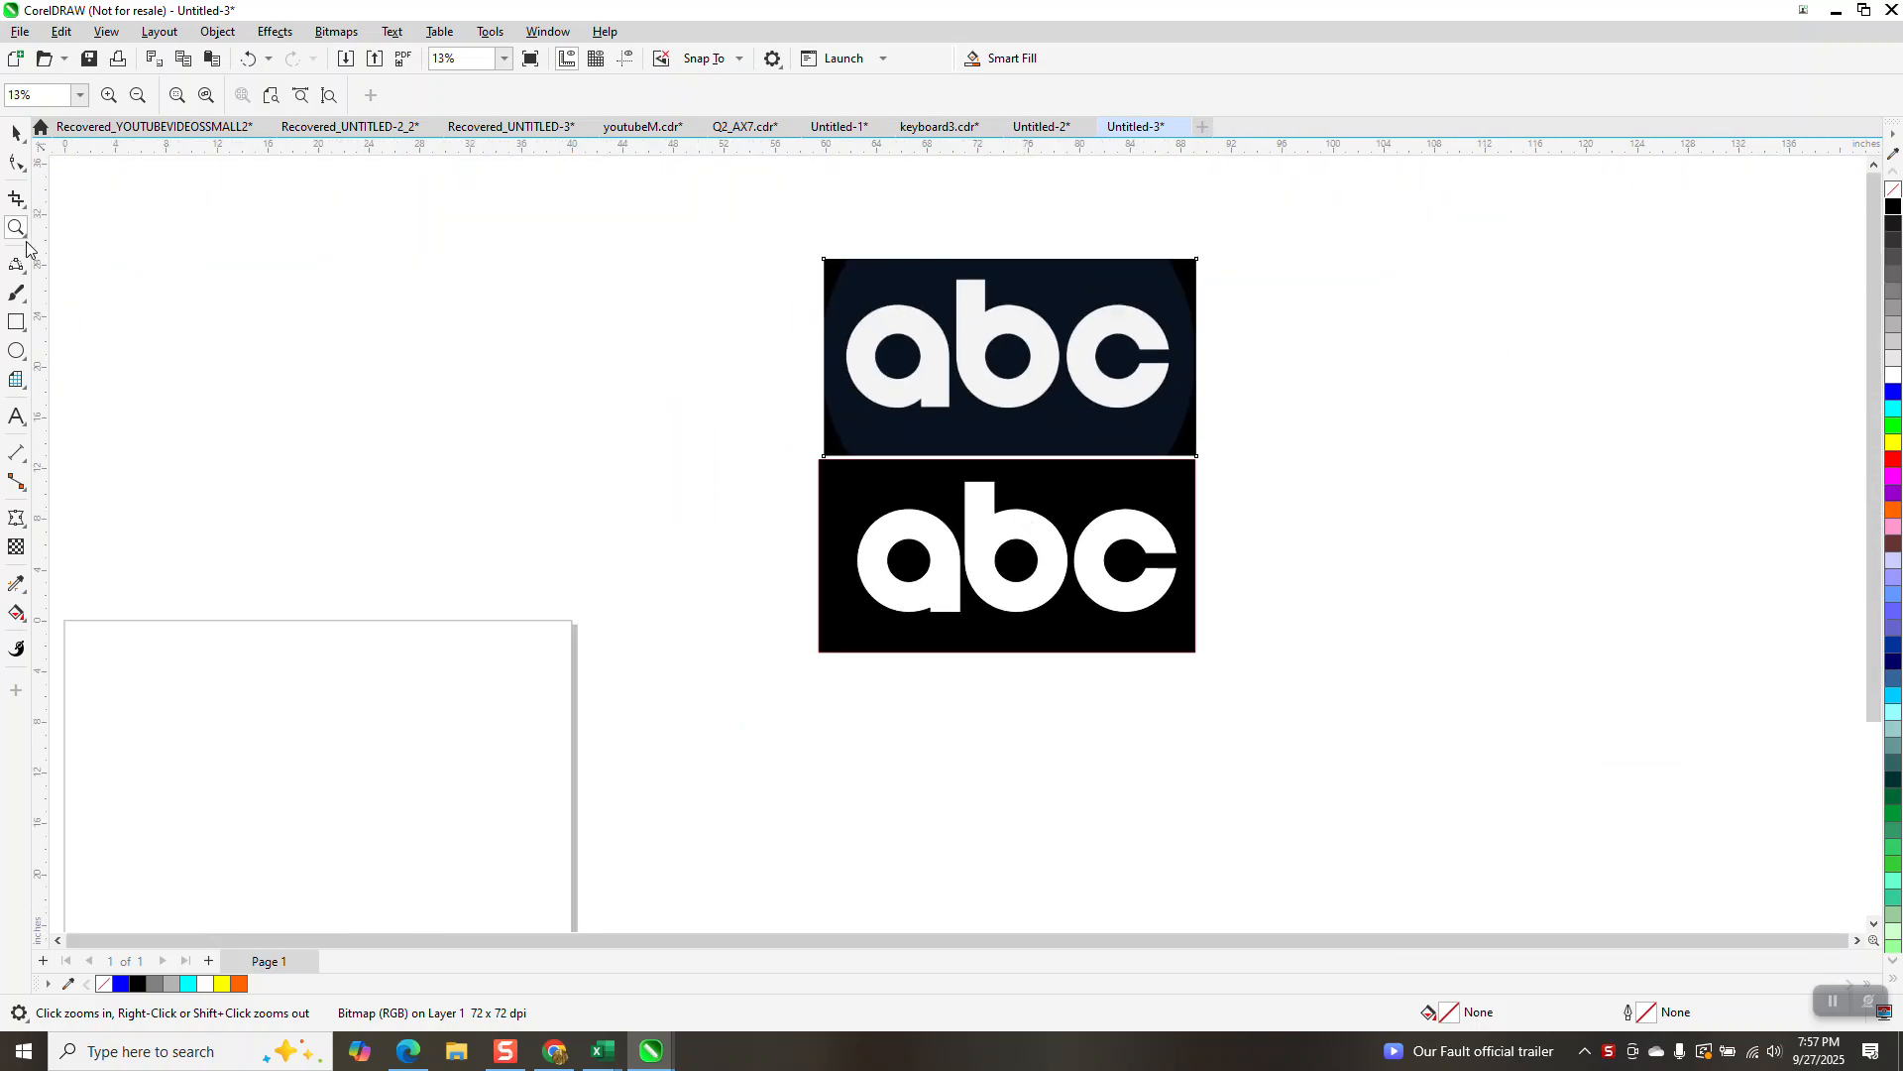
Step: Draw a circle about 7.99 inches wide around the upper logo's "a" and a concentric copy about 3.65 inches wide around its hole
drag(829, 260, 1051, 438)
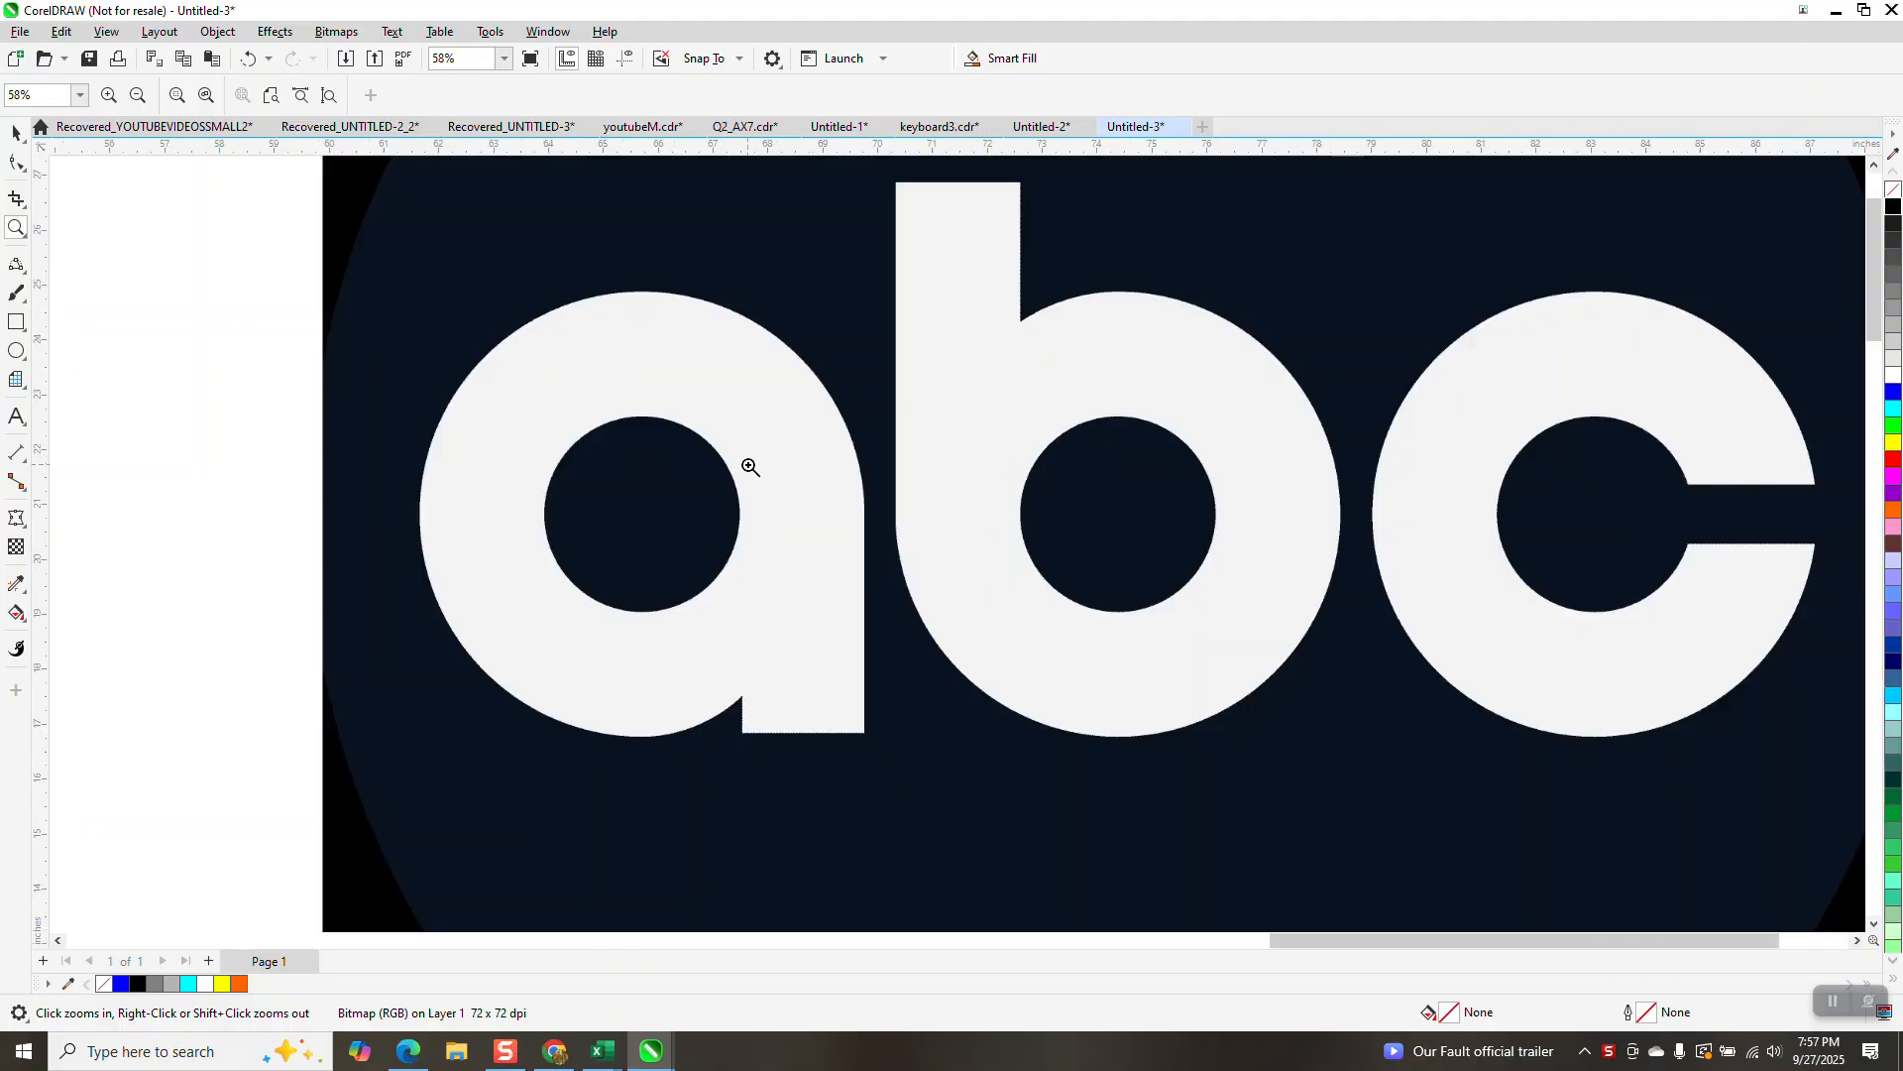
click(16, 131)
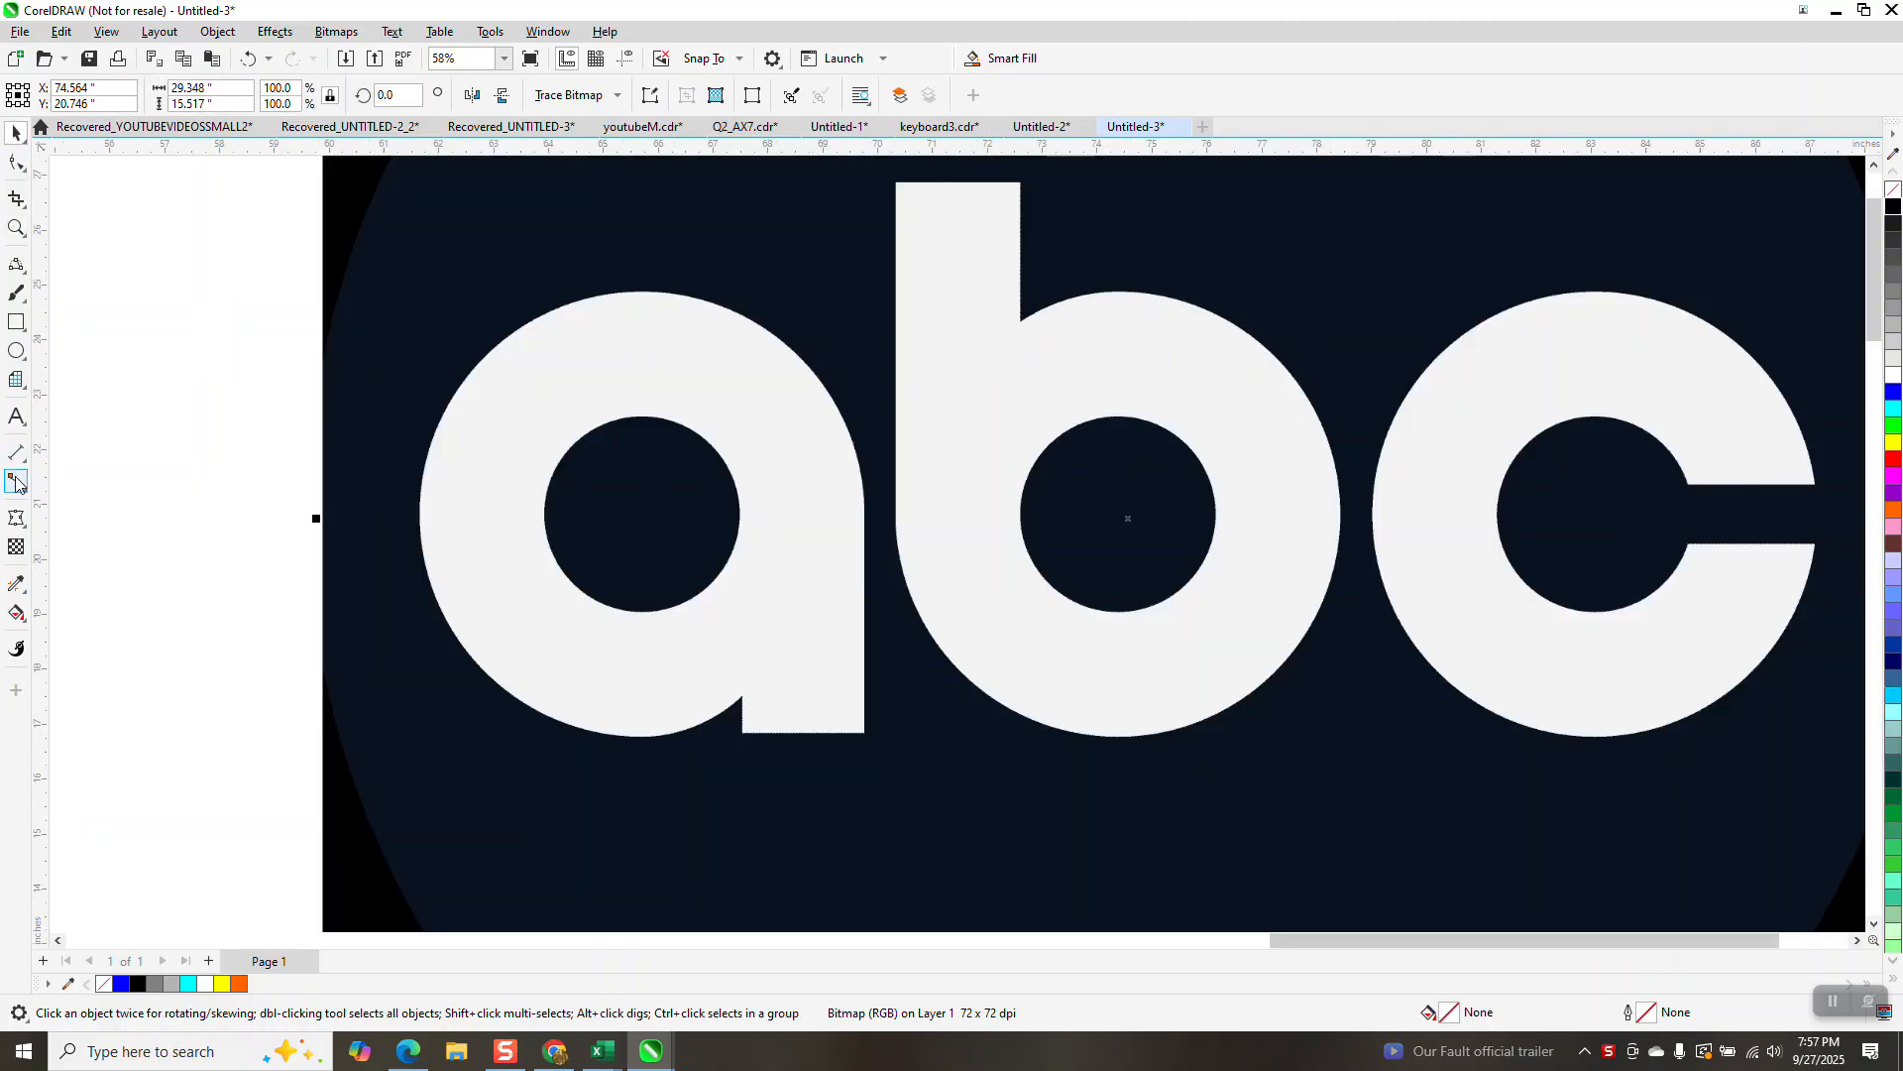
click(16, 350)
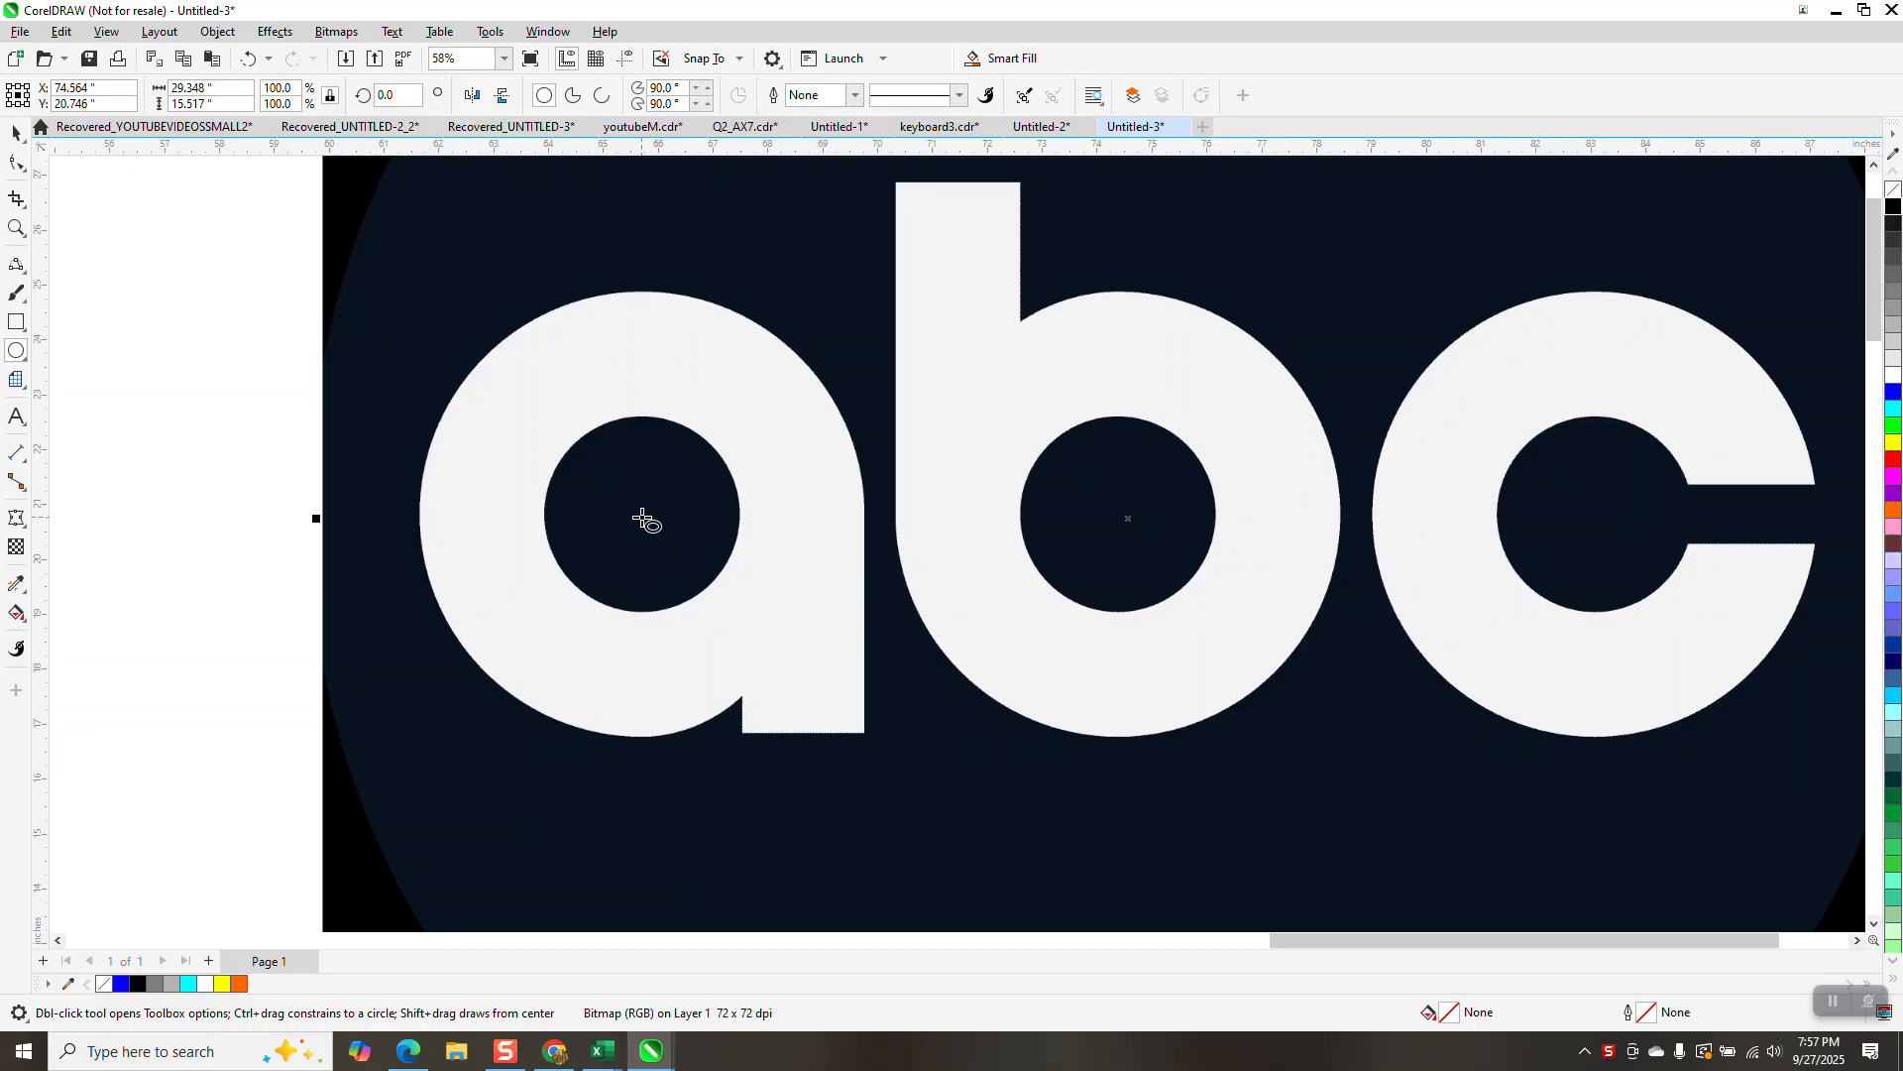
drag(643, 518, 538, 732)
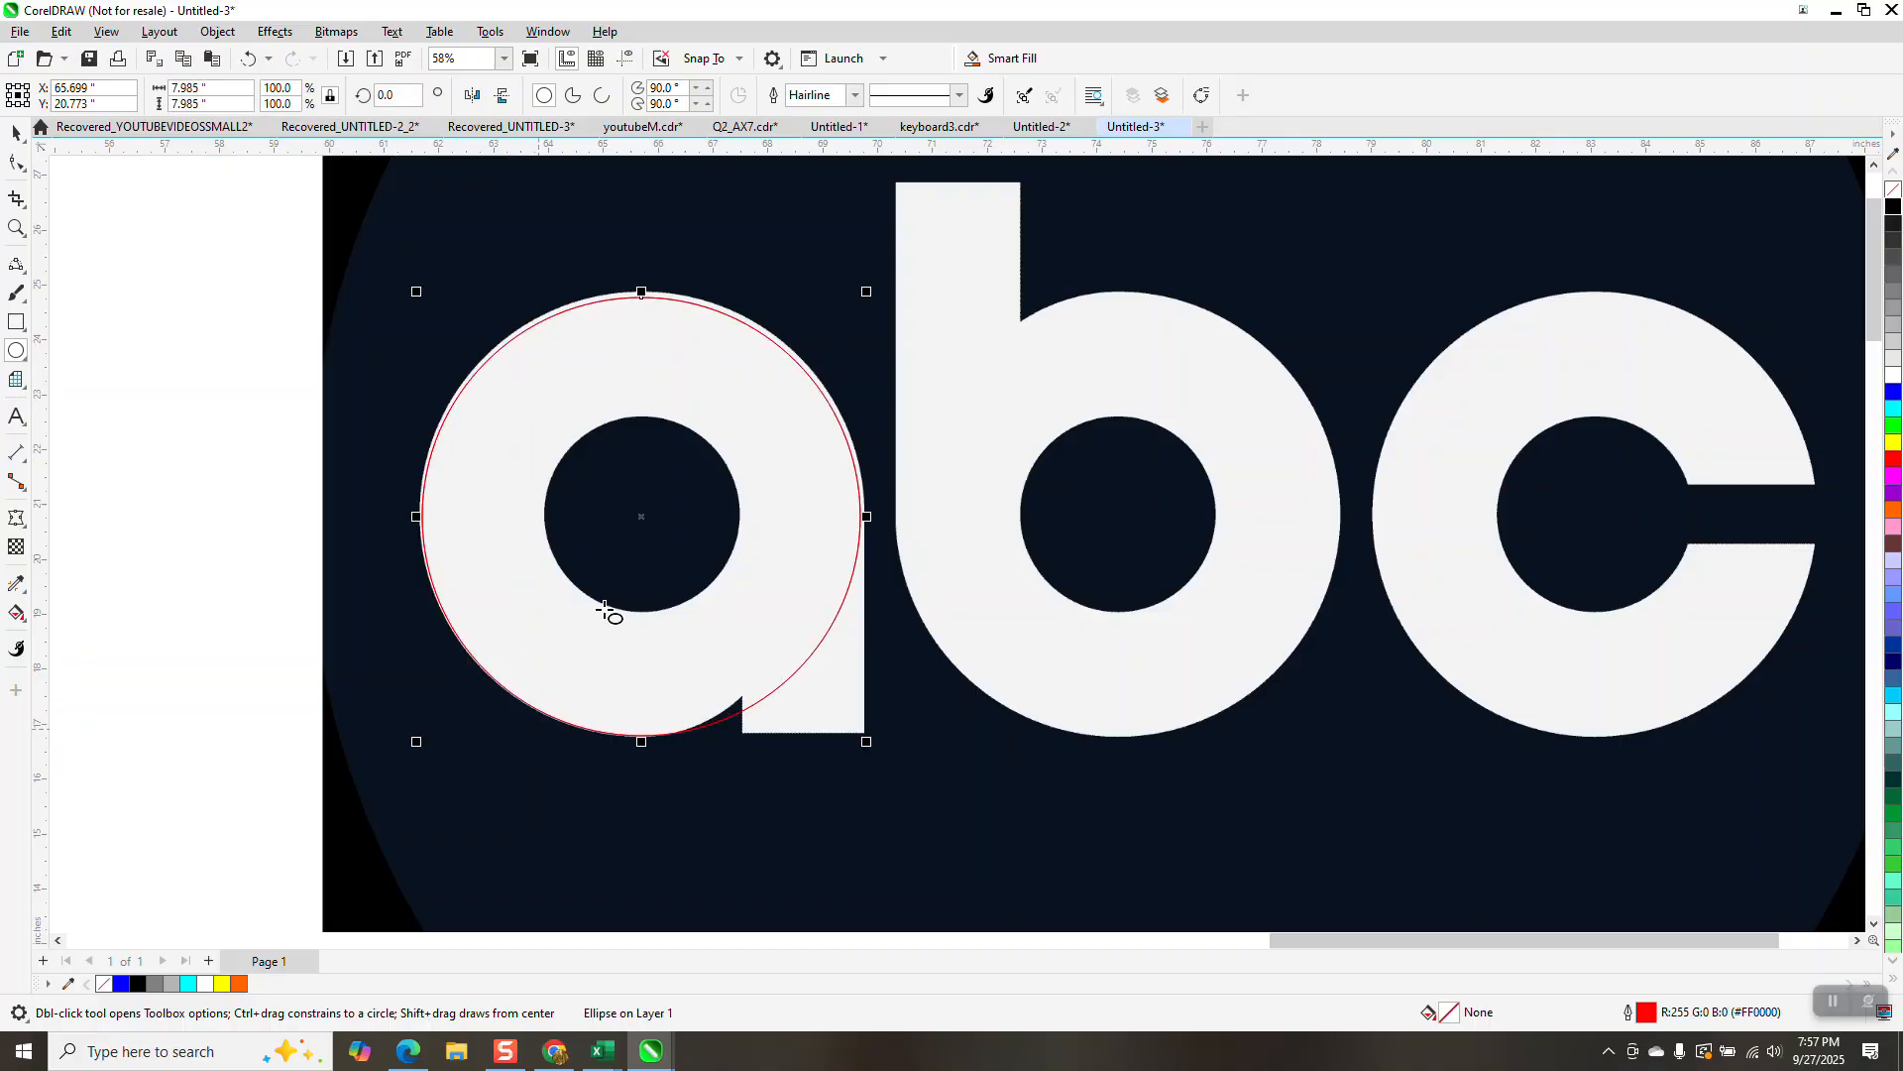
drag(867, 292, 746, 389)
scroll(736, 387, down, 4)
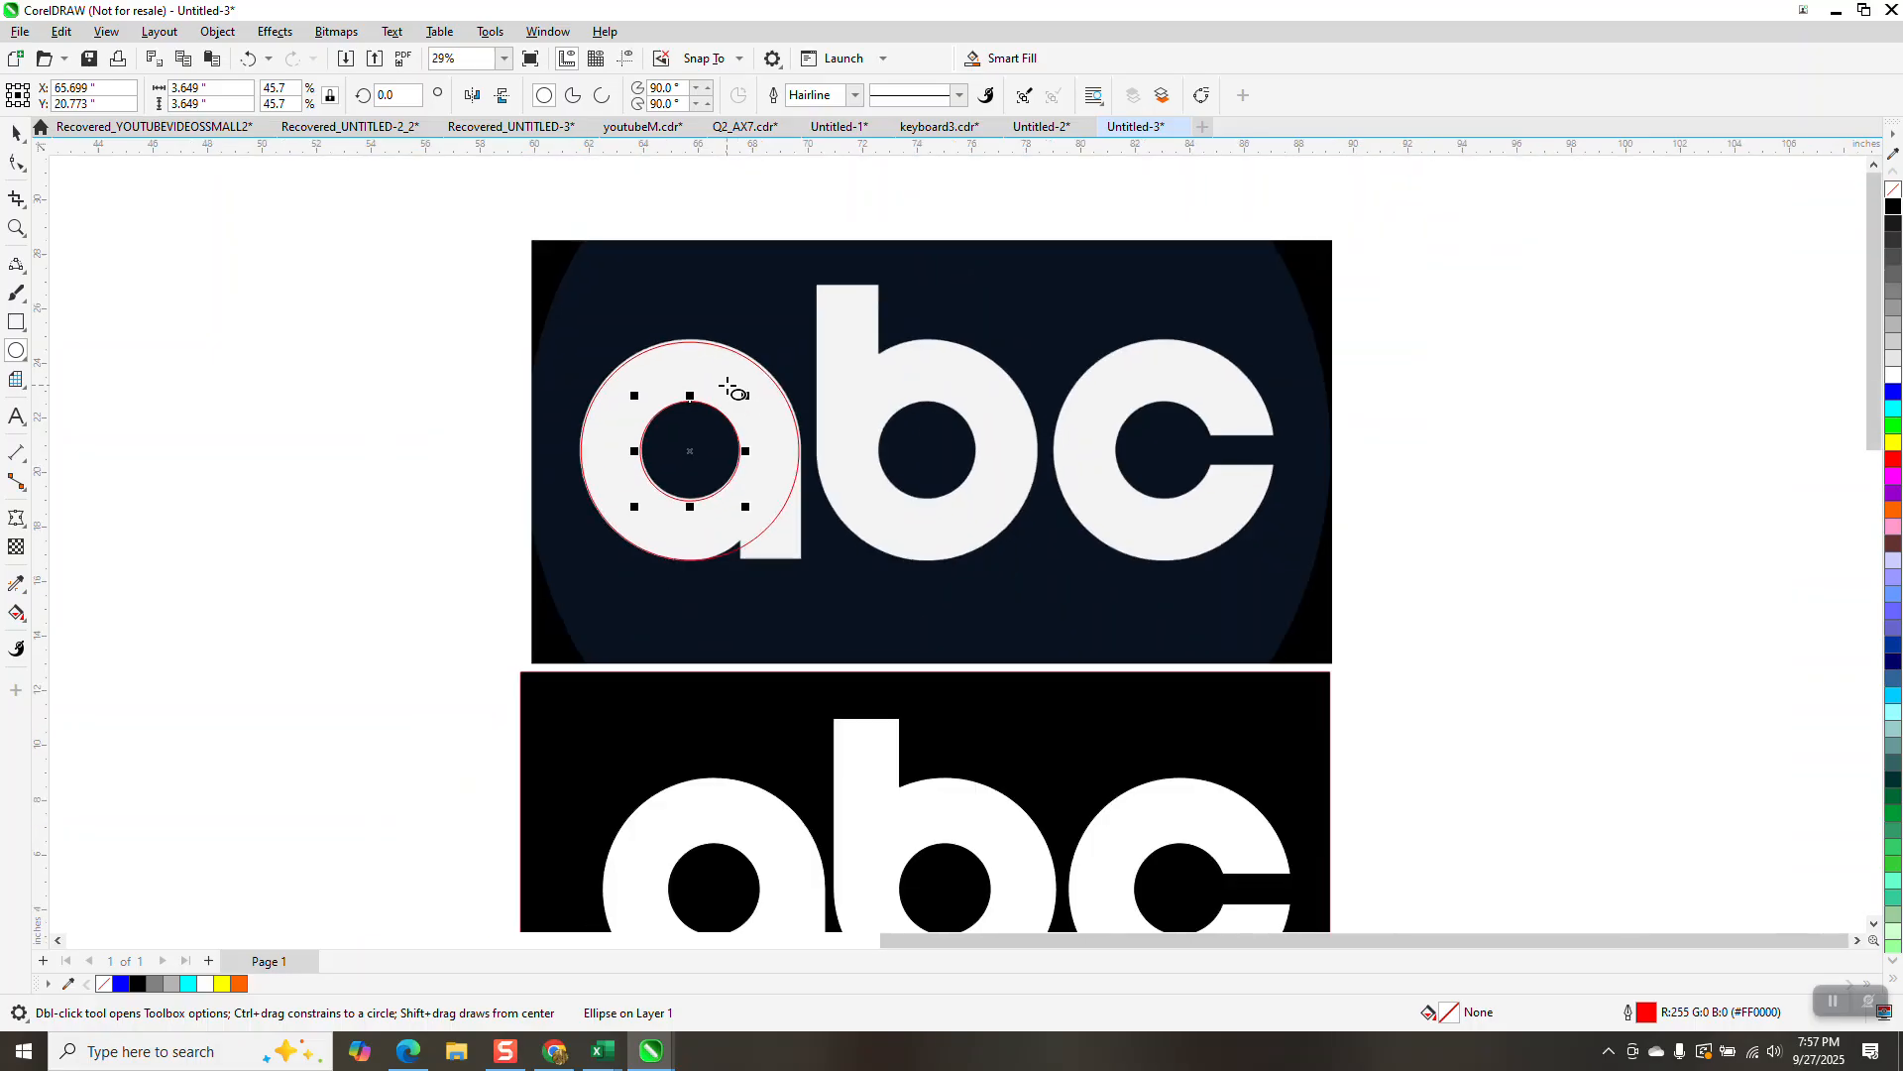
Step: Set the nudge distance to 8 inches
key(space)
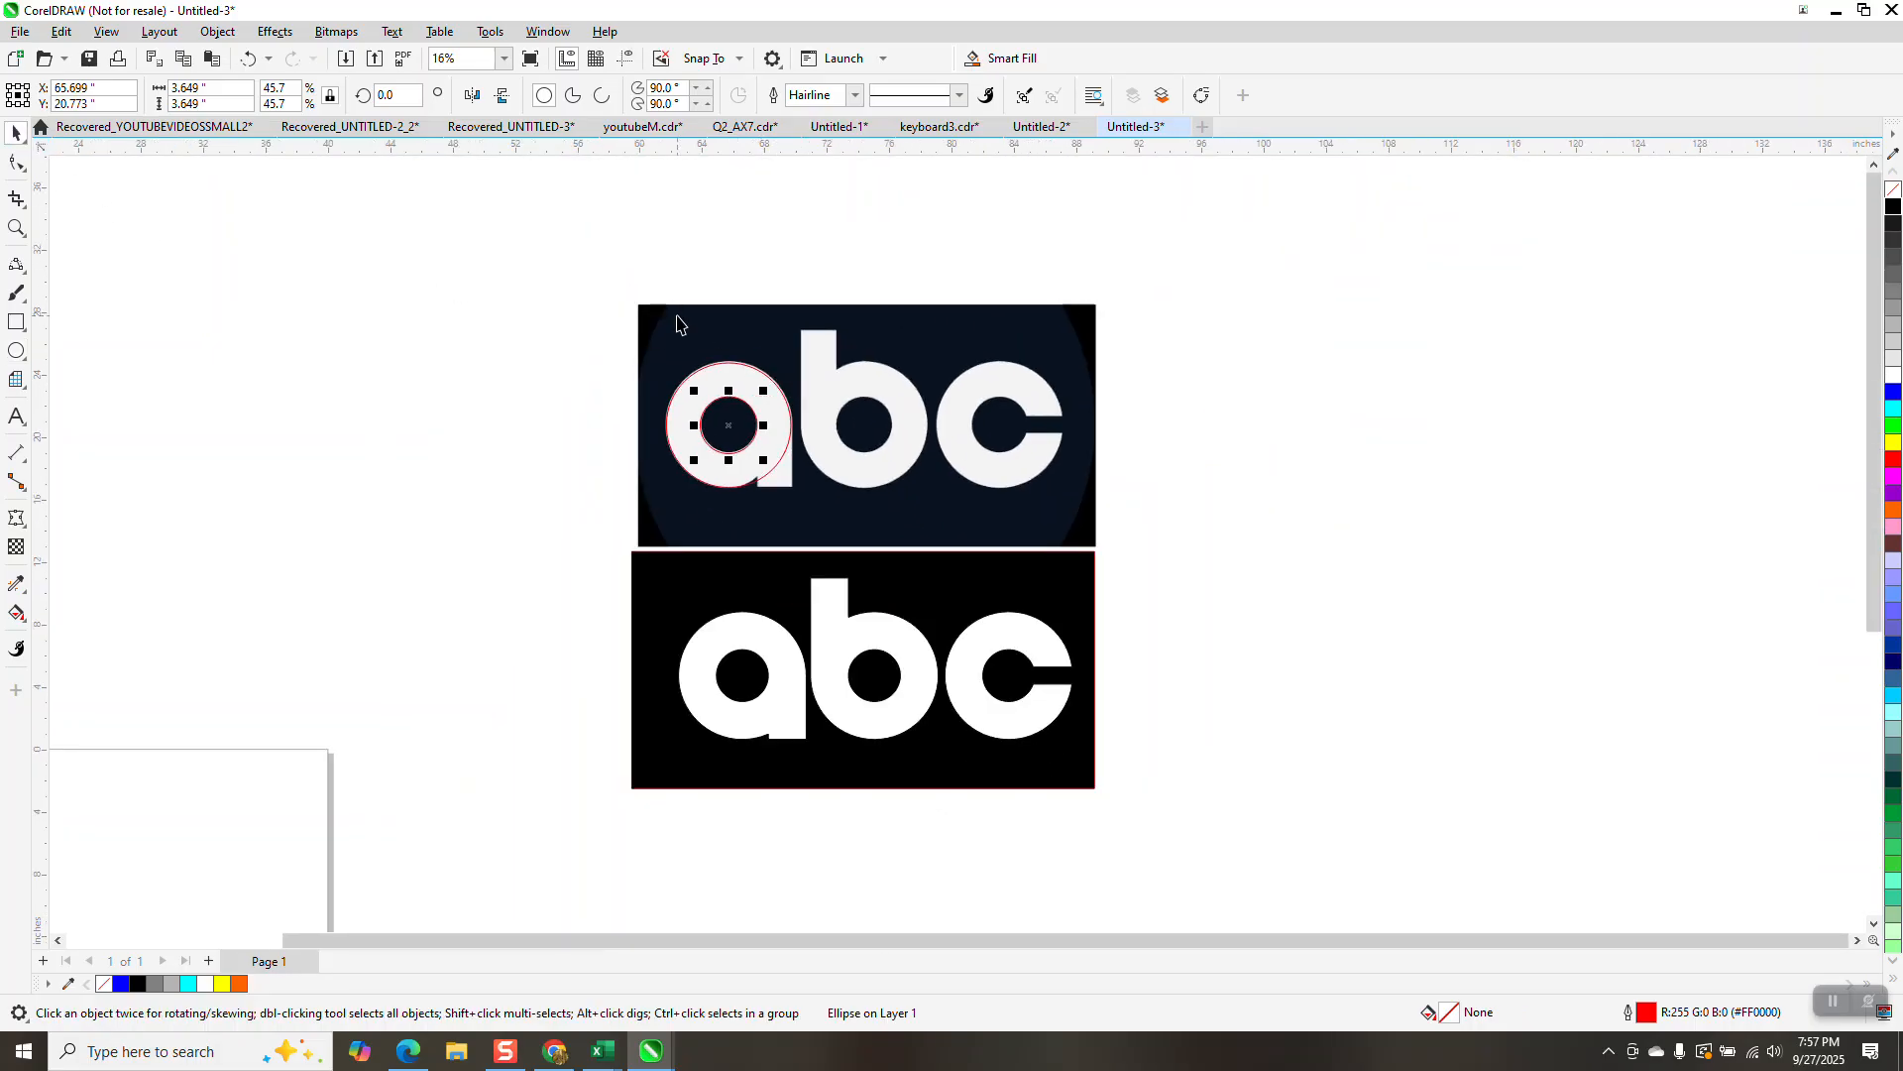
key(Left)
key(ctrl+z)
click(656, 253)
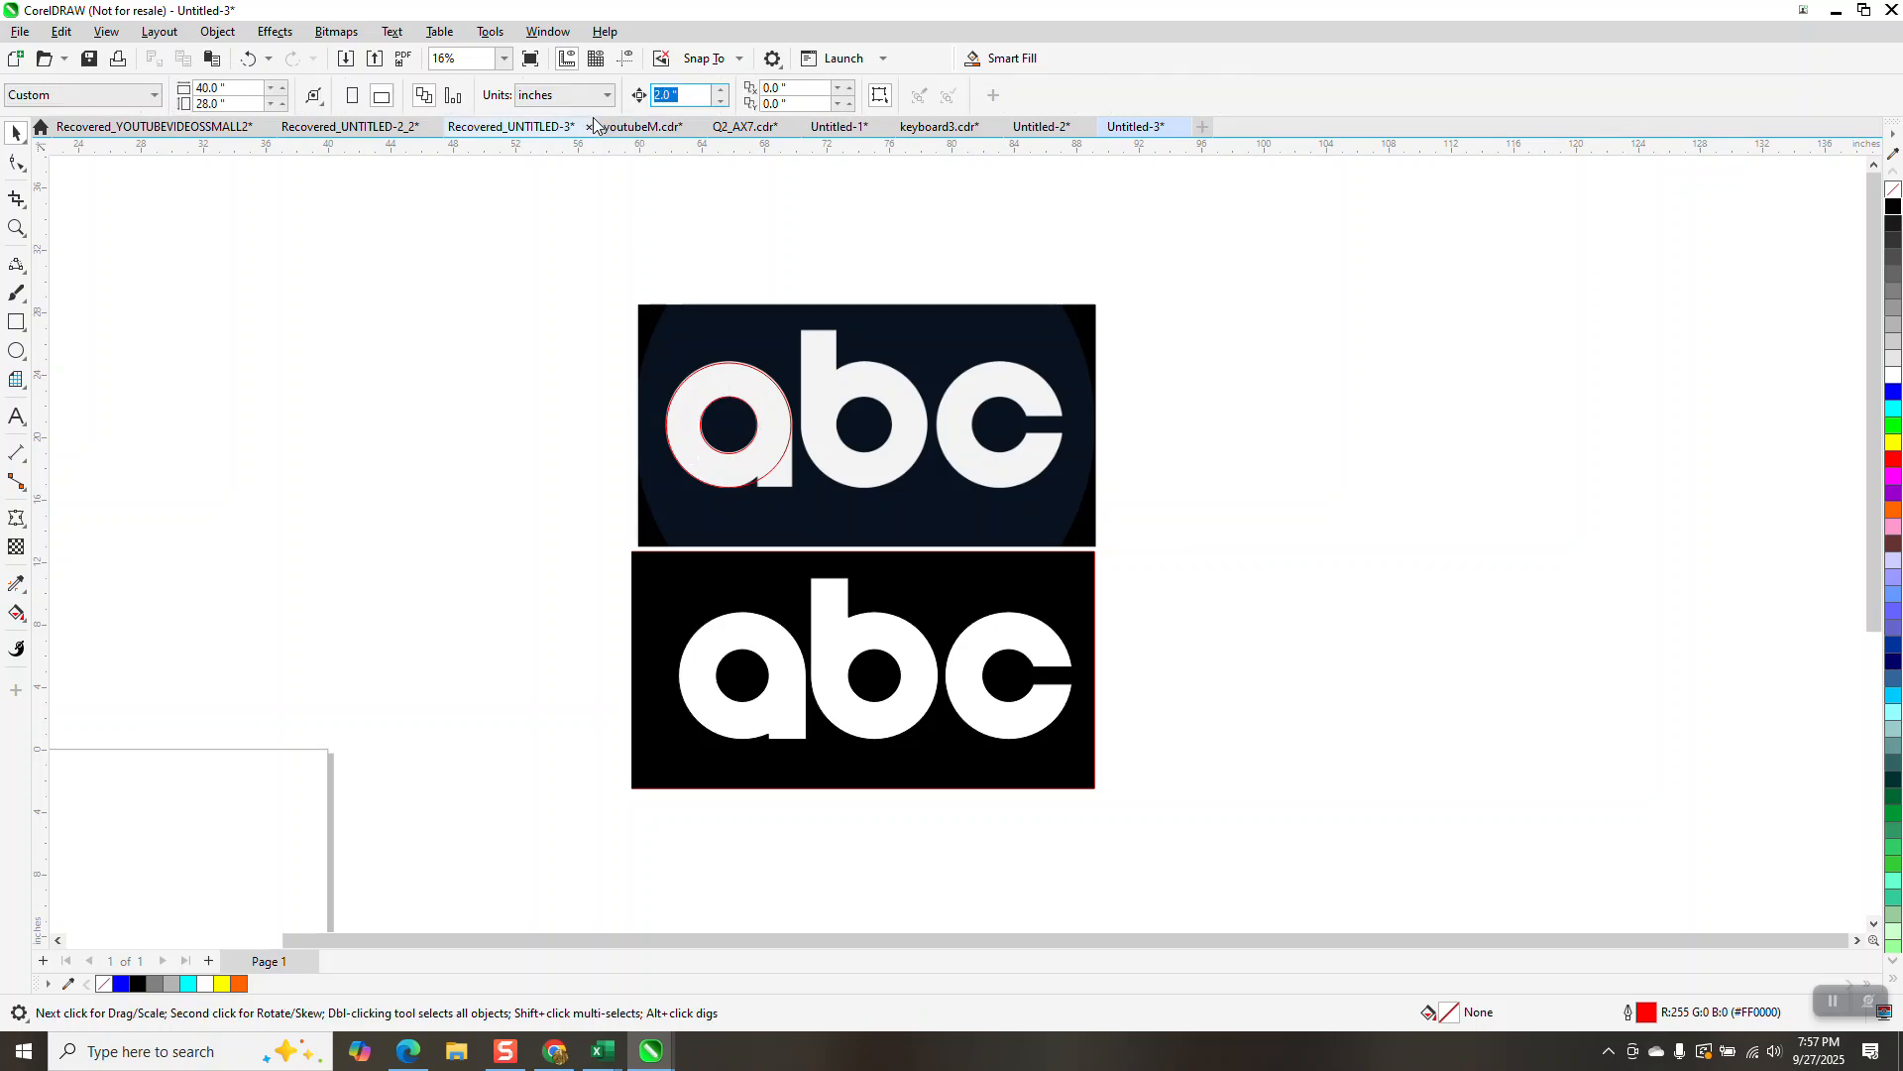
text(8)
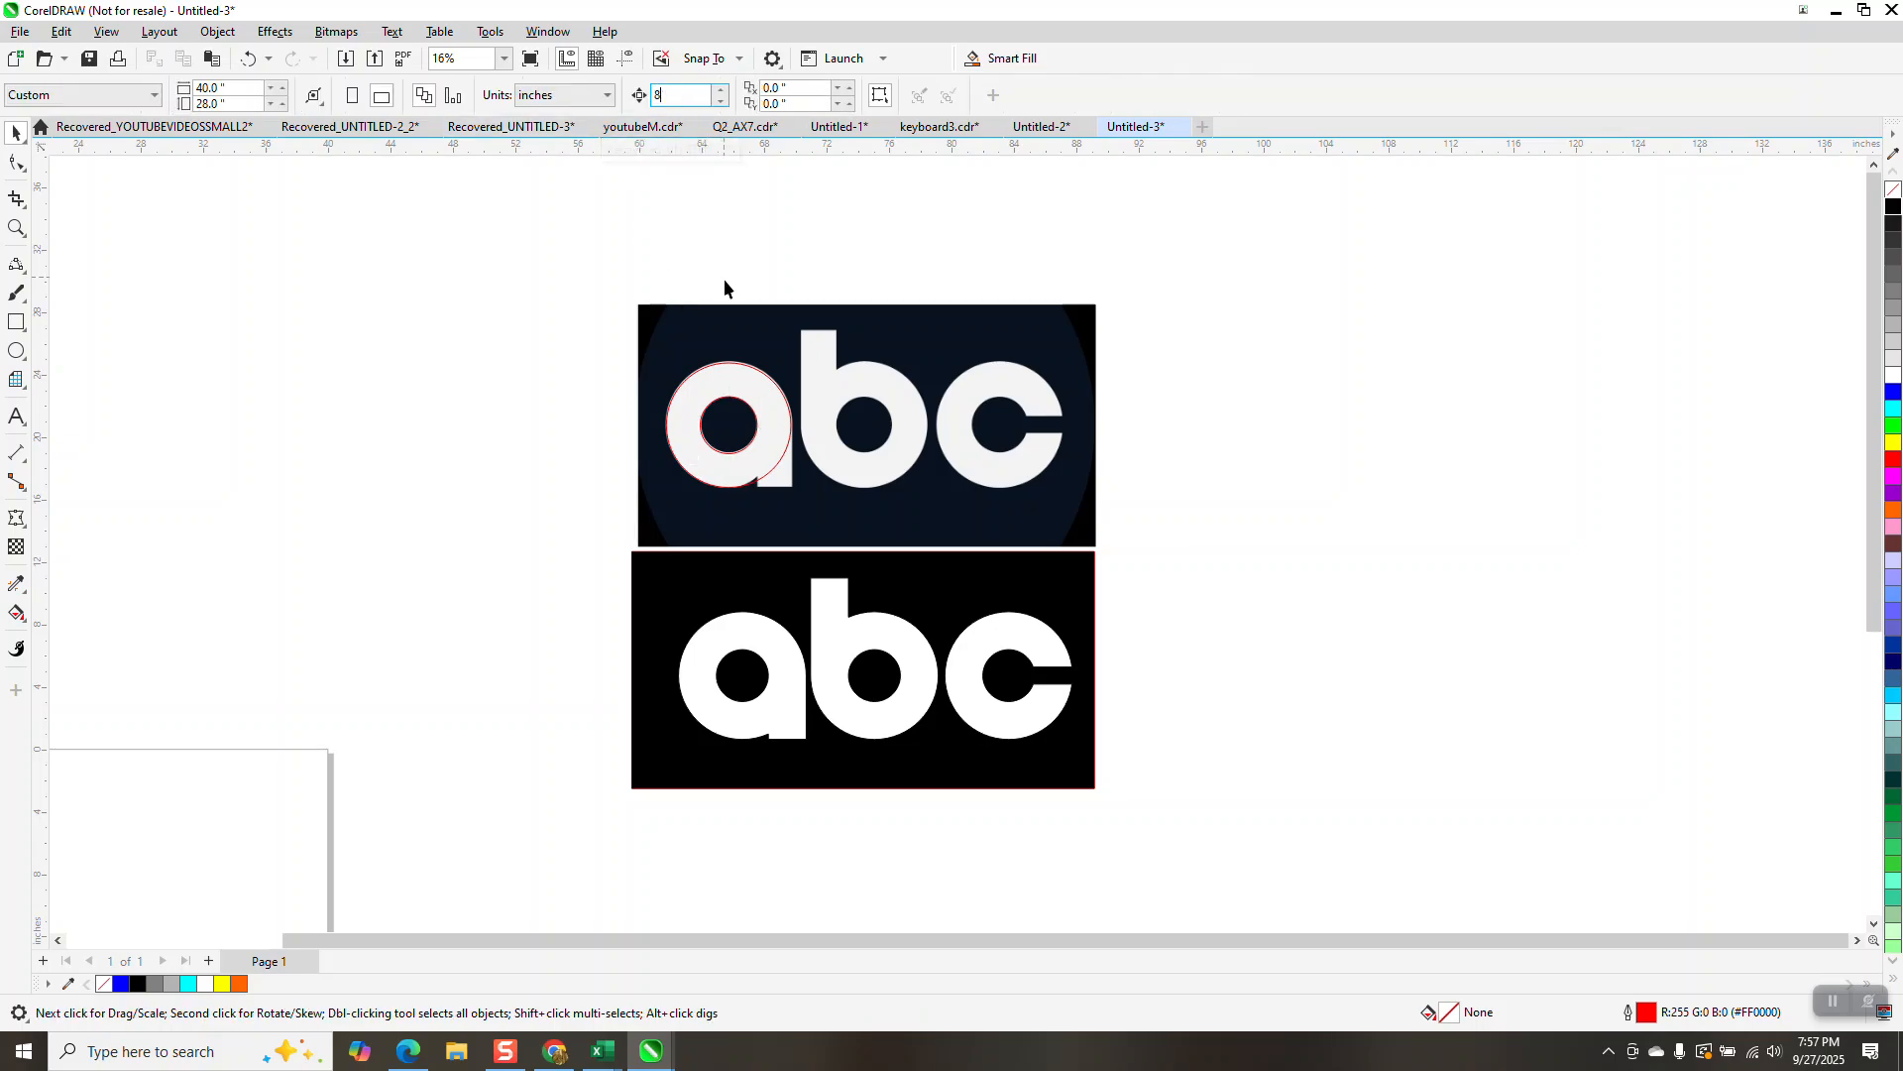
Step: Nudge both circles 16 inches left, clear of the logo image, and group them
click(749, 401)
key(Left)
key(Left)
click(748, 402)
key(Left)
key(Left)
drag(398, 312, 579, 571)
key(ctrl+g)
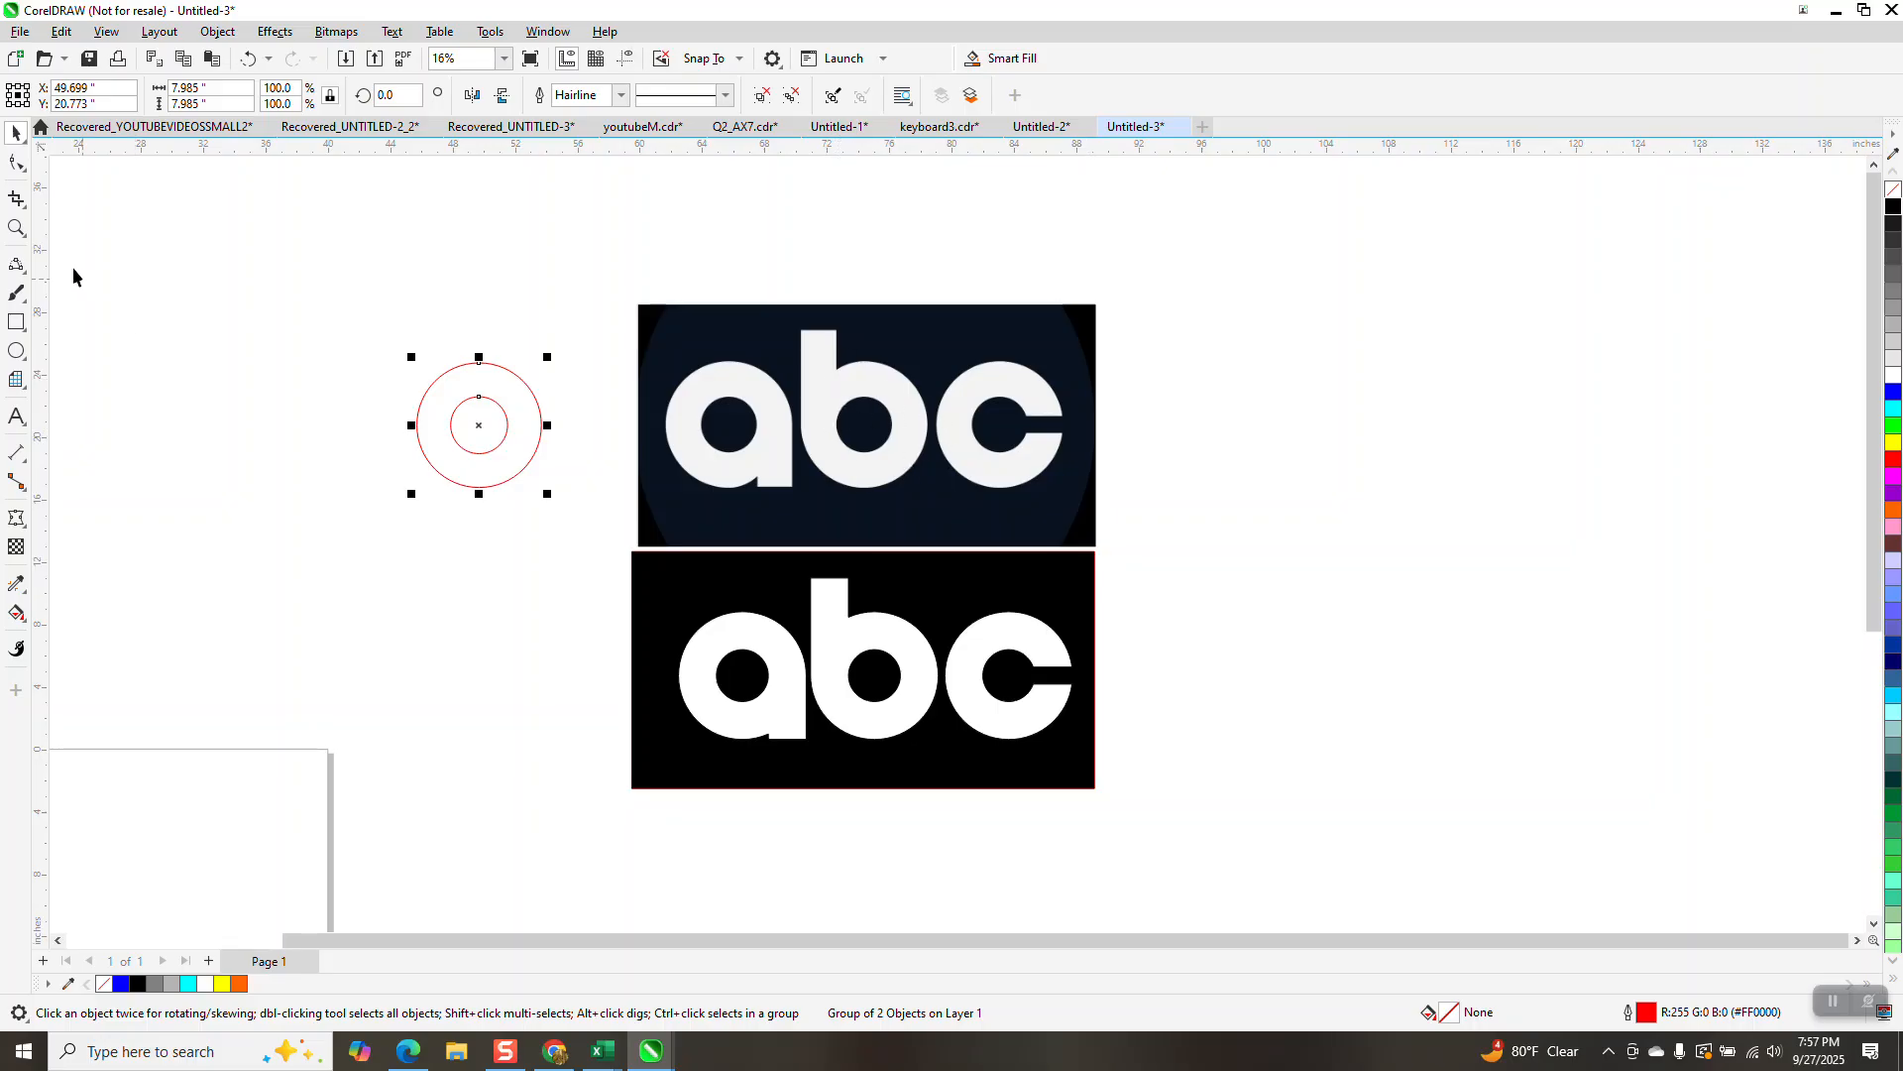
Step: Dimension the width of the "b" stem in the upper logo
click(16, 228)
drag(788, 320, 892, 393)
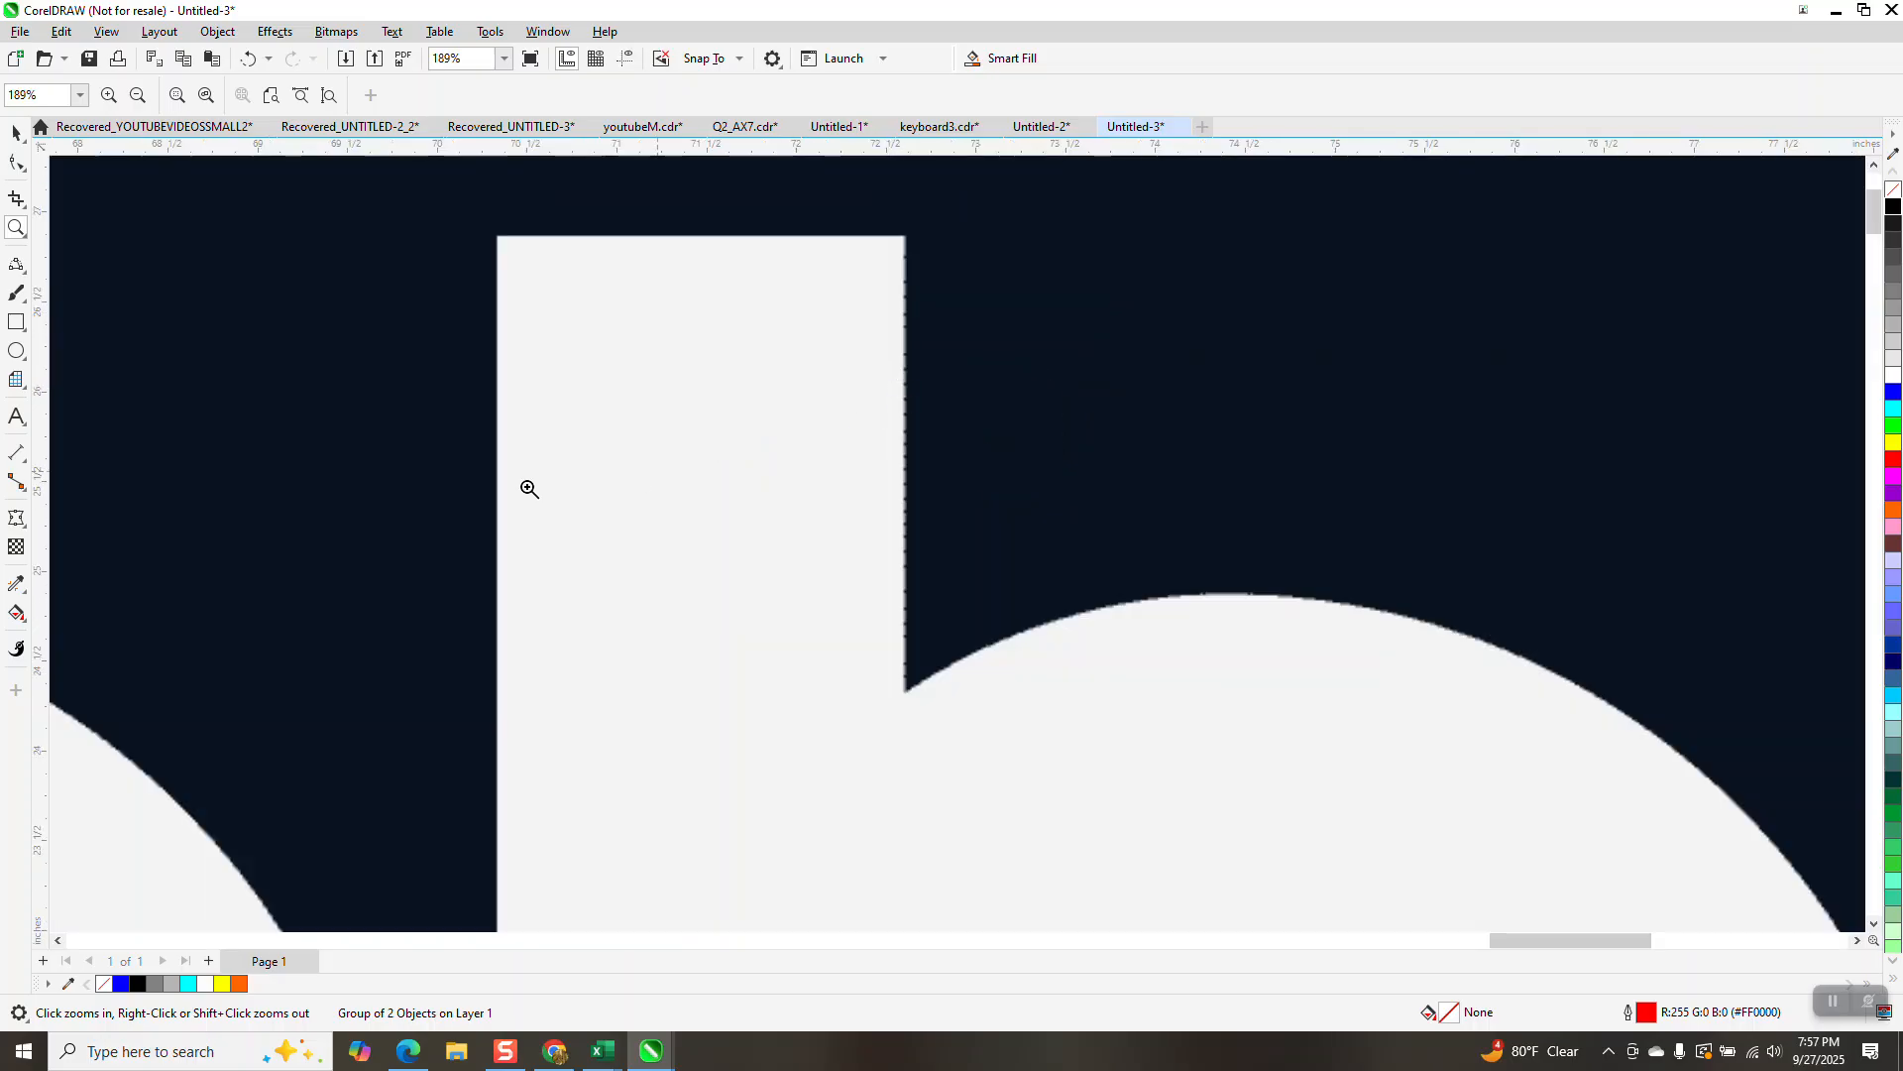
click(26, 462)
click(109, 447)
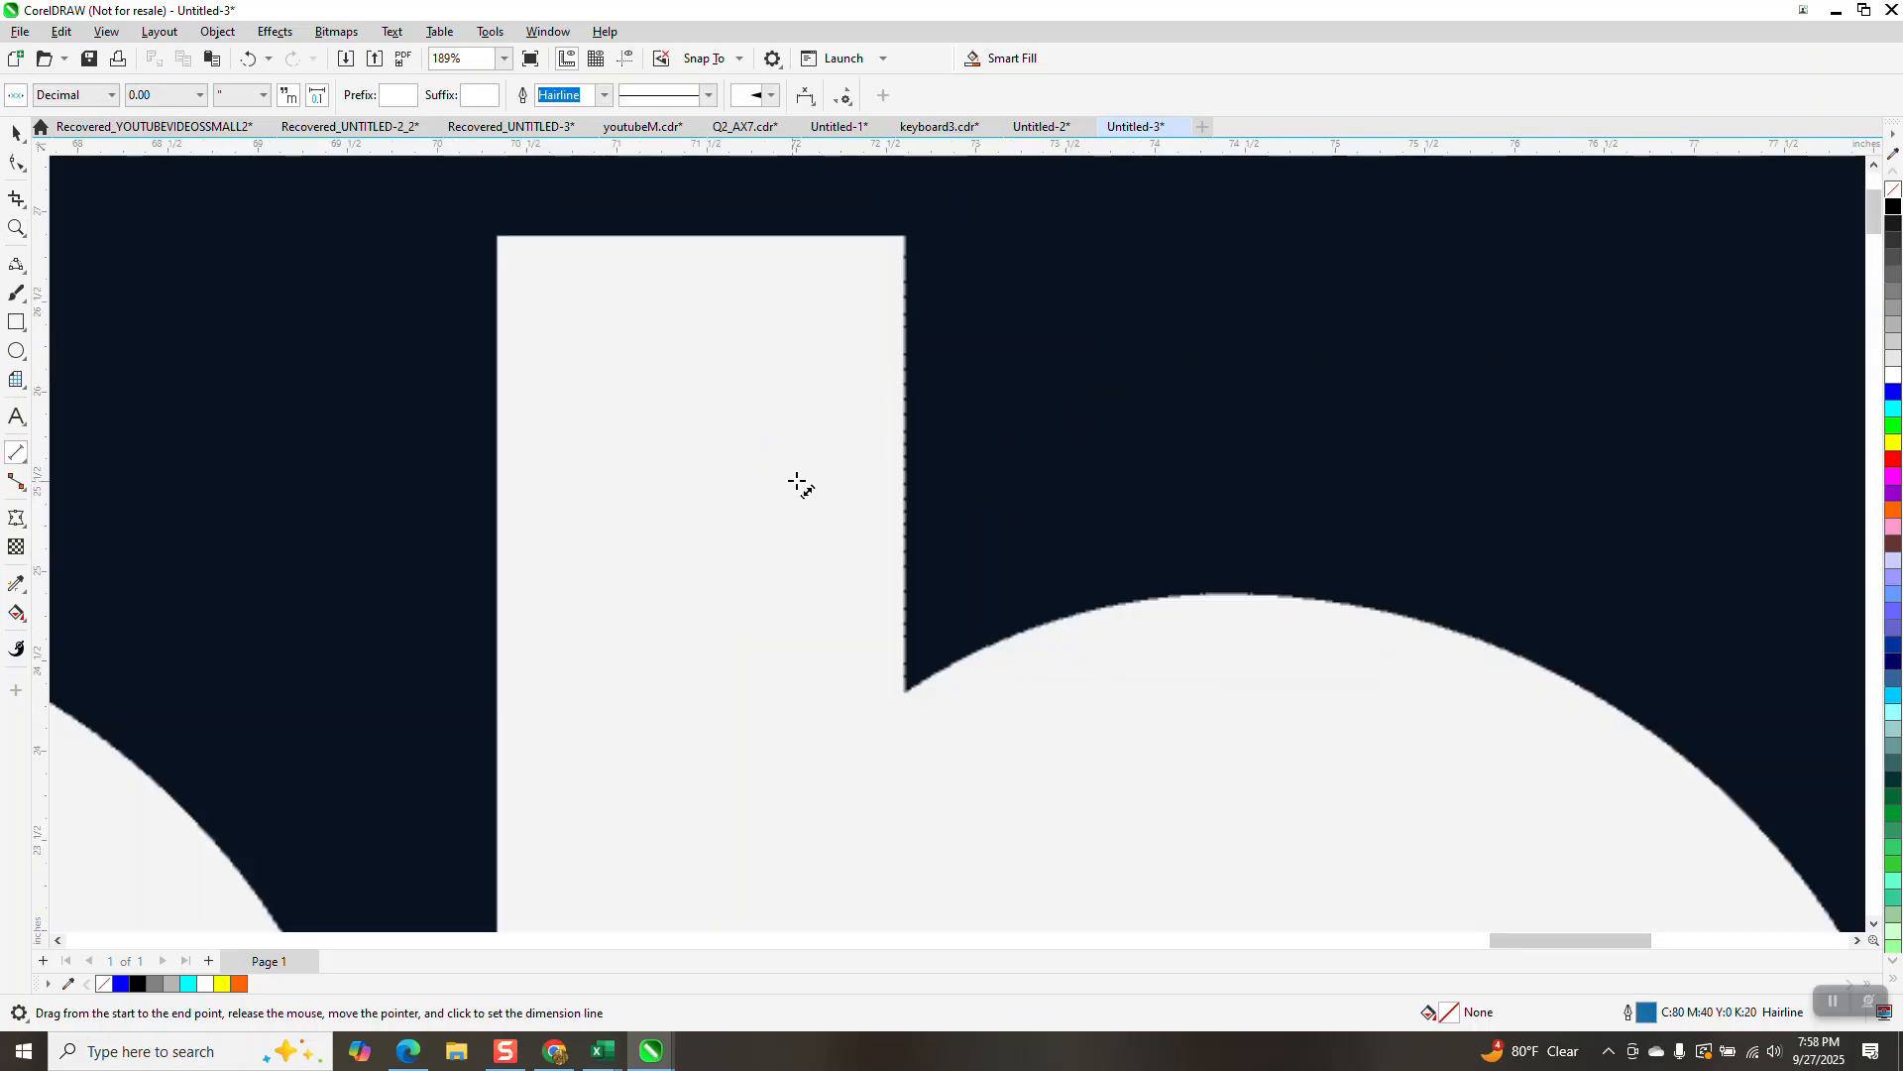
drag(905, 468, 498, 466)
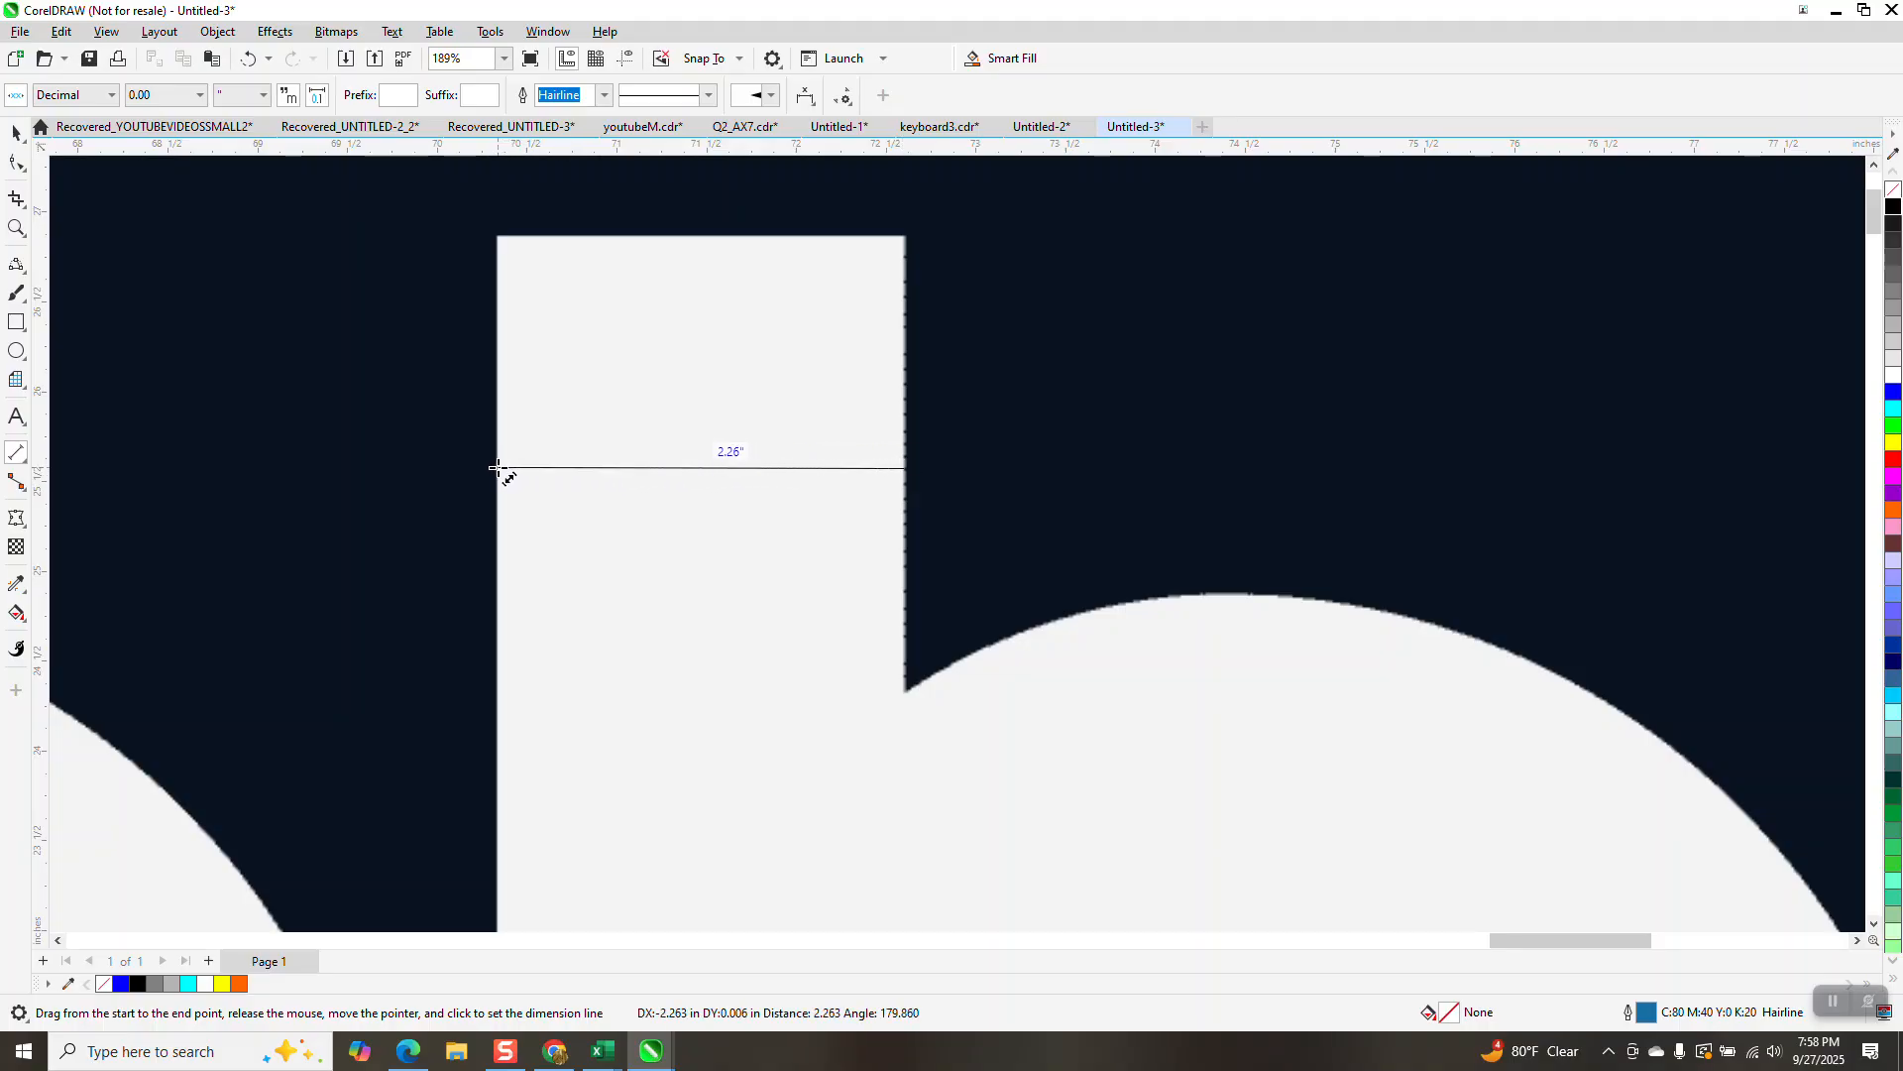
click(497, 467)
click(17, 137)
Step: Draw a tall rectangle between the circle group and the logo, and set its width to 2.26 inches with proportions locked
scroll(752, 412, down, 6)
click(17, 322)
drag(404, 329, 455, 485)
drag(220, 91, 81, 111)
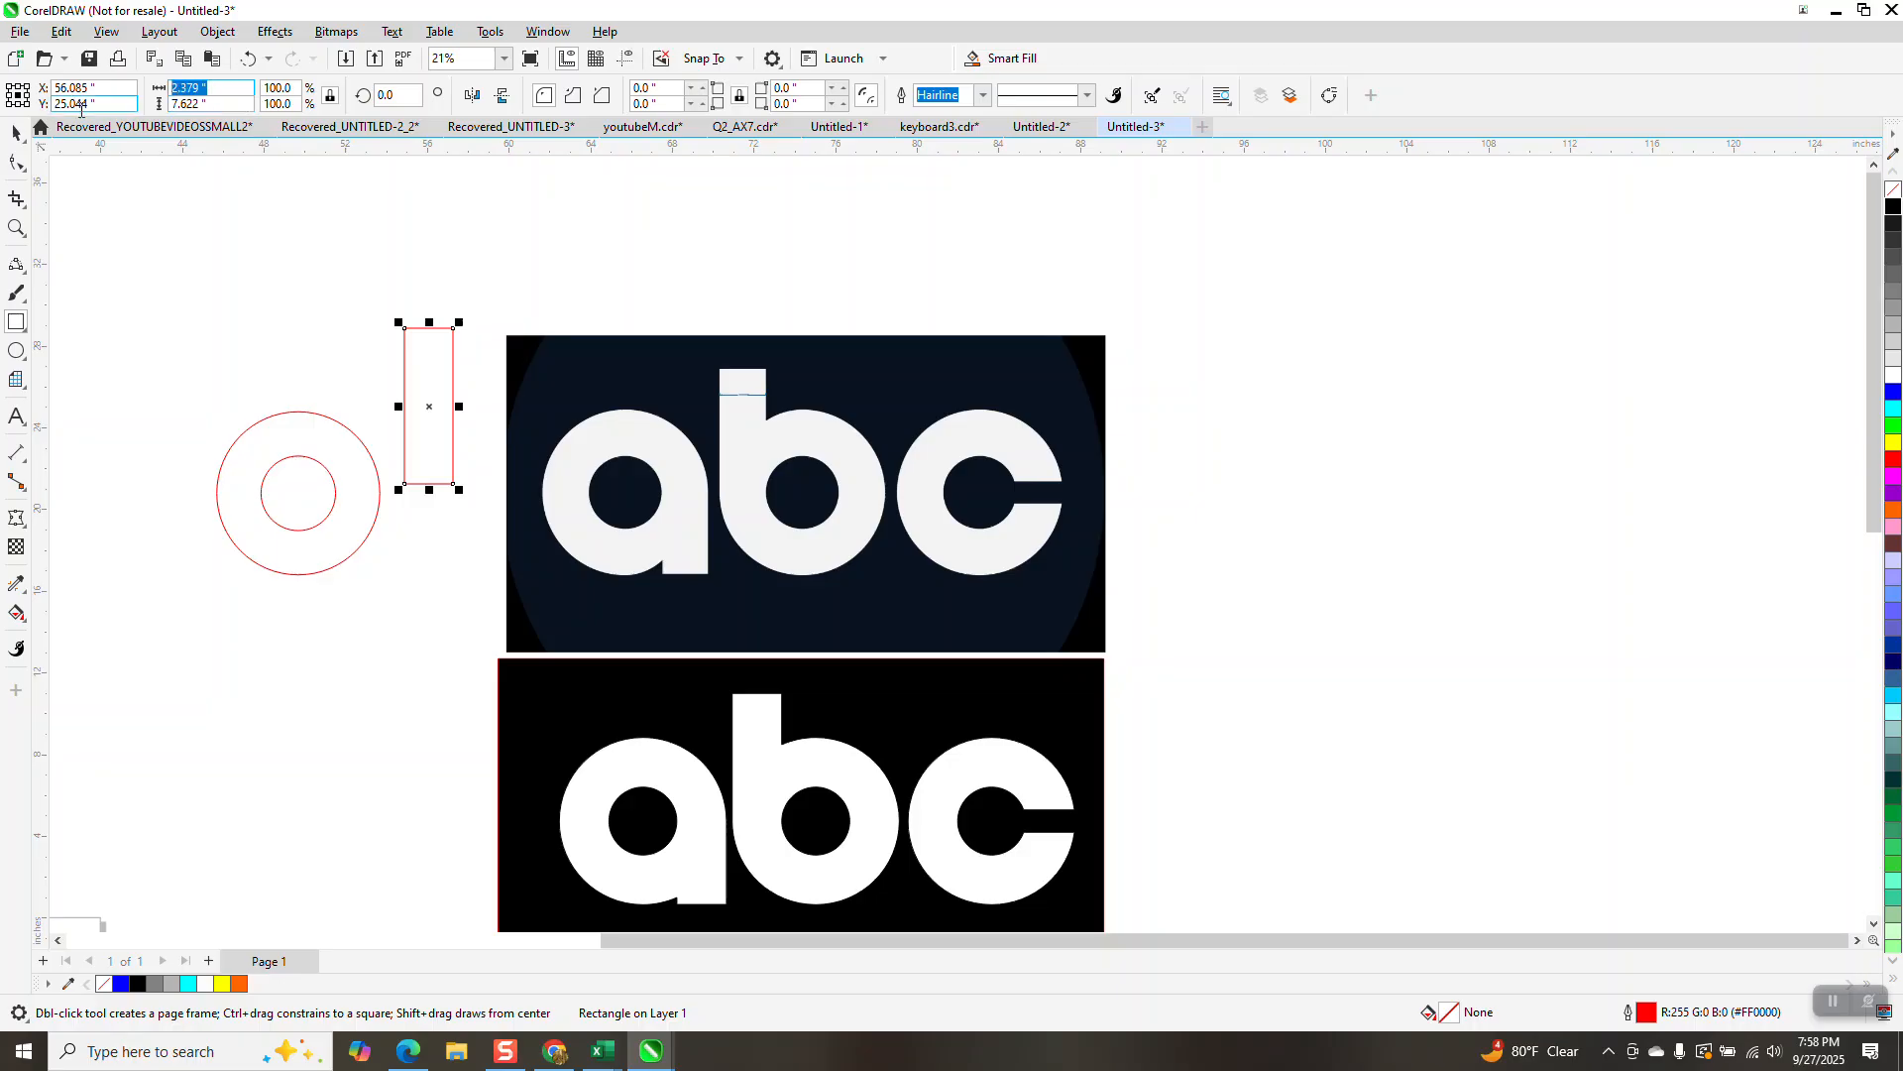
text(2.26)
key(Return)
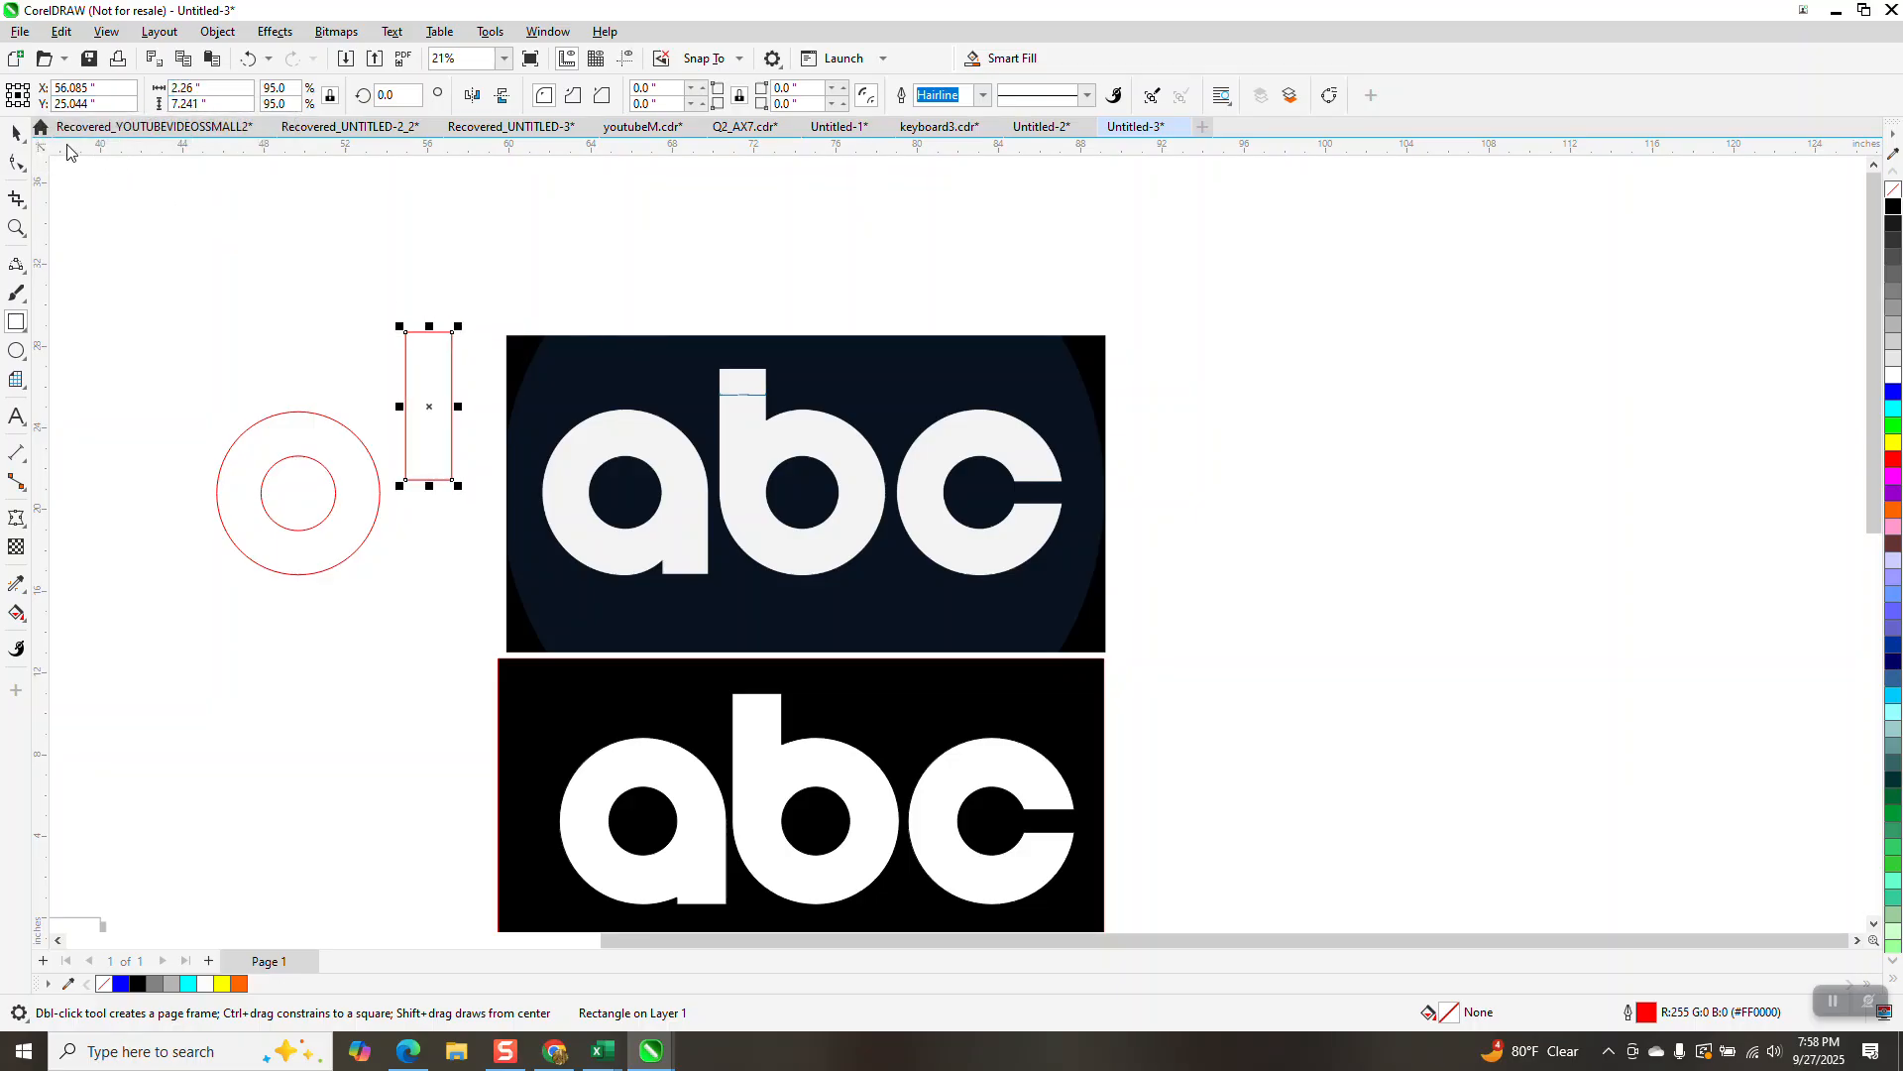
Step: Make two copies of the circle group and rectangle to the right of the logo images
click(16, 131)
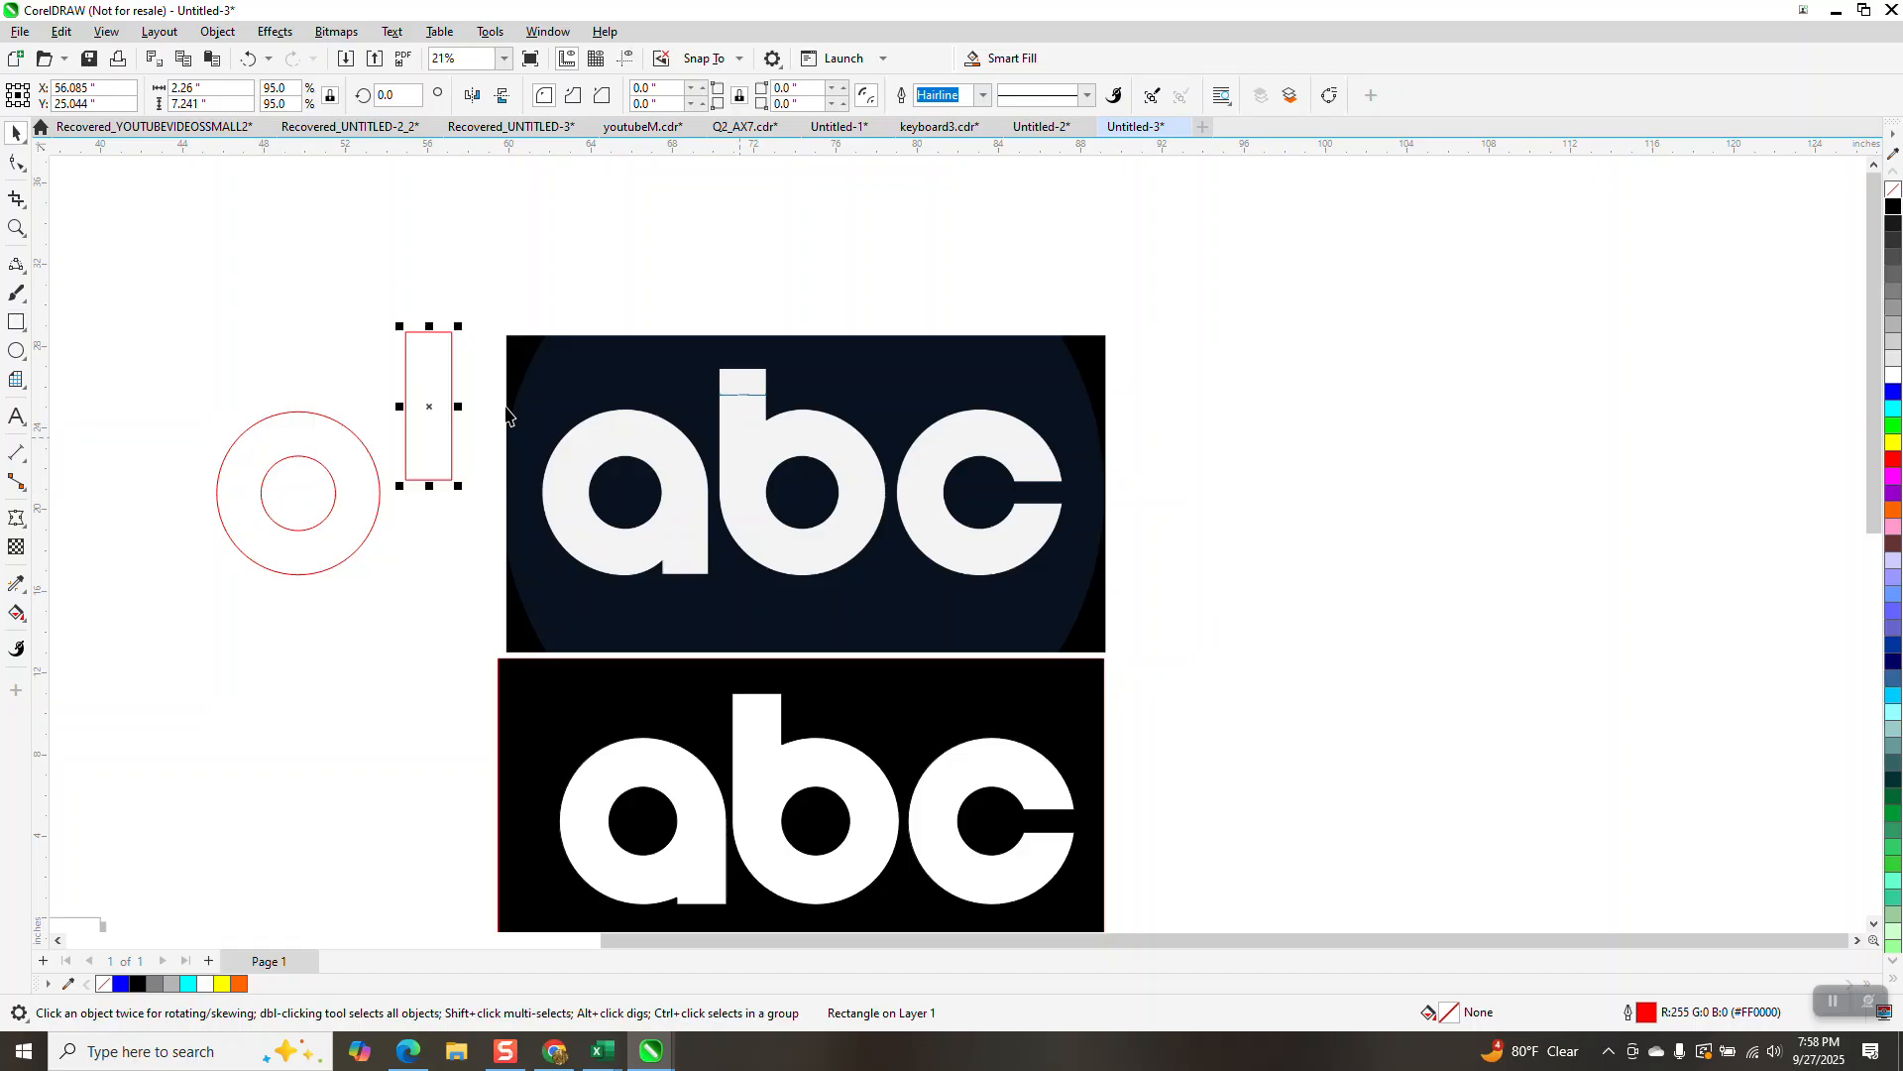
drag(480, 581, 502, 592)
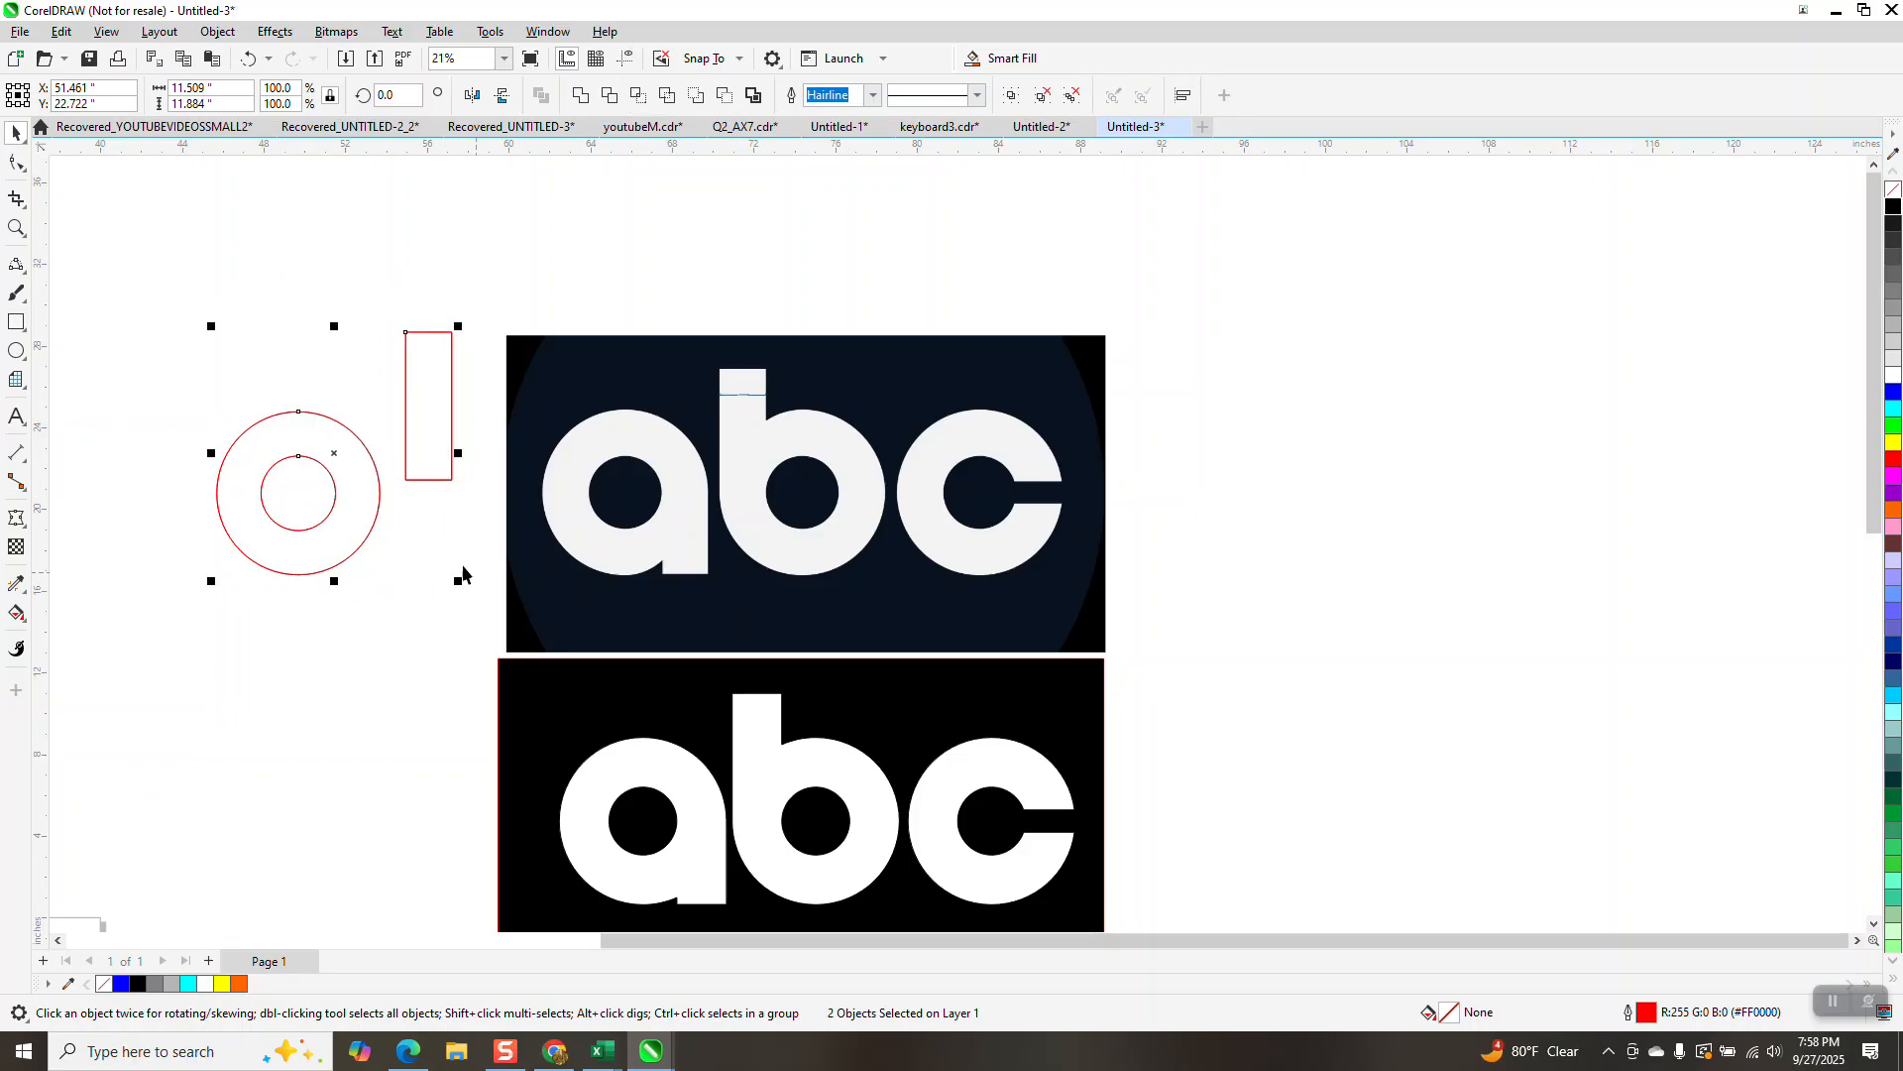
drag(354, 472, 1546, 500)
key(ctrl+c)
key(ctrl+v)
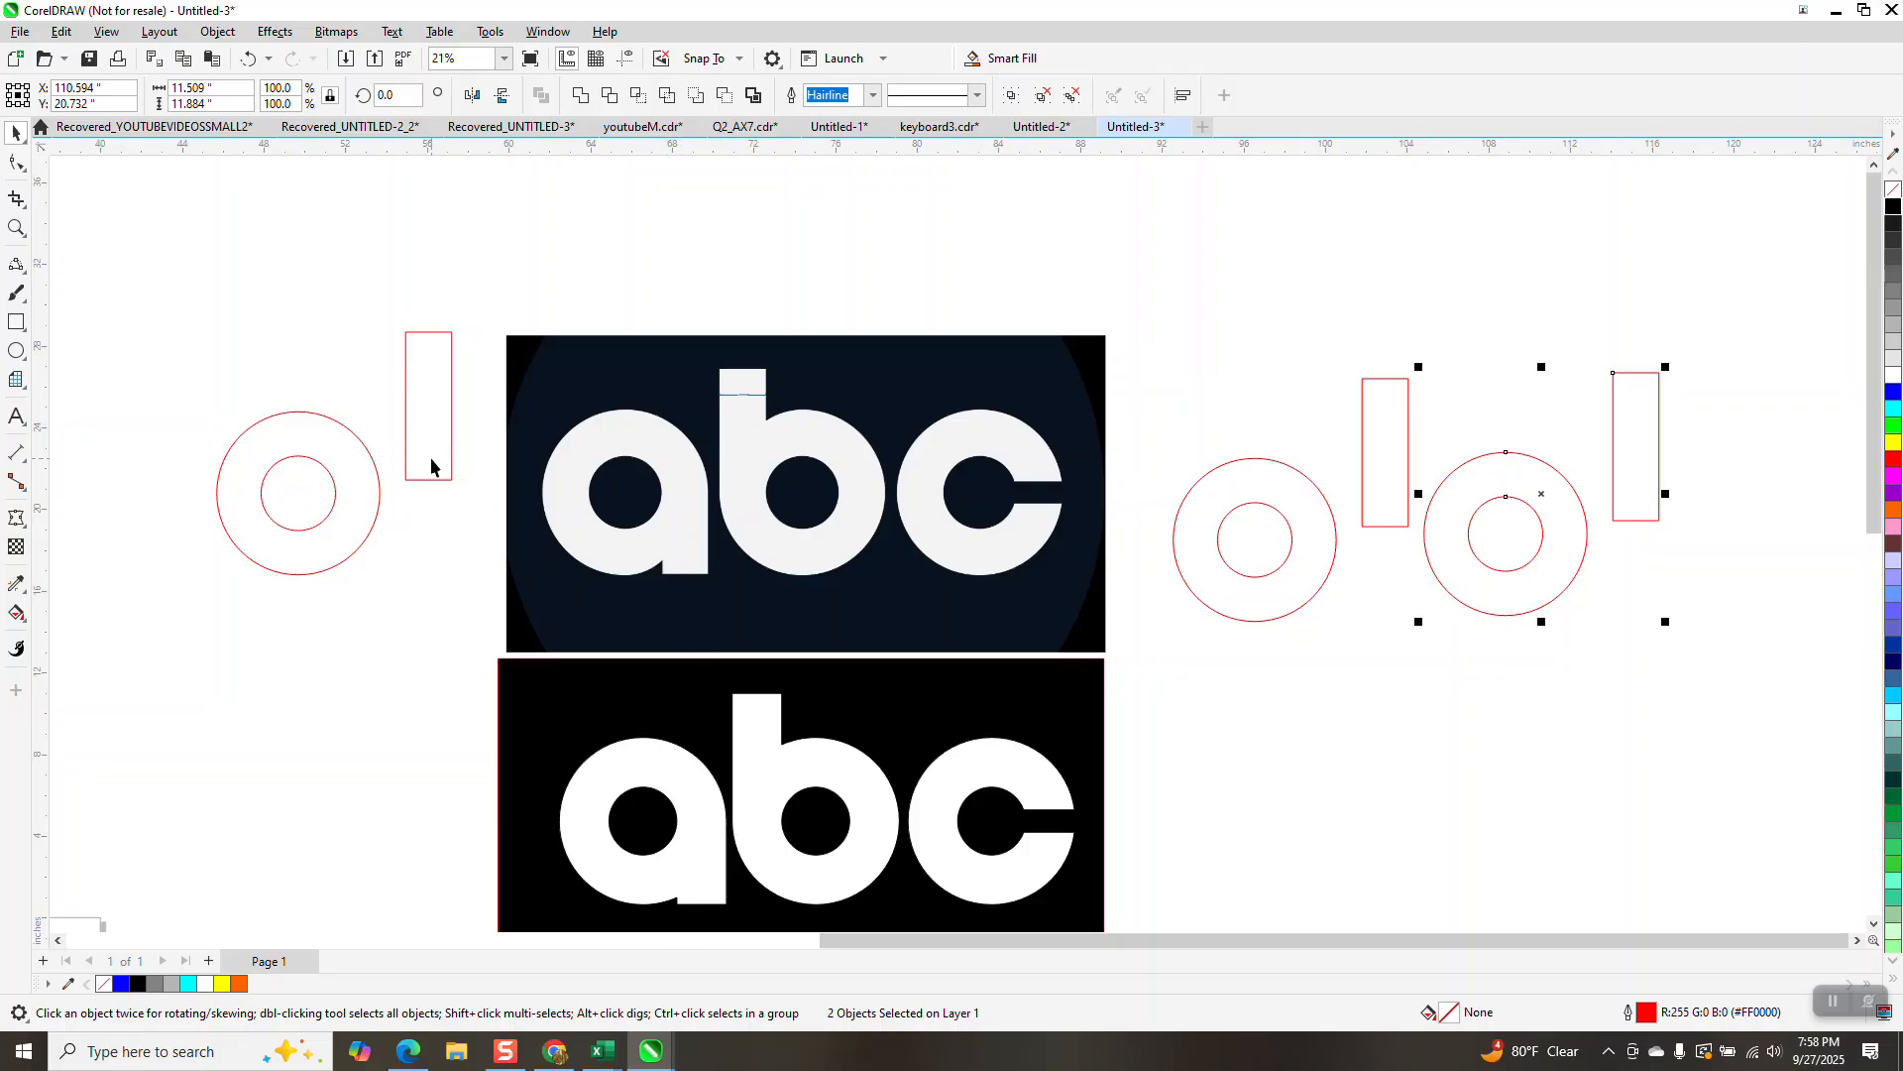
Step: Center the original circle group and the original rectangle on the page
scroll(431, 466, down, 3)
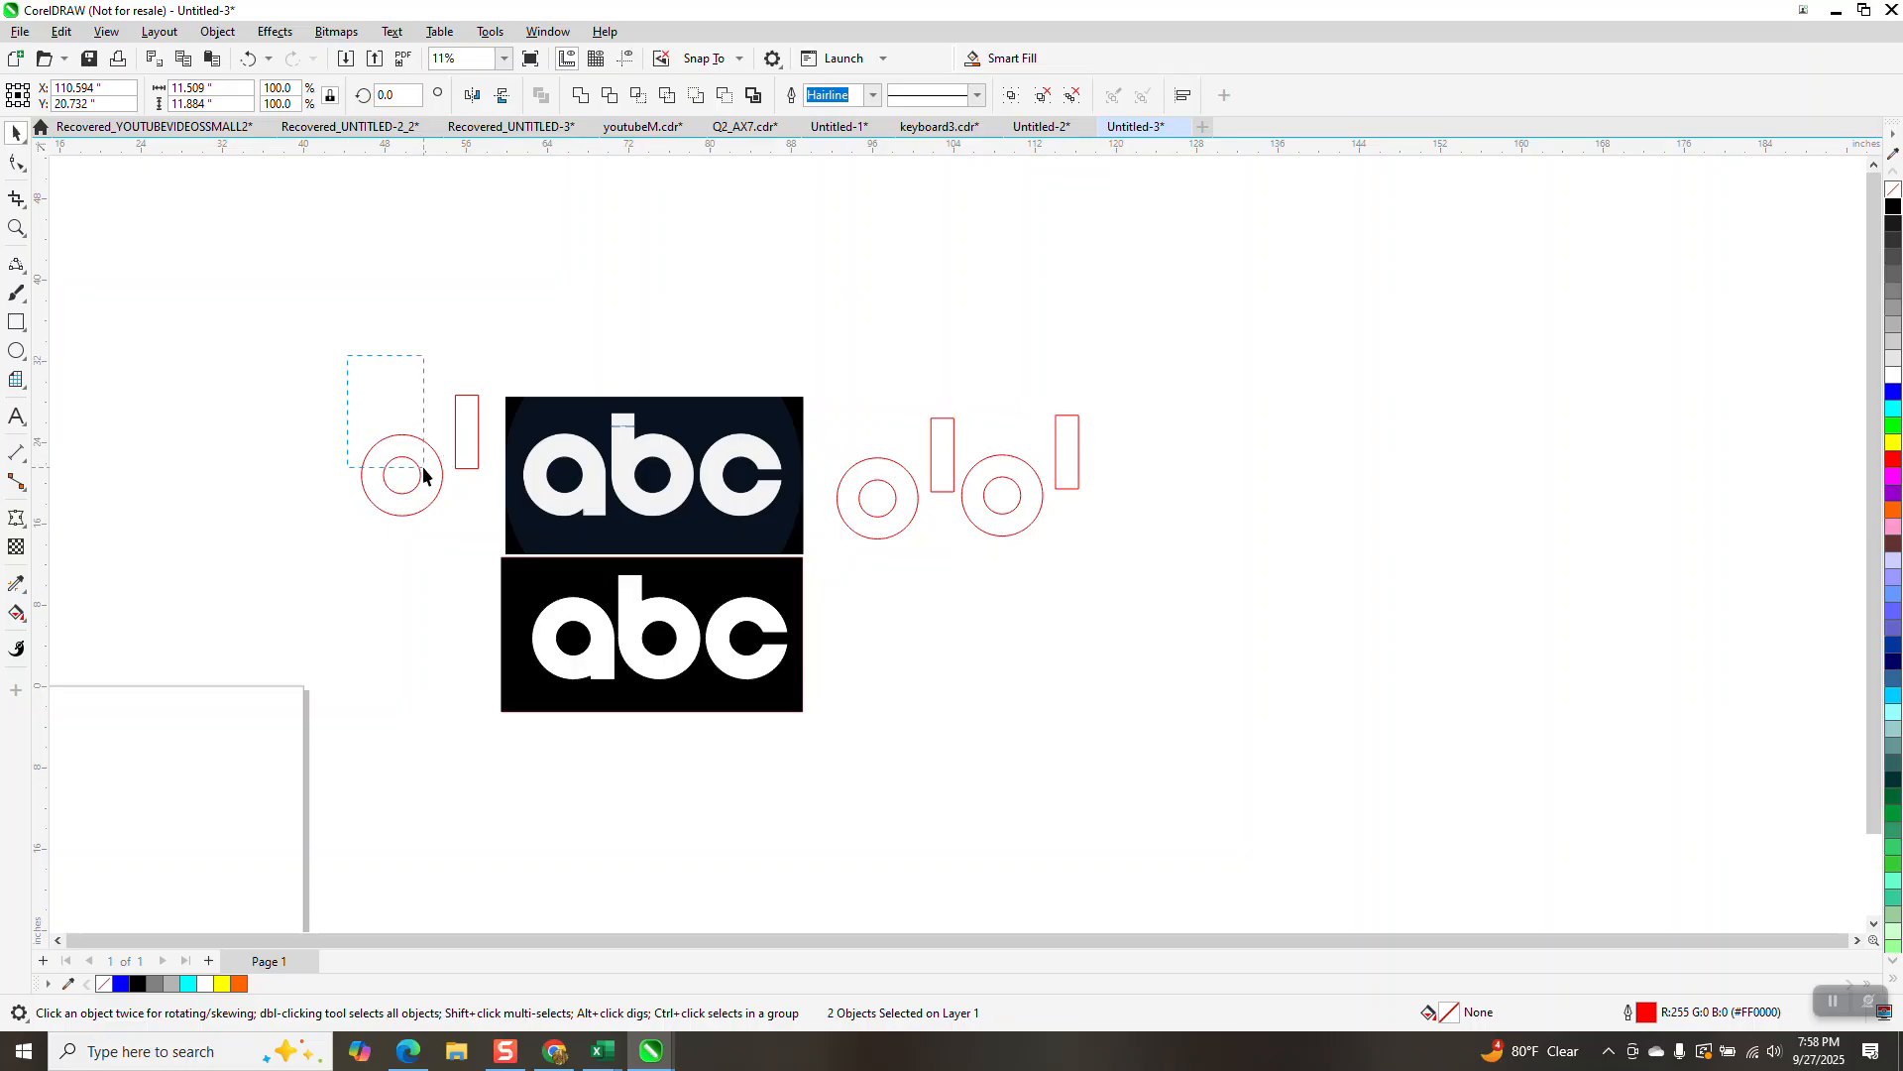
drag(342, 396, 496, 548)
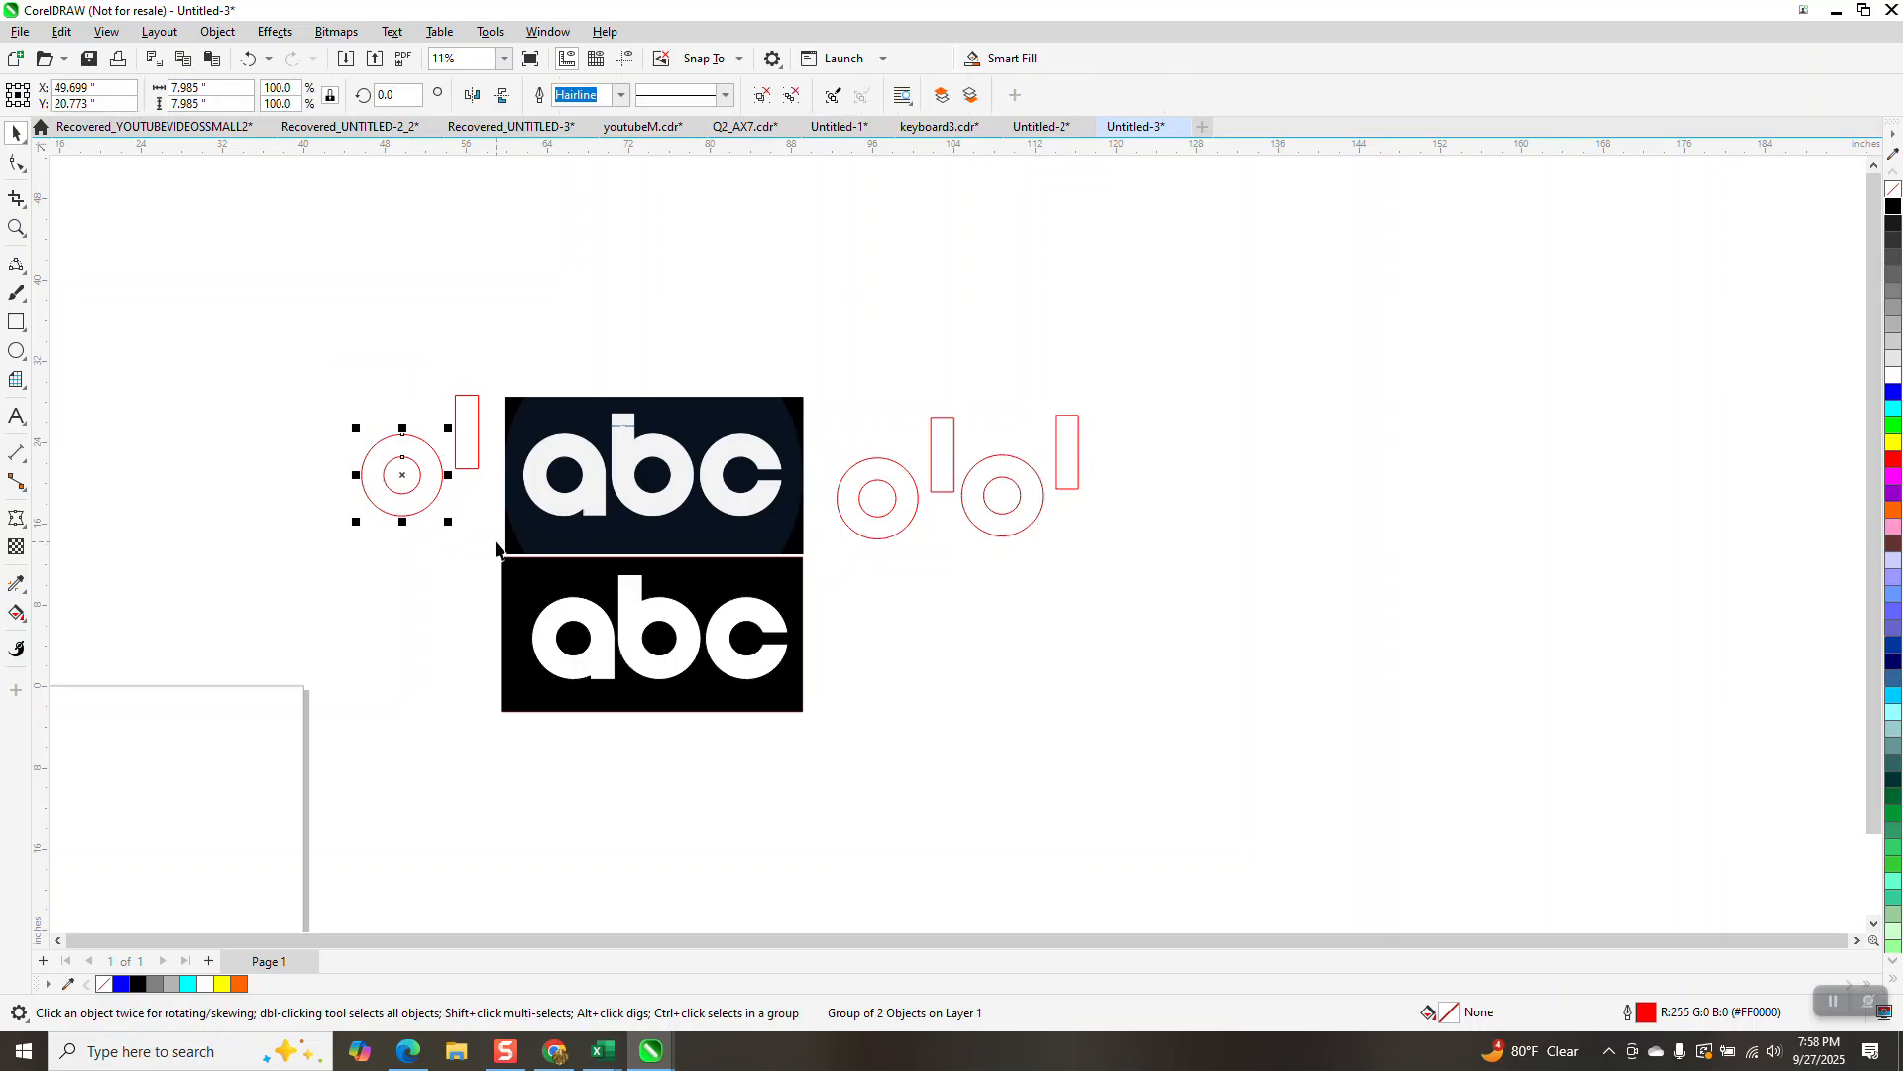
key(p)
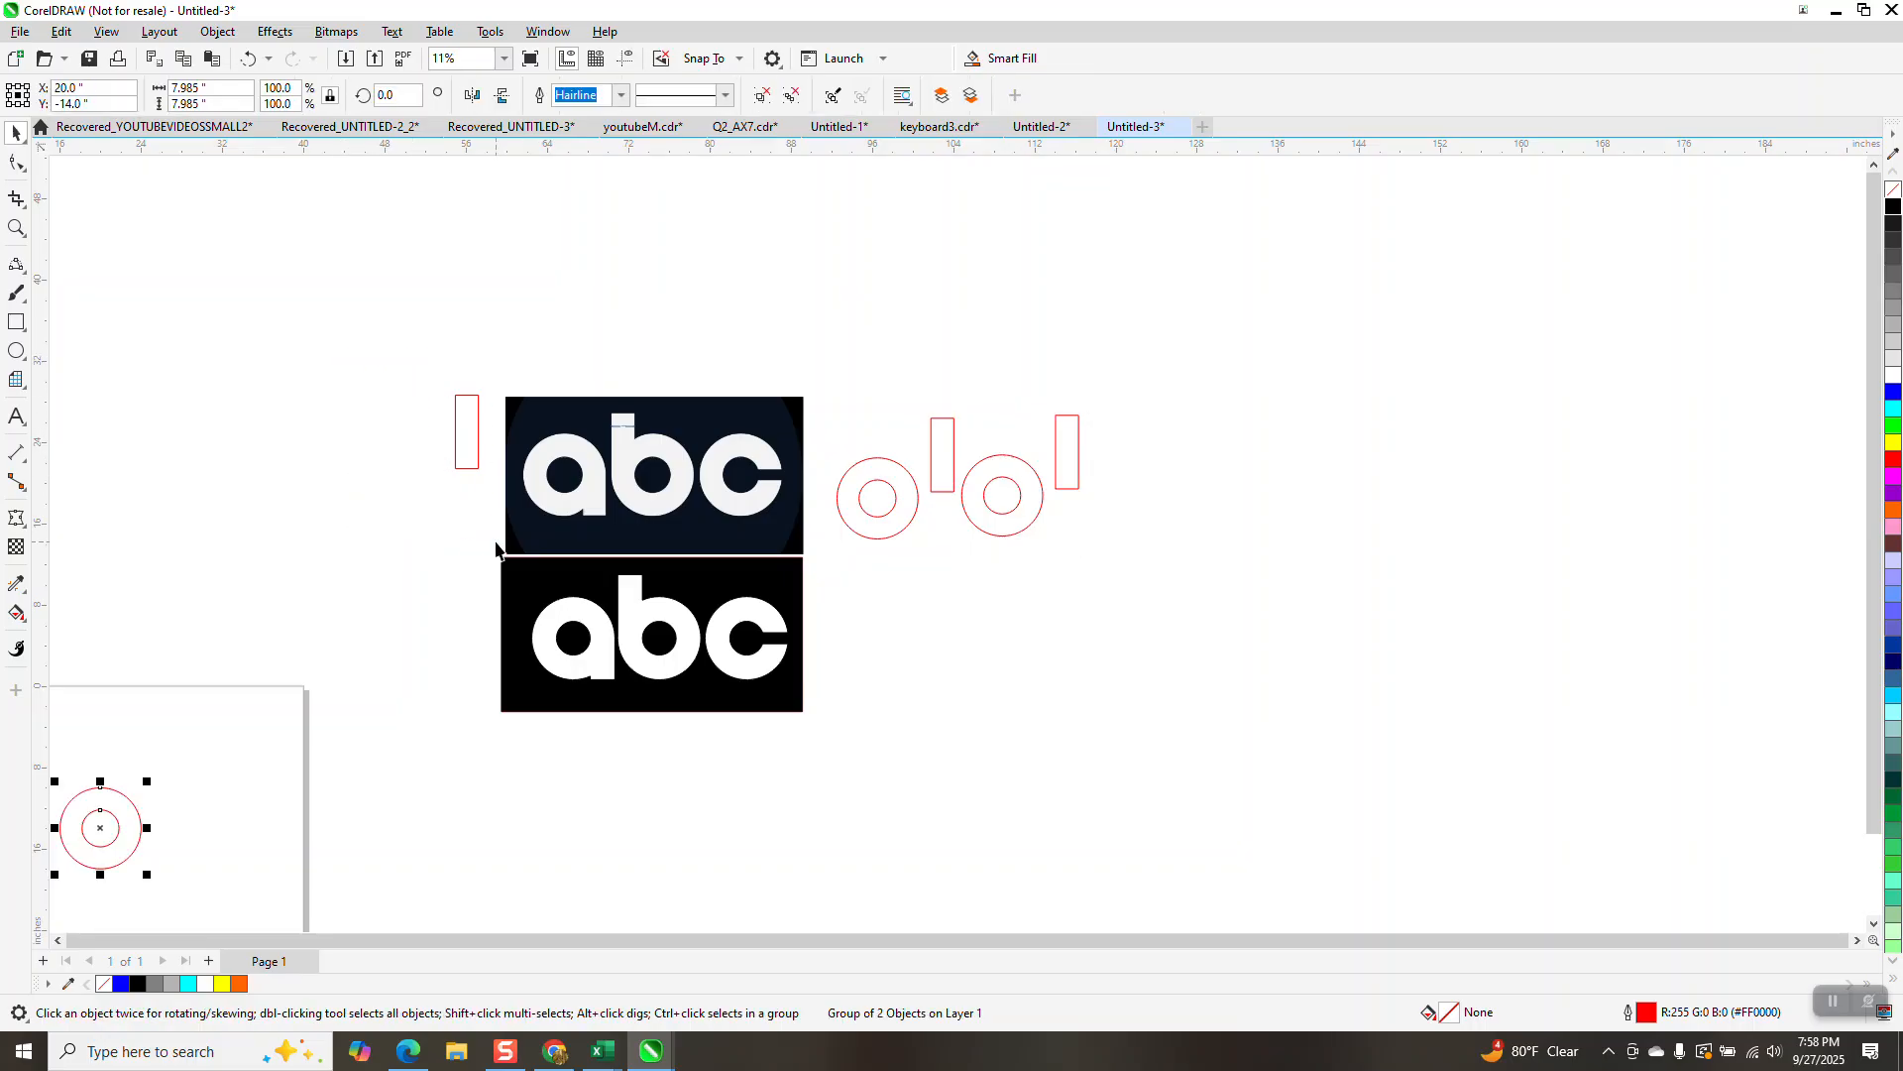
click(466, 458)
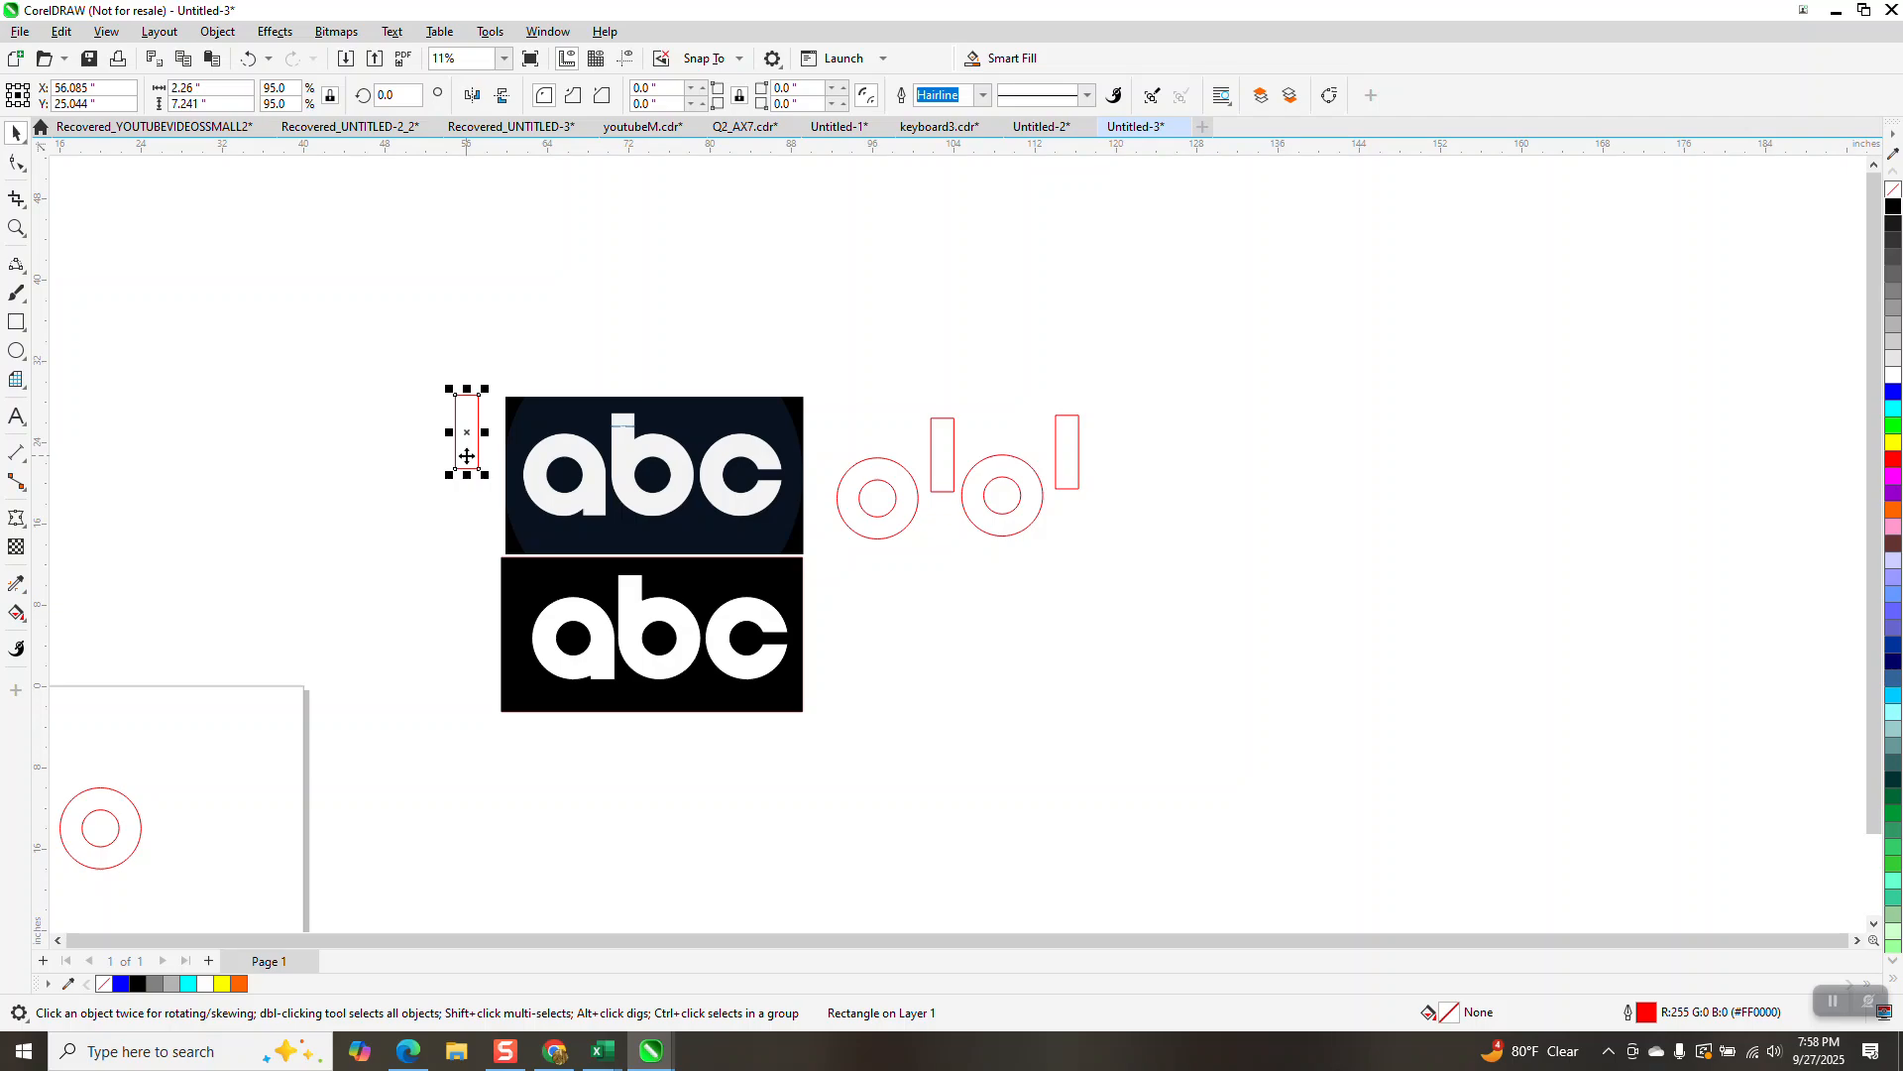
key(p)
Step: Move the black-and-white abc logo group onto the page, just above the centered circles
scroll(498, 468, down, 1)
drag(592, 572, 807, 645)
drag(683, 582, 441, 744)
Step: Align the rectangle with the right edge of the outer circle to form the stem of the "a"
click(17, 228)
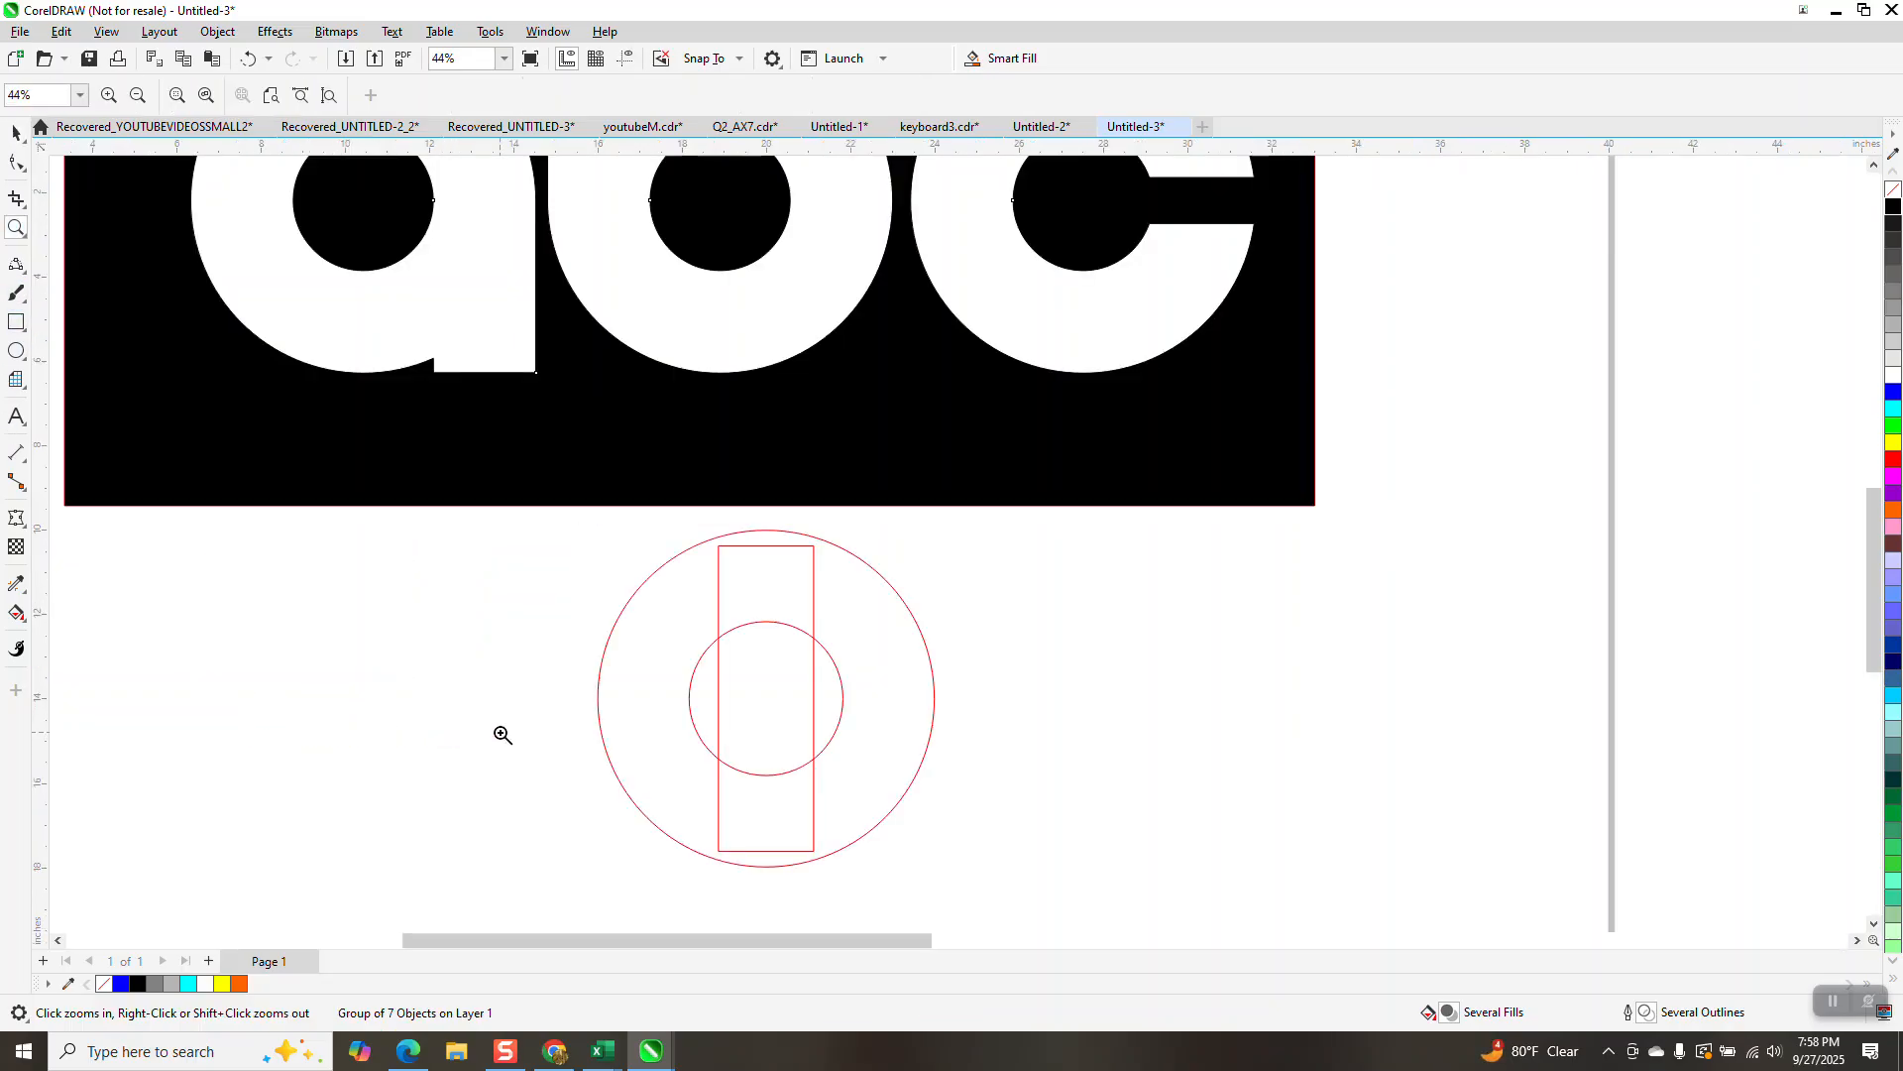
right_click(571, 727)
click(16, 131)
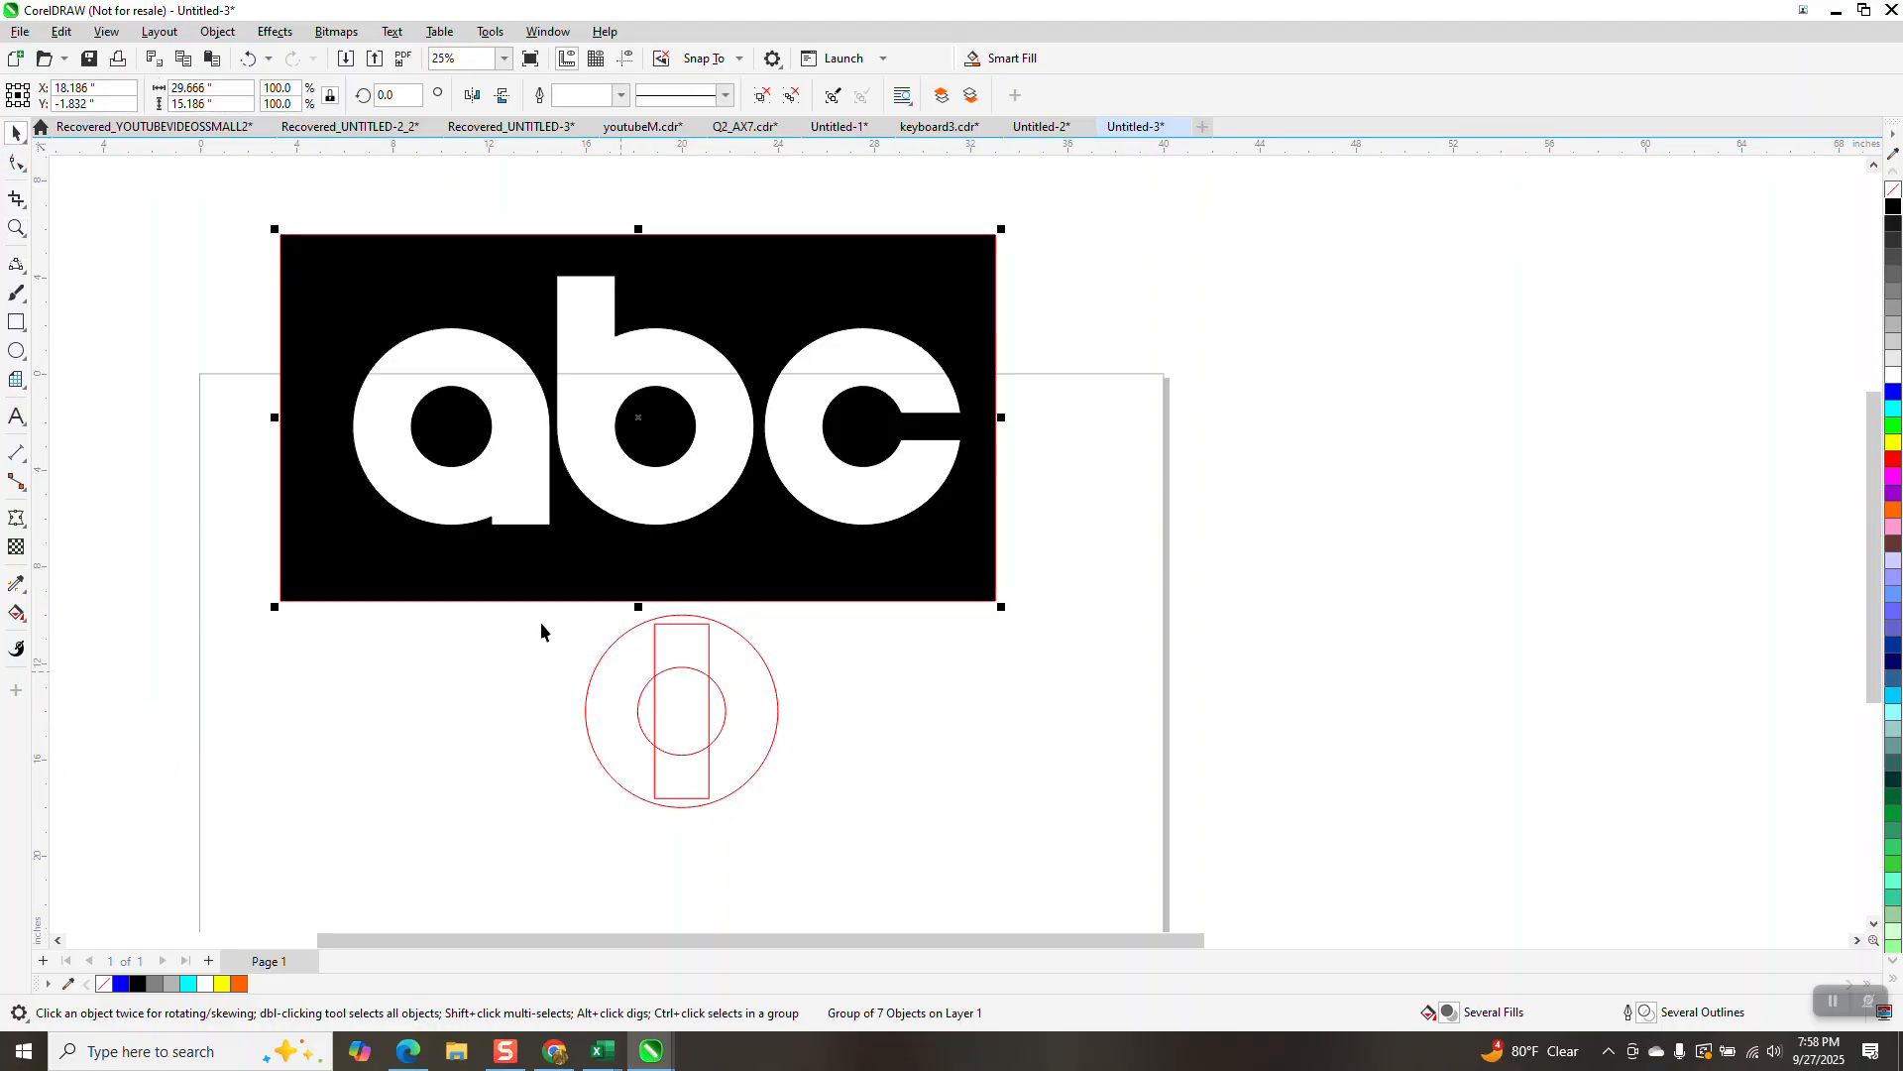
drag(529, 606, 842, 844)
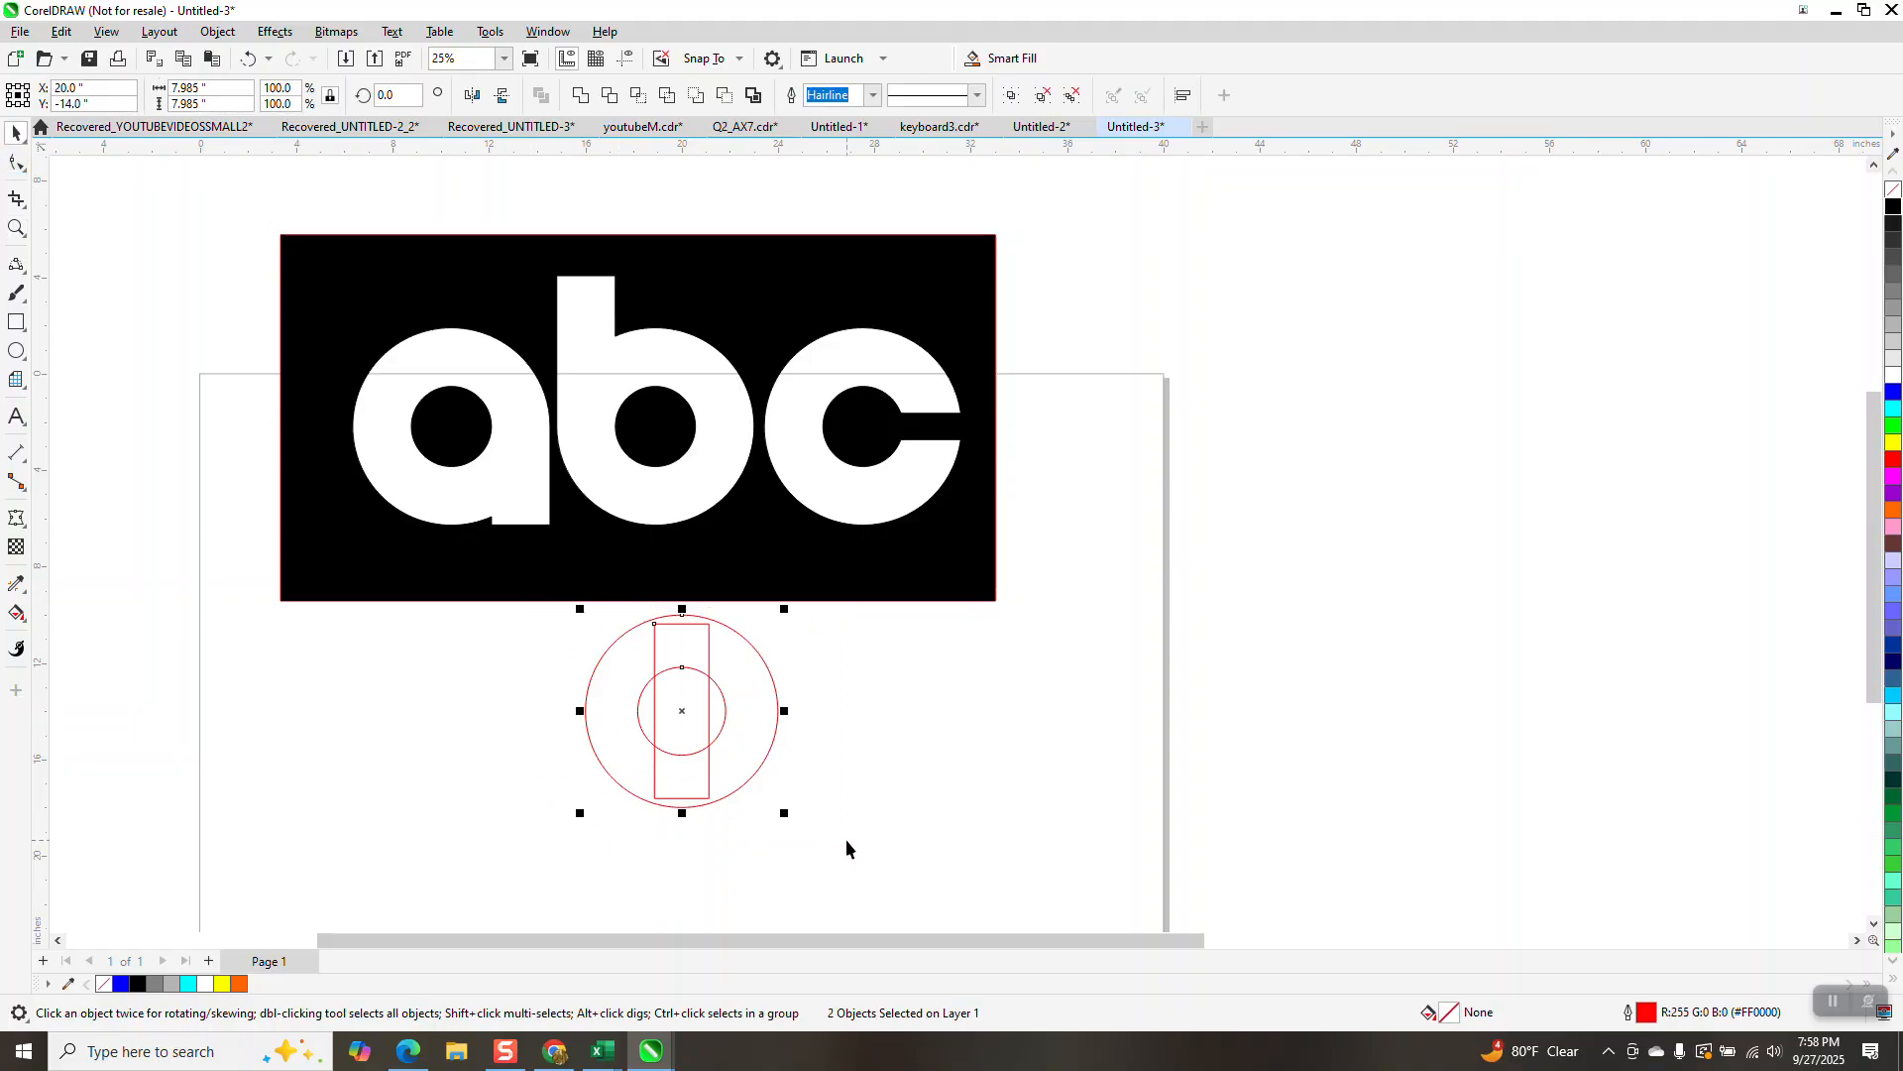
key(r)
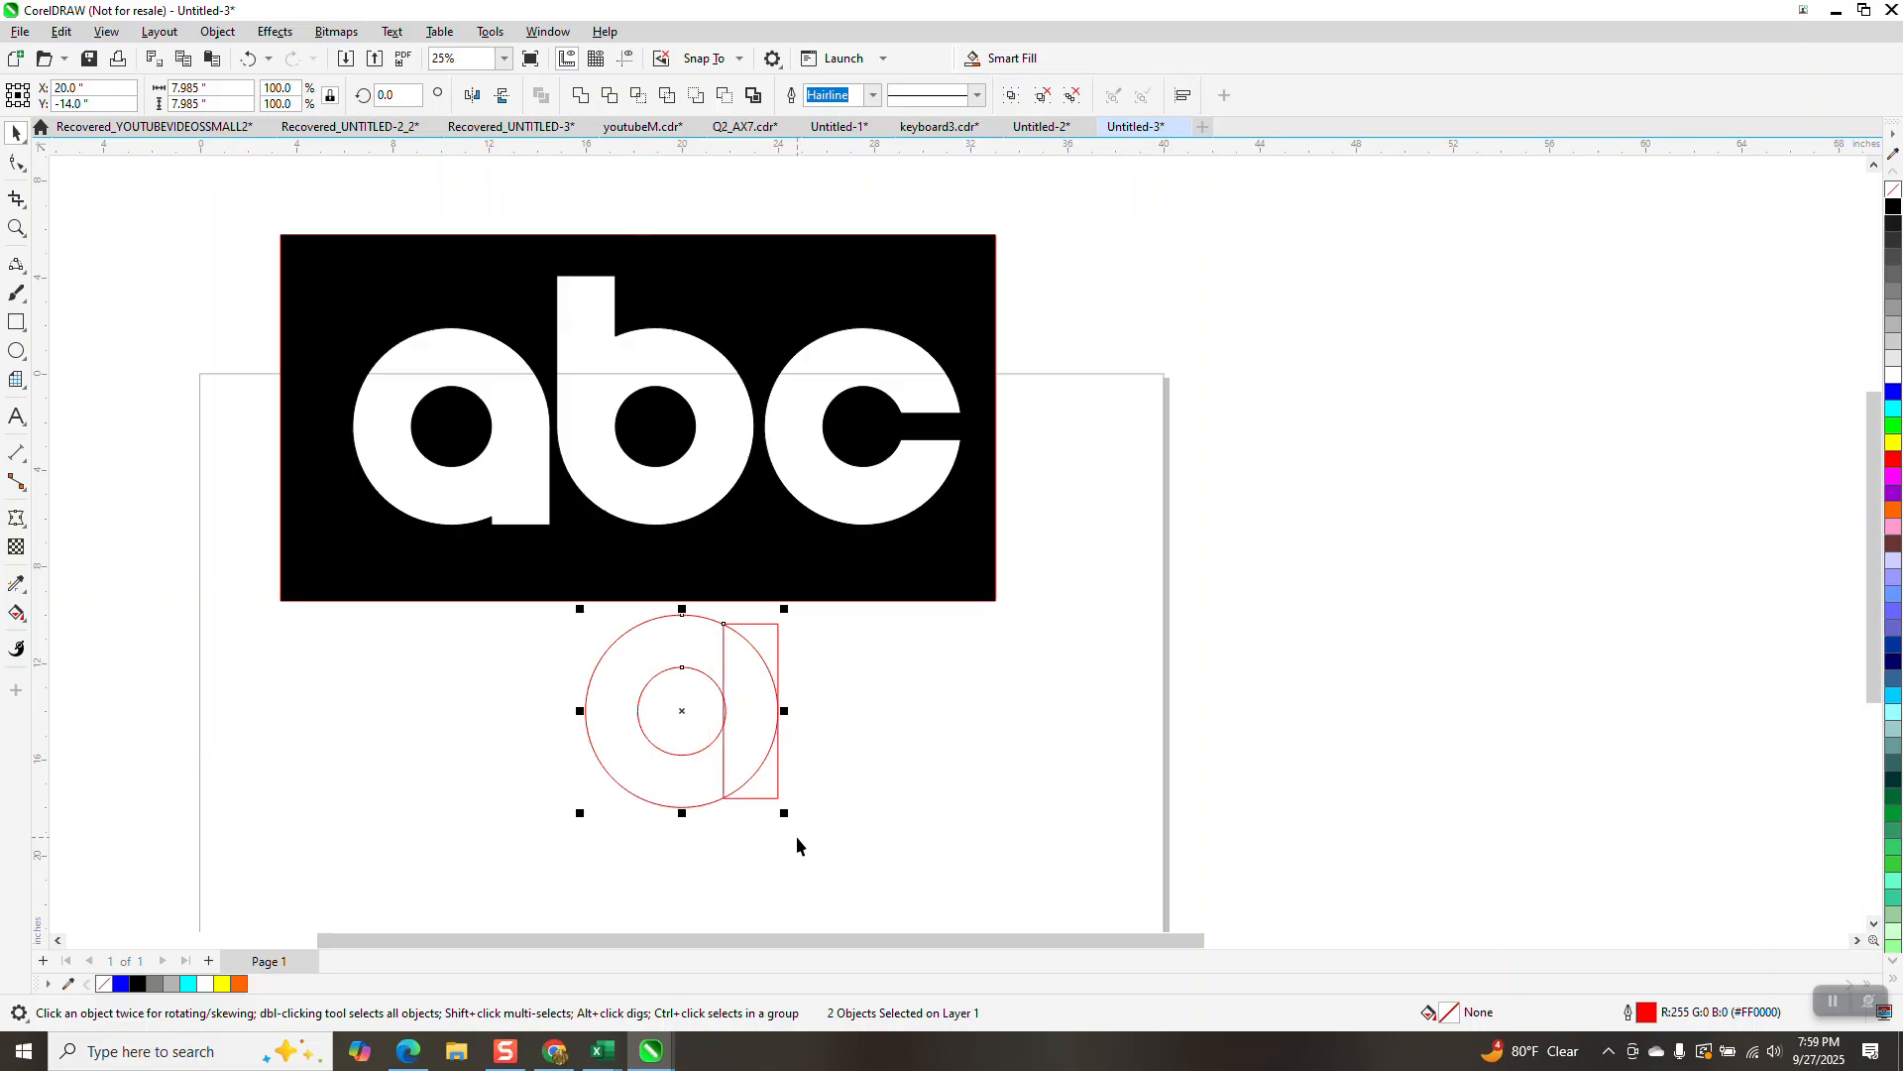
Step: Set the nudge distance to 0.1 inches
click(883, 794)
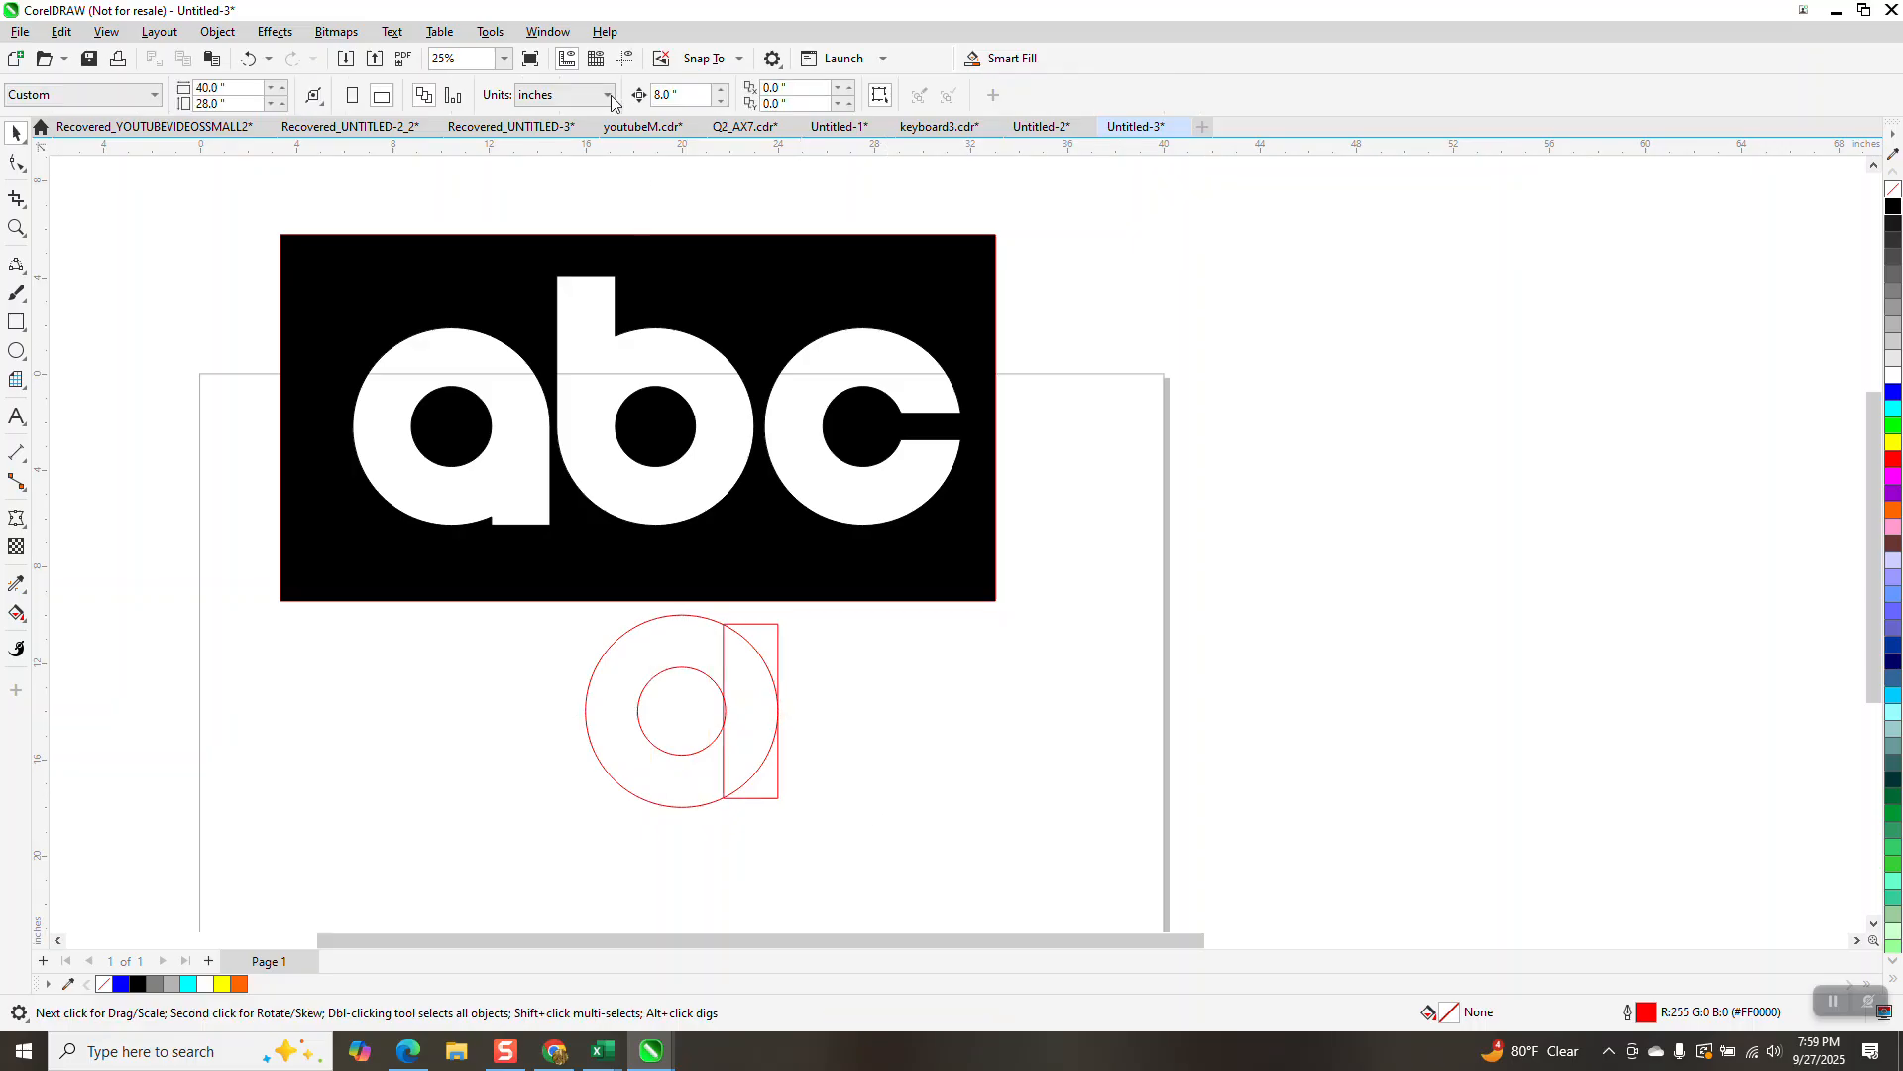
double_click(665, 94)
text(.1)
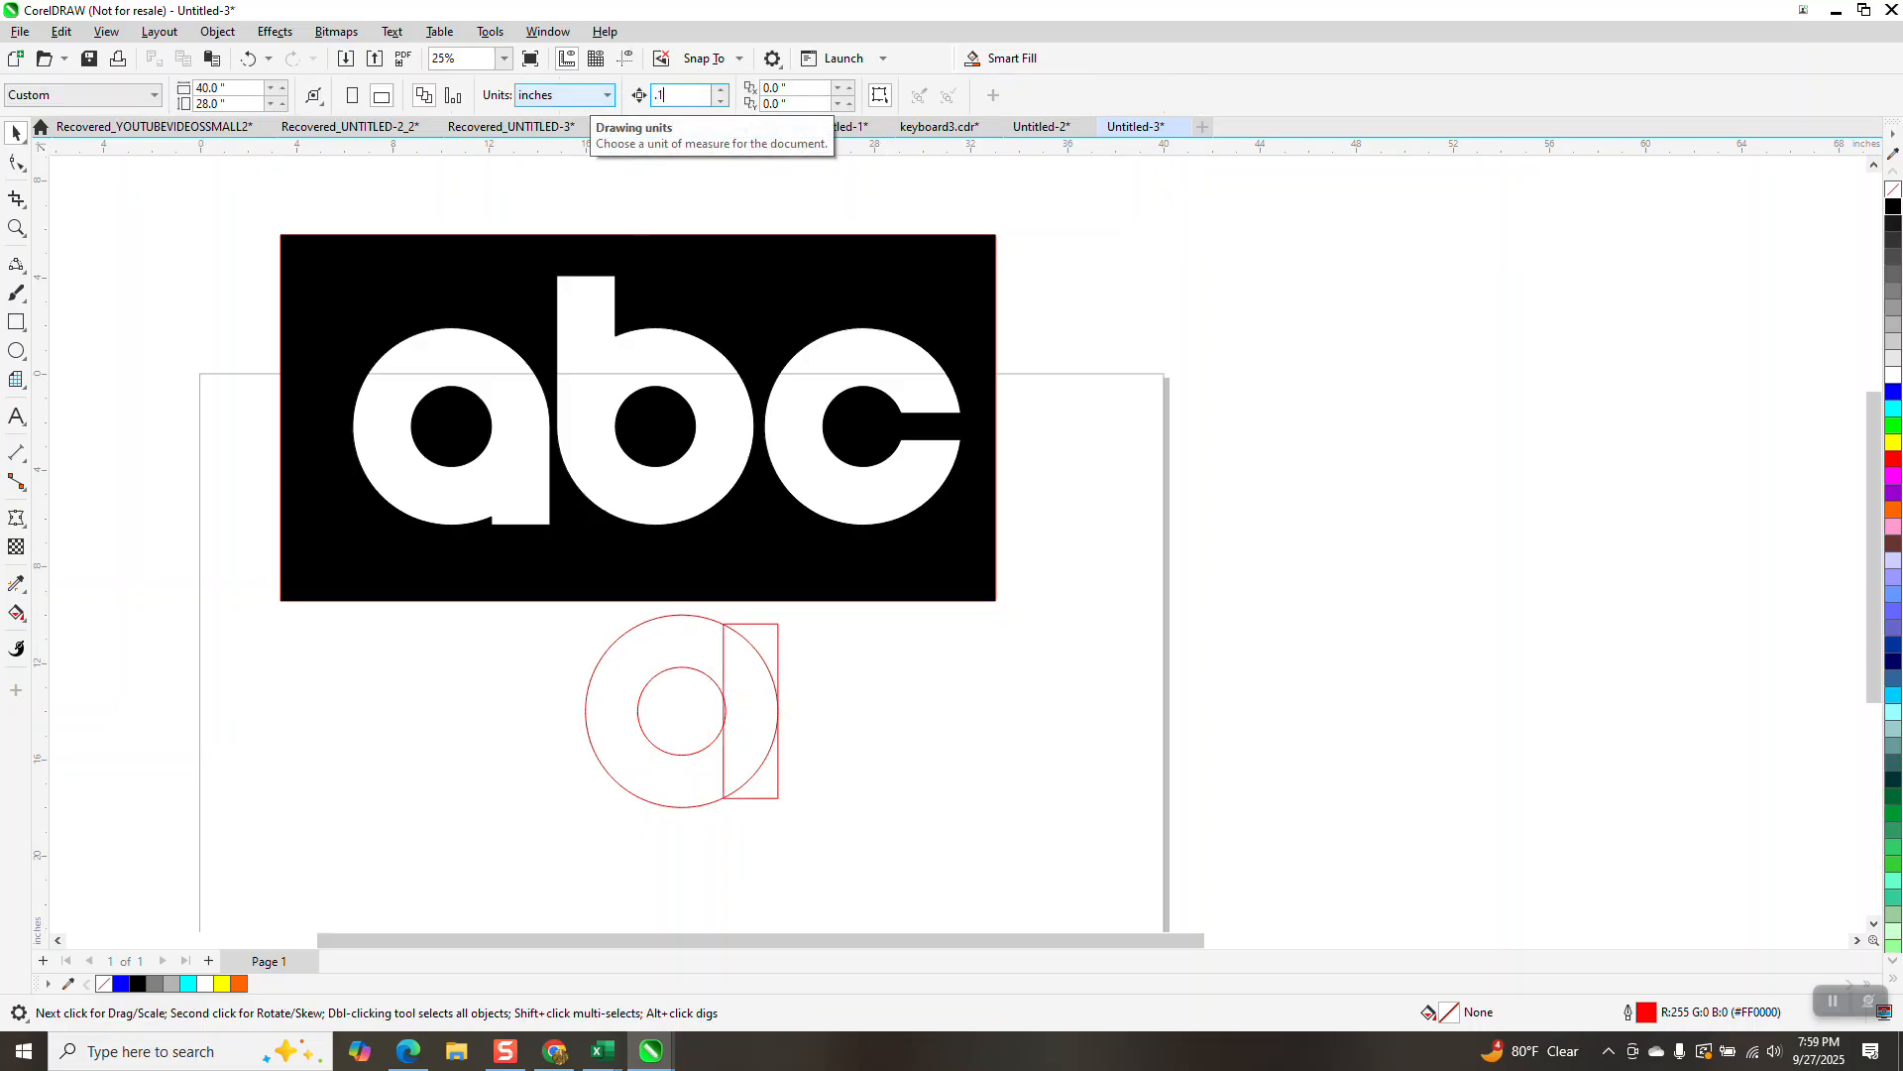
key(Return)
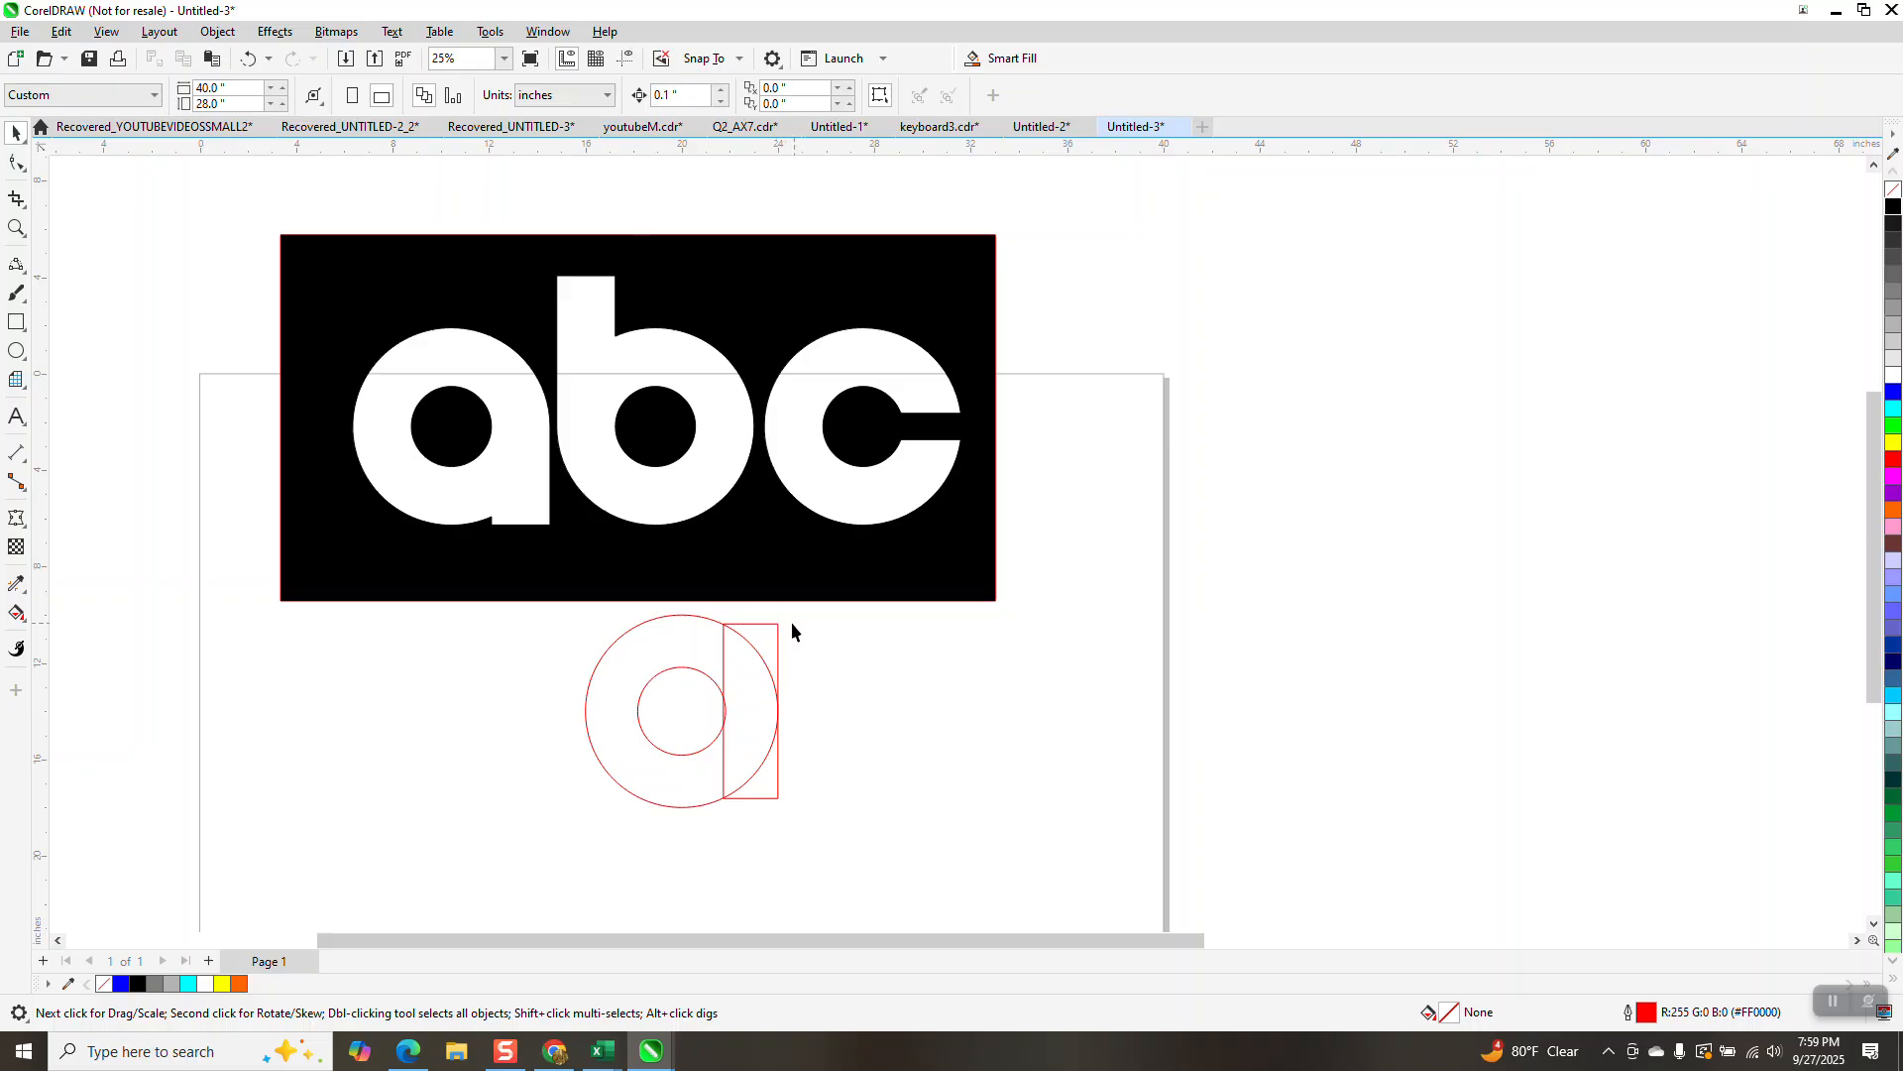
Step: Add a horizontal guideline, turn on guideline display, and line the guideline up with the lowest point of the outer circle
click(763, 624)
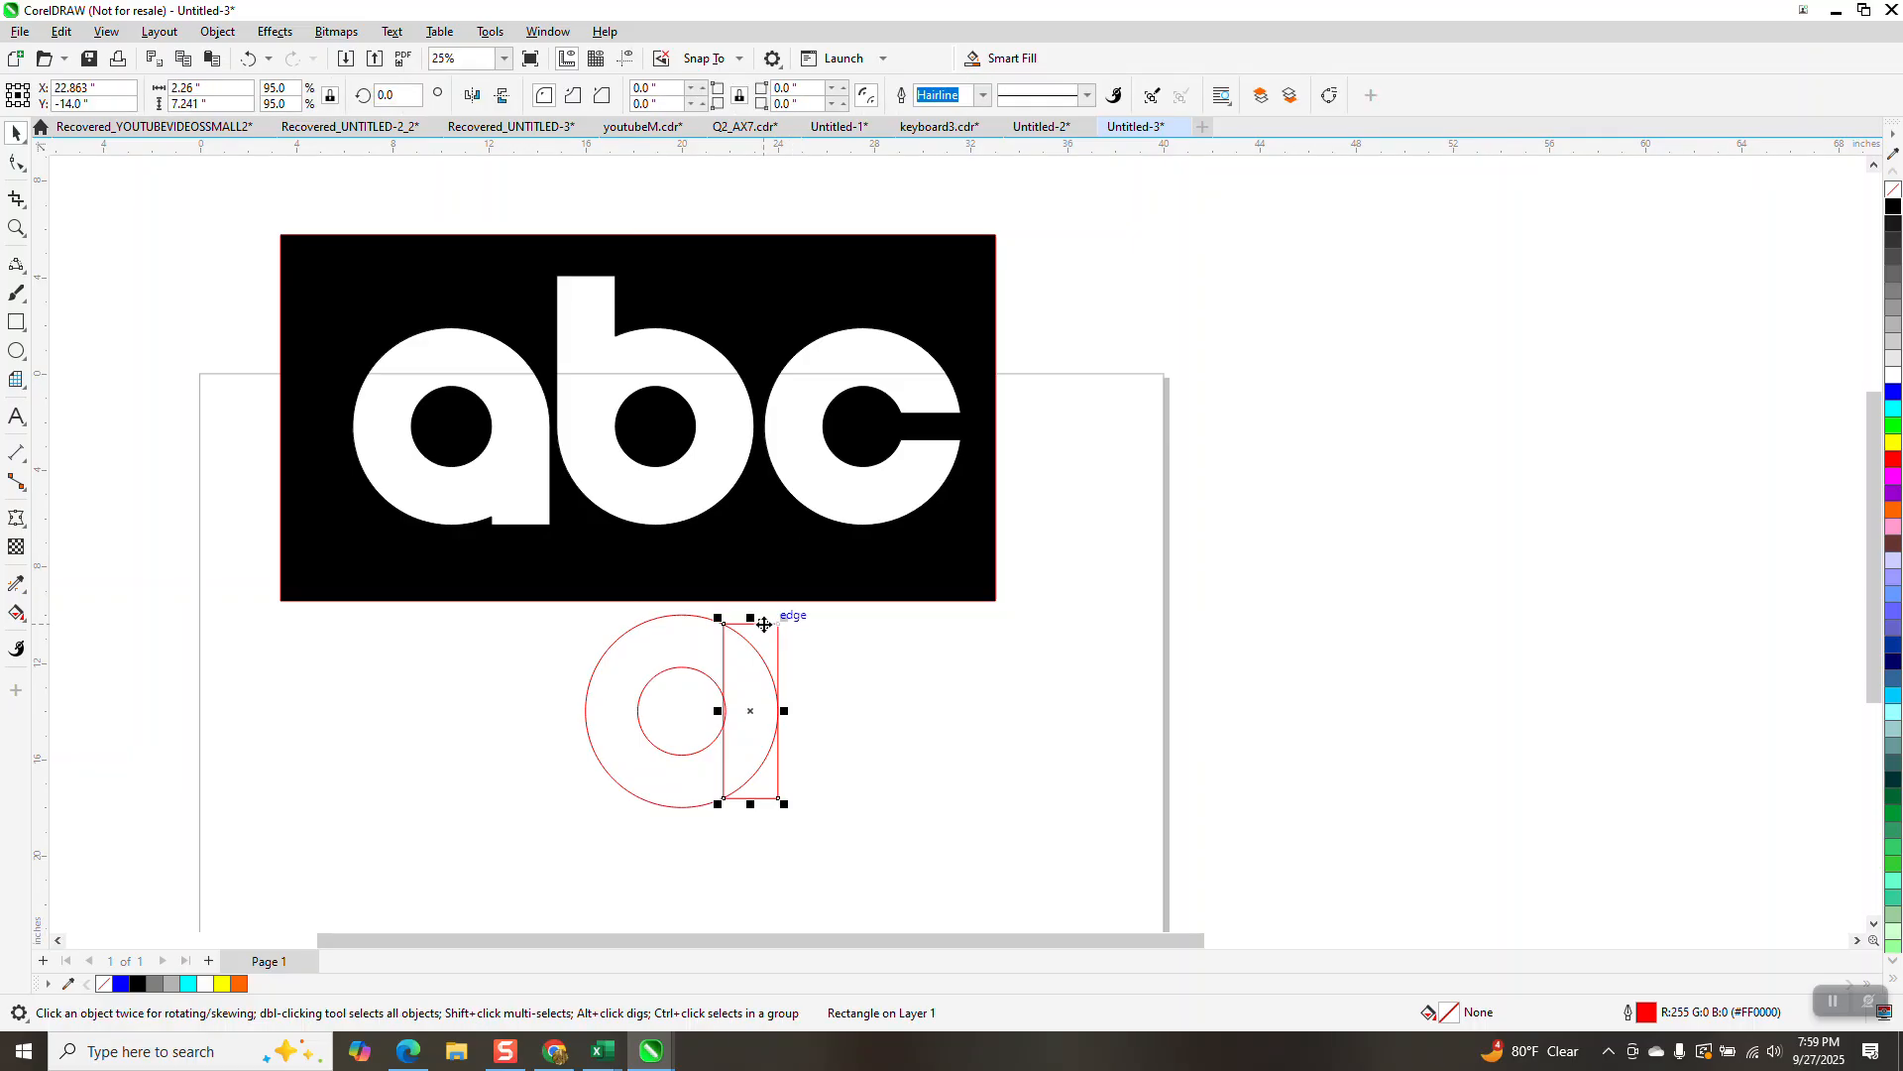
drag(848, 150, 680, 796)
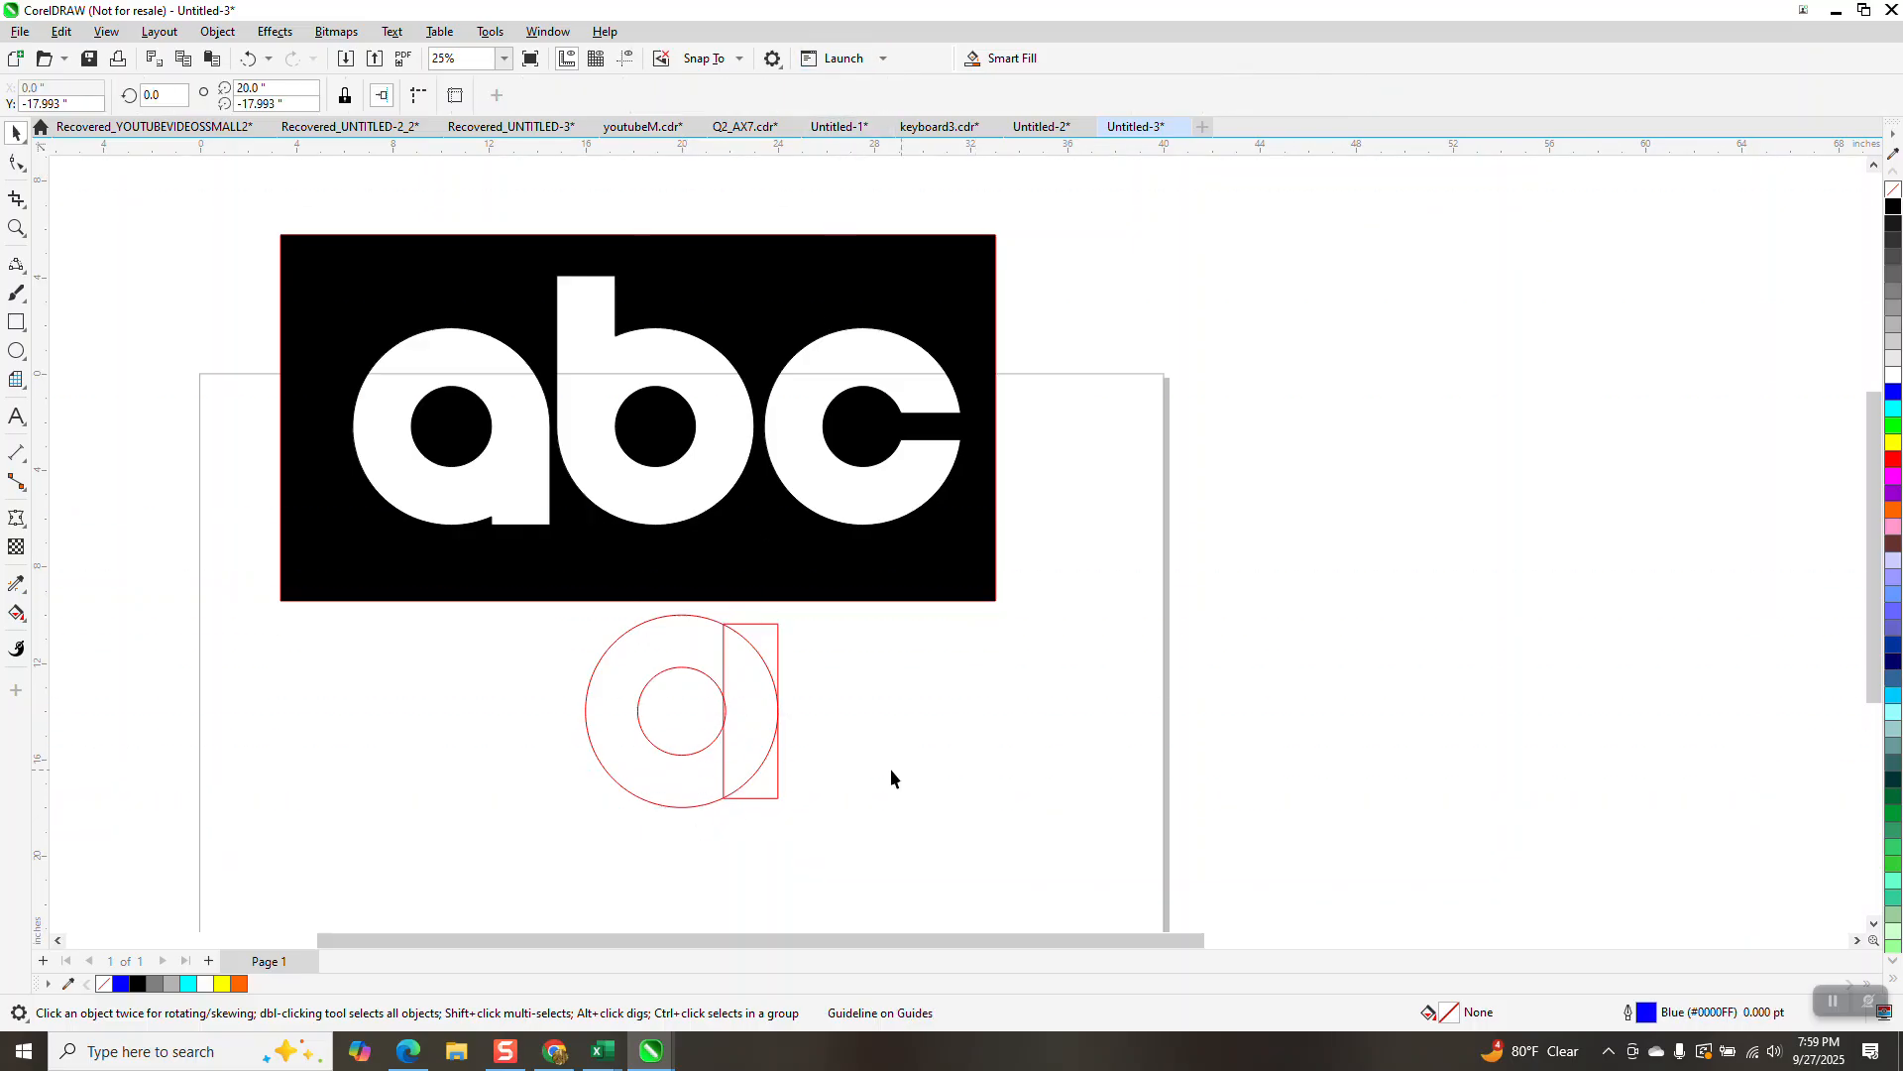
click(626, 60)
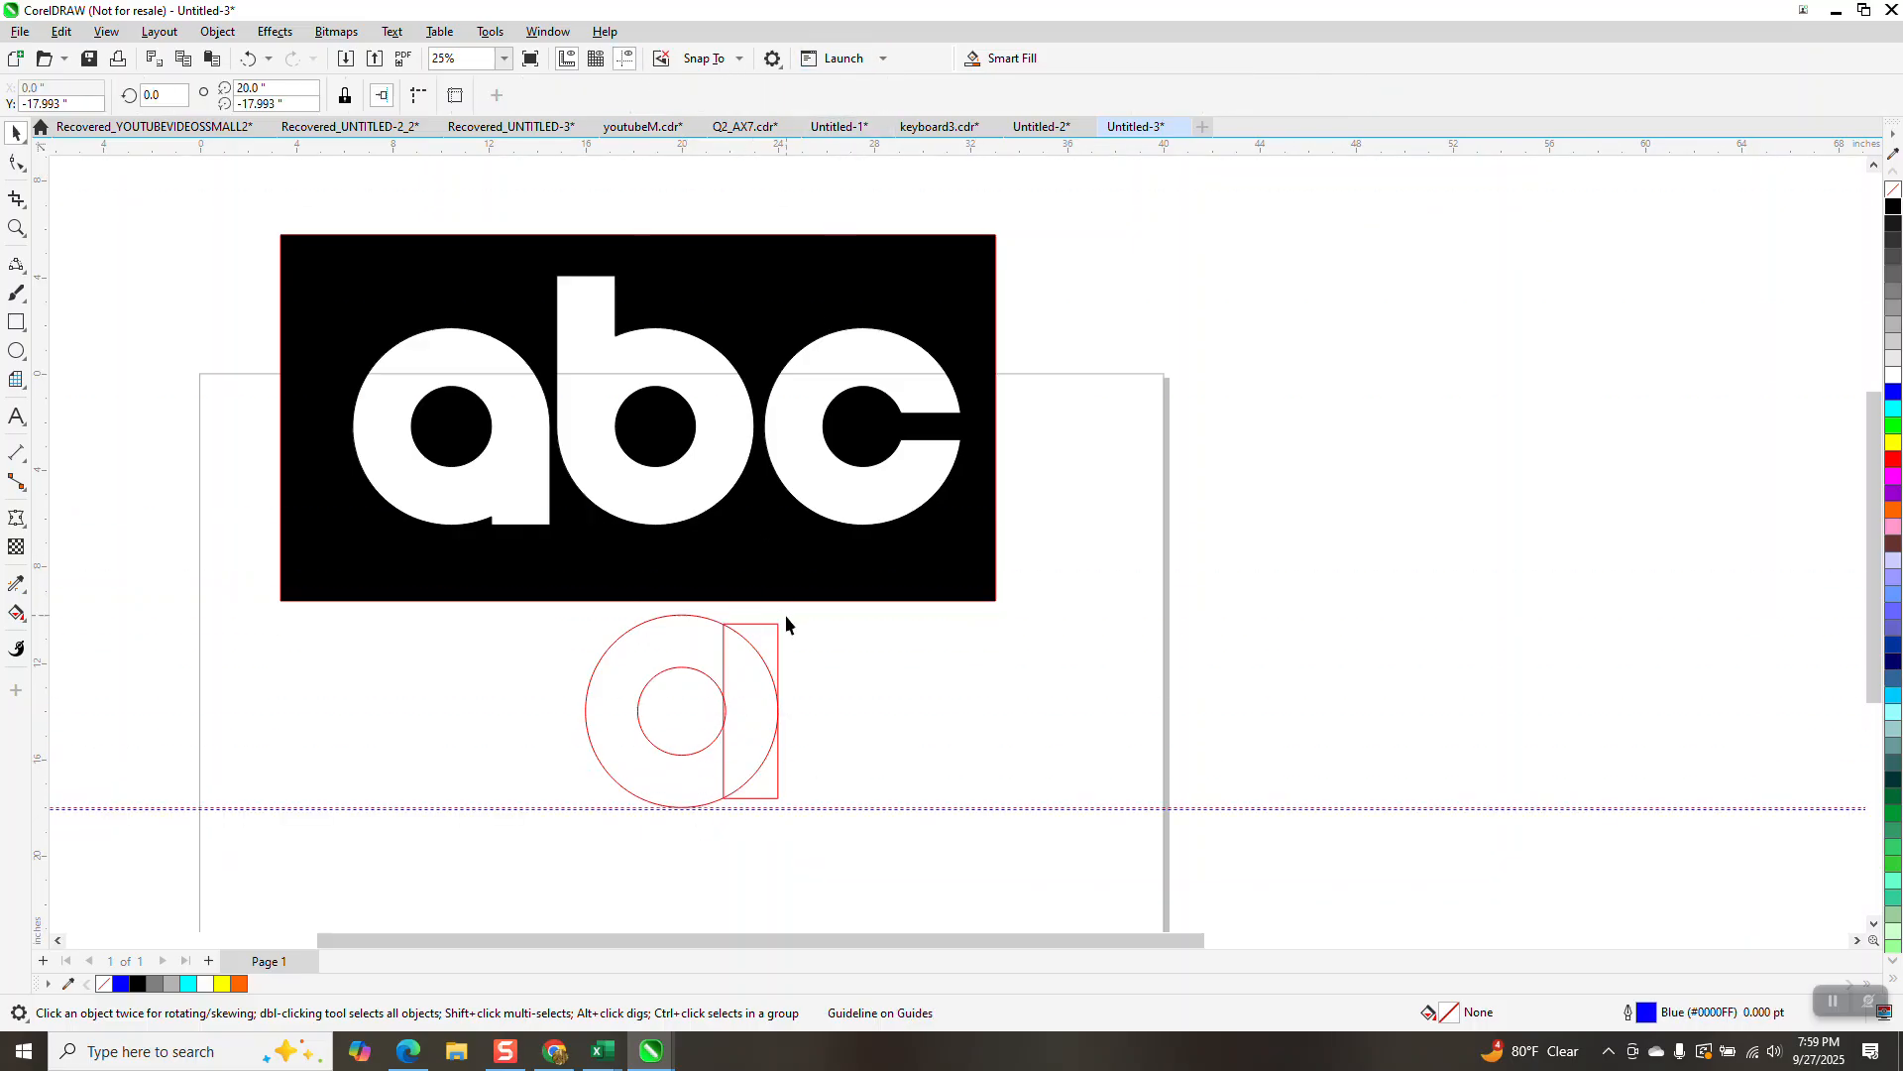
click(876, 795)
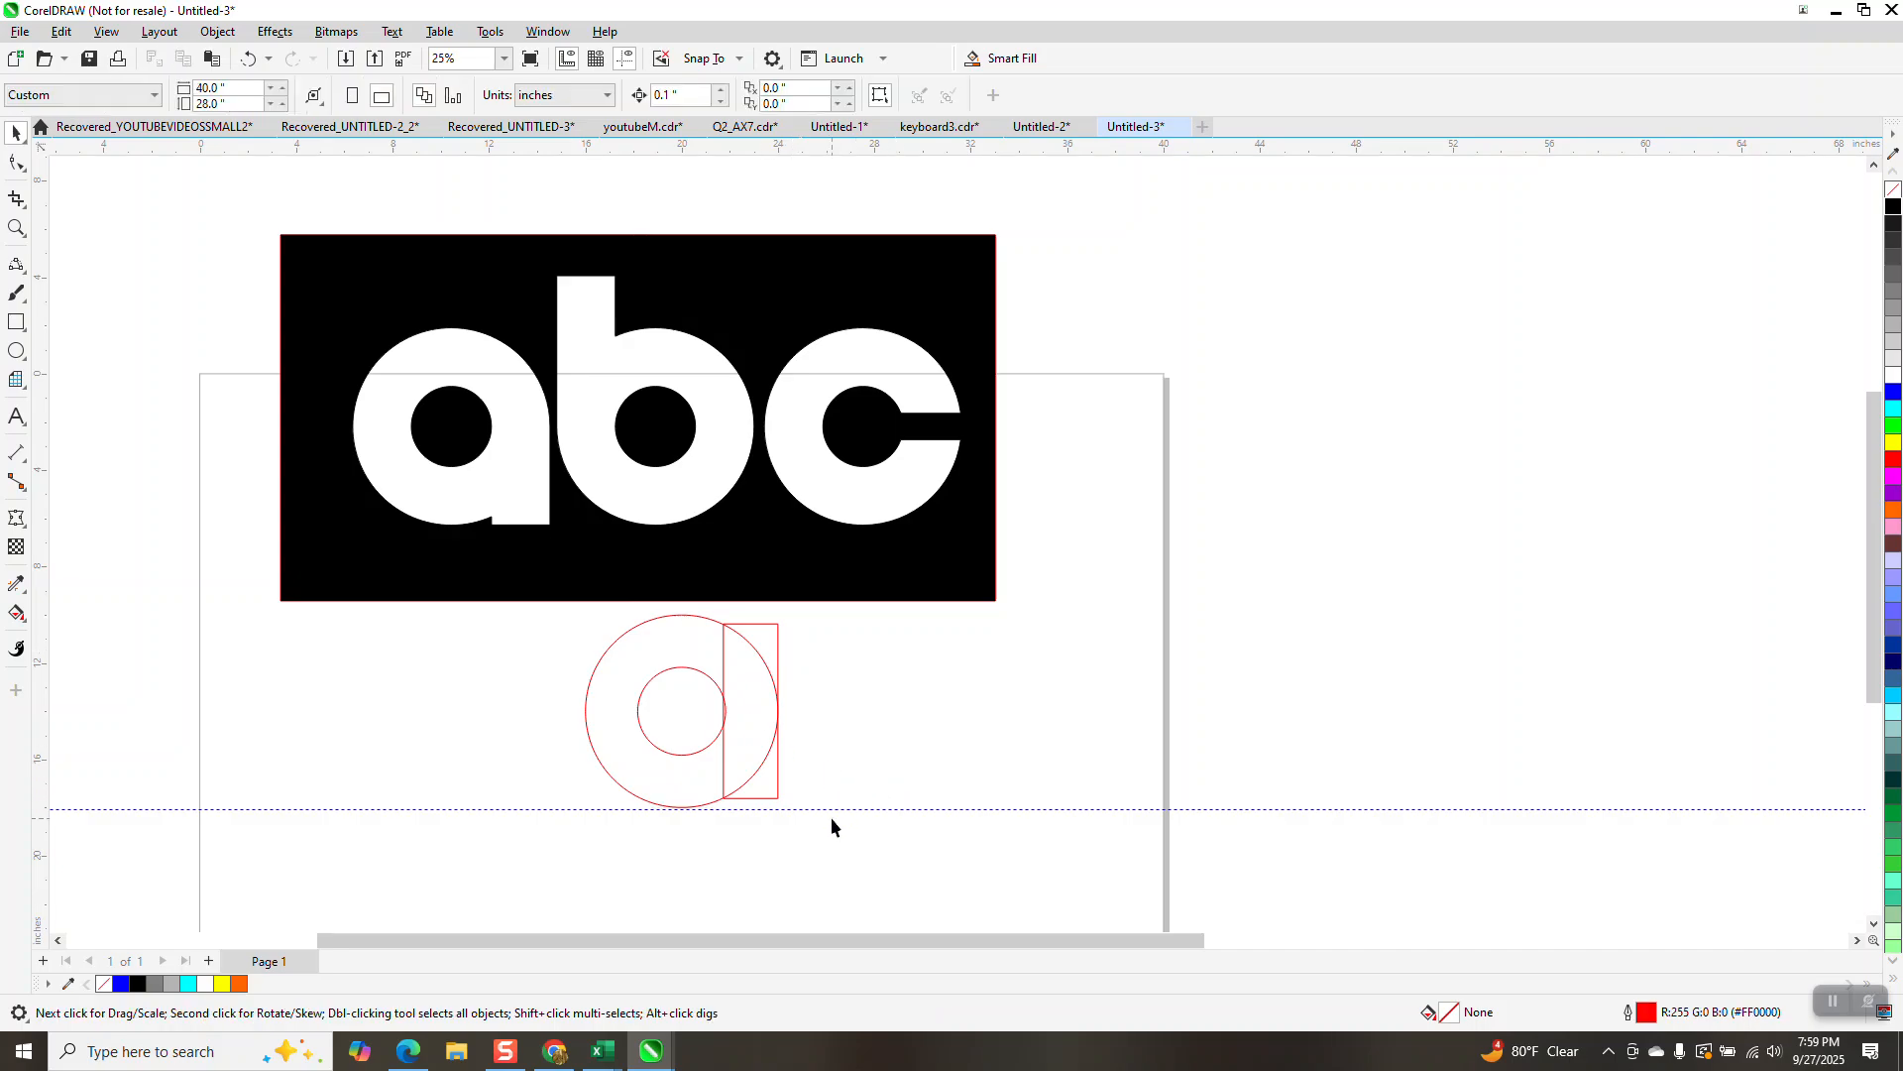
click(16, 228)
drag(548, 667, 922, 890)
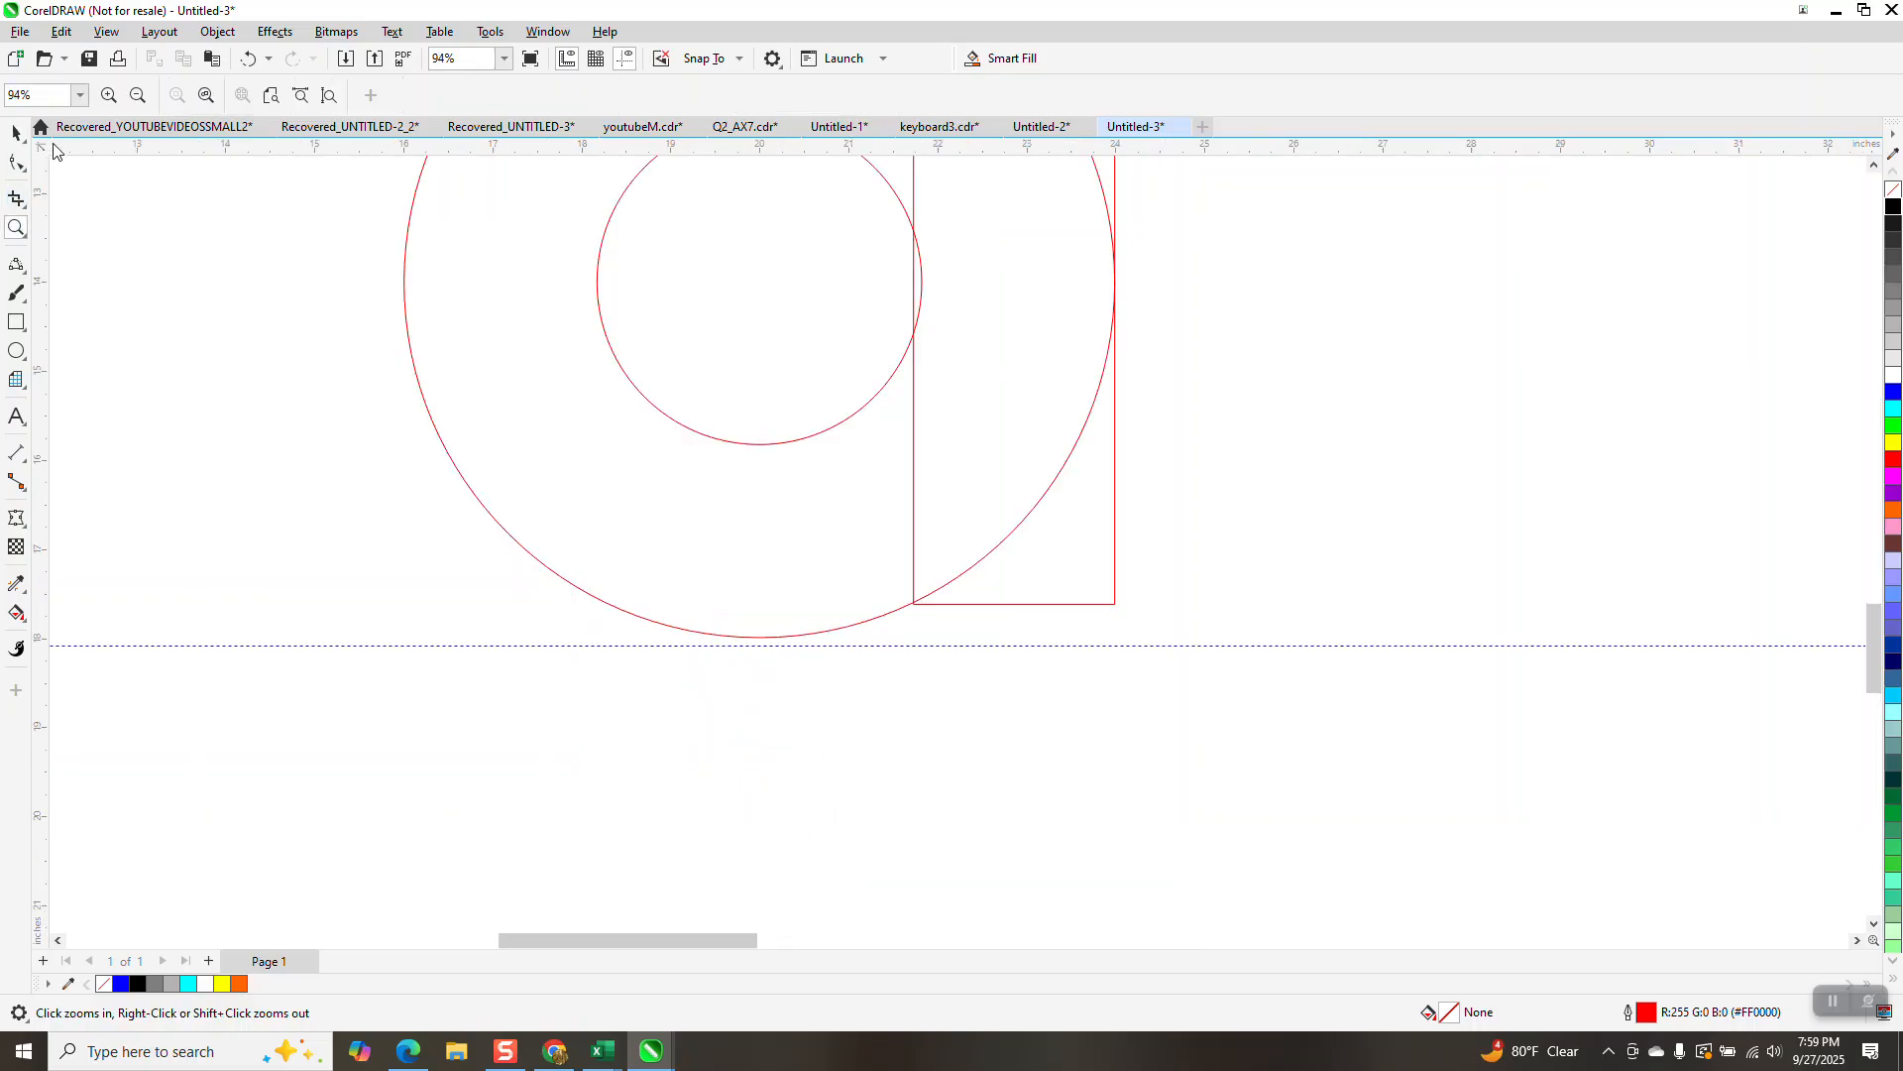
click(16, 132)
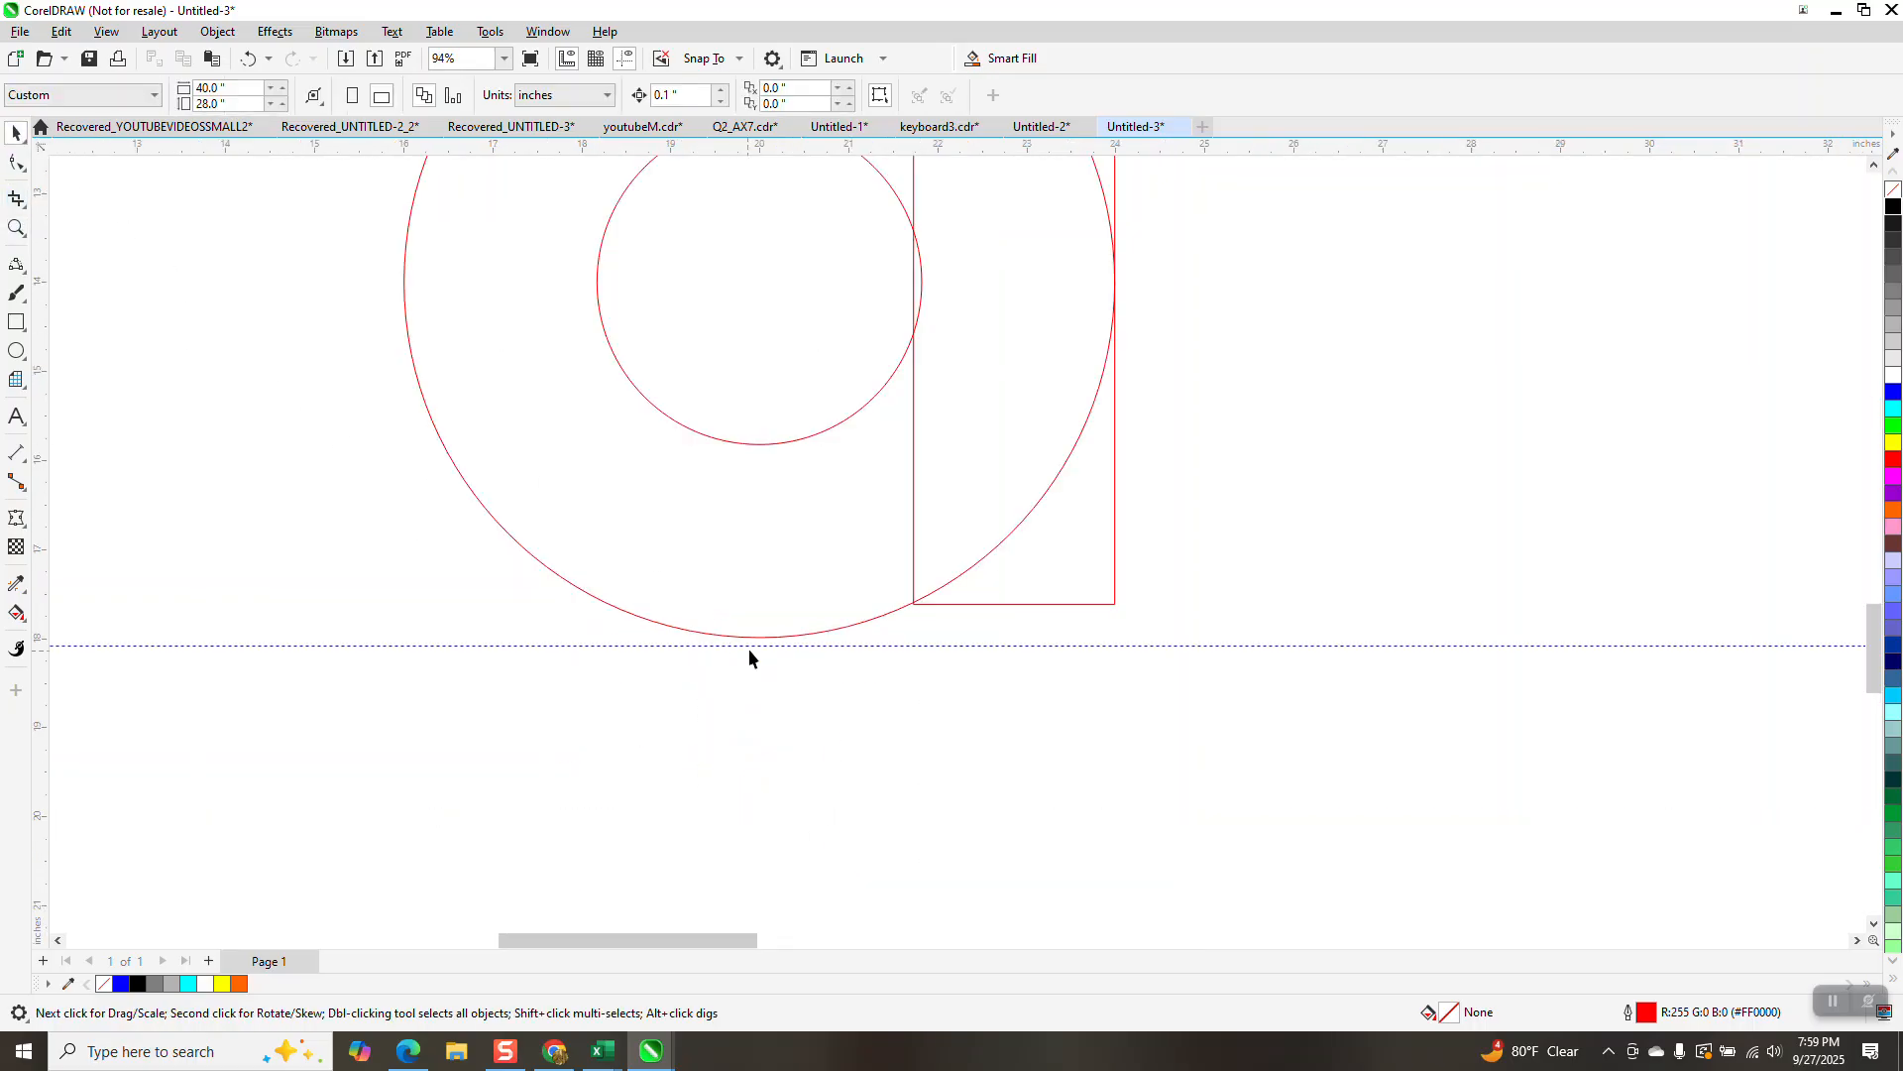
drag(749, 650, 753, 641)
Step: Nudge the stem rectangle down onto the guideline and lower its top edge to make it about 4.33 inches high
scroll(741, 669, down, 1)
scroll(839, 674, down, 1)
click(943, 627)
drag(944, 631, 955, 628)
key(Down)
key(Down)
key(Down)
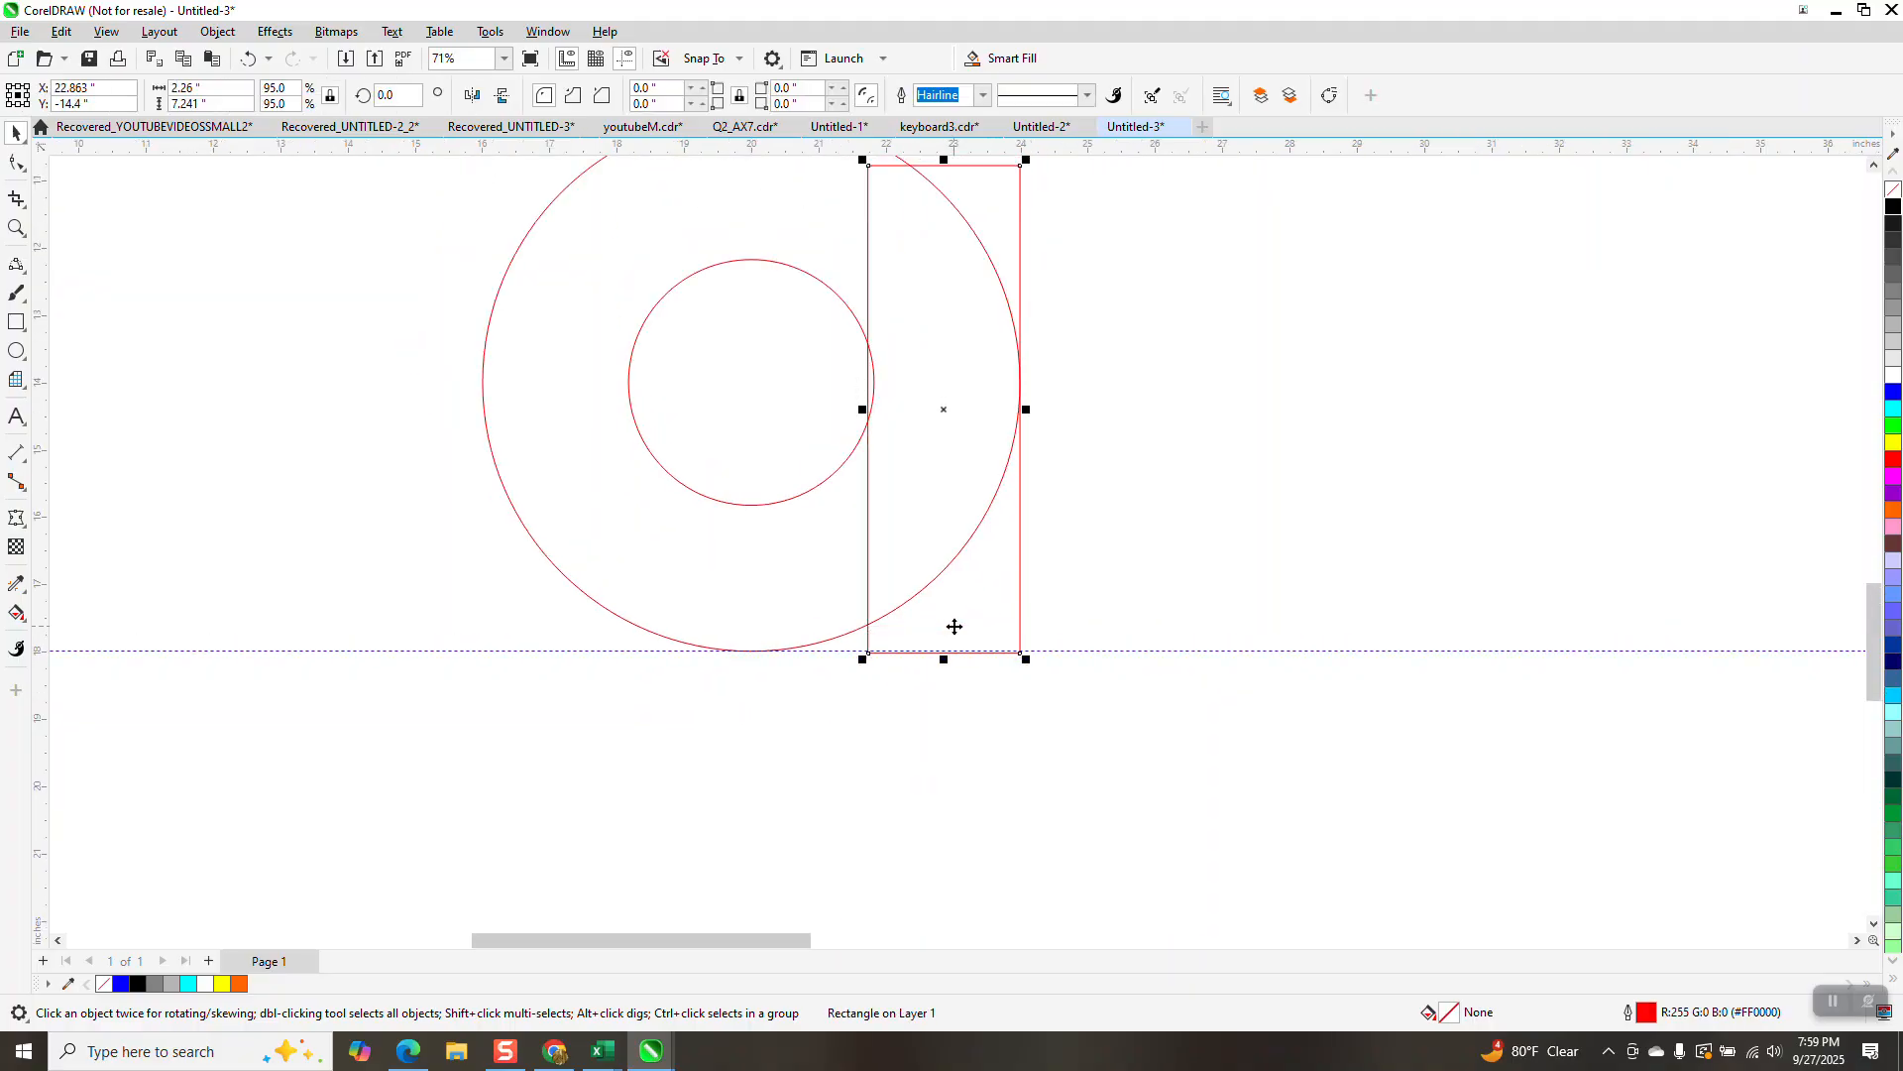
scroll(980, 699, down, 2)
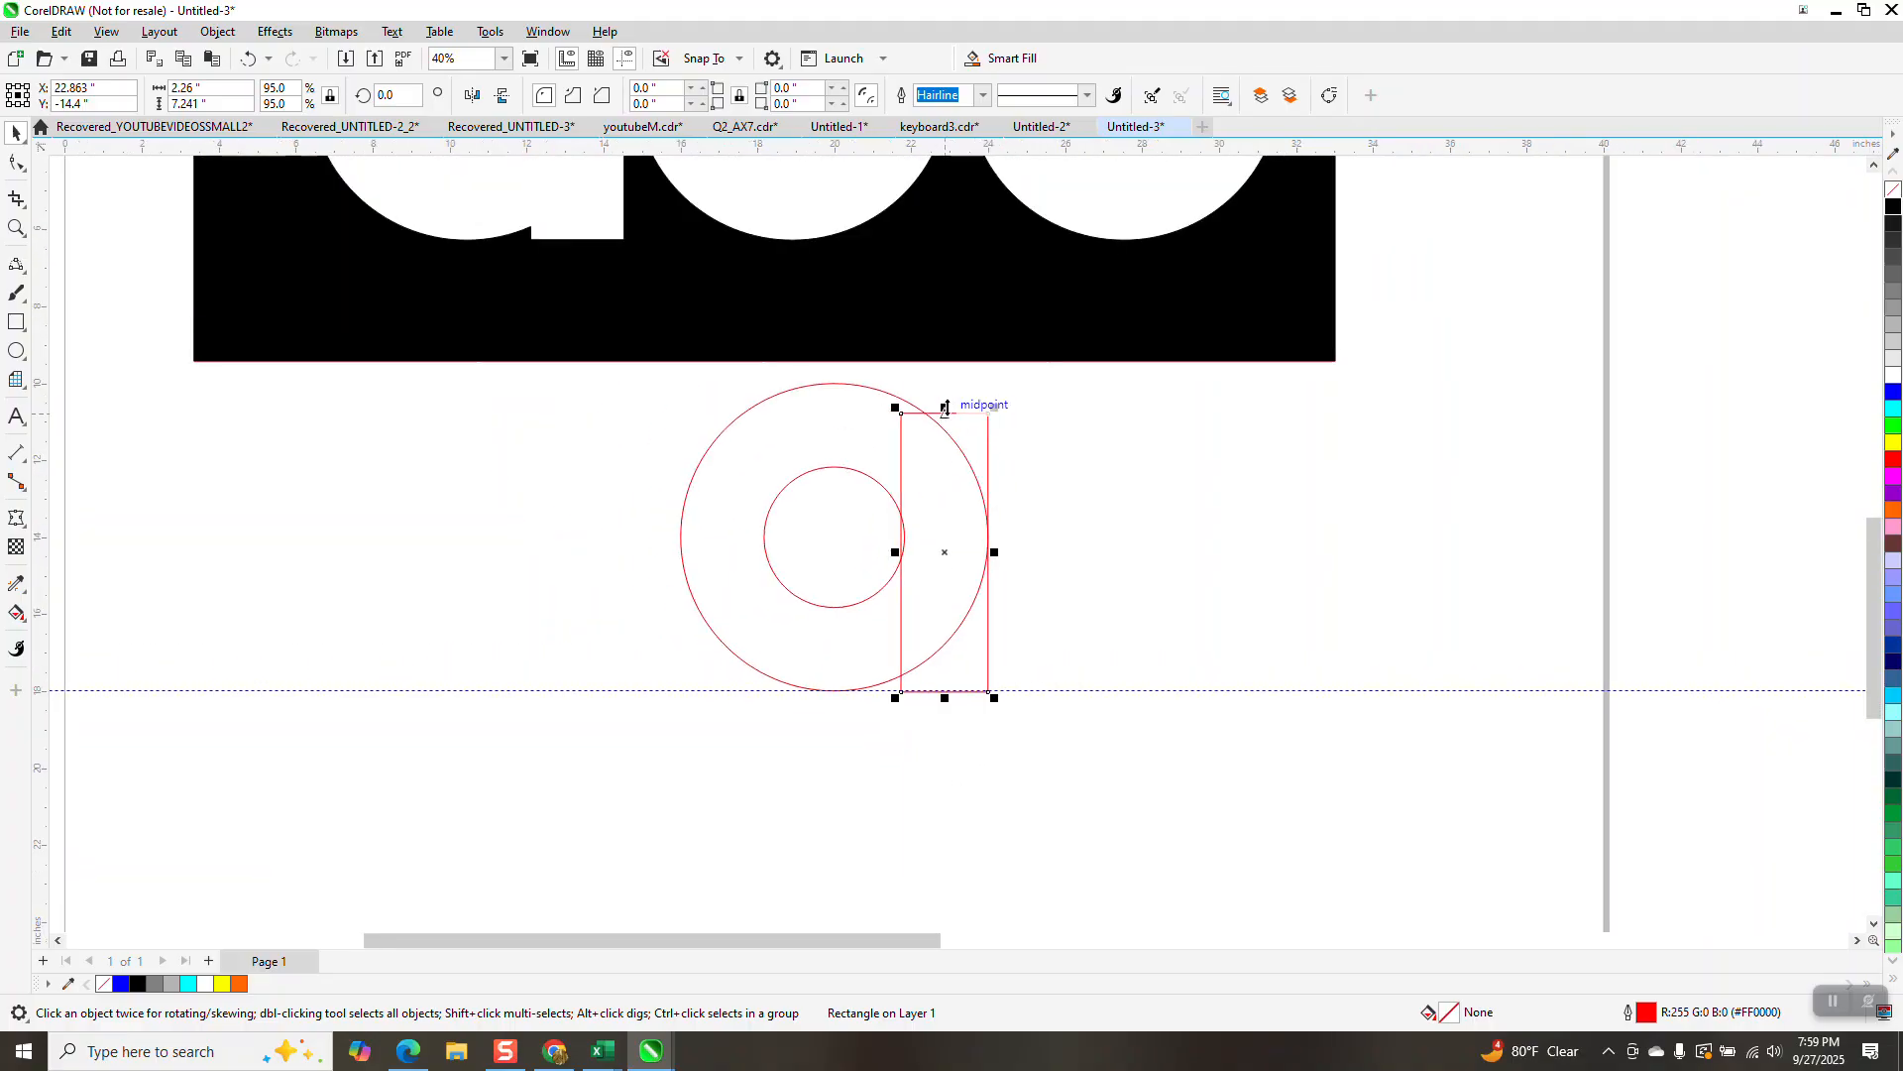
drag(945, 408, 943, 526)
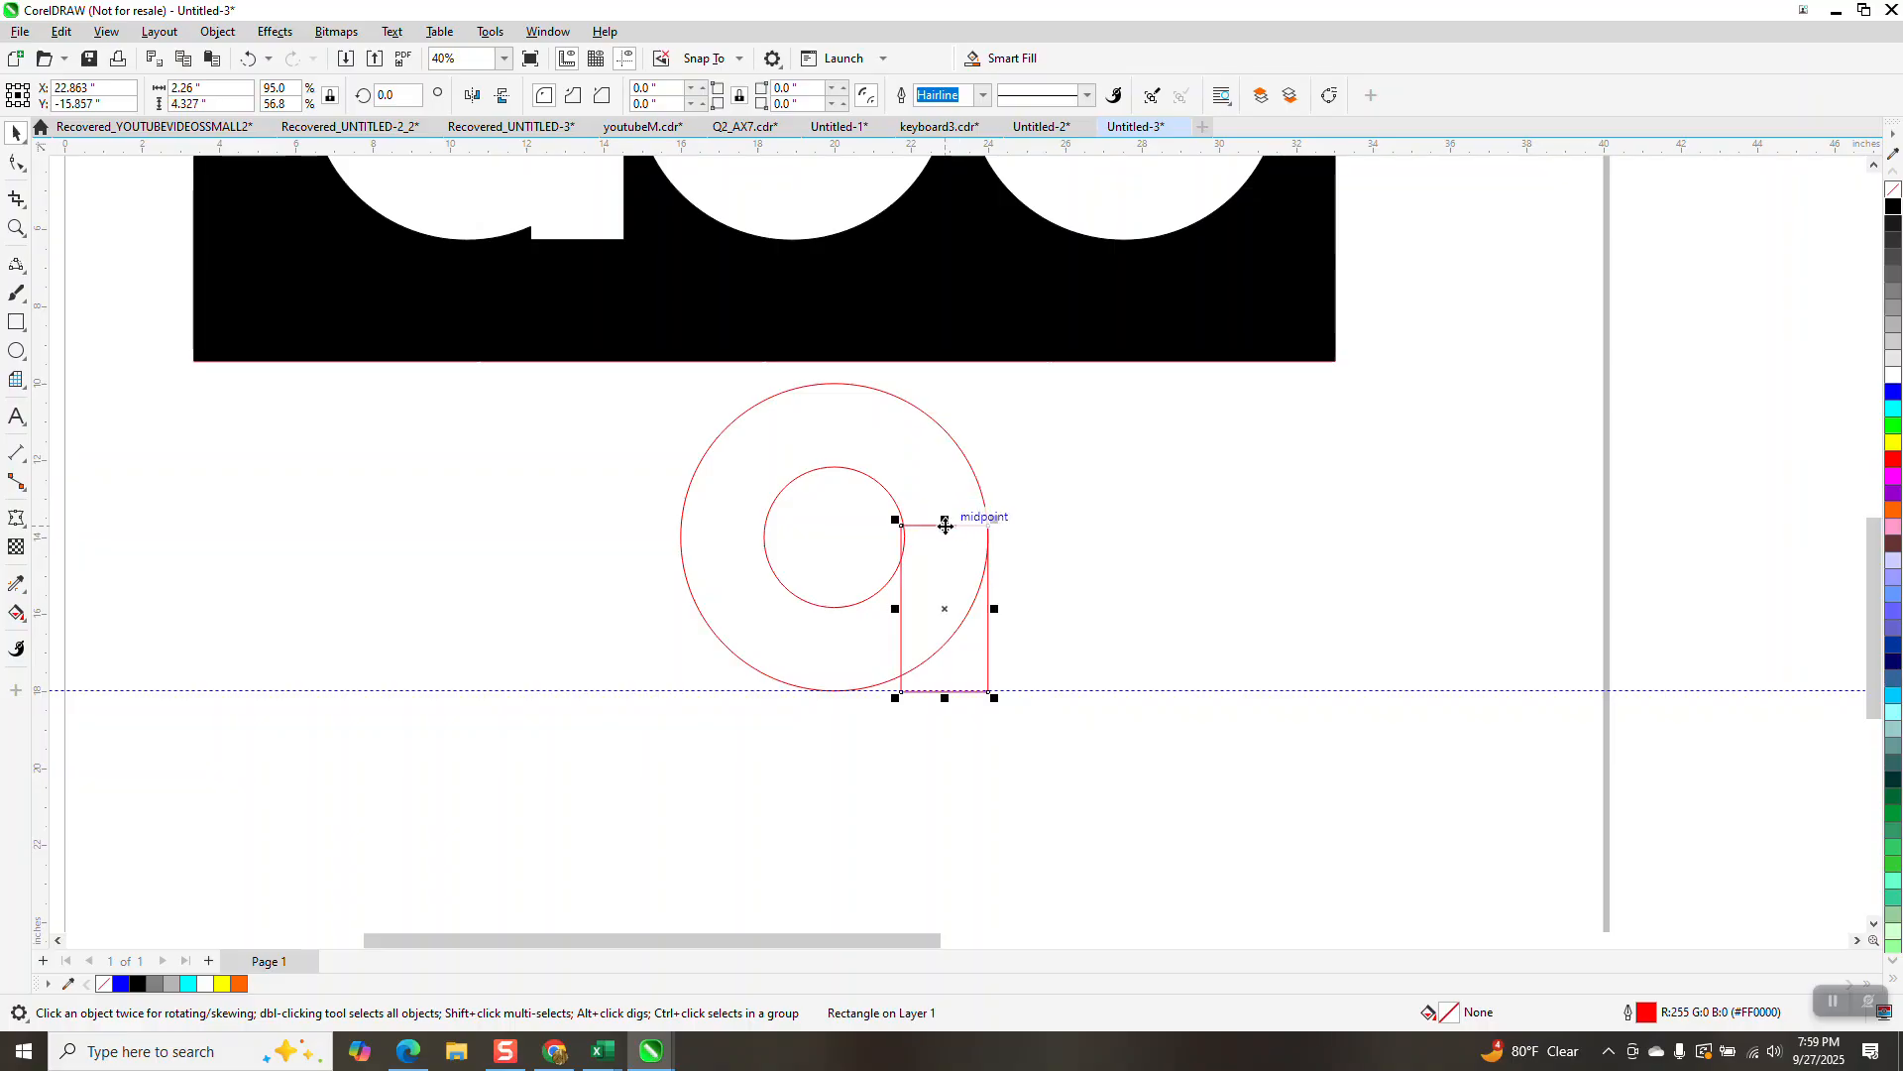
Step: Remove the overlapping circle and rectangle segments inside the stem of the "a" with Virtual Segment Delete
click(30, 206)
click(104, 222)
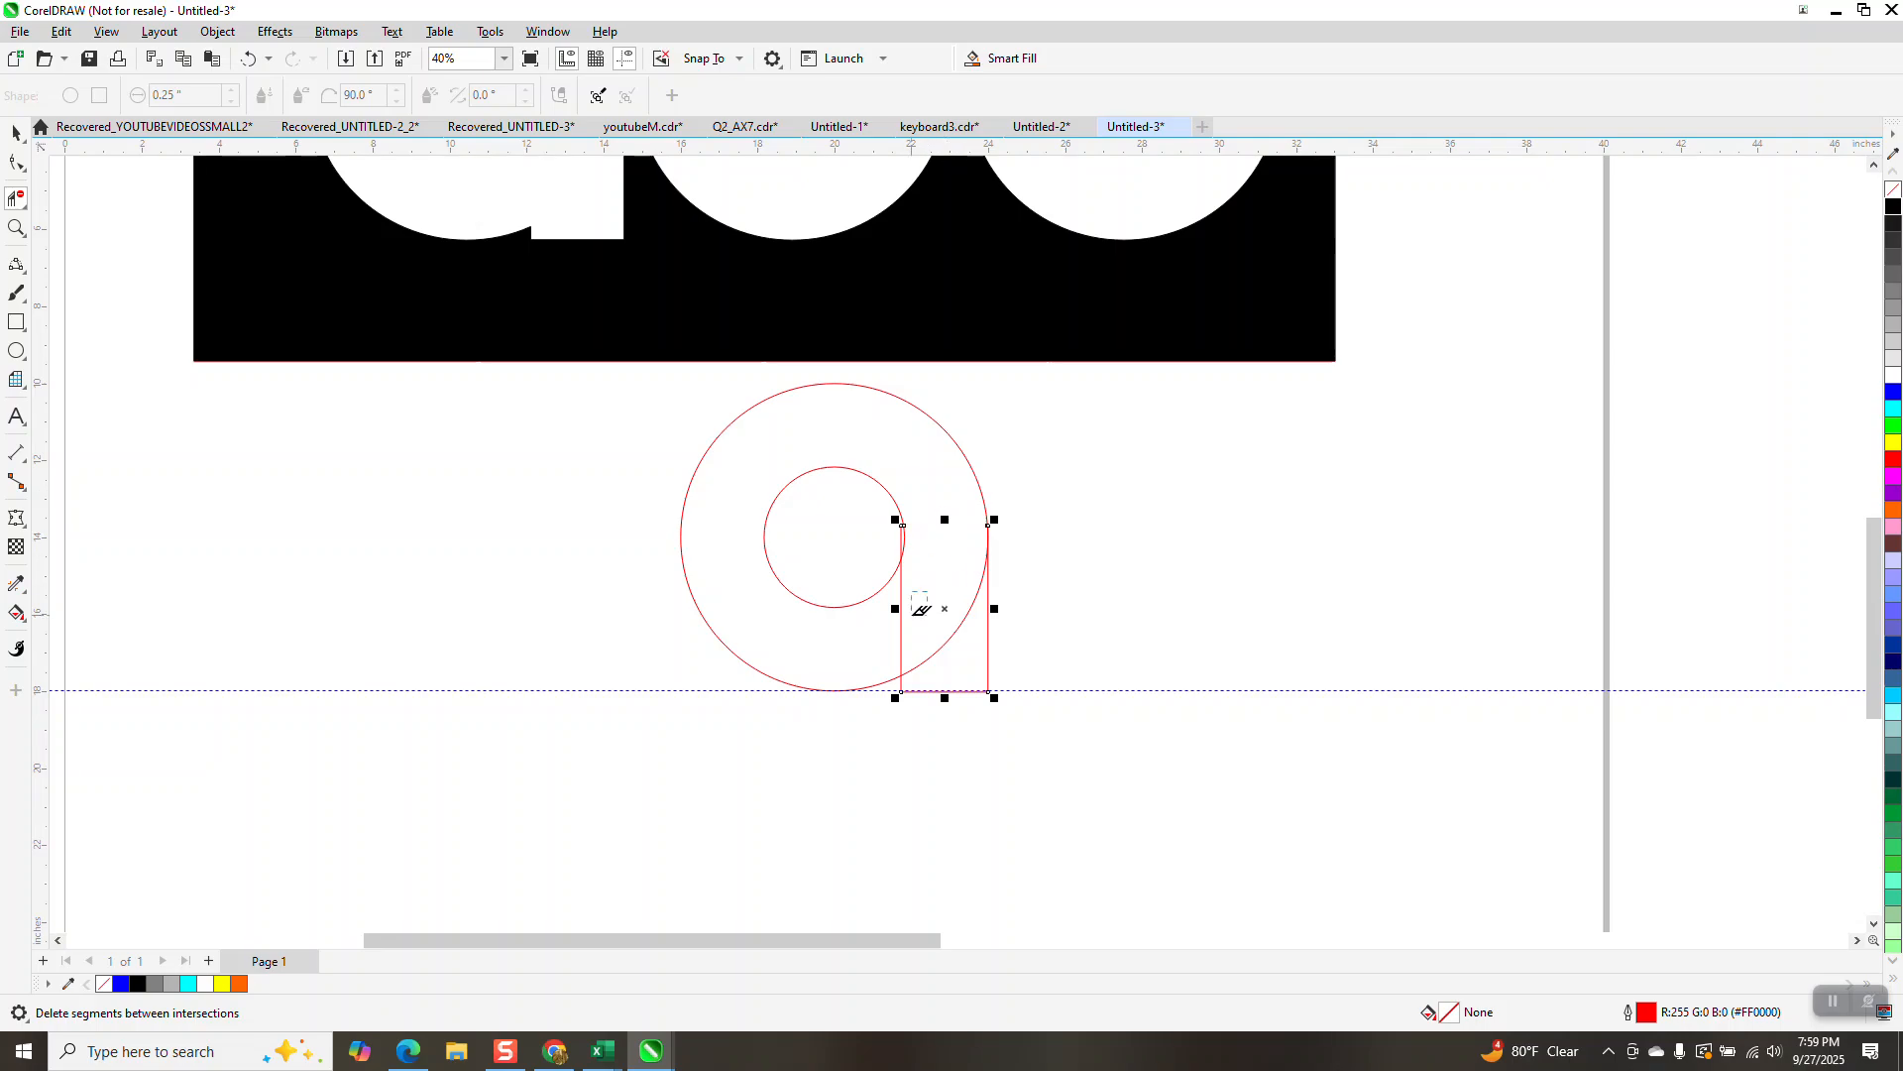
click(942, 610)
click(899, 615)
Step: Fill the "a" shape with orange using Smart Fill and move the filled letter directly to the right of its red outline
click(23, 610)
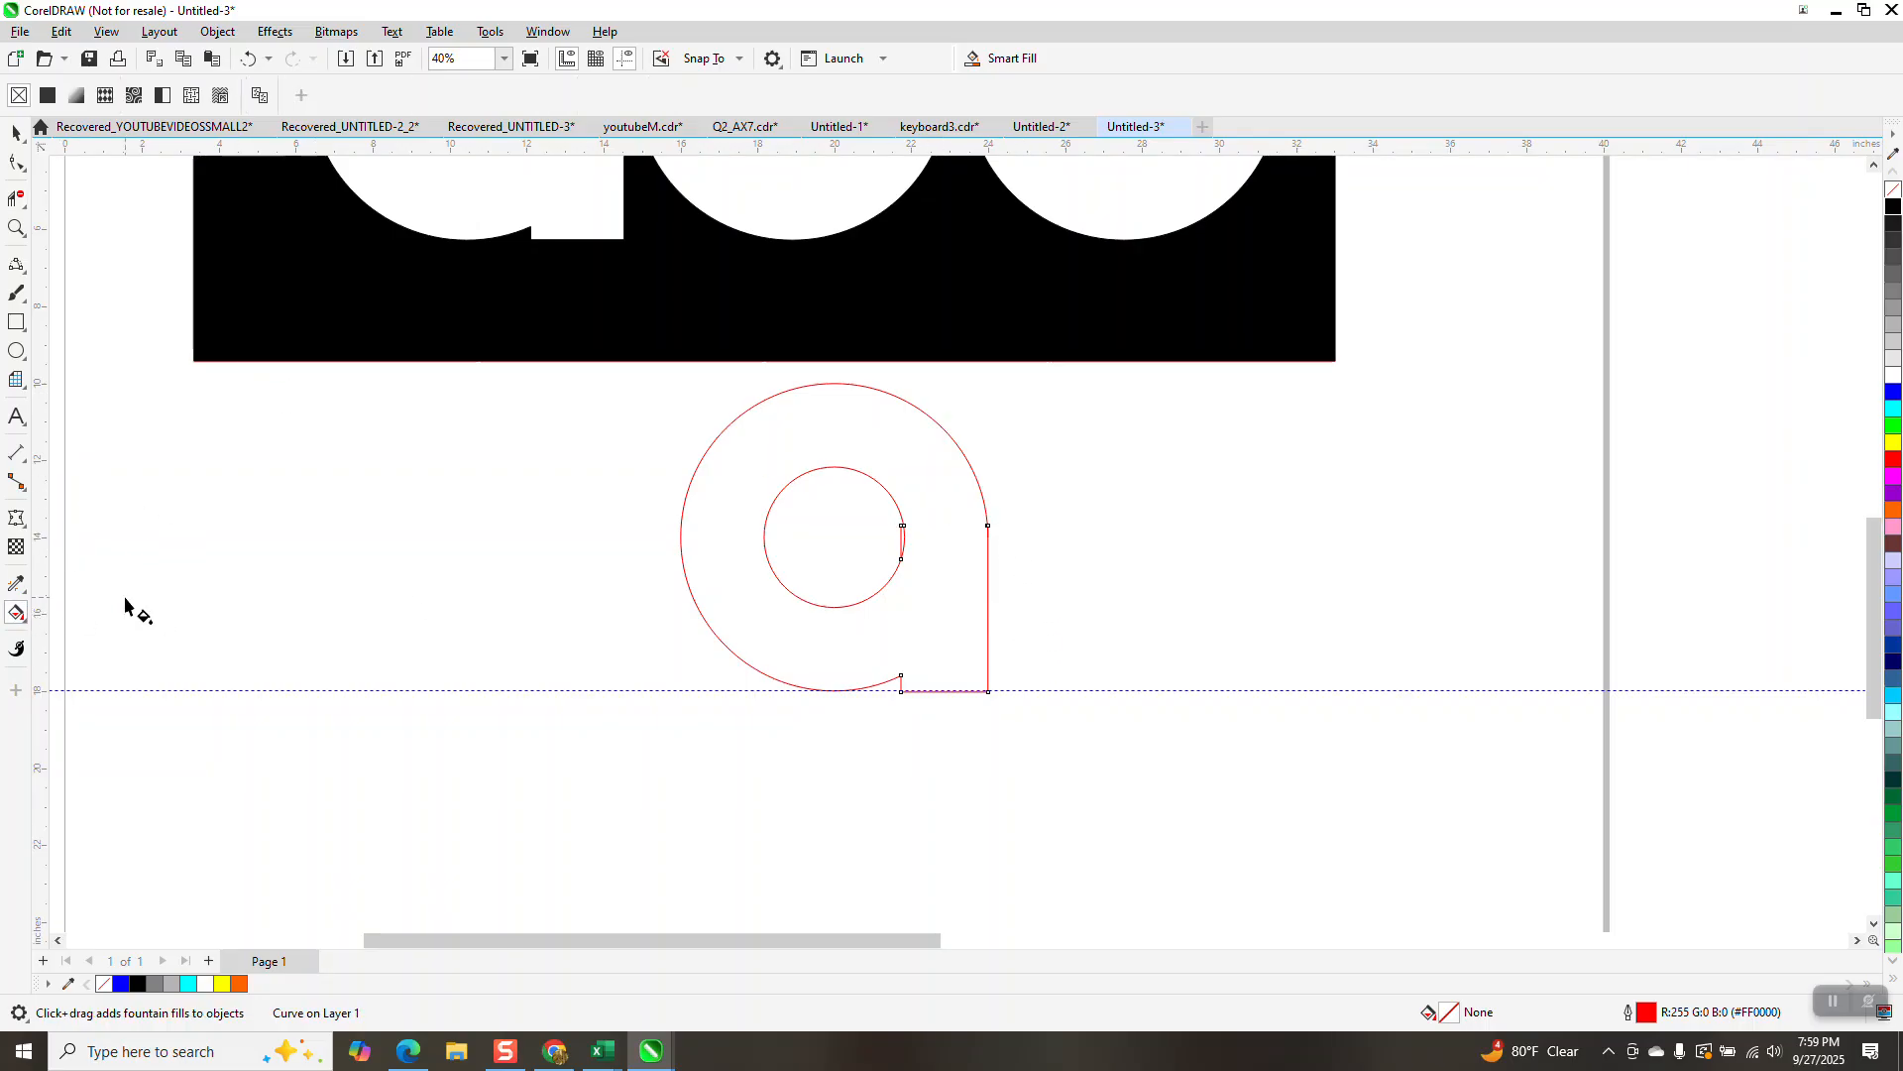
click(28, 625)
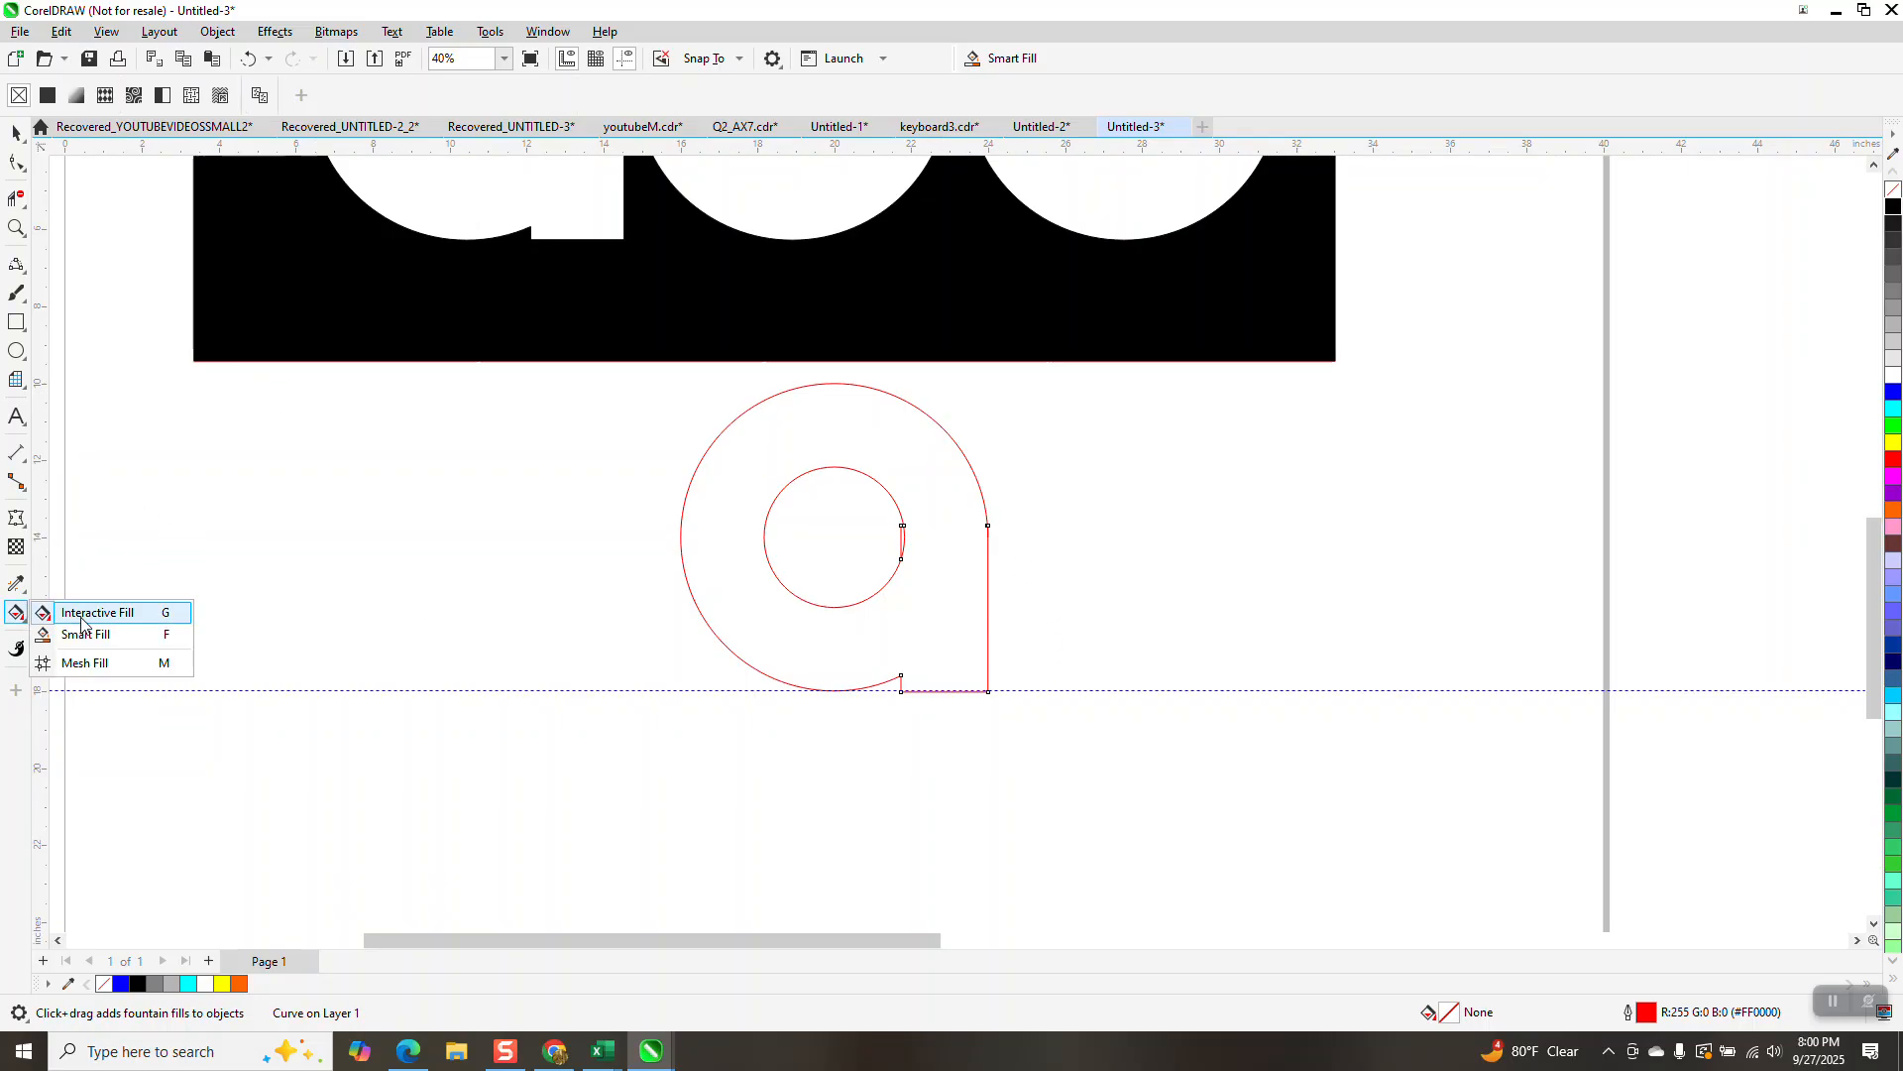
click(80, 637)
click(827, 463)
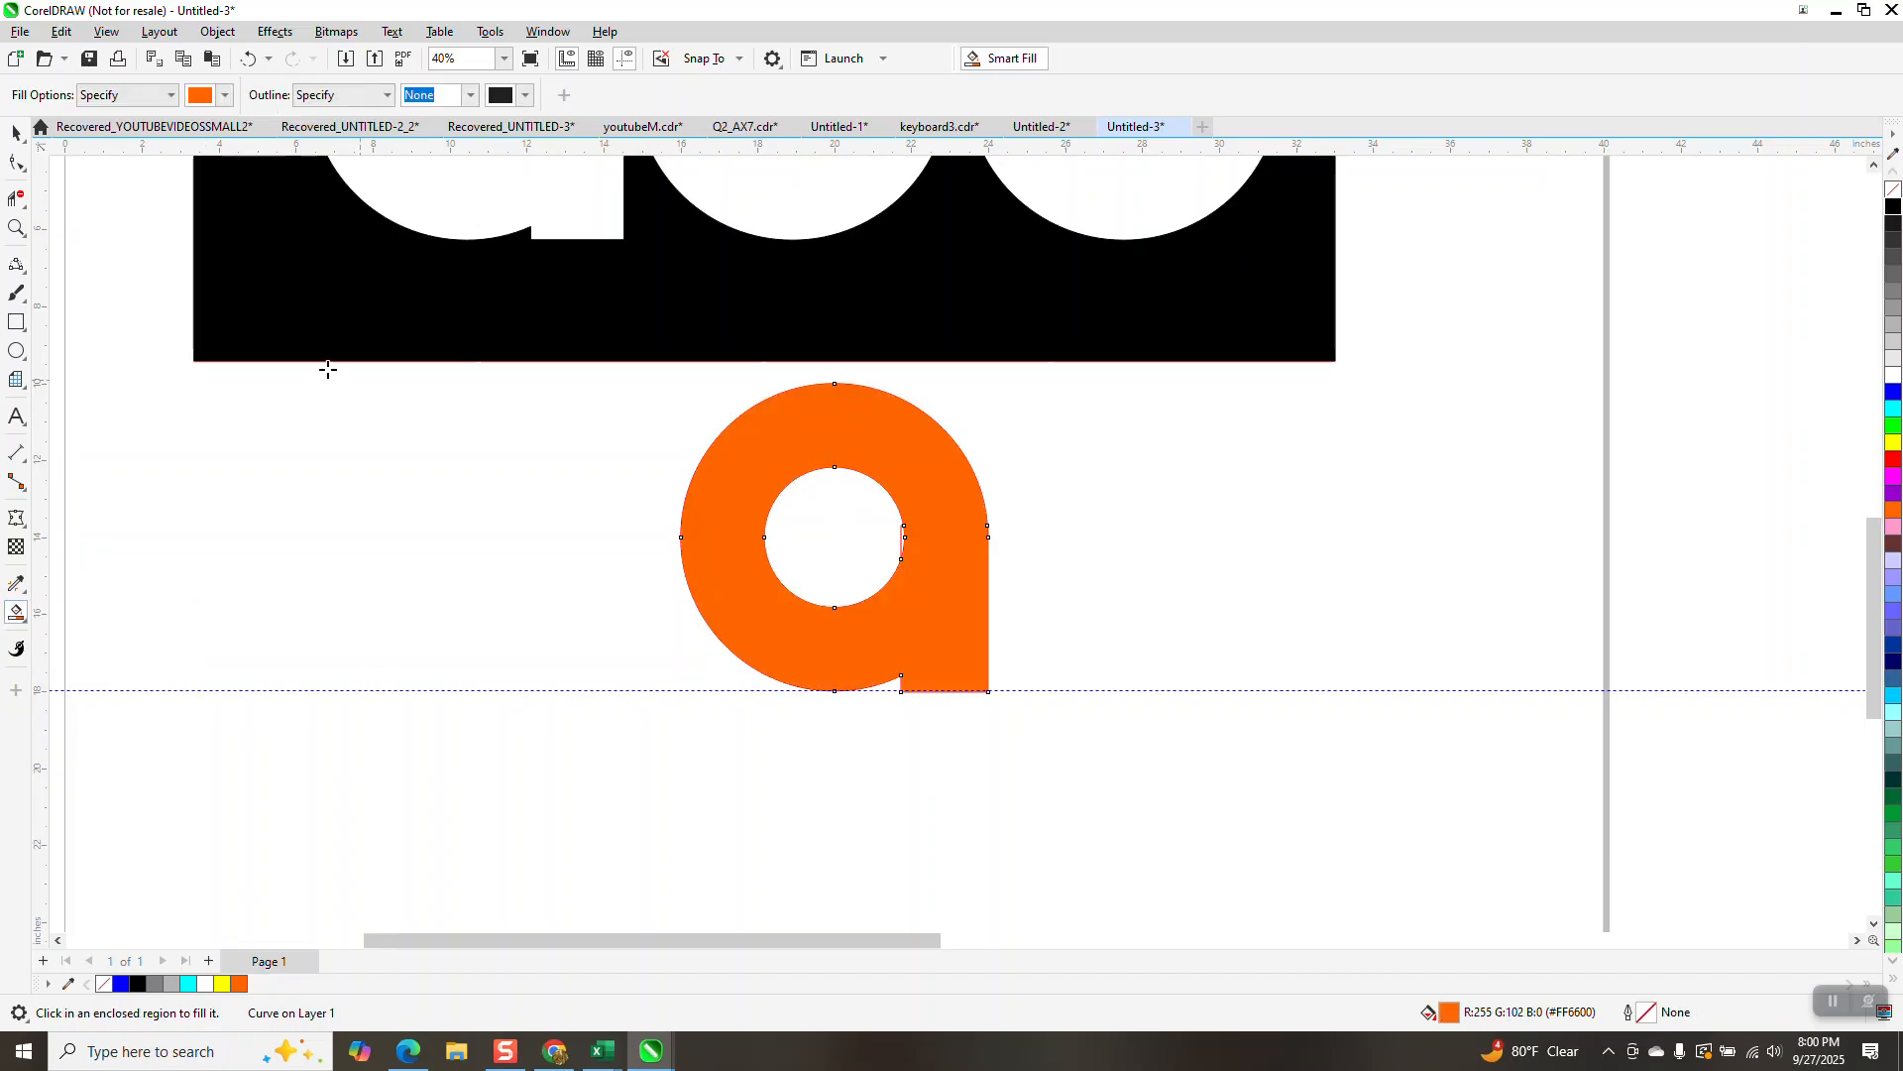
key(space)
drag(930, 560, 1239, 560)
scroll(710, 677, down, 4)
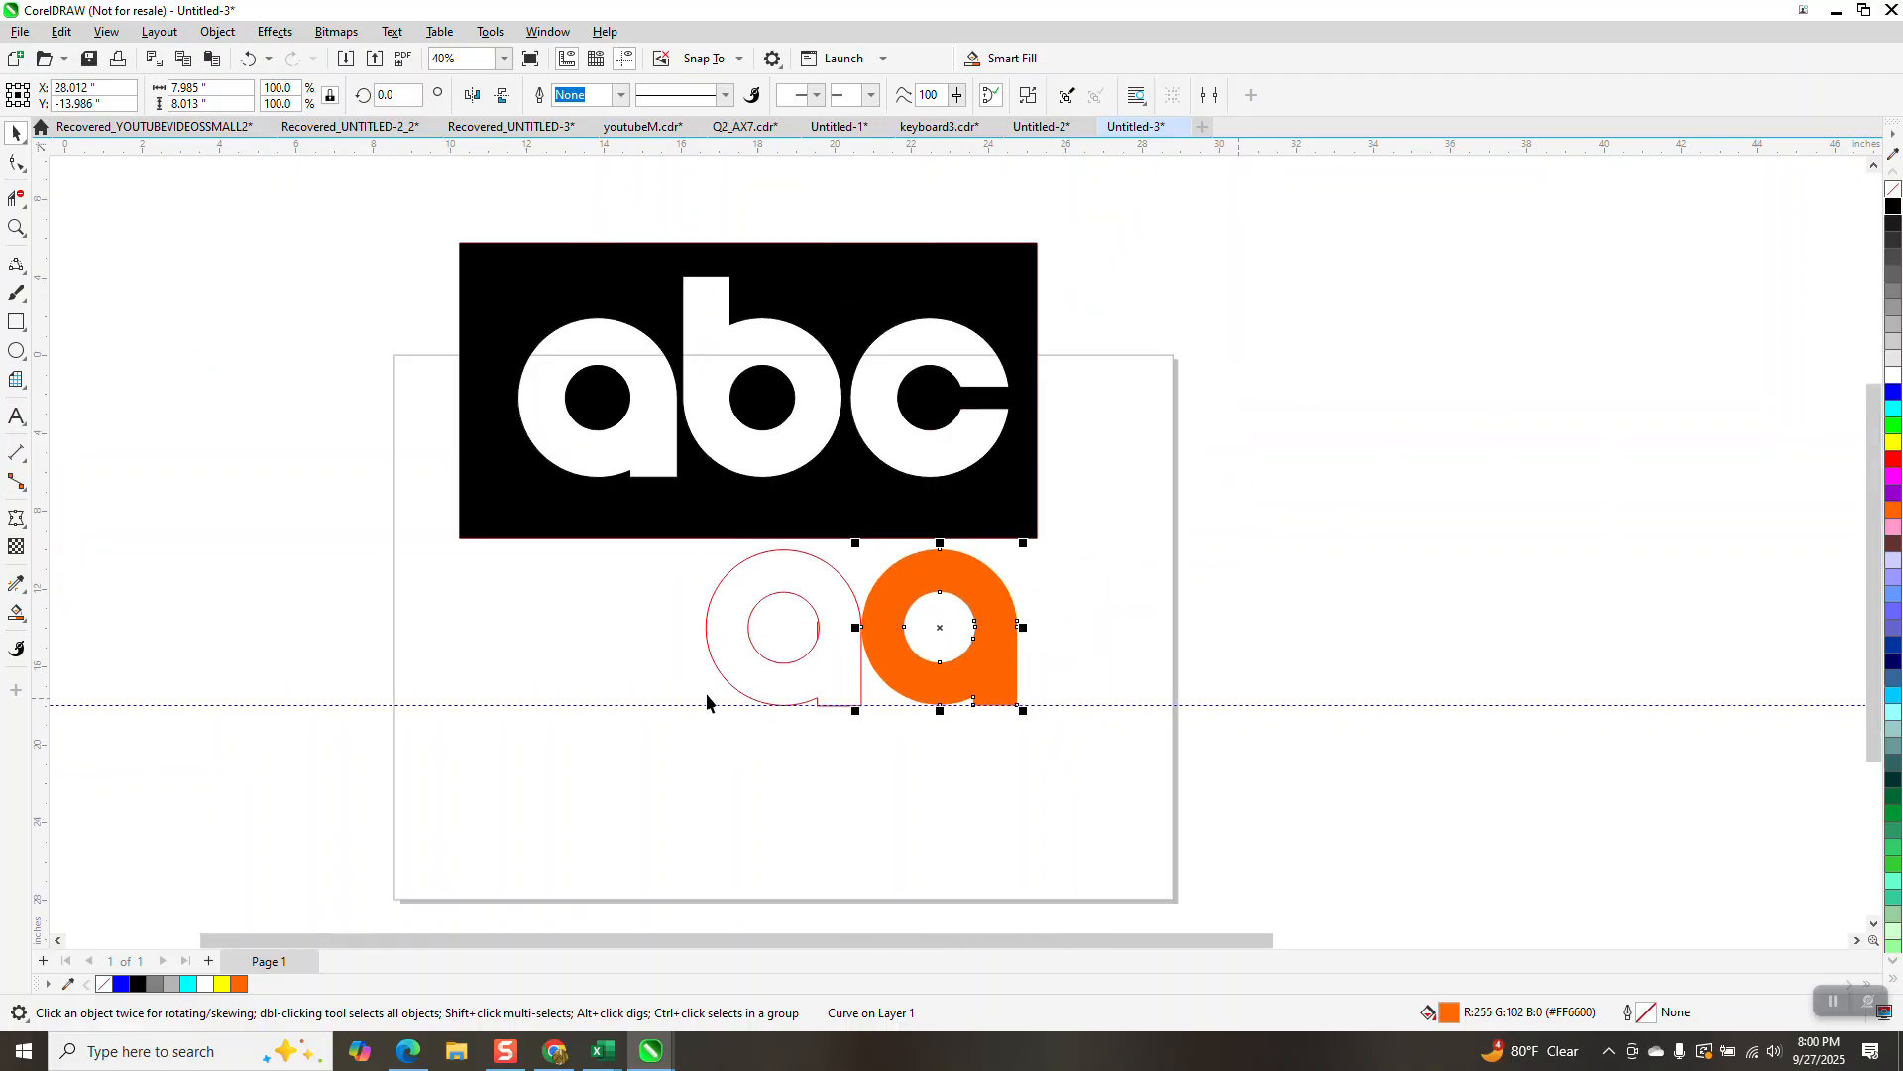
Step: Copy the spare circles and rectangle to just beside the page, and delete the leftover red outline of the "a"
mouse_move(1437, 223)
mouse_down()
mouse_move(1543, 406)
mouse_move(1568, 401)
mouse_up()
drag(1510, 327, 1041, 661)
drag(688, 603, 803, 703)
key(Delete)
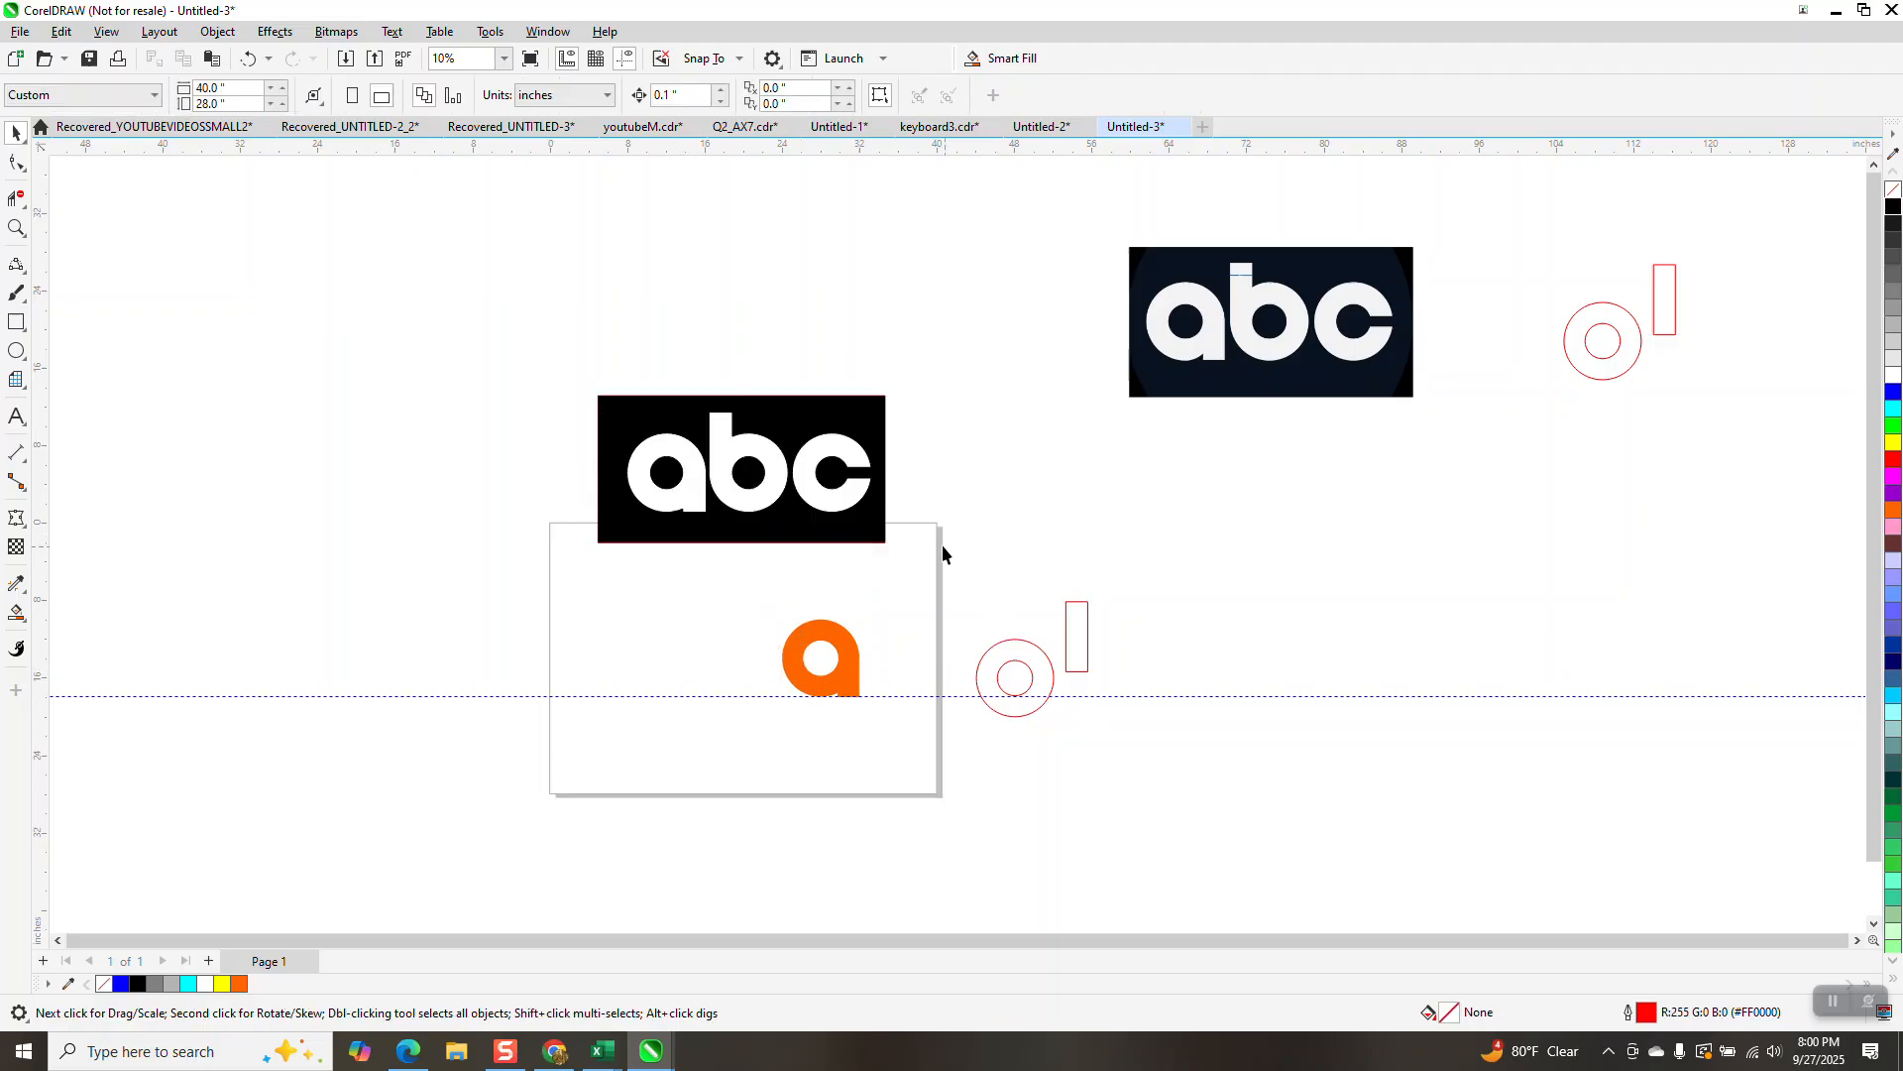
Step: Center the copied circles and rectangle on the page and align the rectangle with the outer circle's left edge
drag(1184, 796, 1200, 790)
key(p)
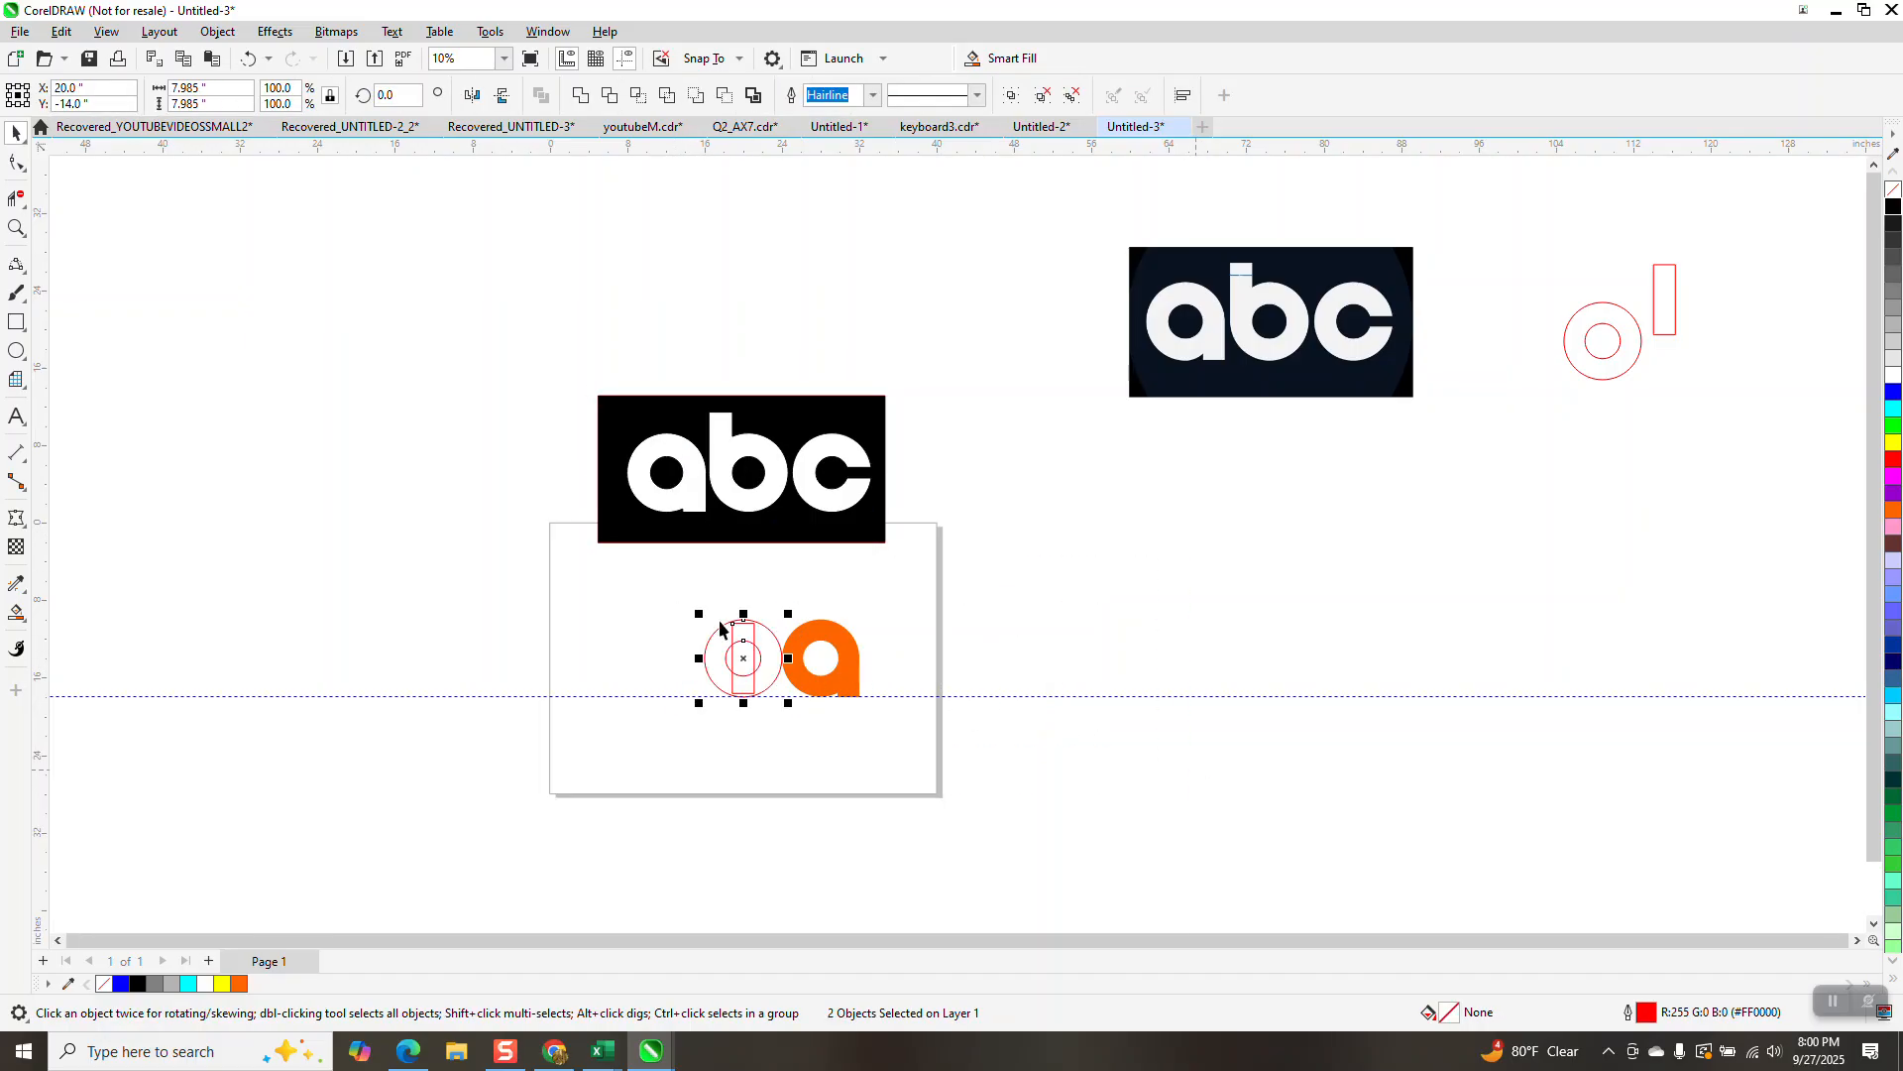
key(z)
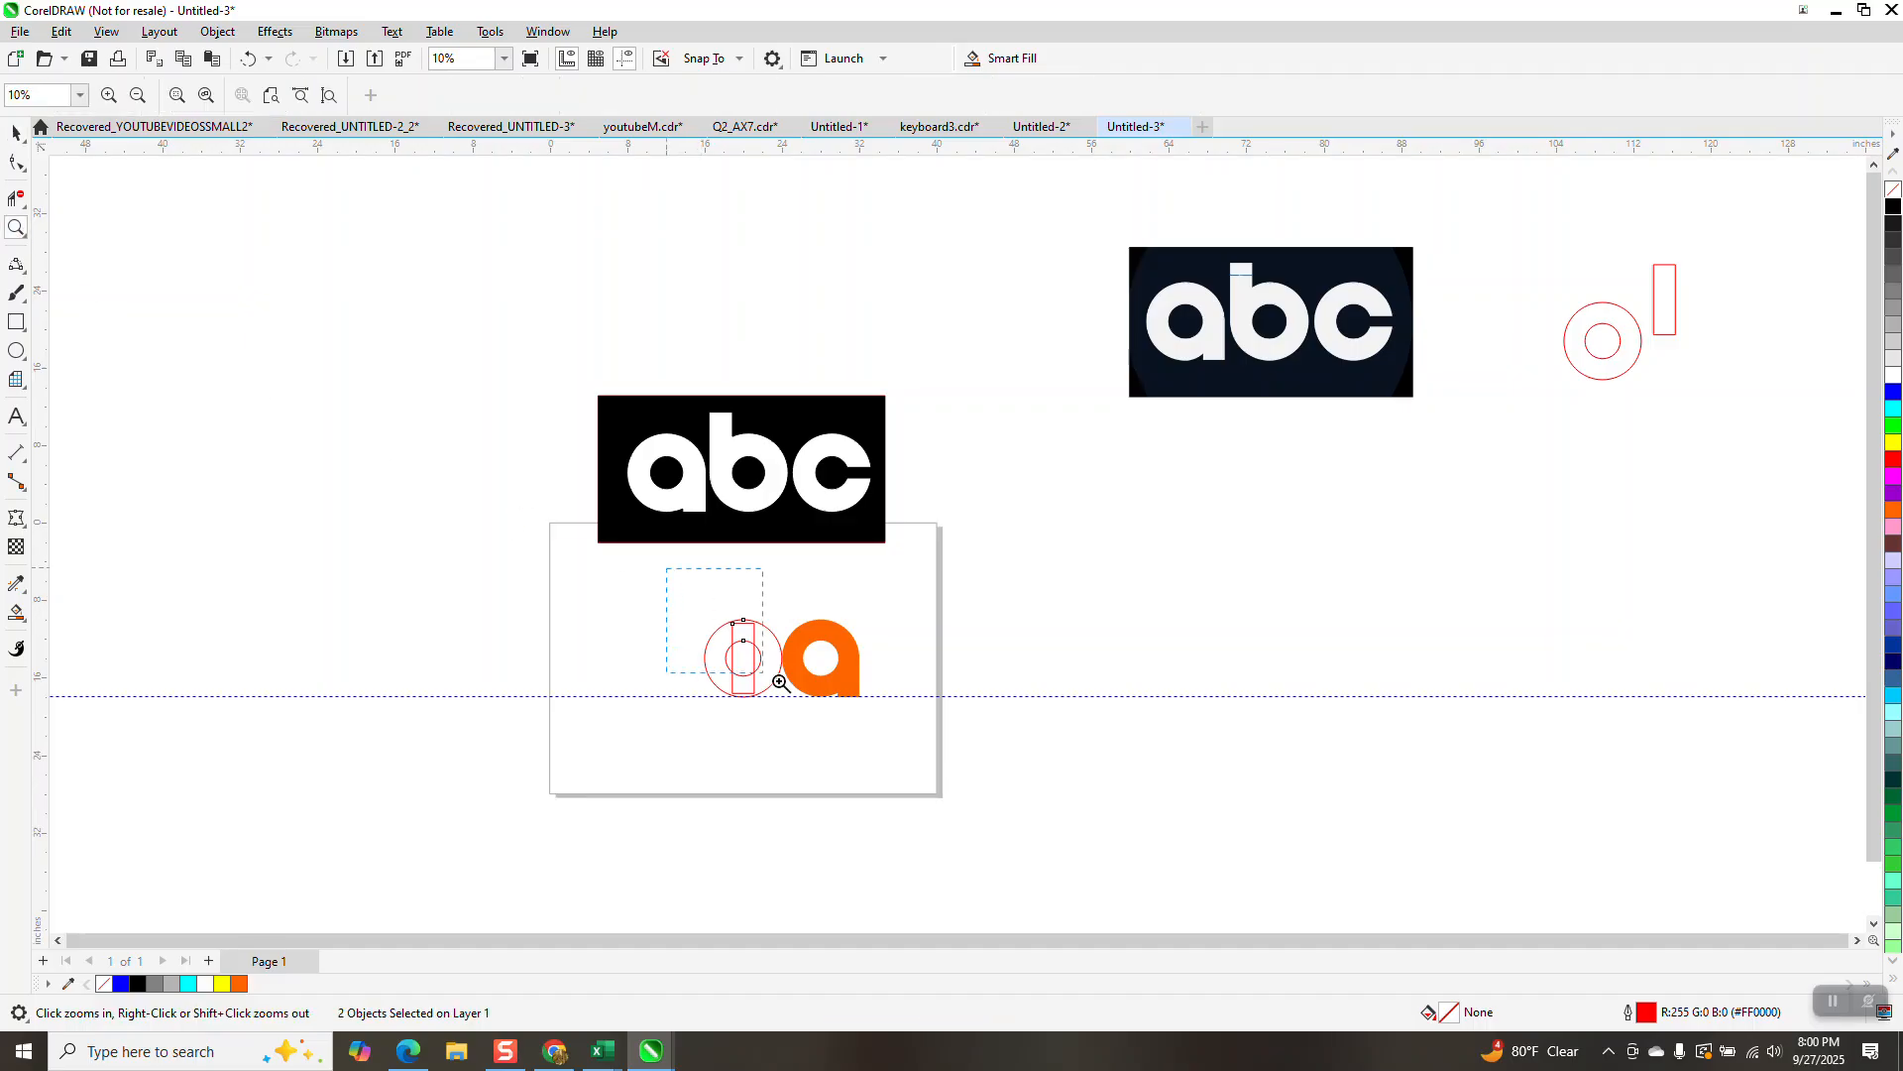
click(743, 663)
click(16, 132)
drag(623, 351, 1087, 849)
key(l)
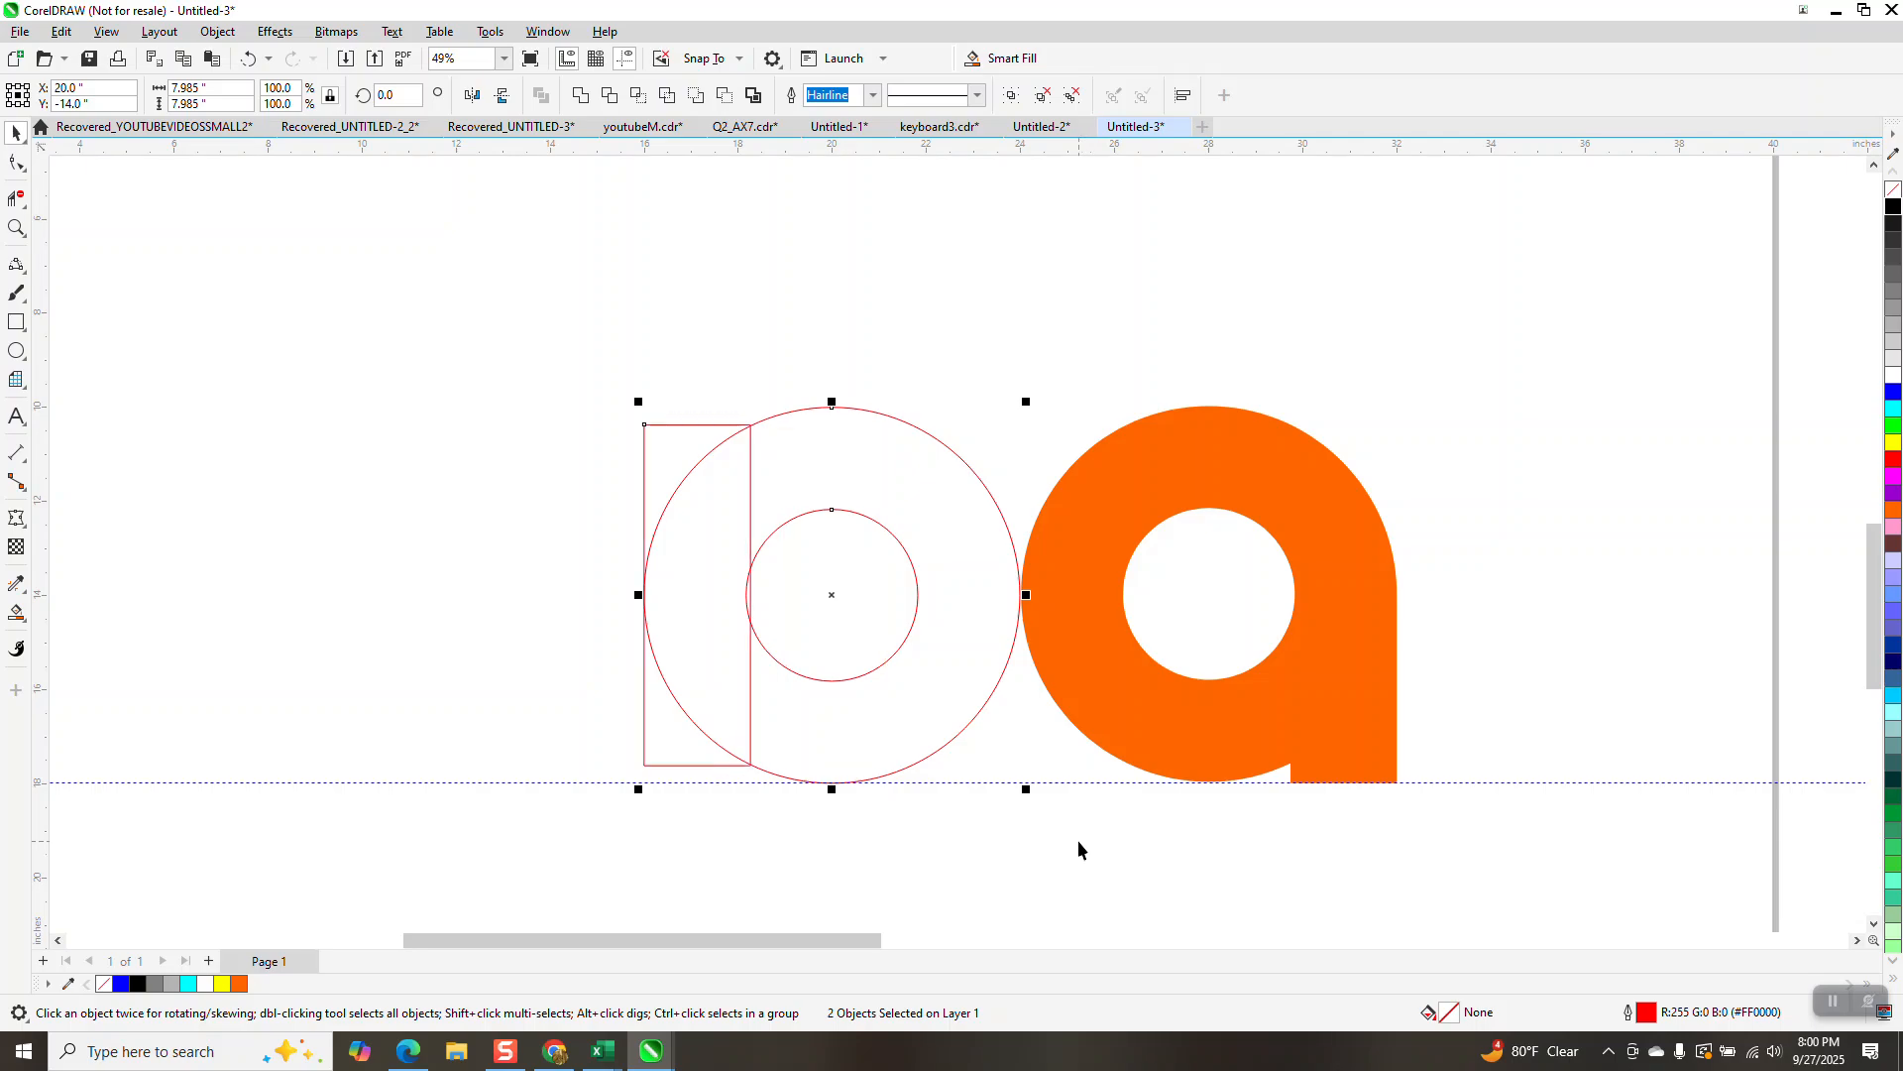
key(Up)
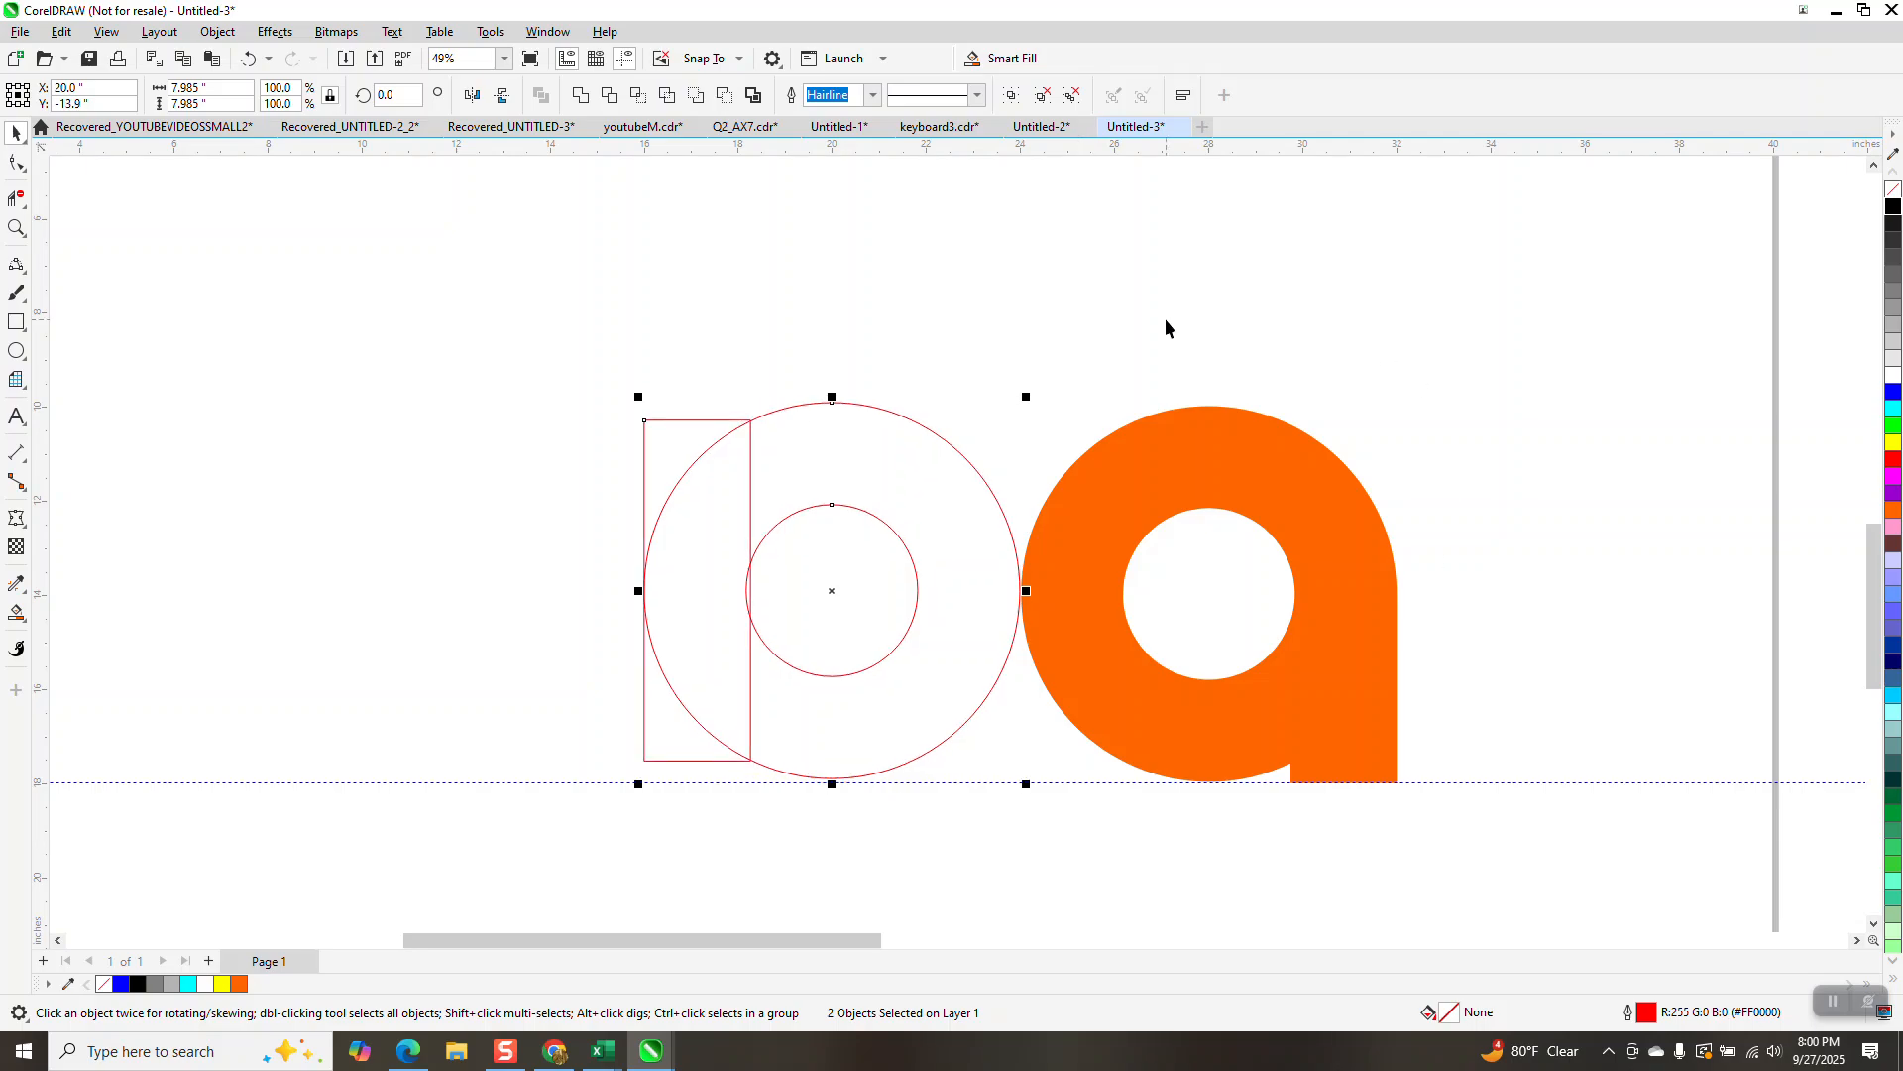
key(Down)
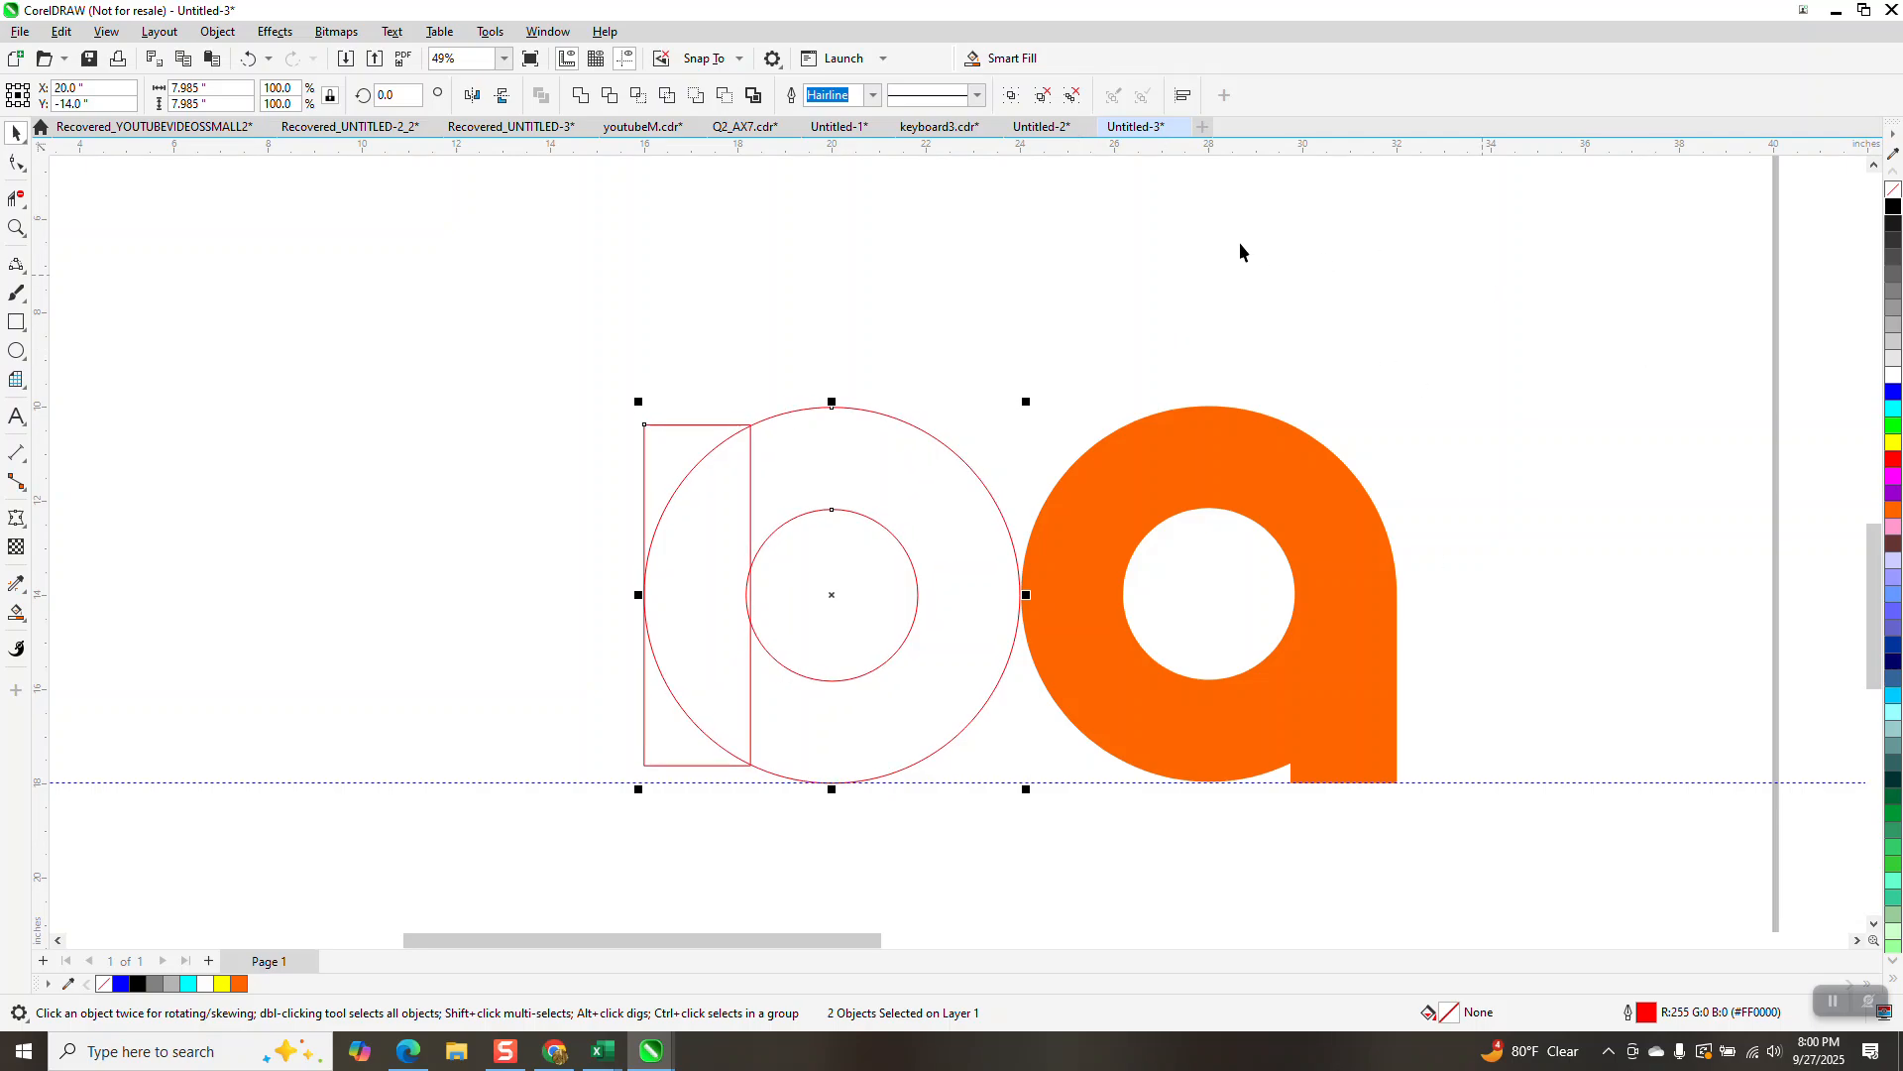
click(1195, 299)
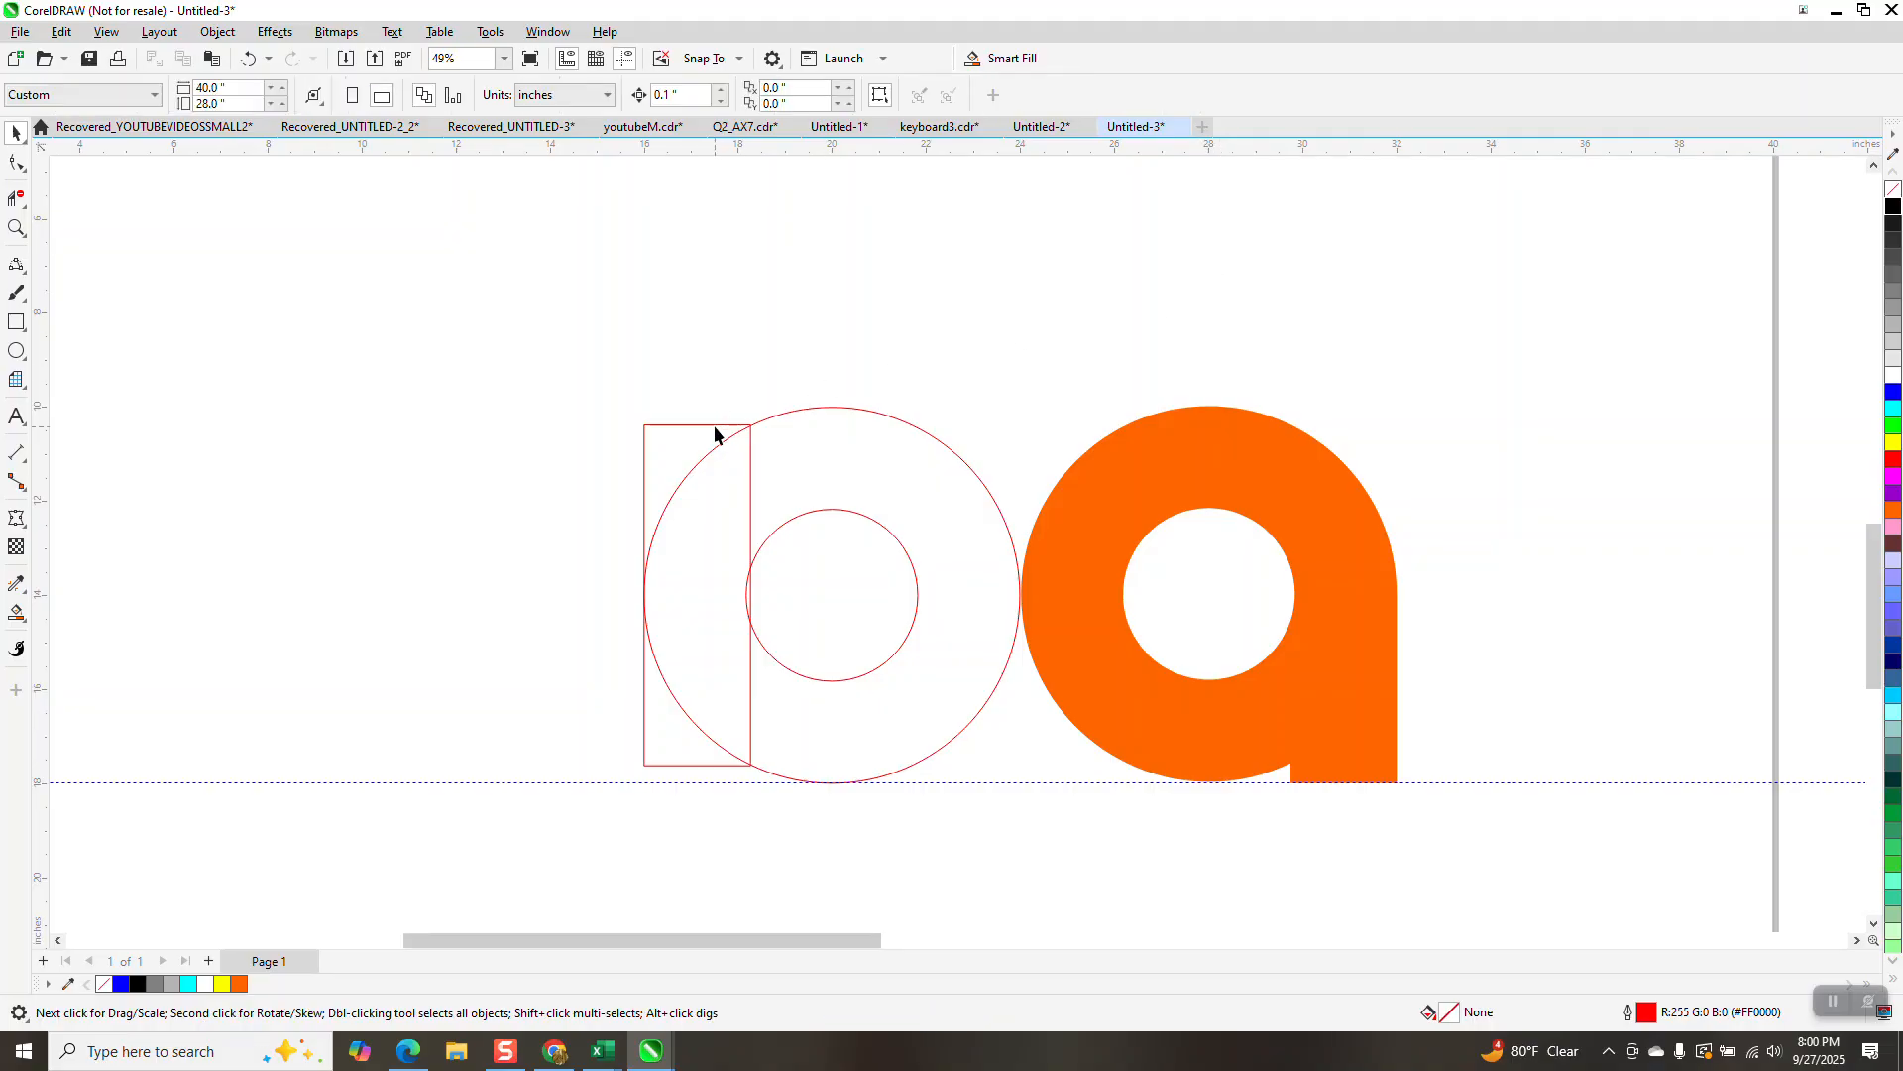
Step: Nudge the rectangle up to about Y -11.1 inches so it rises above the circle as the stem of the "b"
click(750, 451)
key(Up)
key(Up)
key(Up)
key(Up)
key(Up)
key(Up)
key(Up)
key(Up)
key(Up)
key(Up)
key(Up)
key(Up)
key(Up)
key(Up)
key(Up)
key(Up)
key(Up)
key(Up)
key(Up)
key(Up)
key(Up)
key(Up)
key(Up)
key(Up)
key(Up)
key(Up)
key(Up)
key(Up)
key(Up)
key(Up)
Step: Move the black-and-white abc logo group beside the "b" outline for comparison and lower the stem rectangle to Y -11.4 inches
scroll(833, 595, down, 3)
drag(835, 377, 535, 620)
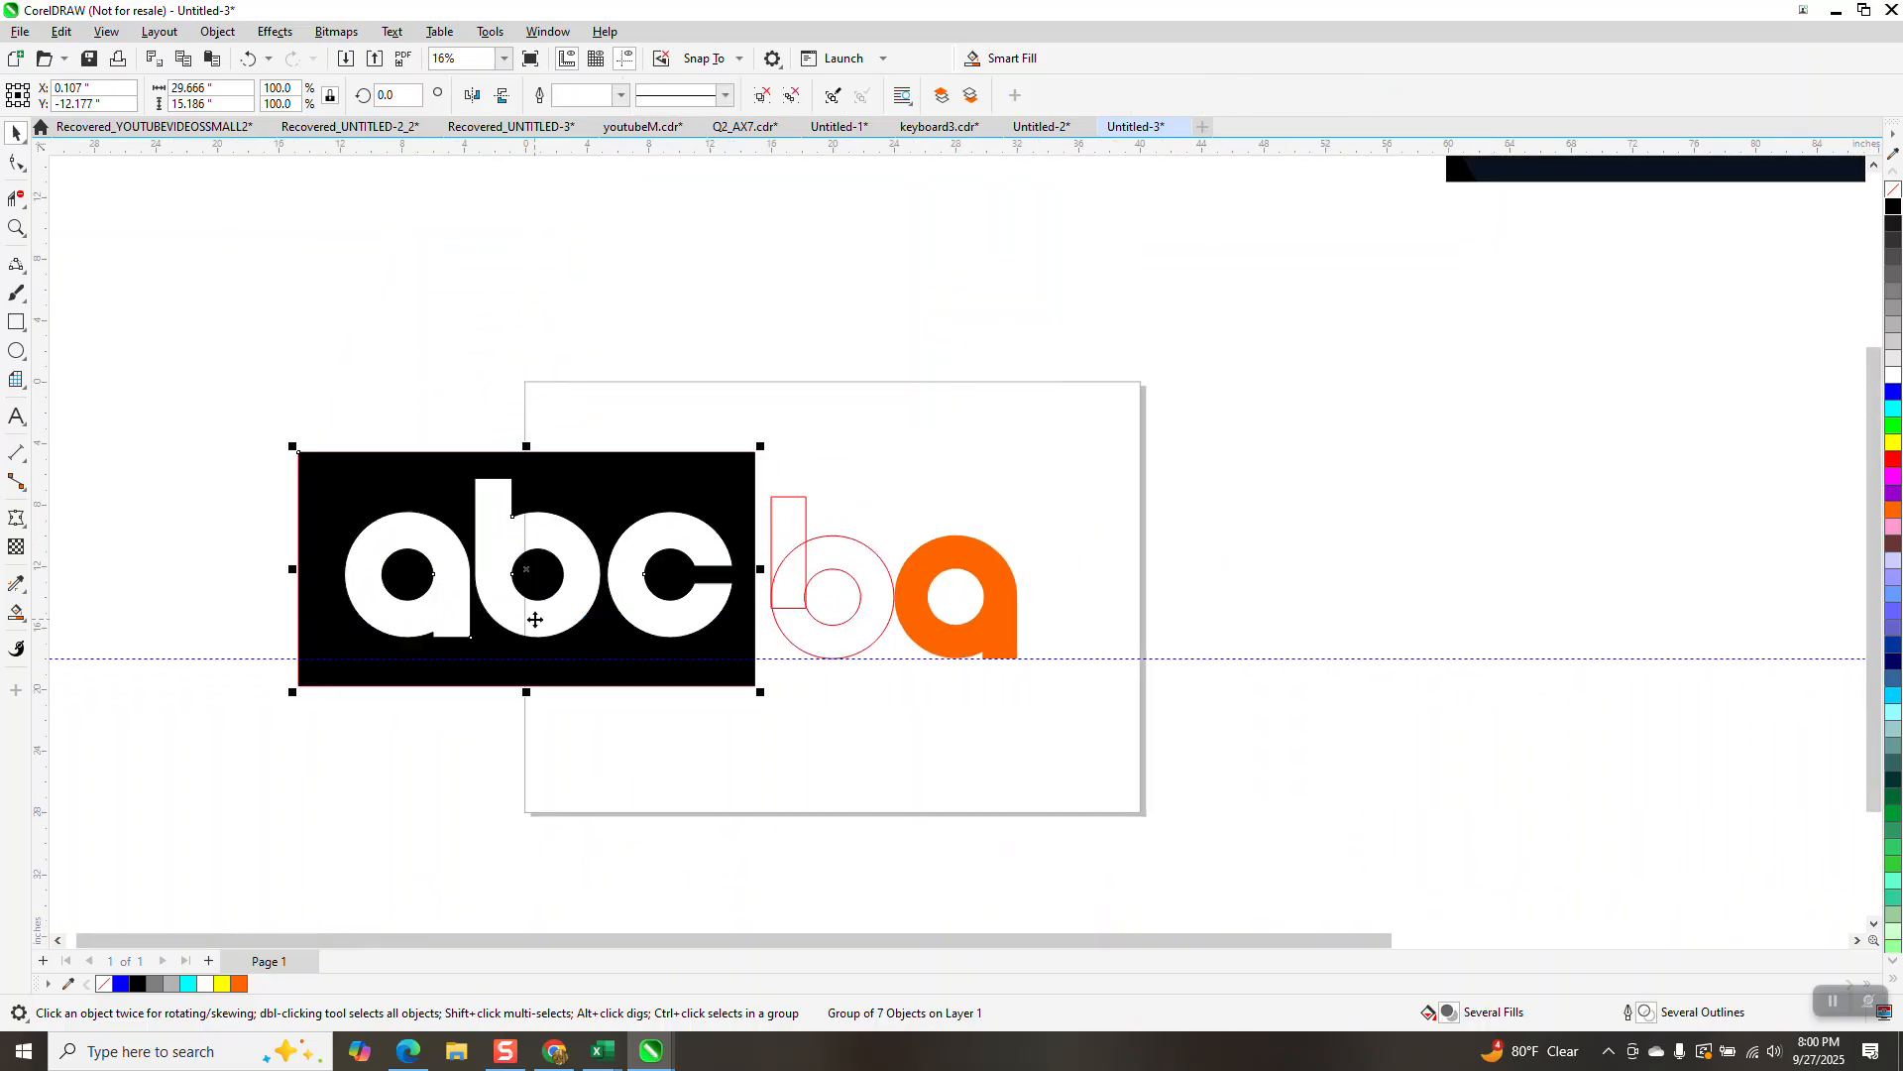
click(792, 511)
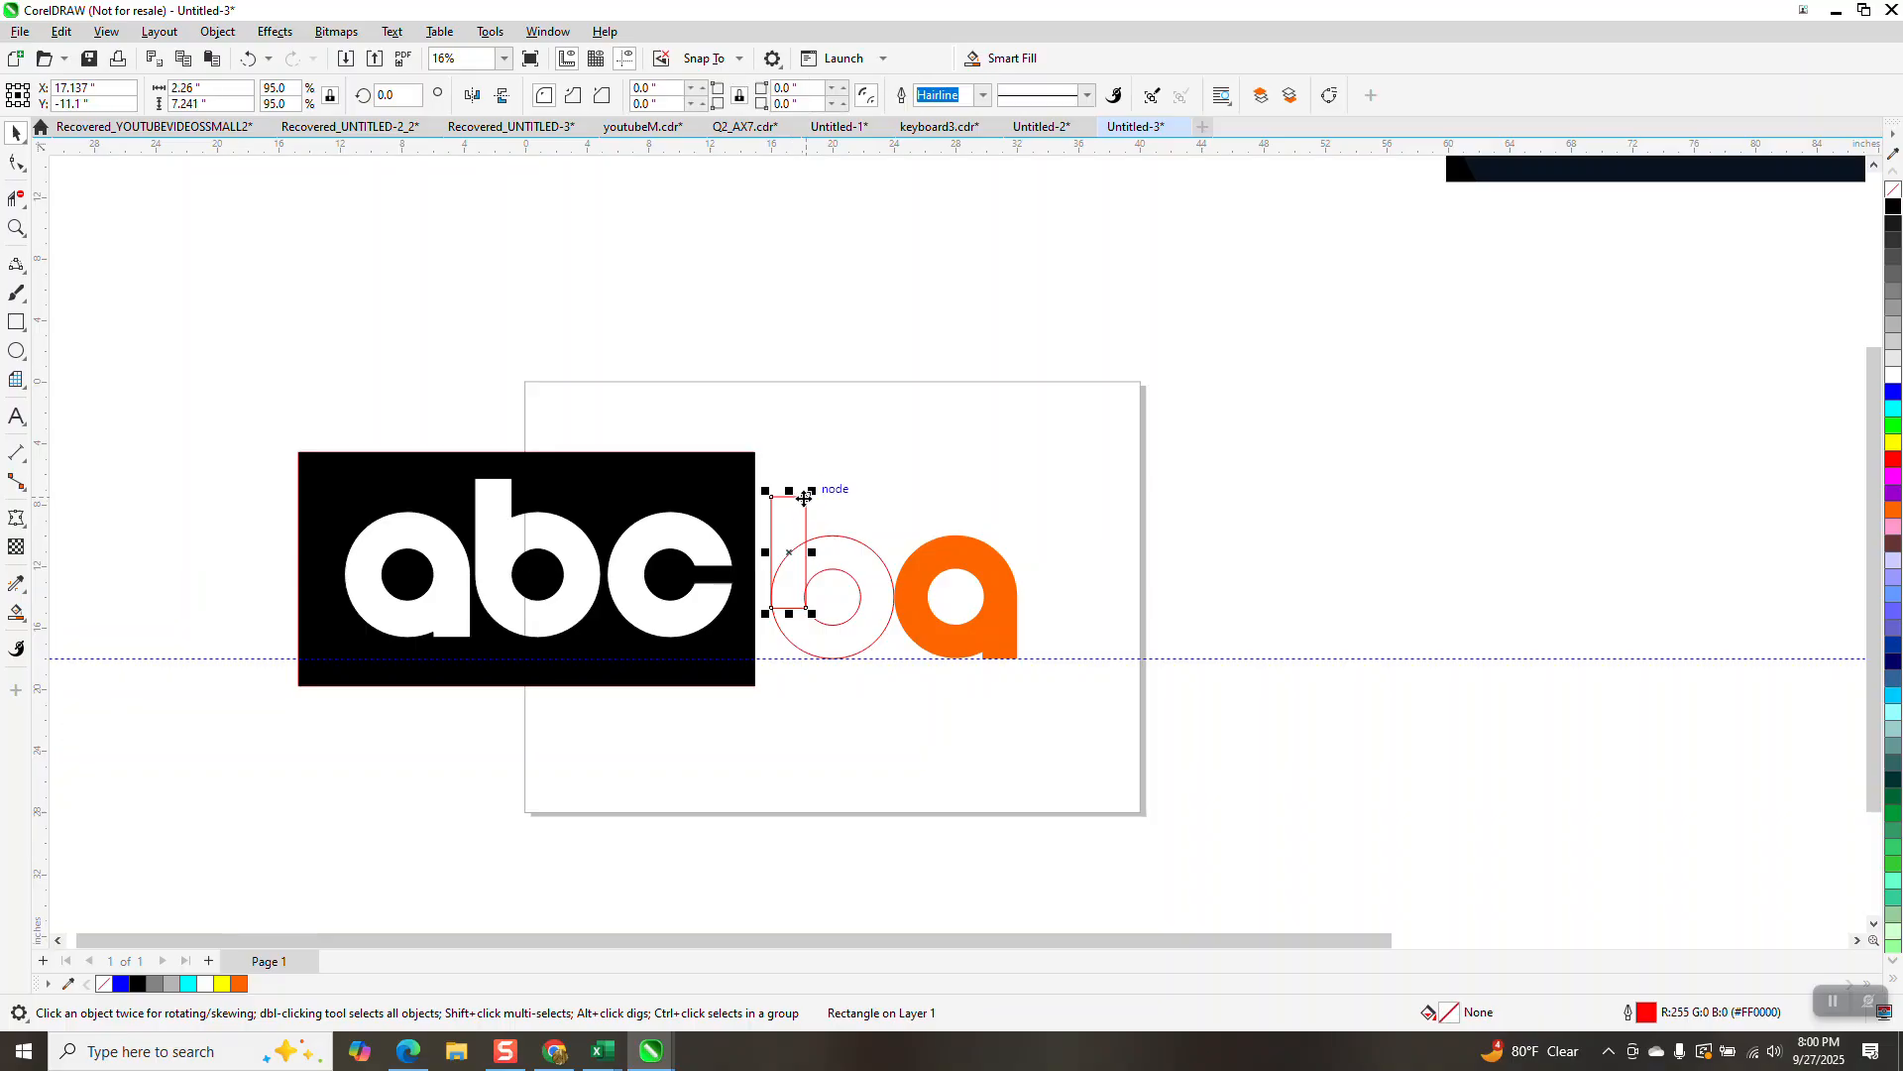
key(Down)
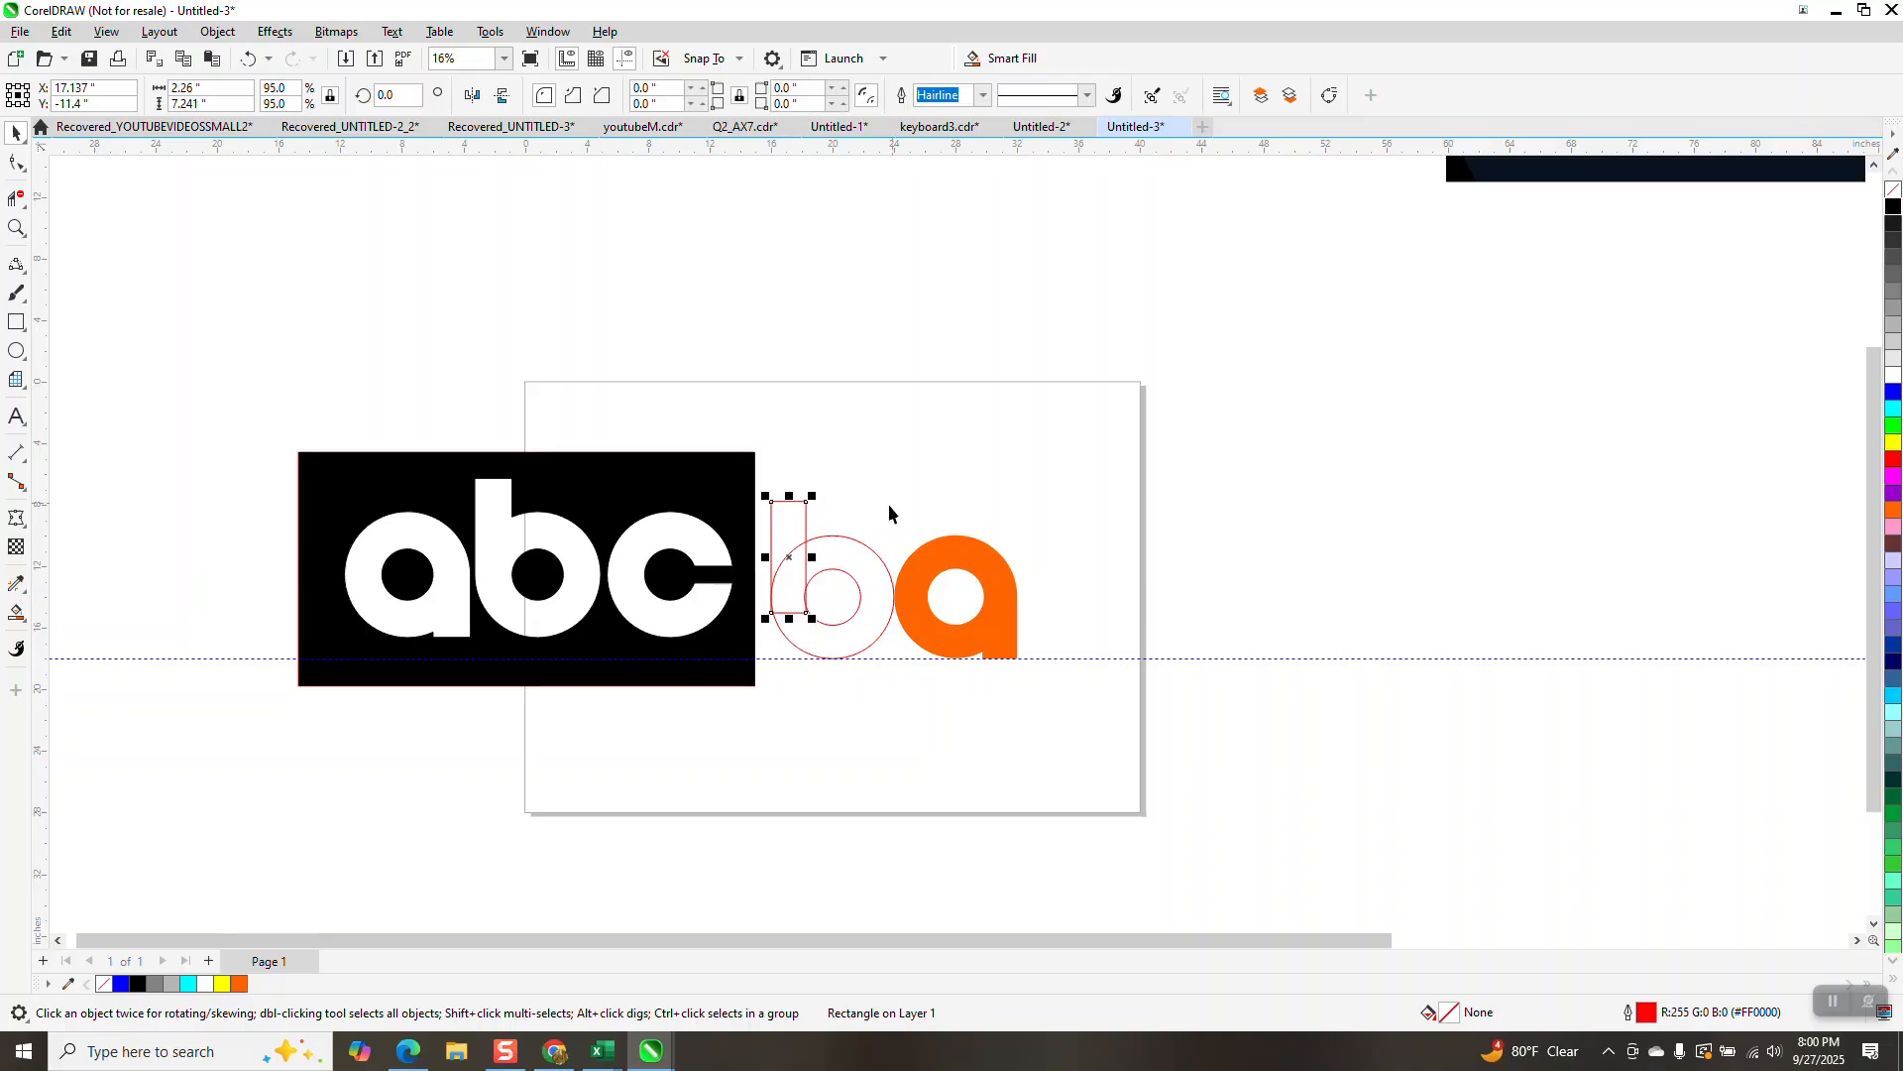
Step: Remove the overlapping rectangle and circle segments inside the body of the "b" with Virtual Segment Delete
click(16, 228)
drag(747, 468, 949, 702)
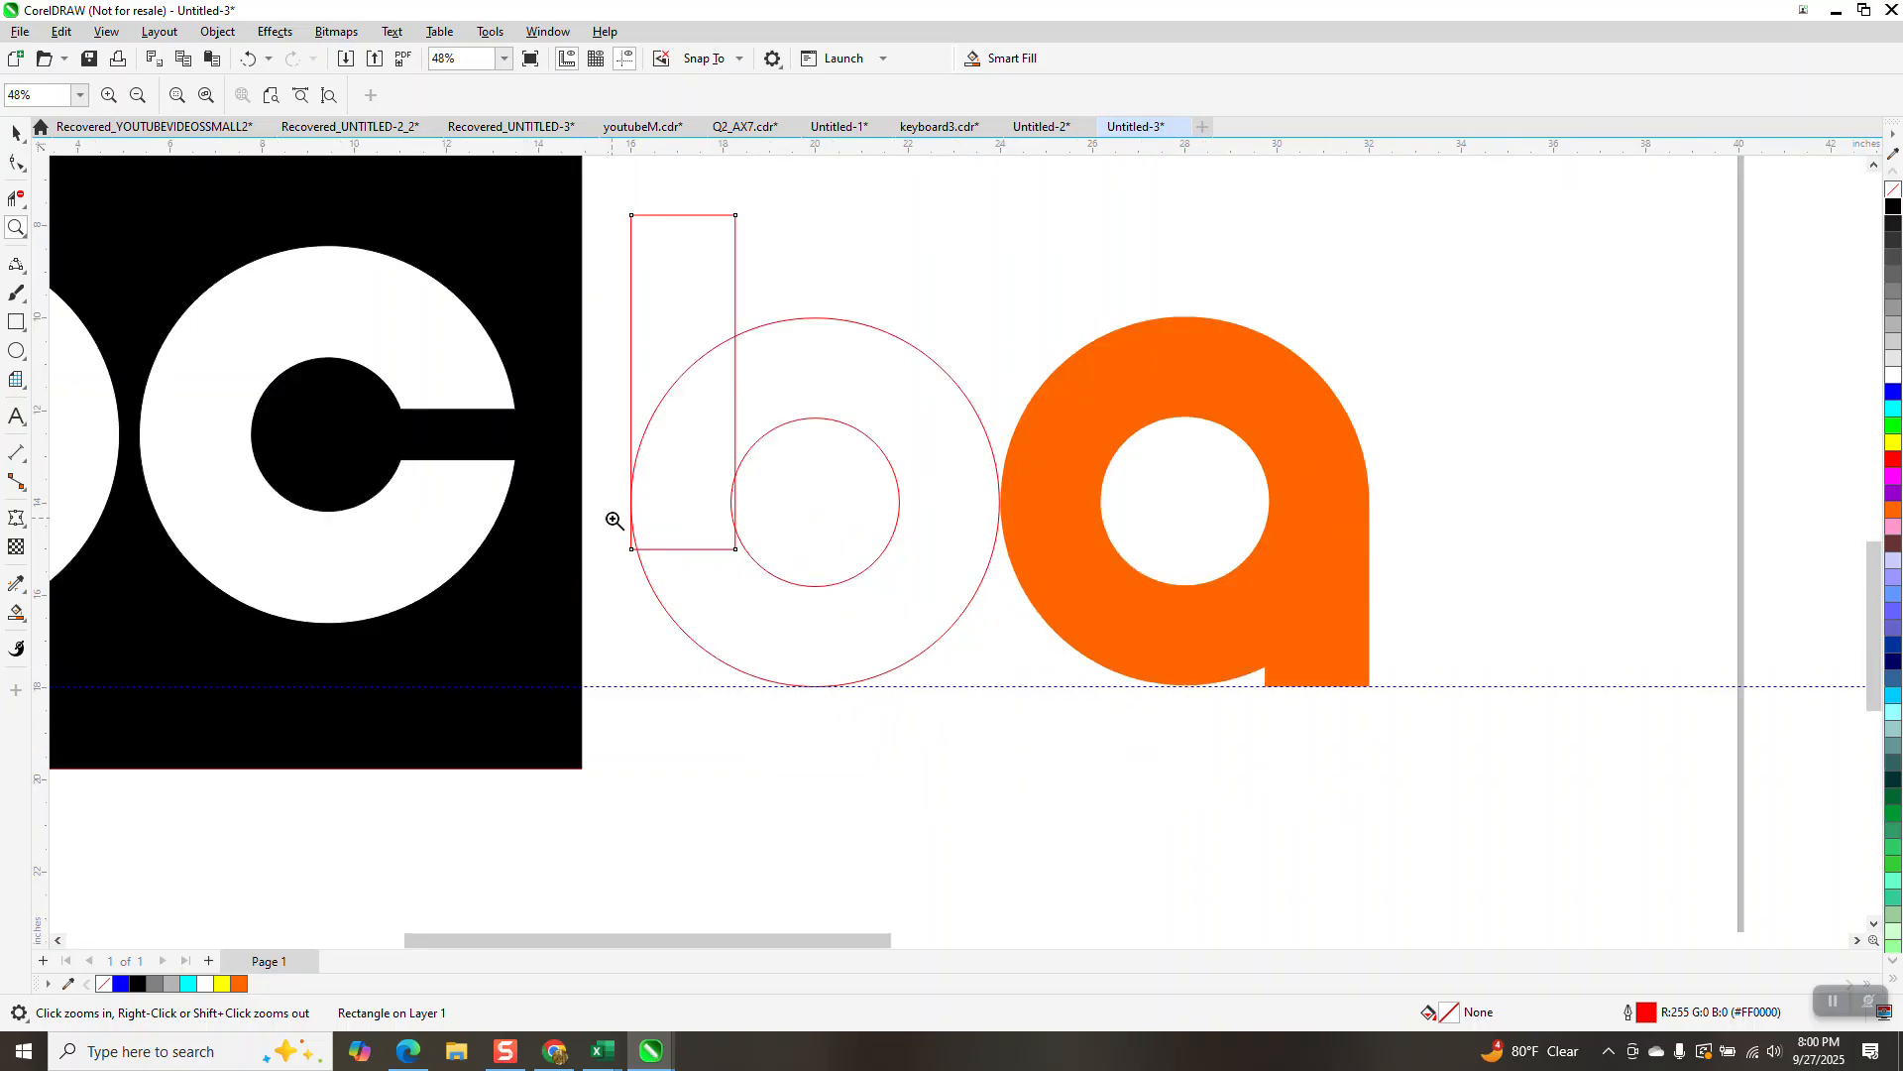
click(16, 198)
drag(702, 566, 702, 568)
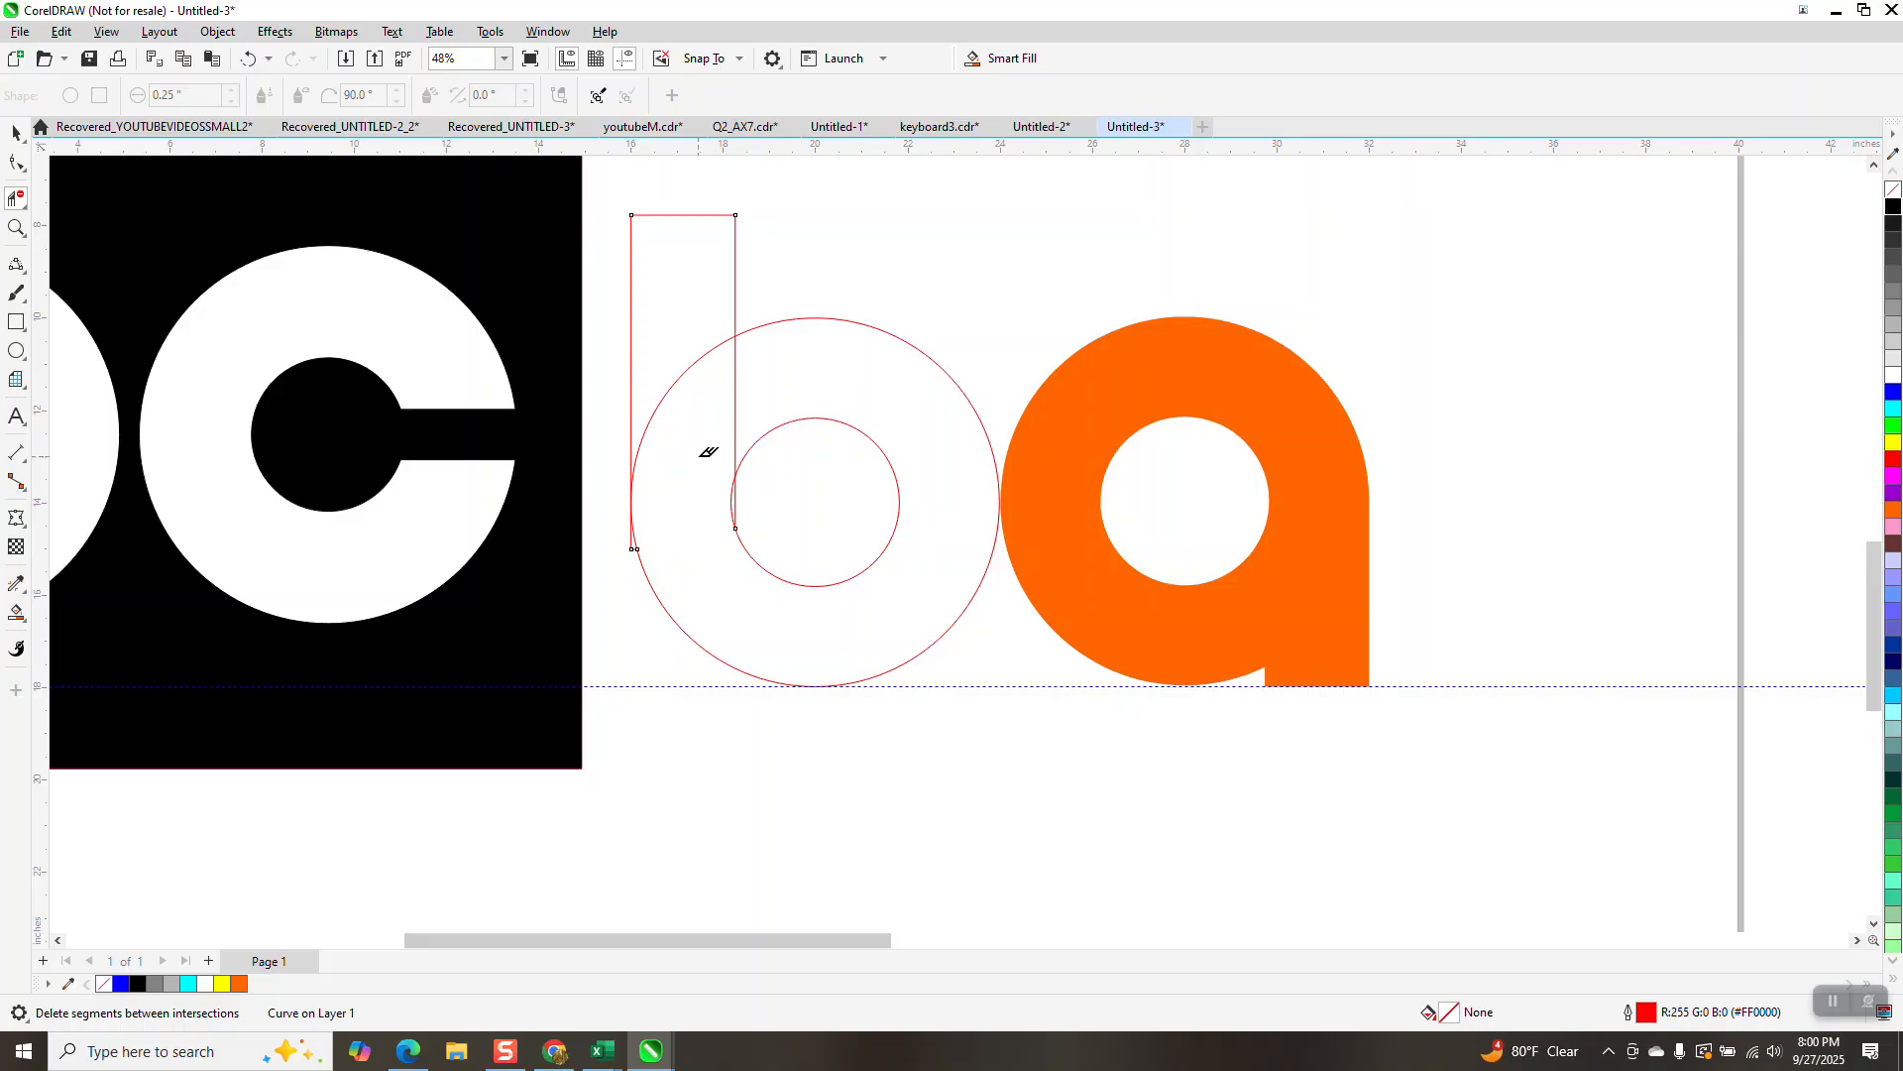
drag(763, 382, 709, 406)
Step: Fill the "b" shape with orange using Smart Fill and move the filled letter to the right of the orange "a"
click(16, 612)
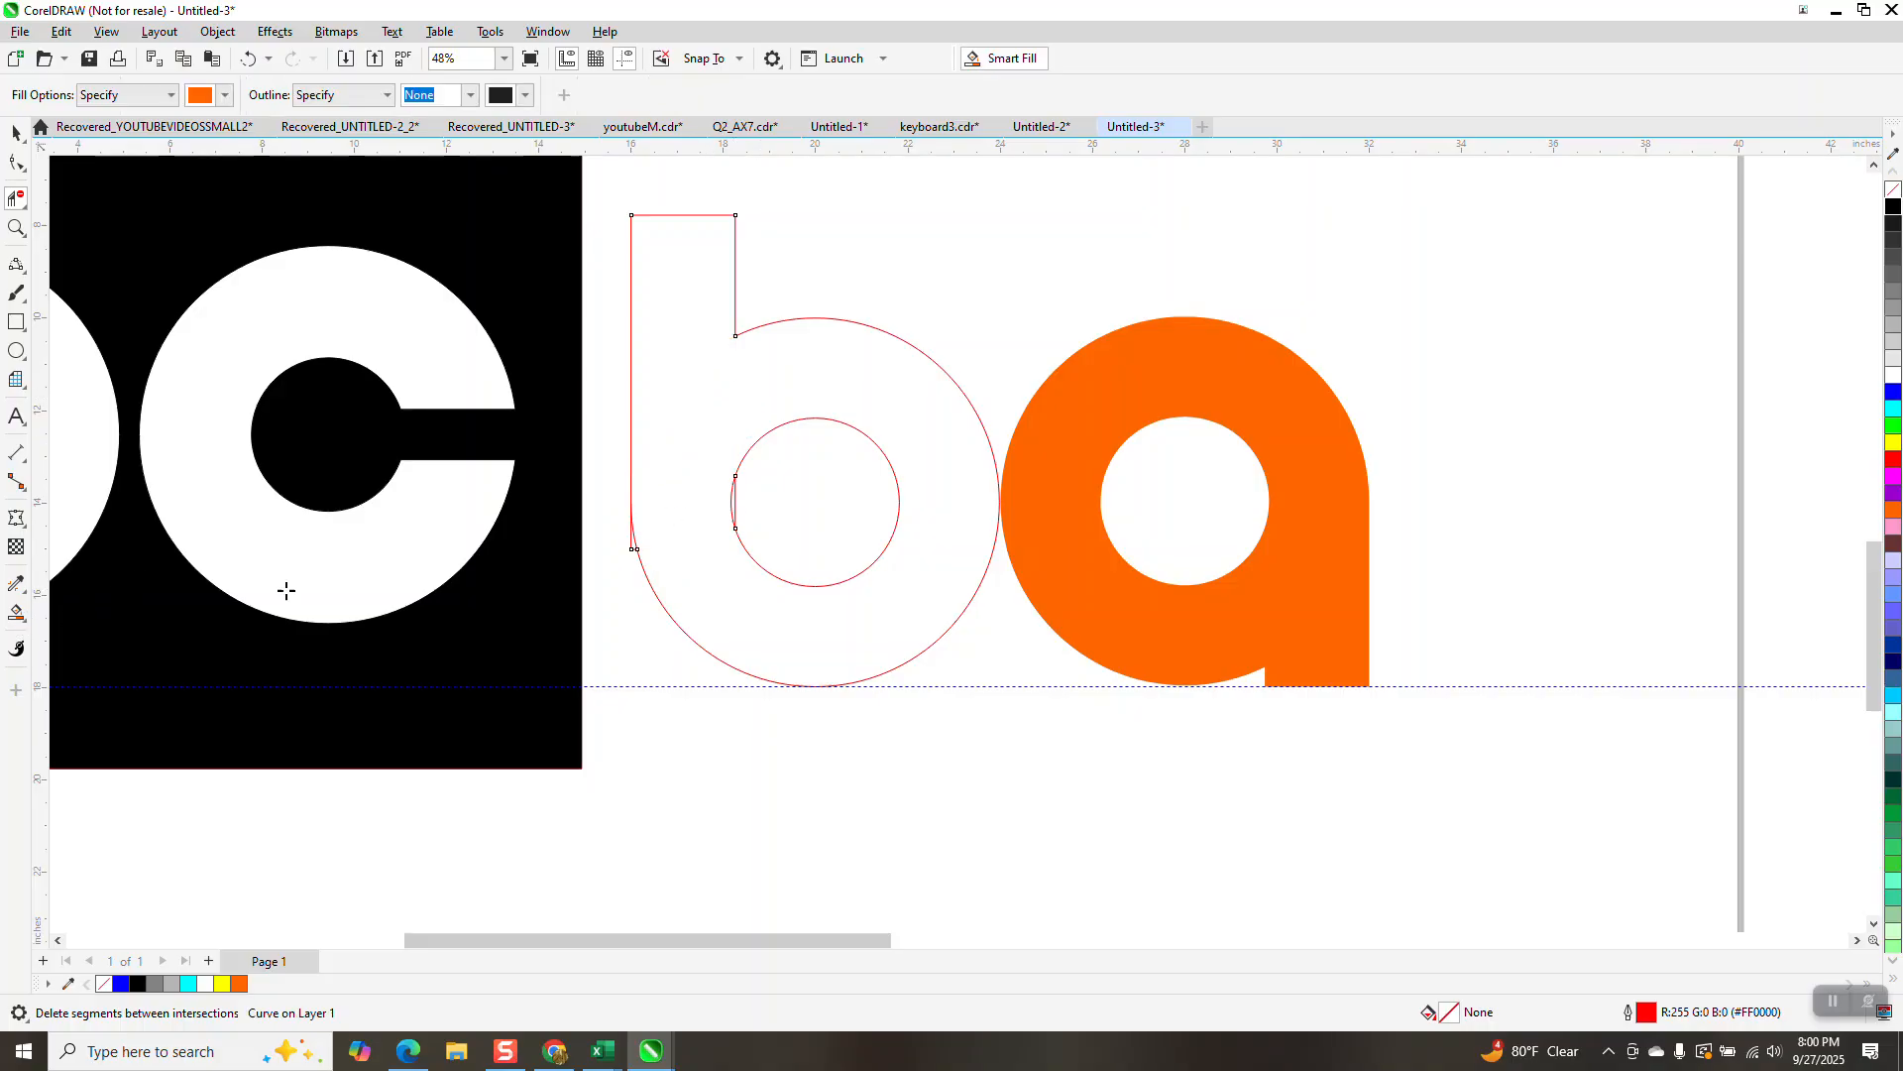
click(712, 438)
scroll(737, 487, down, 1)
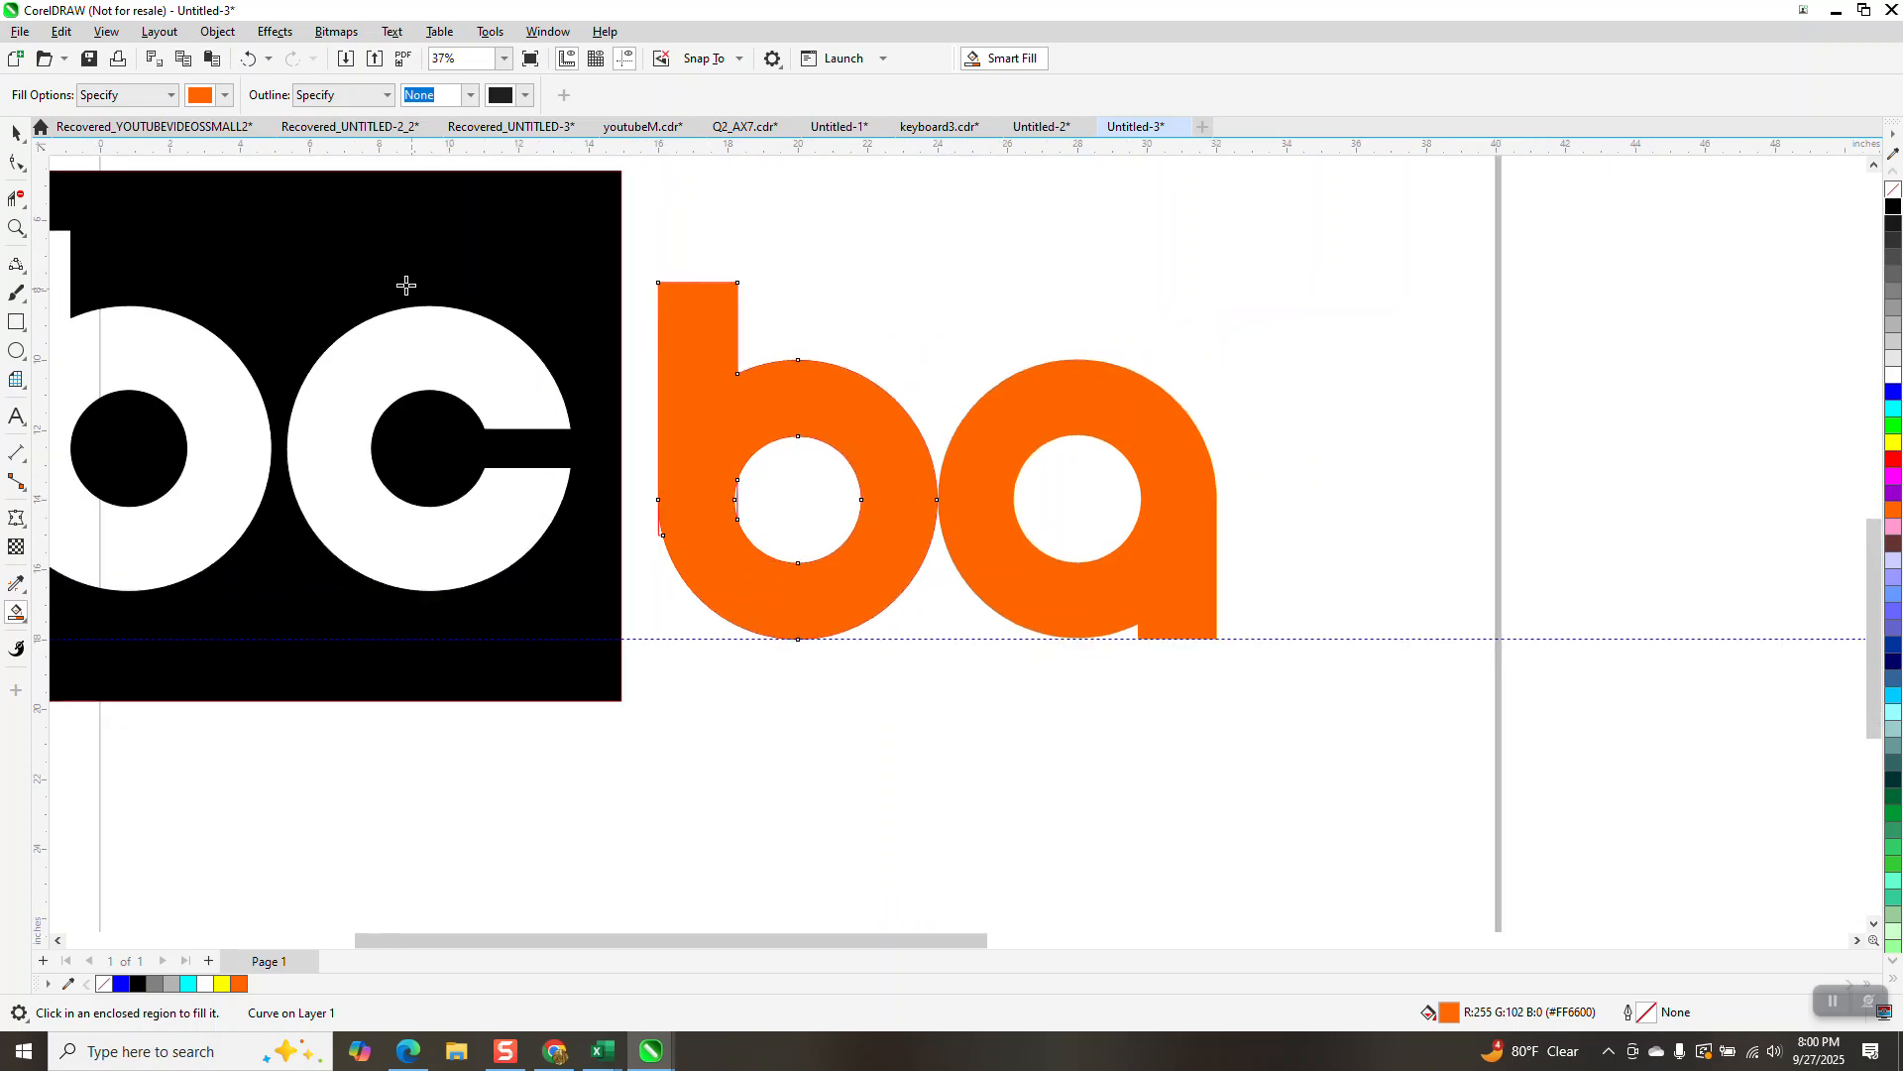
click(16, 132)
drag(904, 465, 1462, 471)
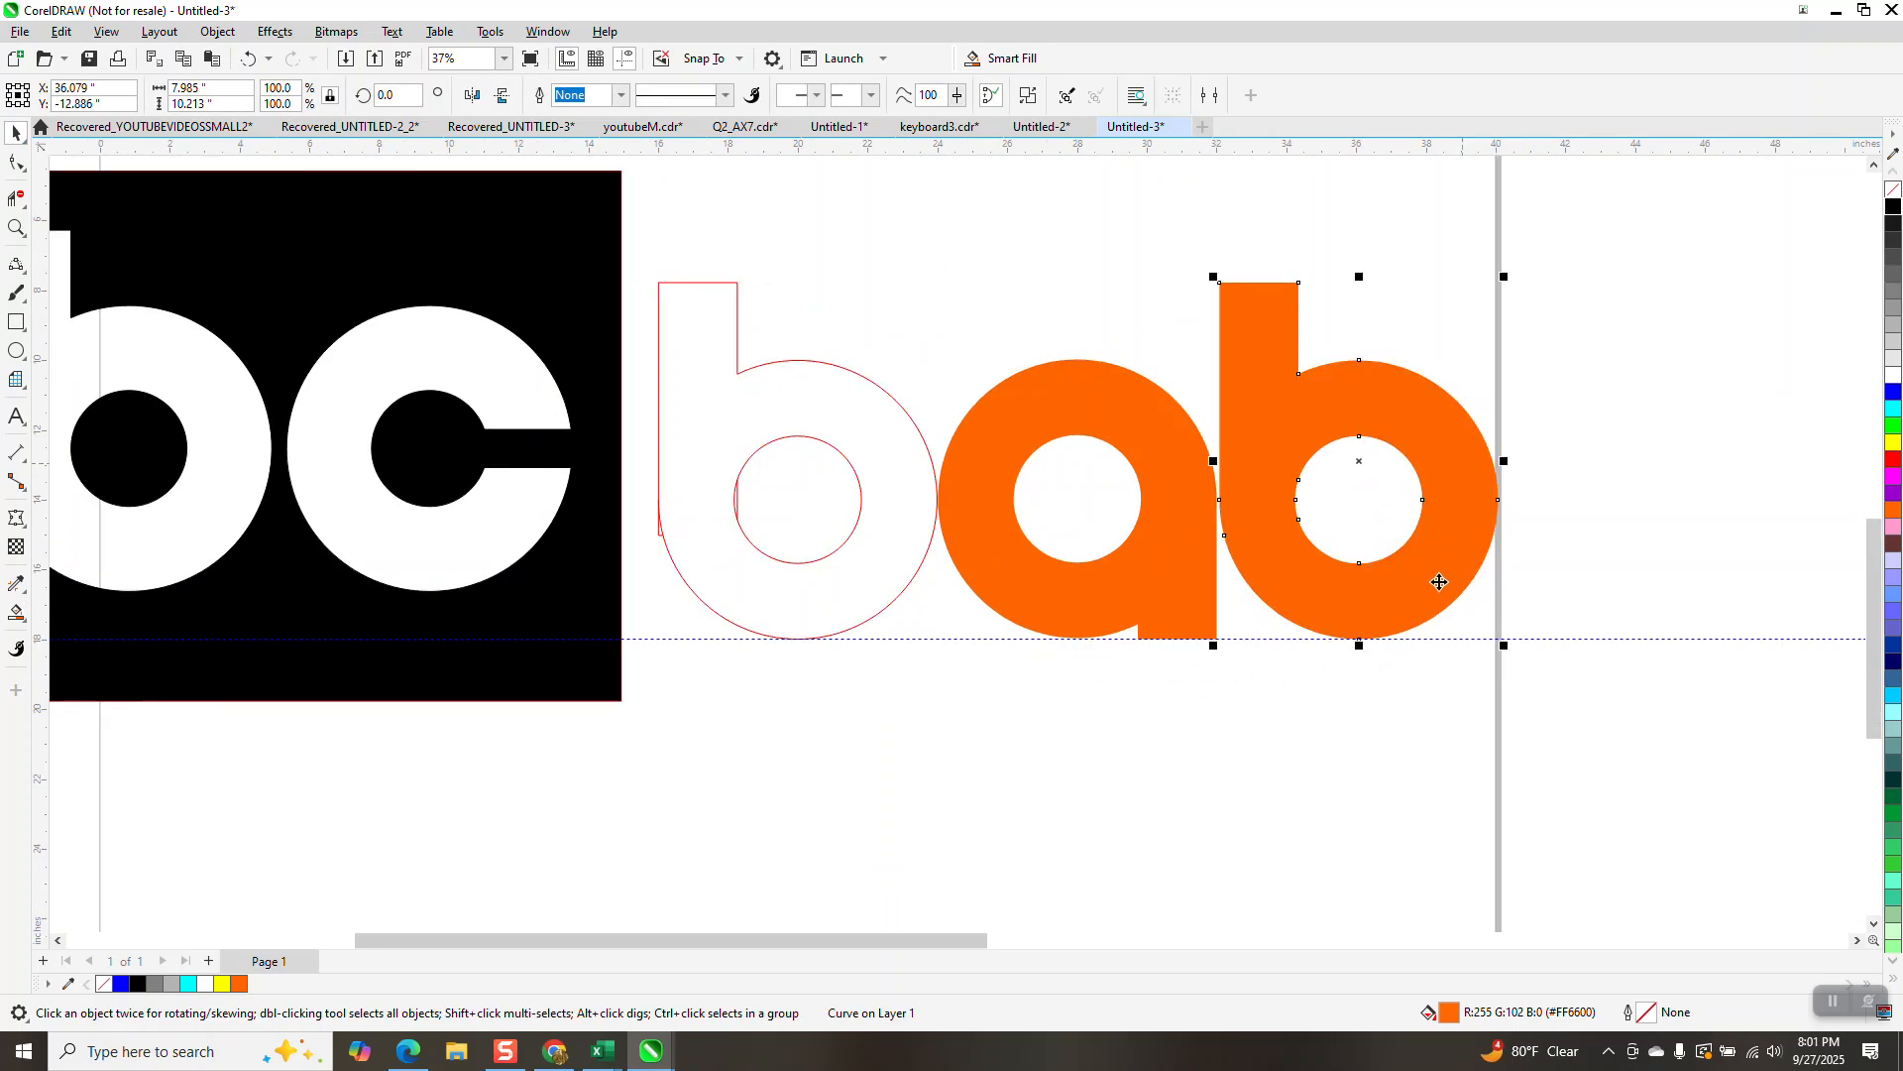
Step: Dimension the height of the opening in the logo's white "c", from its lower edge to its upper edge
scroll(1152, 652, down, 3)
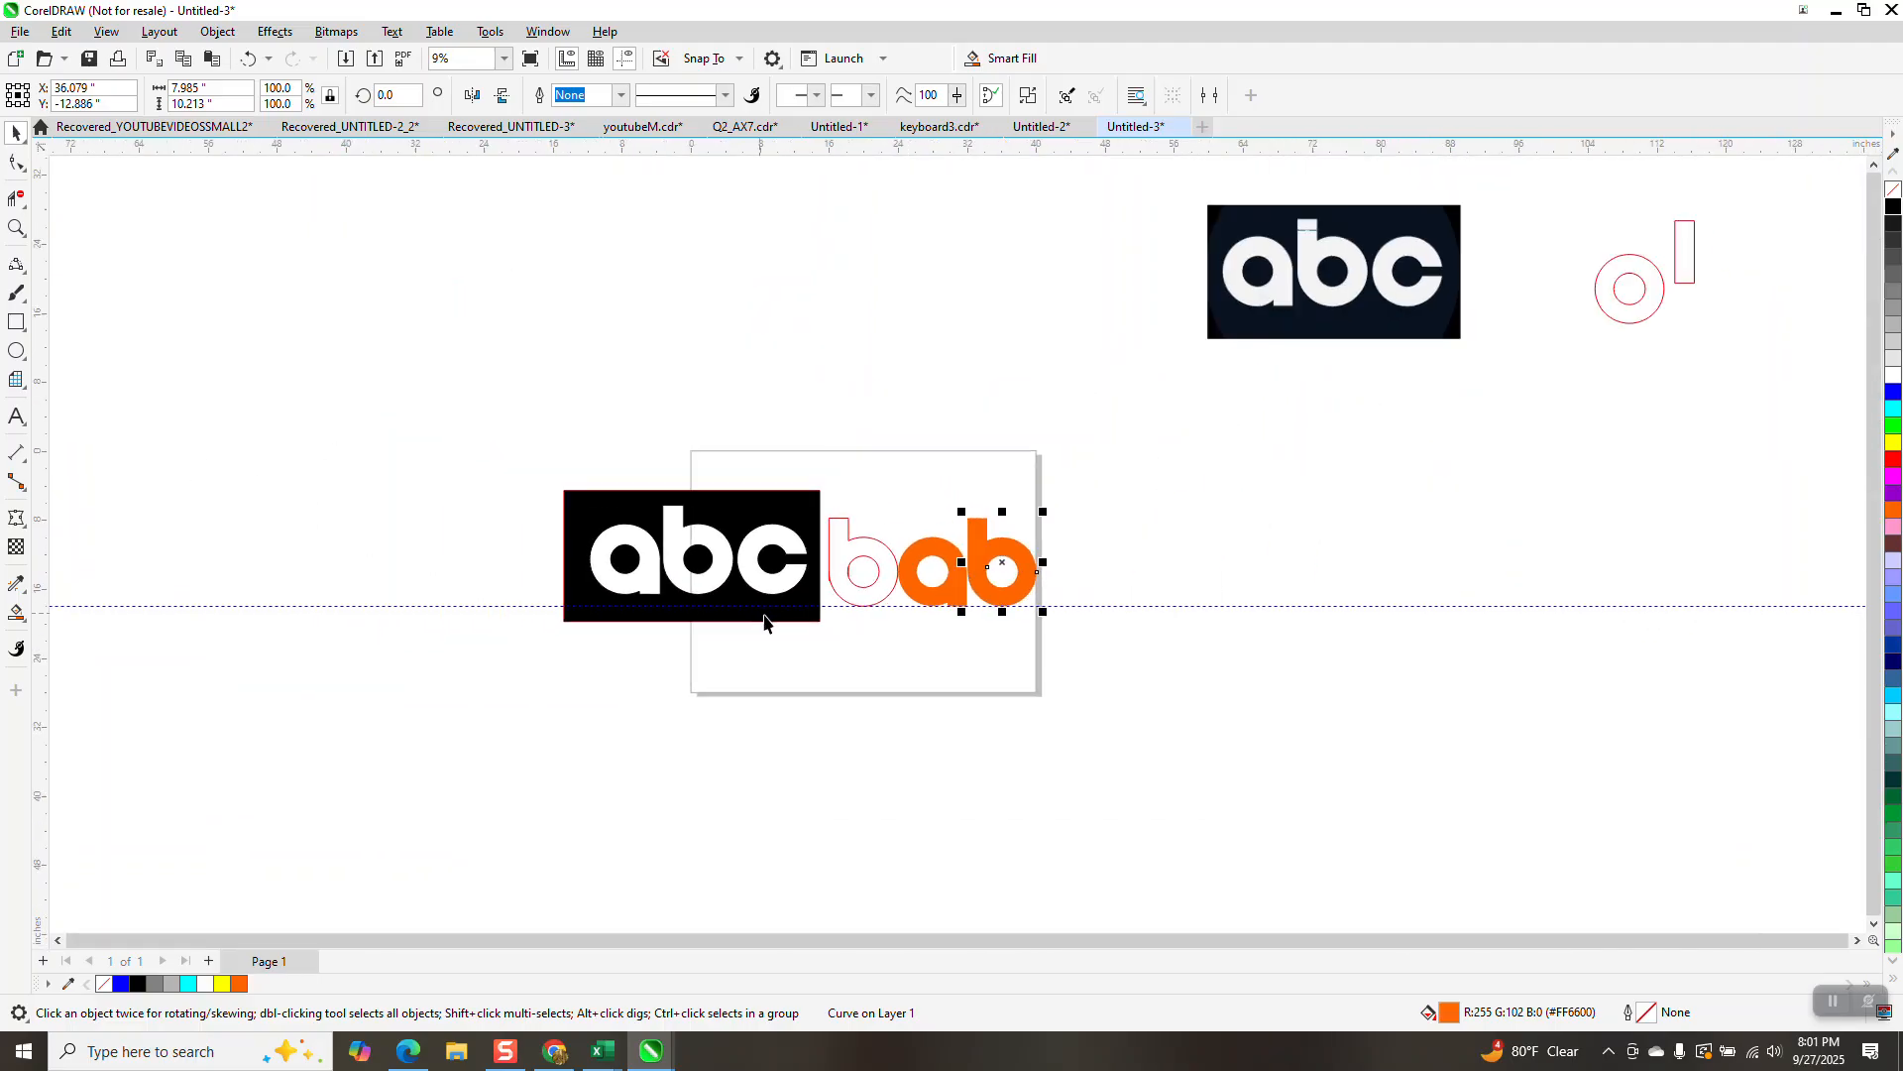
click(16, 227)
drag(781, 531, 878, 621)
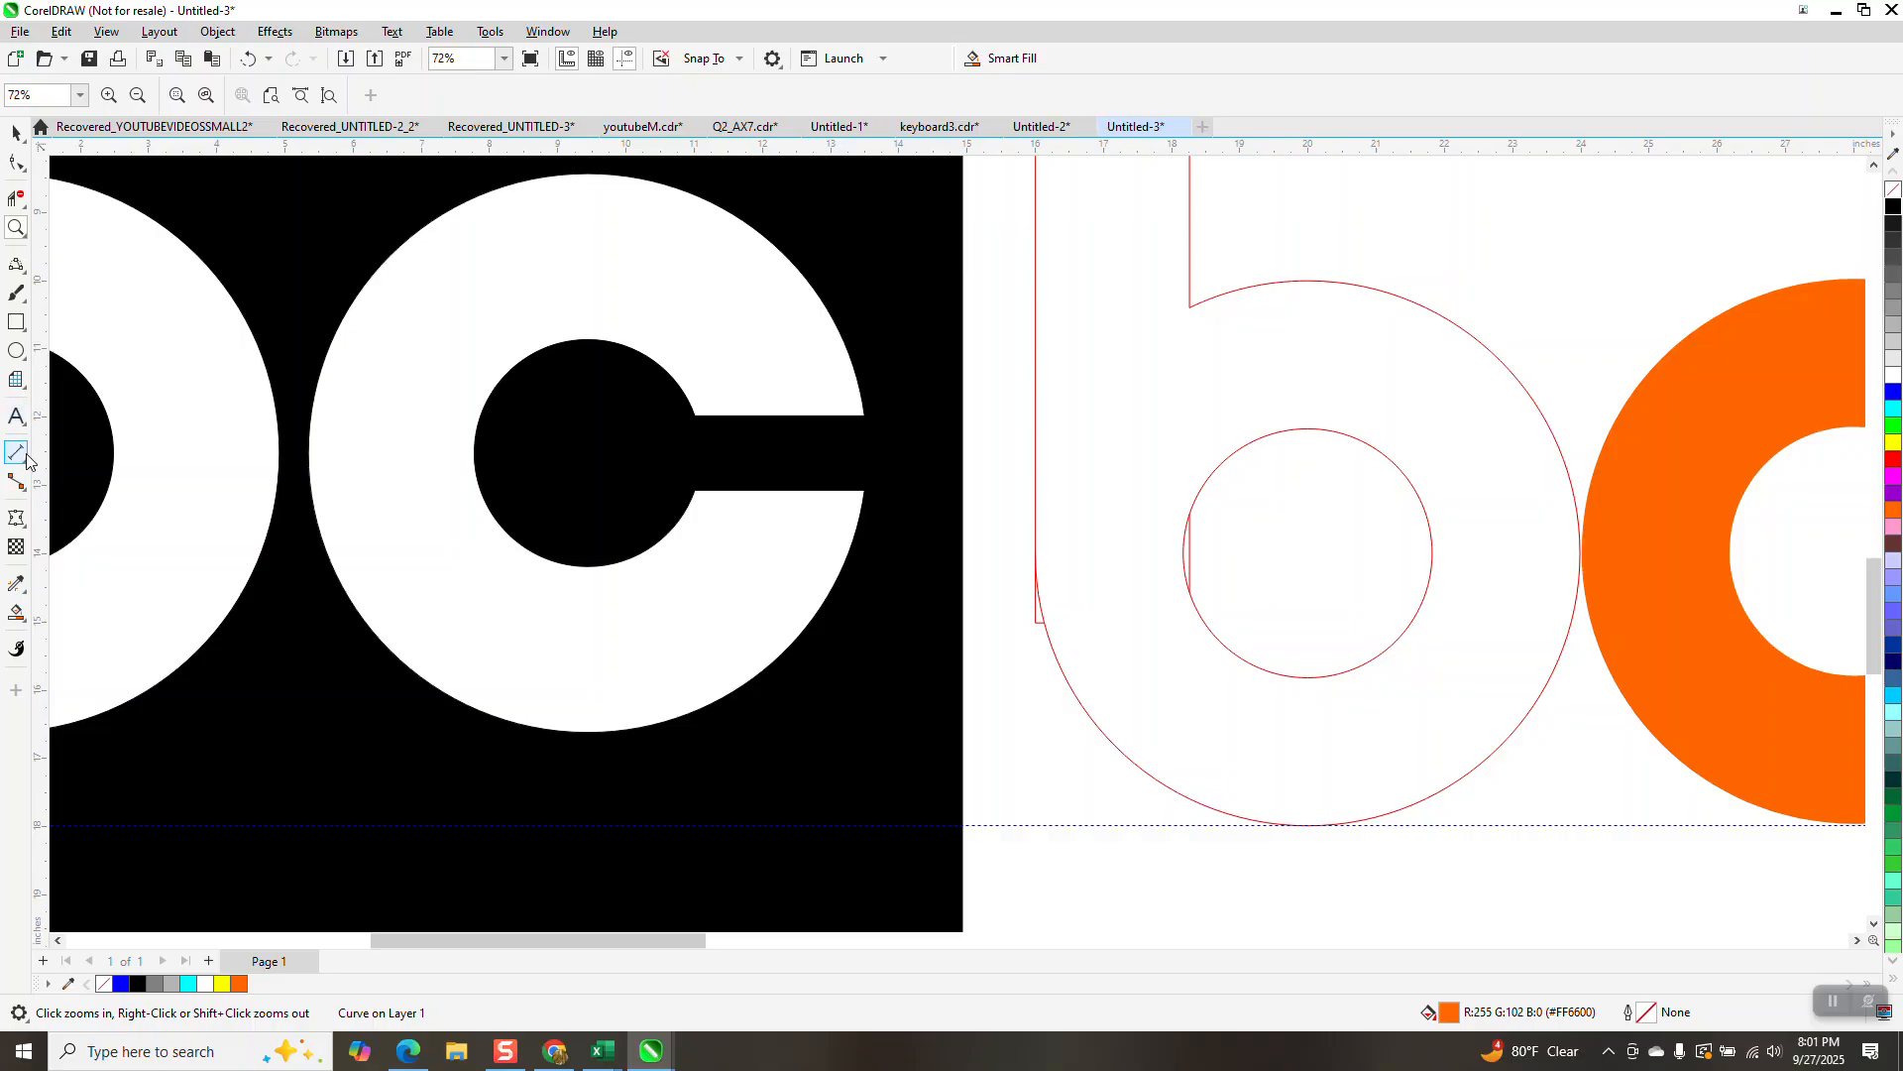
click(27, 470)
click(60, 448)
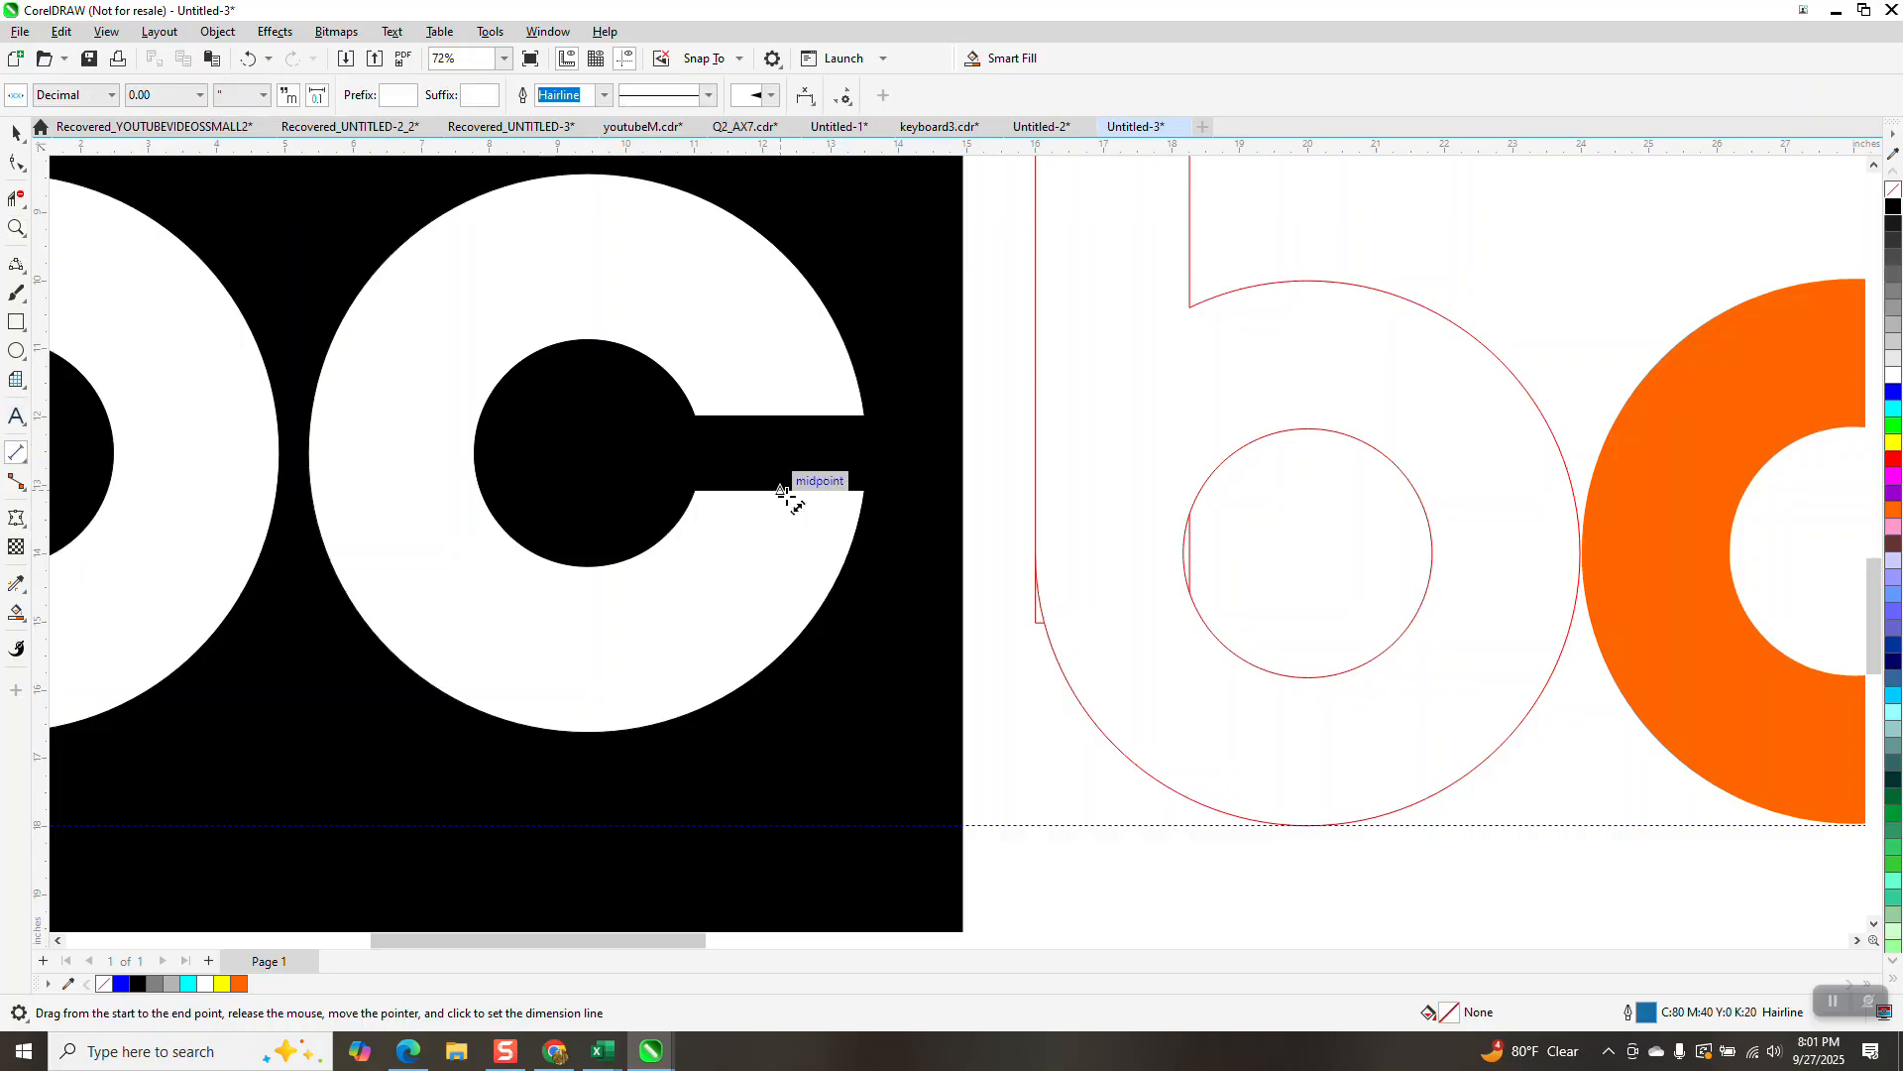
drag(782, 491, 948, 552)
click(787, 425)
key(z)
scroll(578, 544, down, 2)
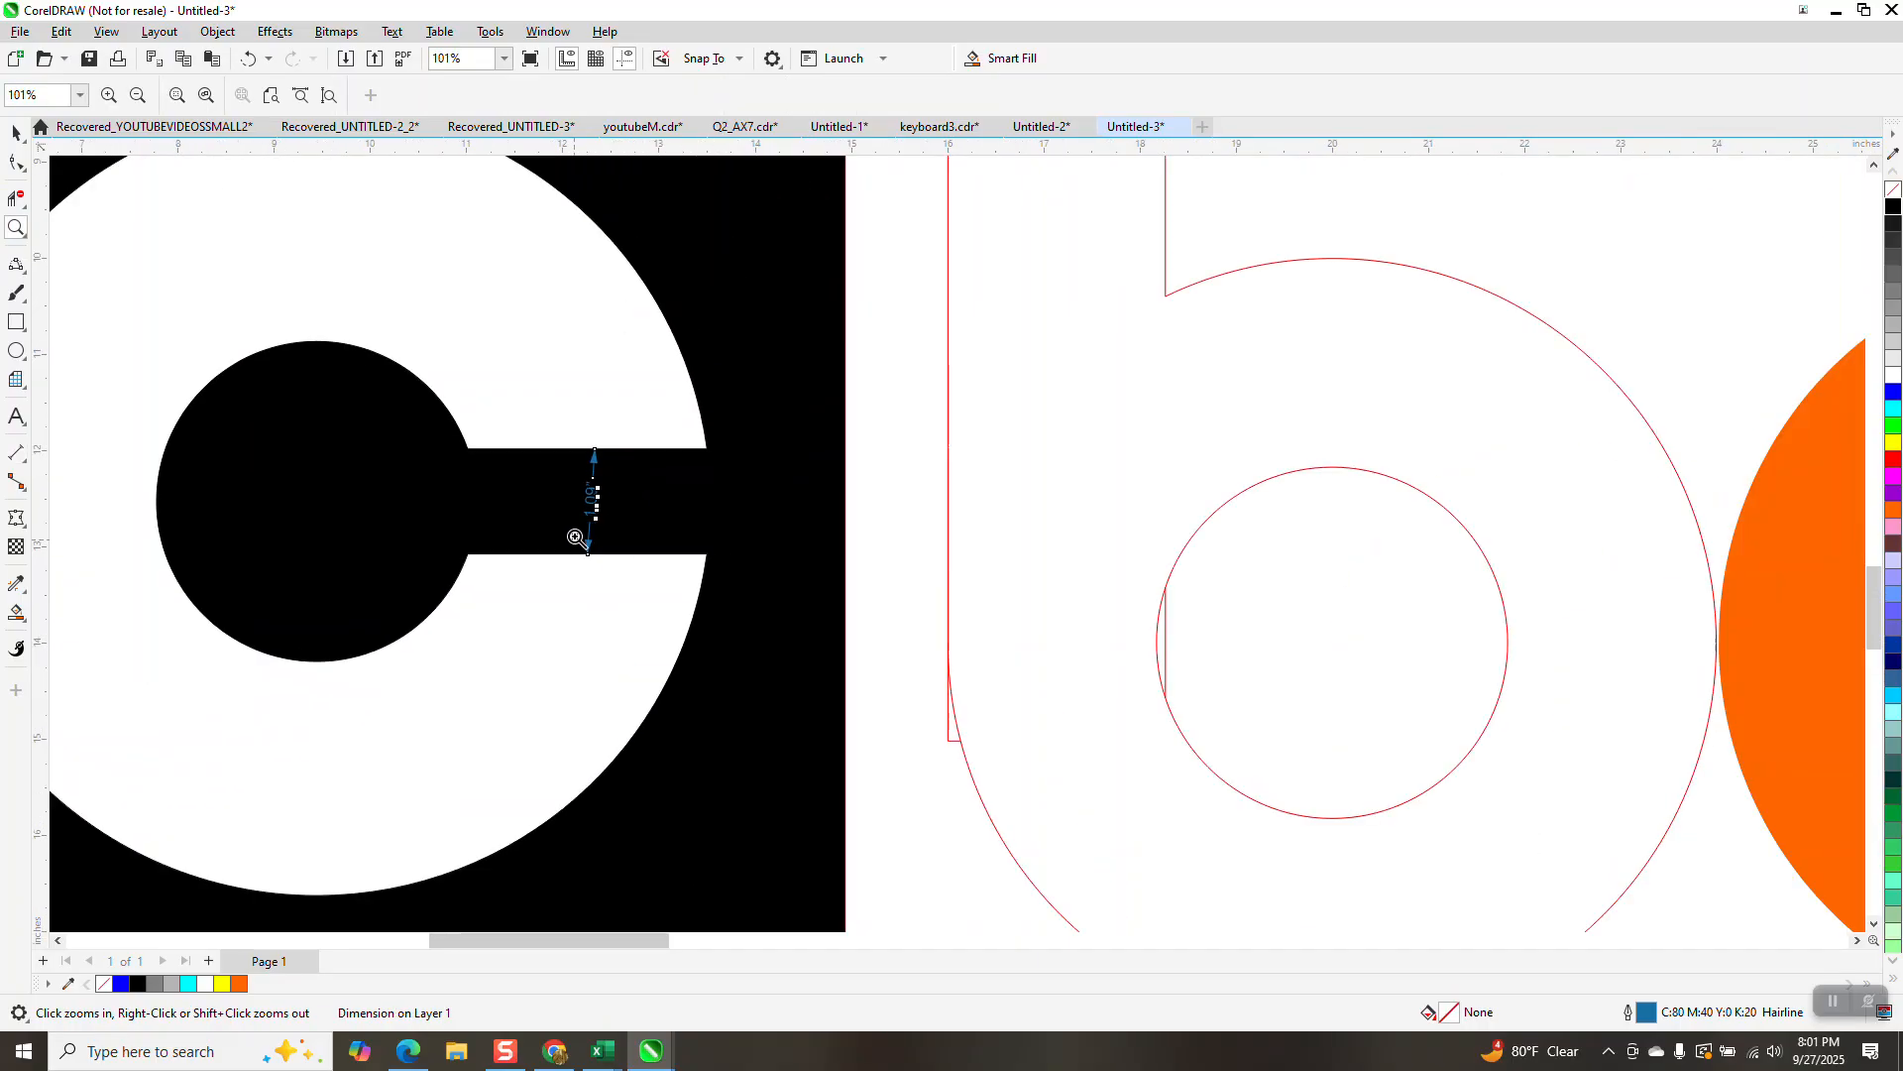
Step: Draw an upright rectangle about 1.11 by 3.56 inches above the red "b" outline and set its width to 1.09 inches
scroll(575, 539, down, 1)
scroll(586, 513, down, 1)
click(15, 139)
scroll(585, 419, down, 3)
click(15, 322)
drag(799, 267, 828, 361)
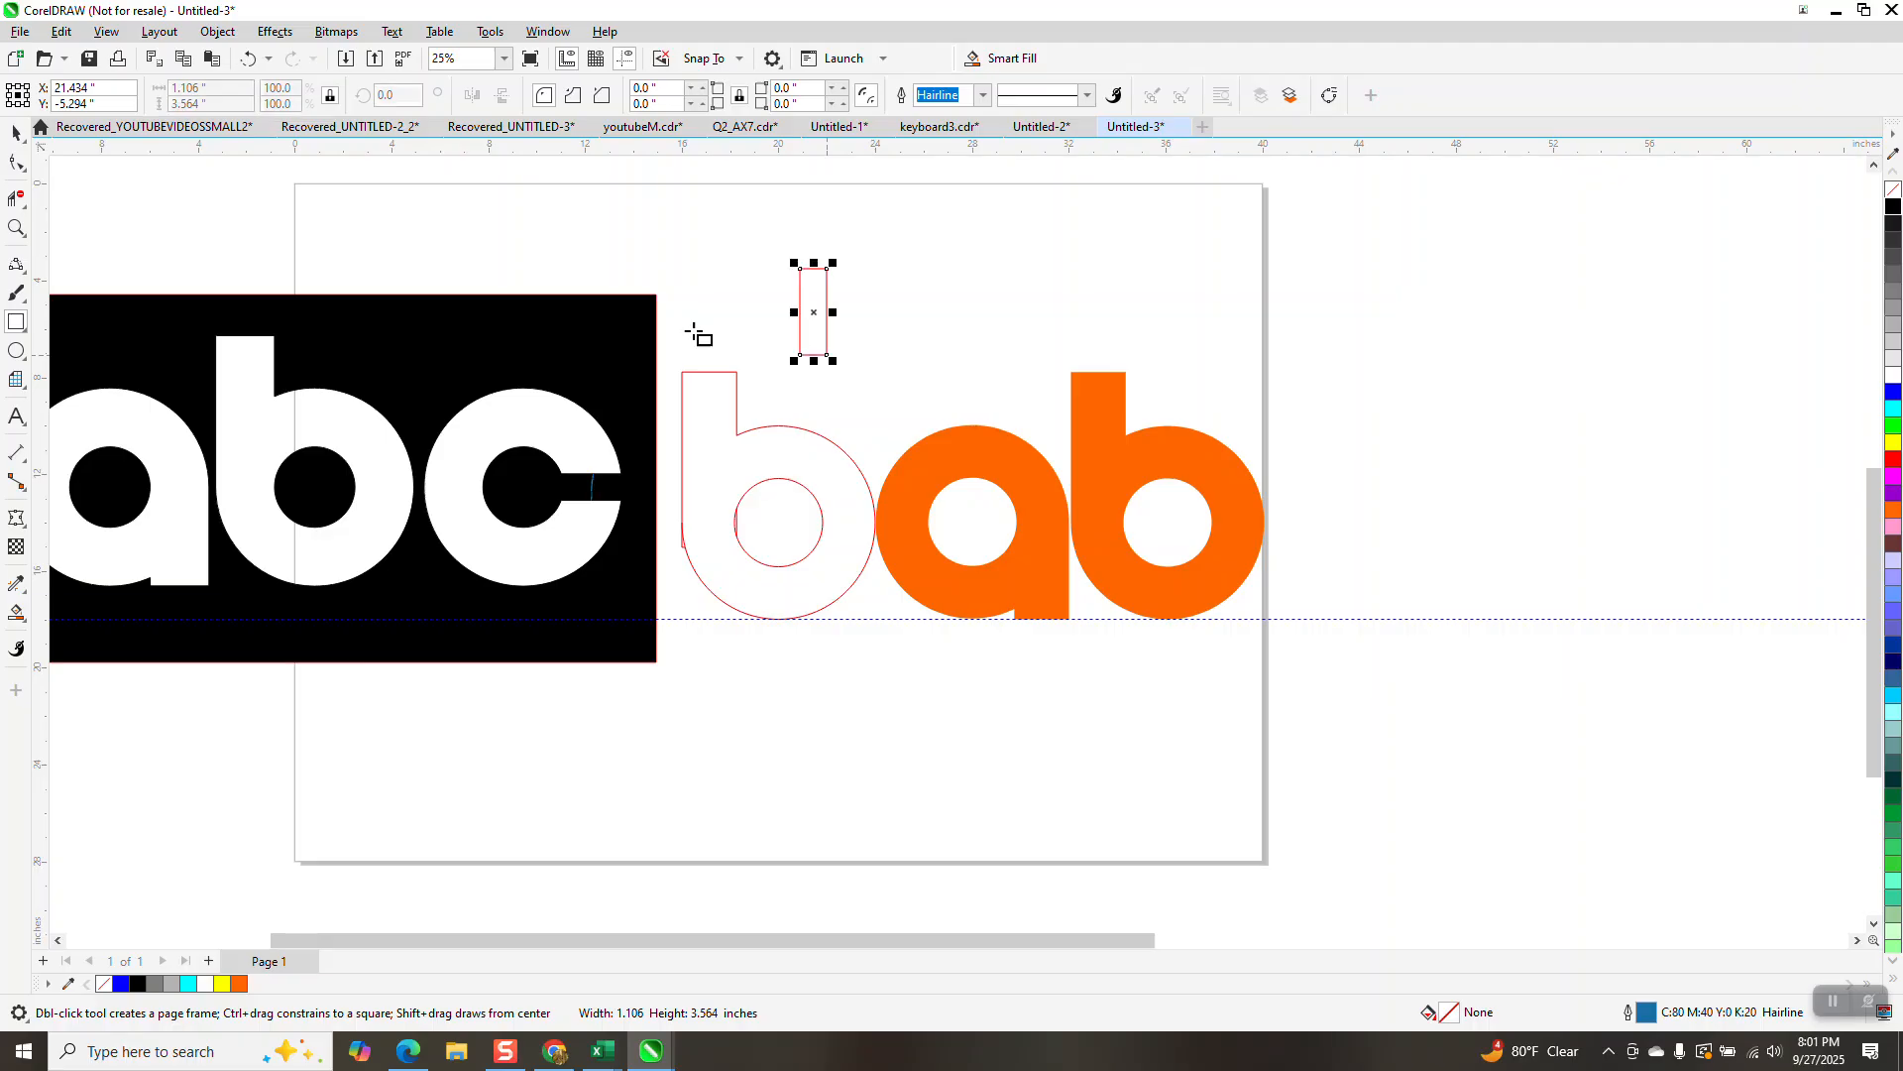
text(1.09)
key(Return)
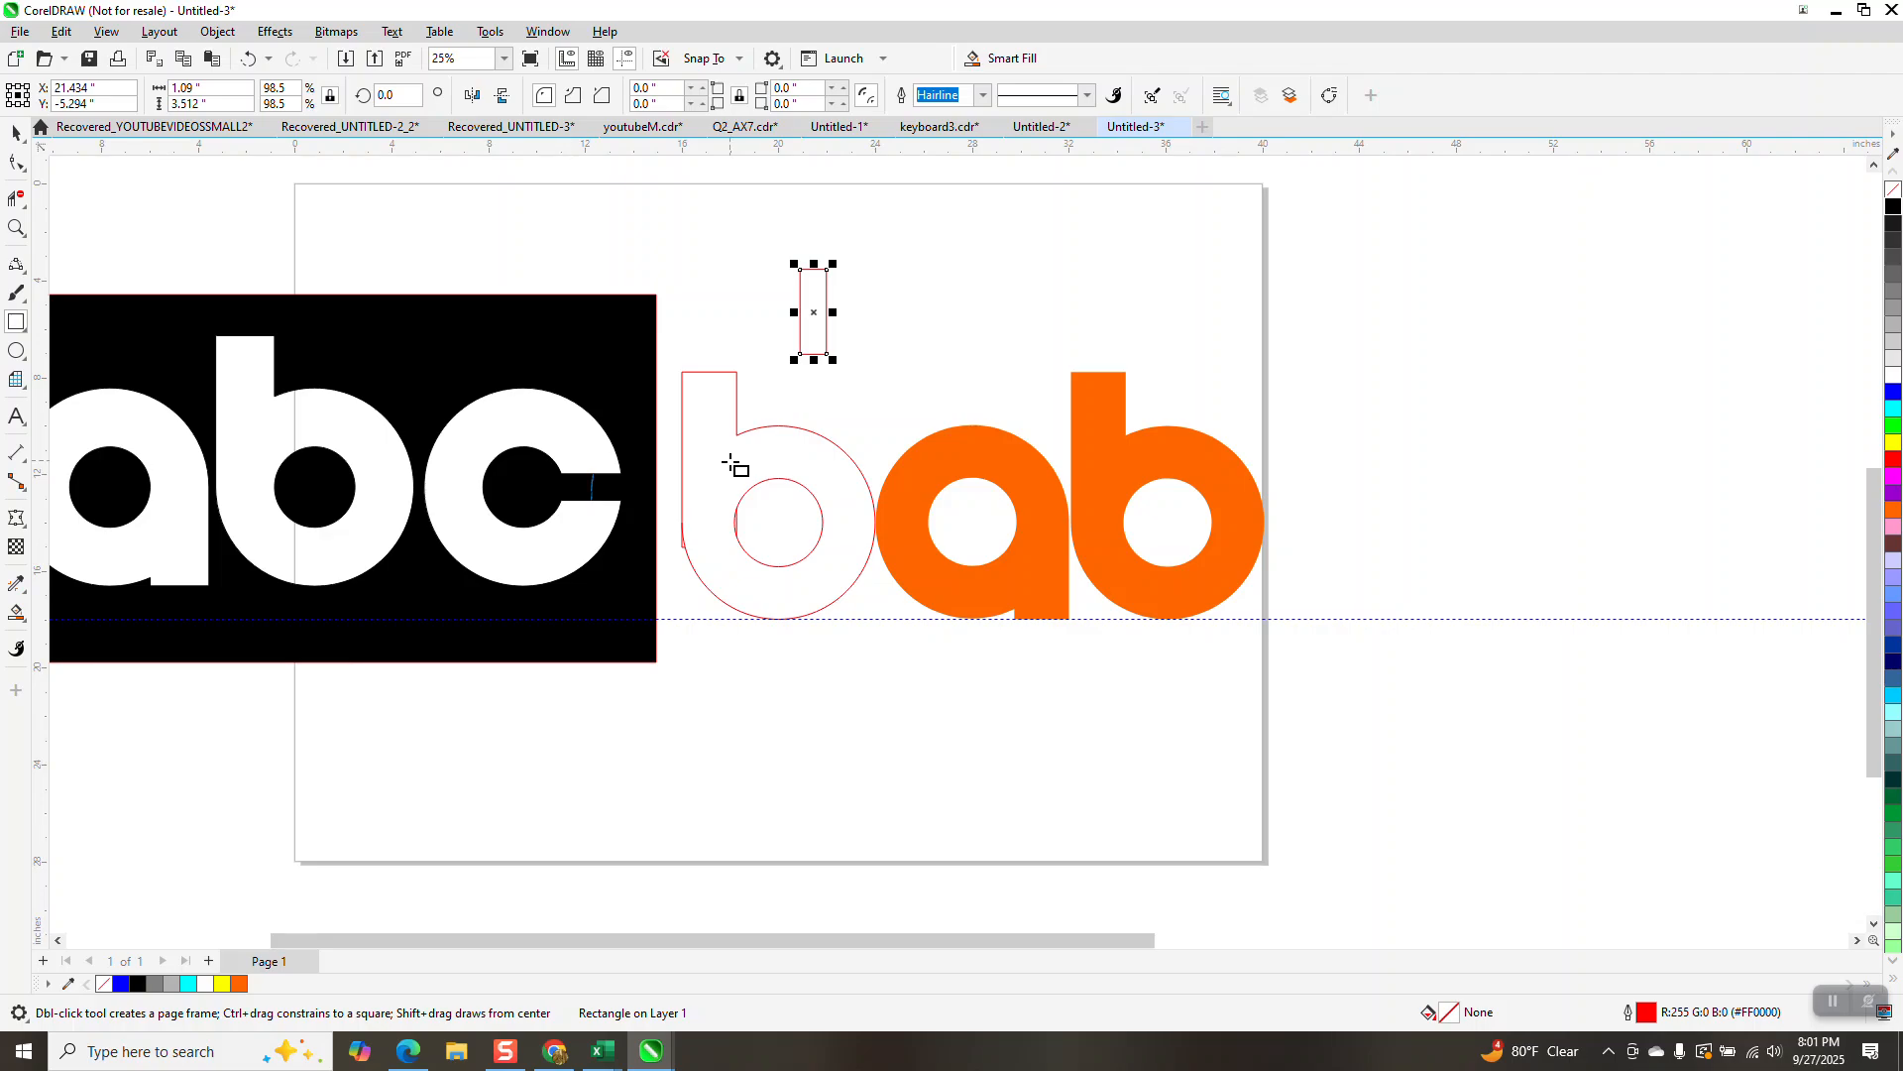
Step: Move the grouped black logo with the white letters off the page, clear of its left edge
scroll(730, 464, down, 5)
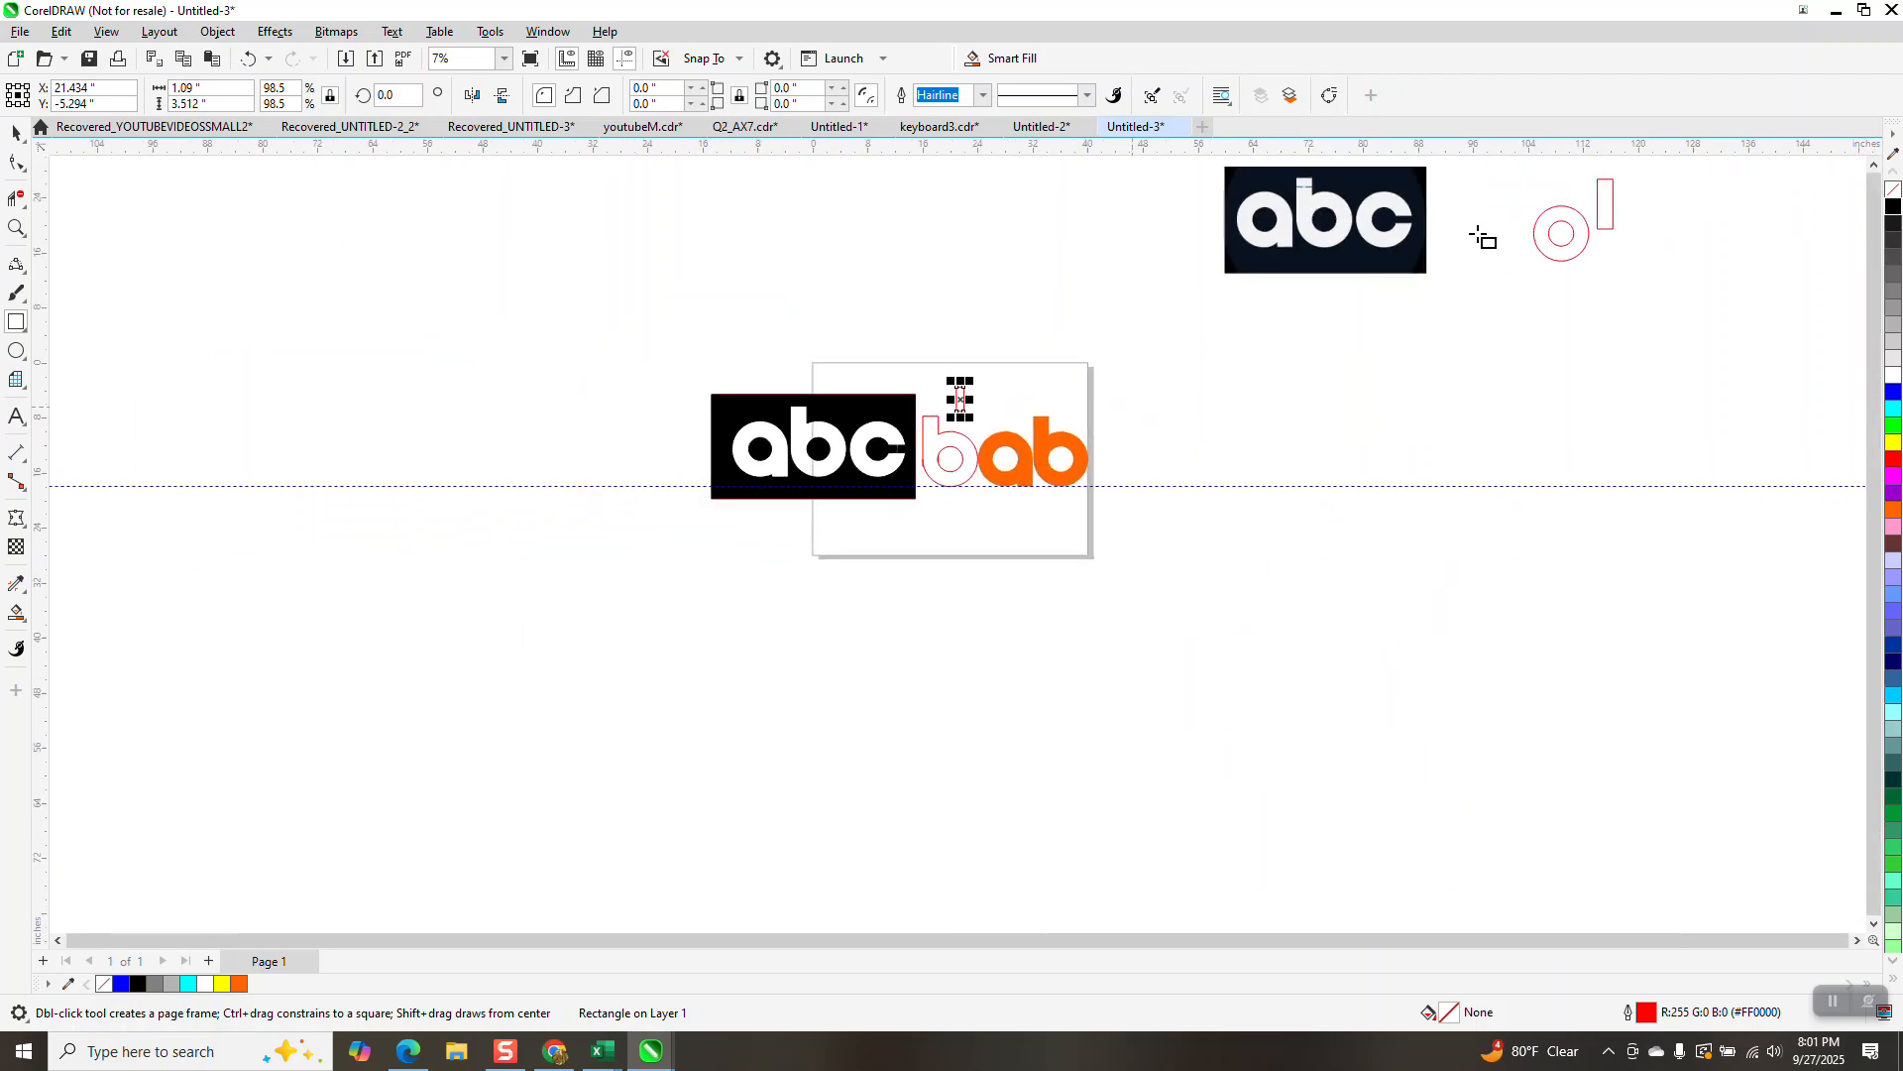
click(15, 133)
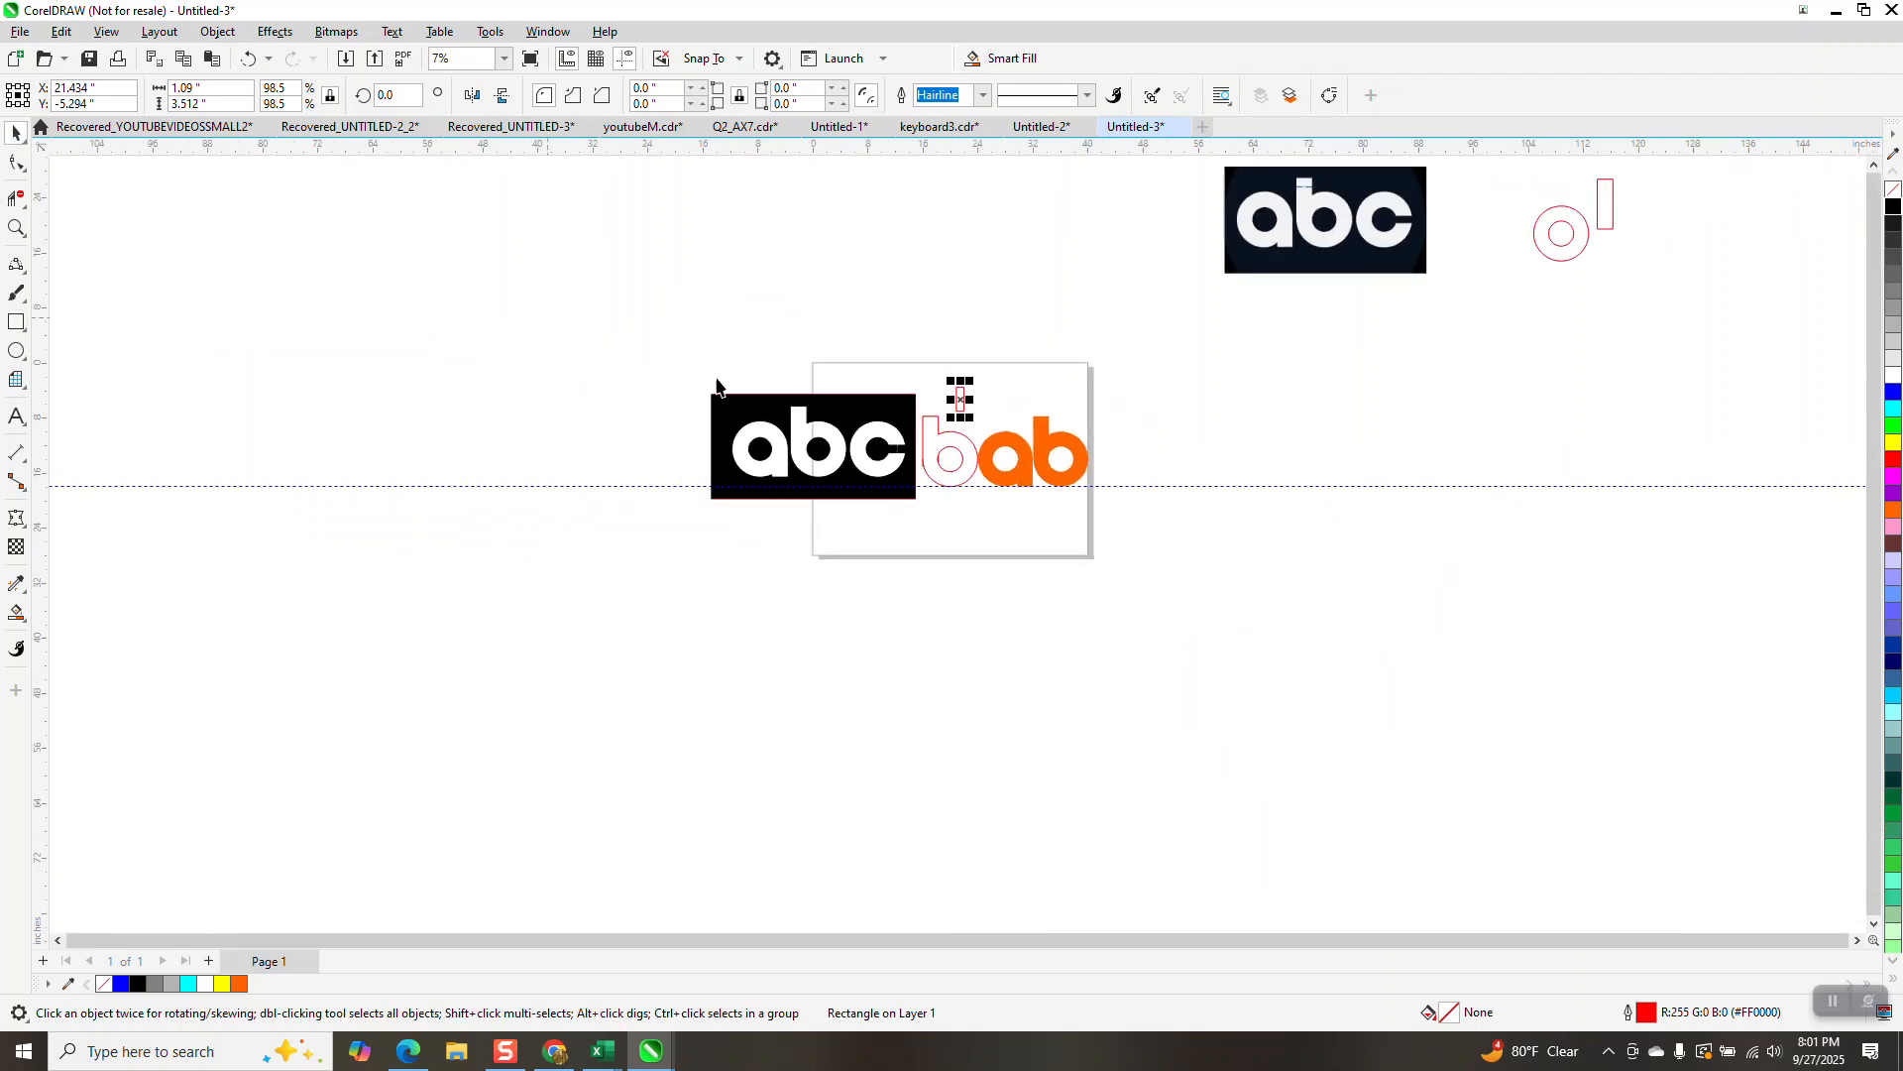
drag(859, 462, 669, 477)
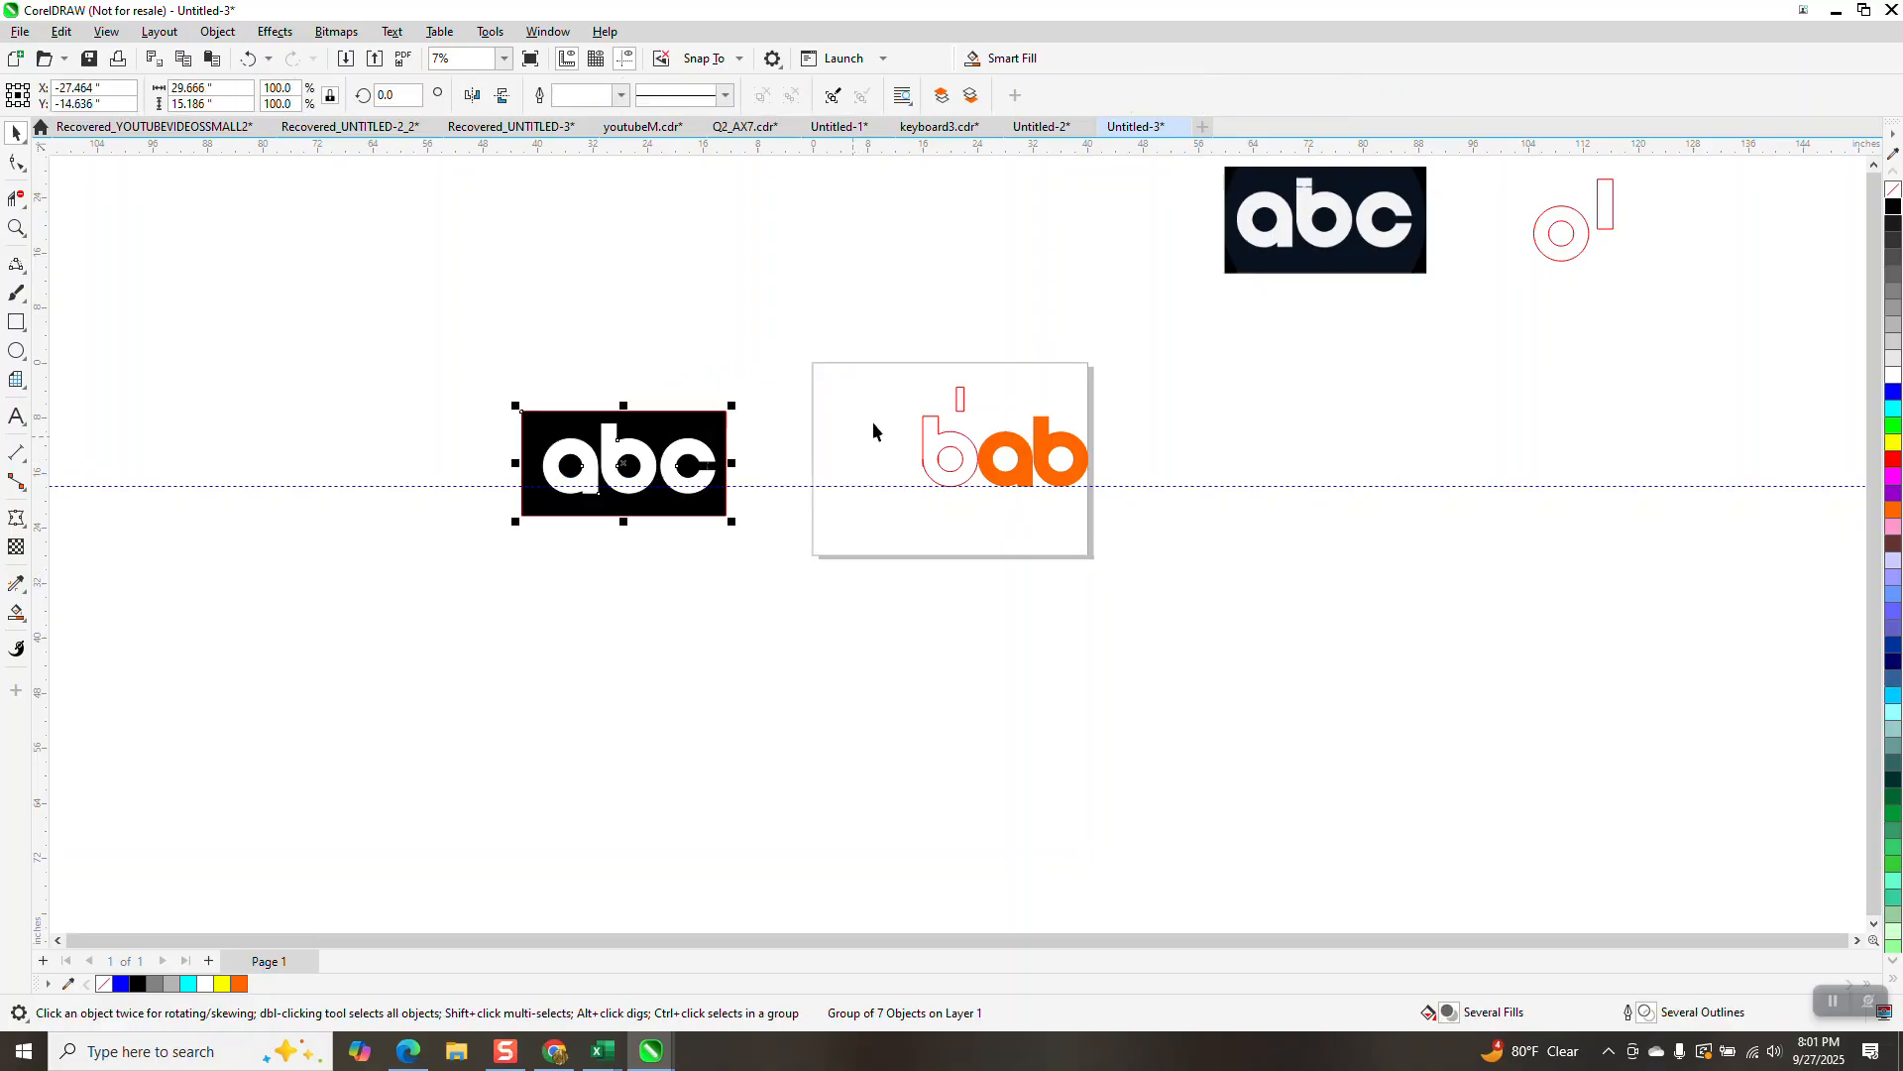
drag(901, 377, 986, 508)
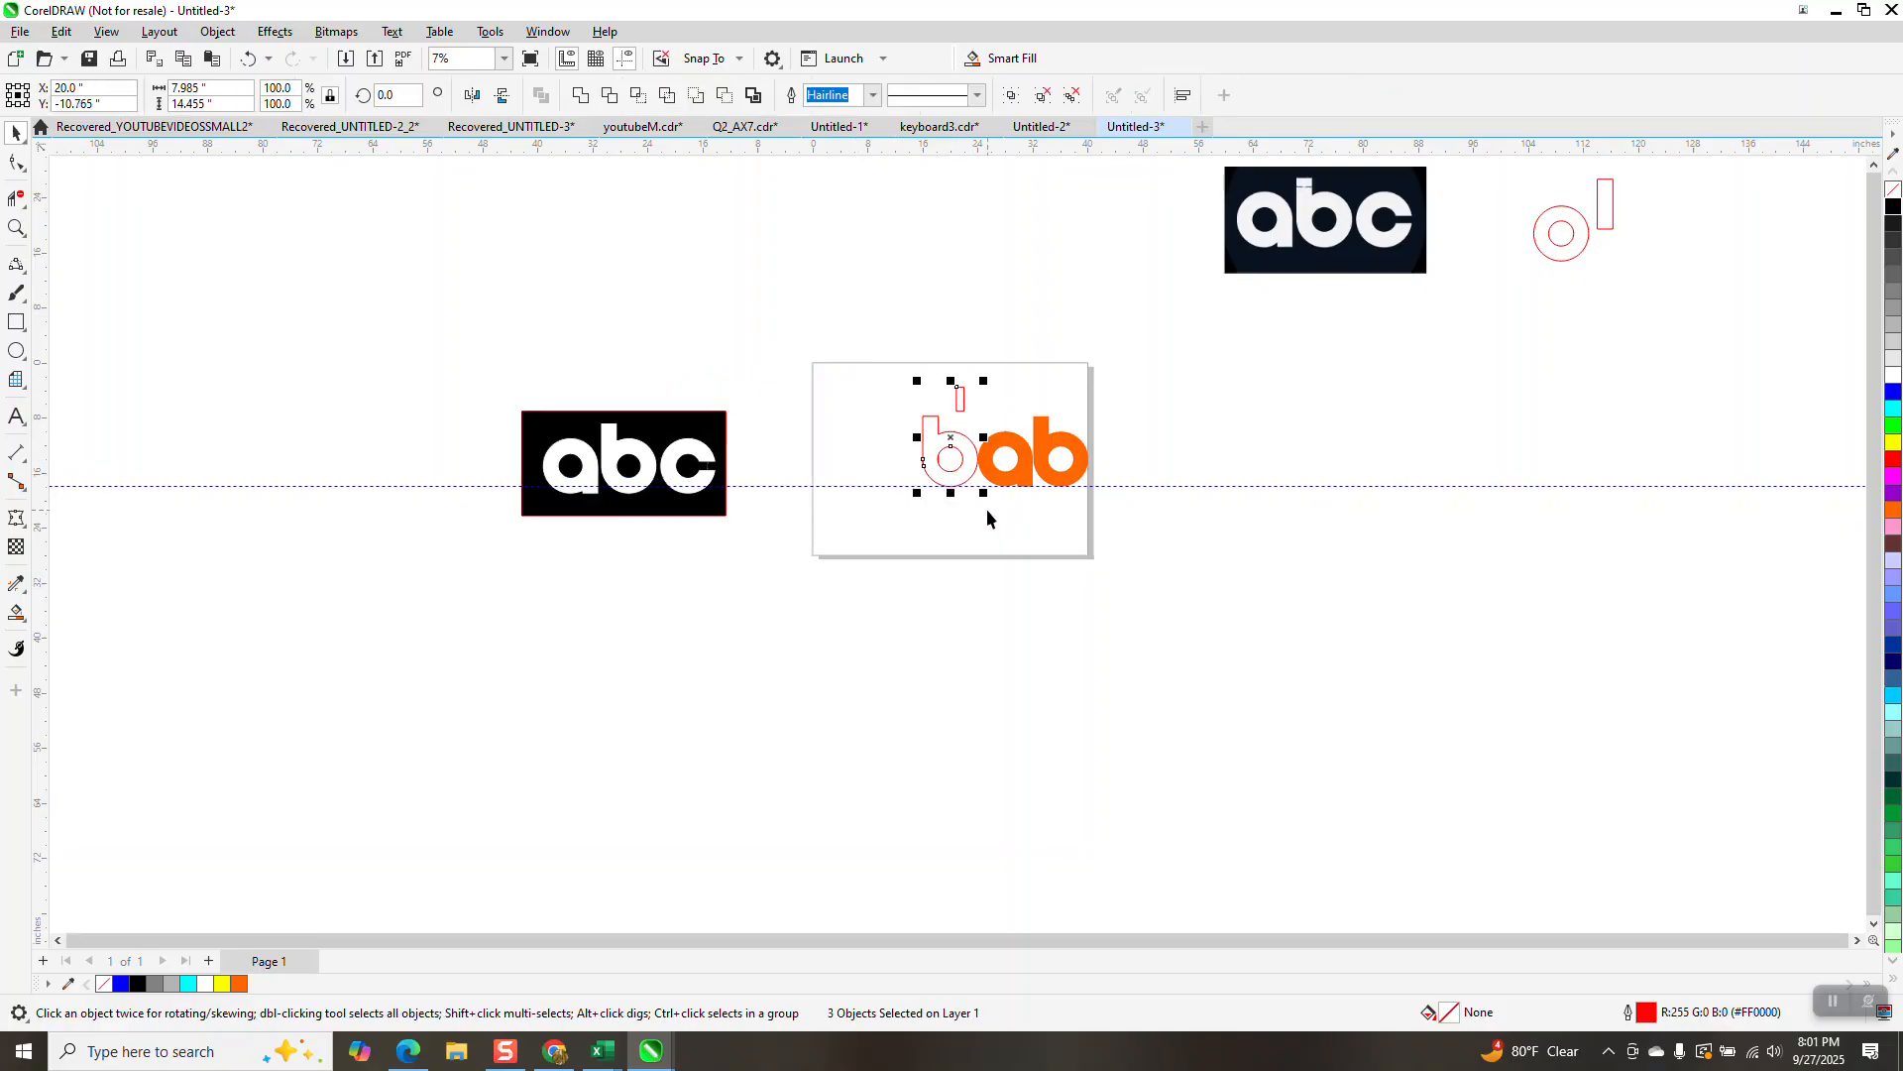
key(Delete)
click(1565, 257)
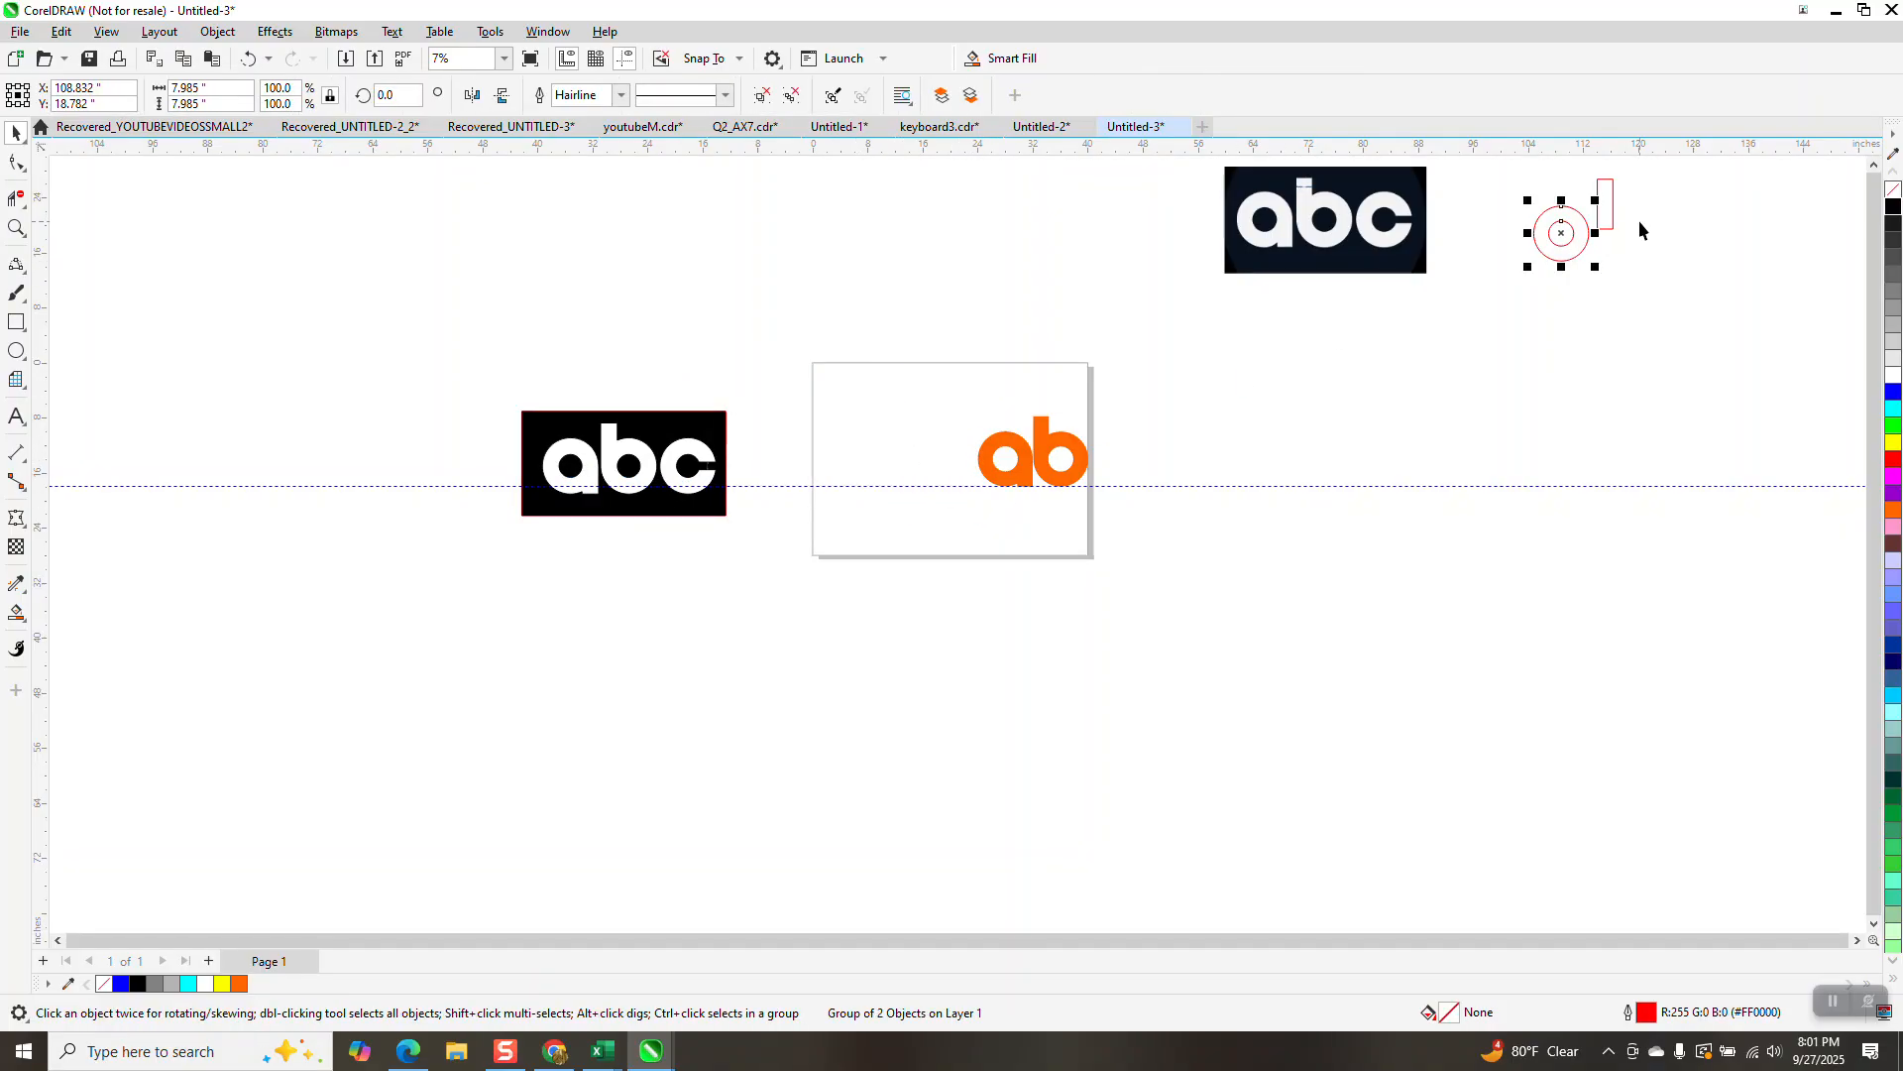
key(p)
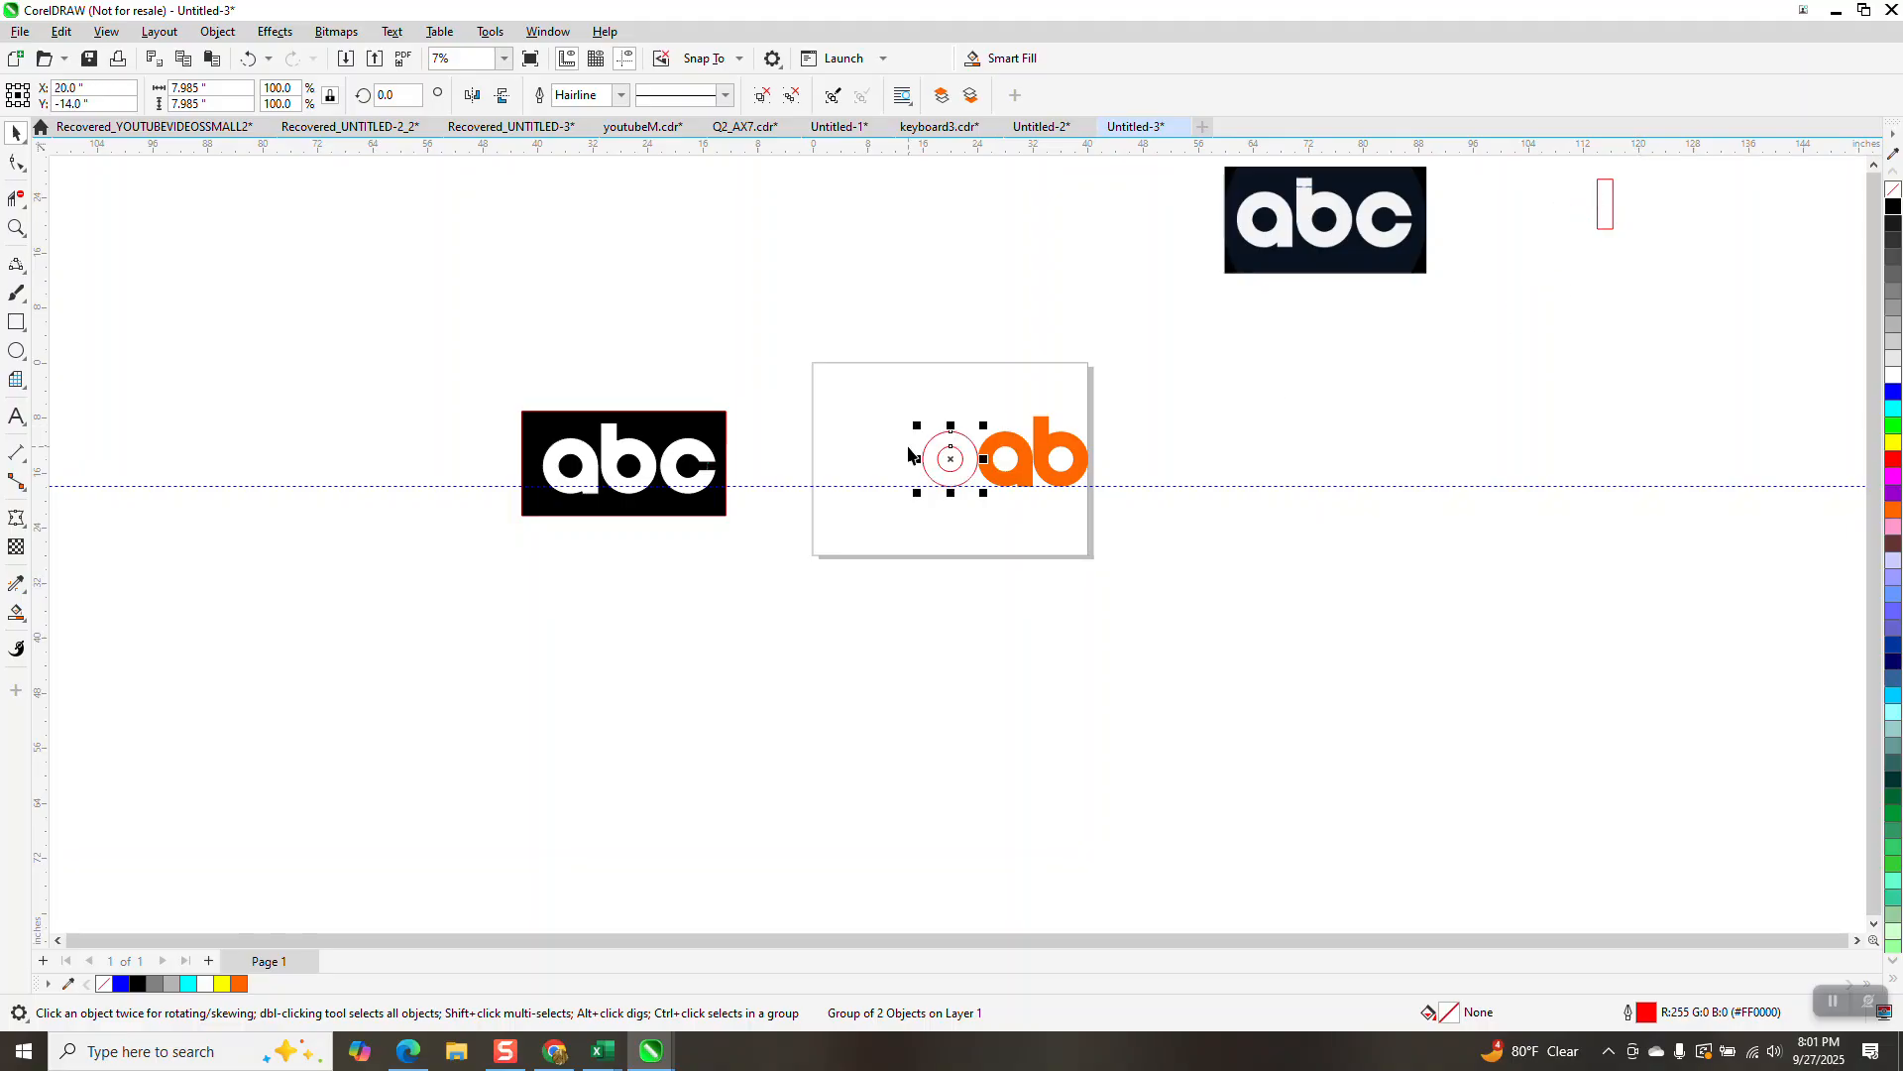
scroll(908, 455, down, 1)
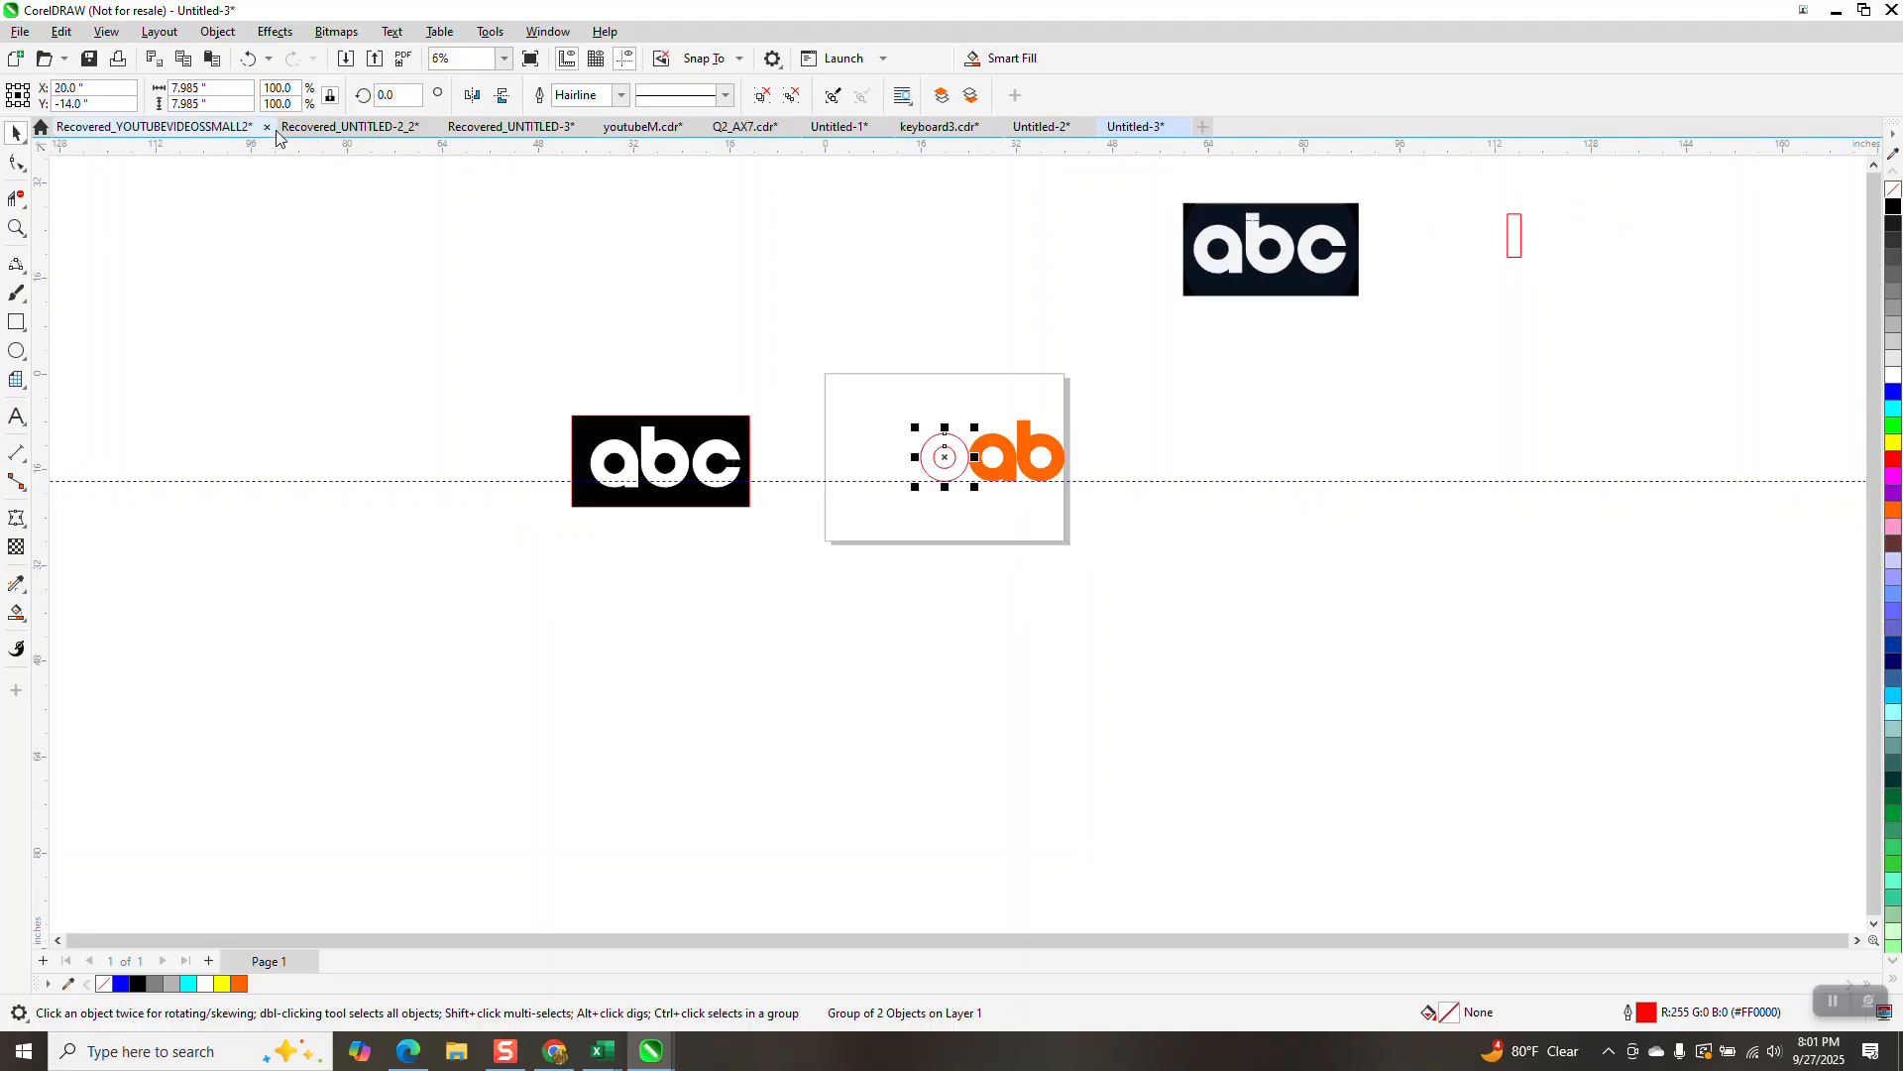
click(249, 59)
click(249, 59)
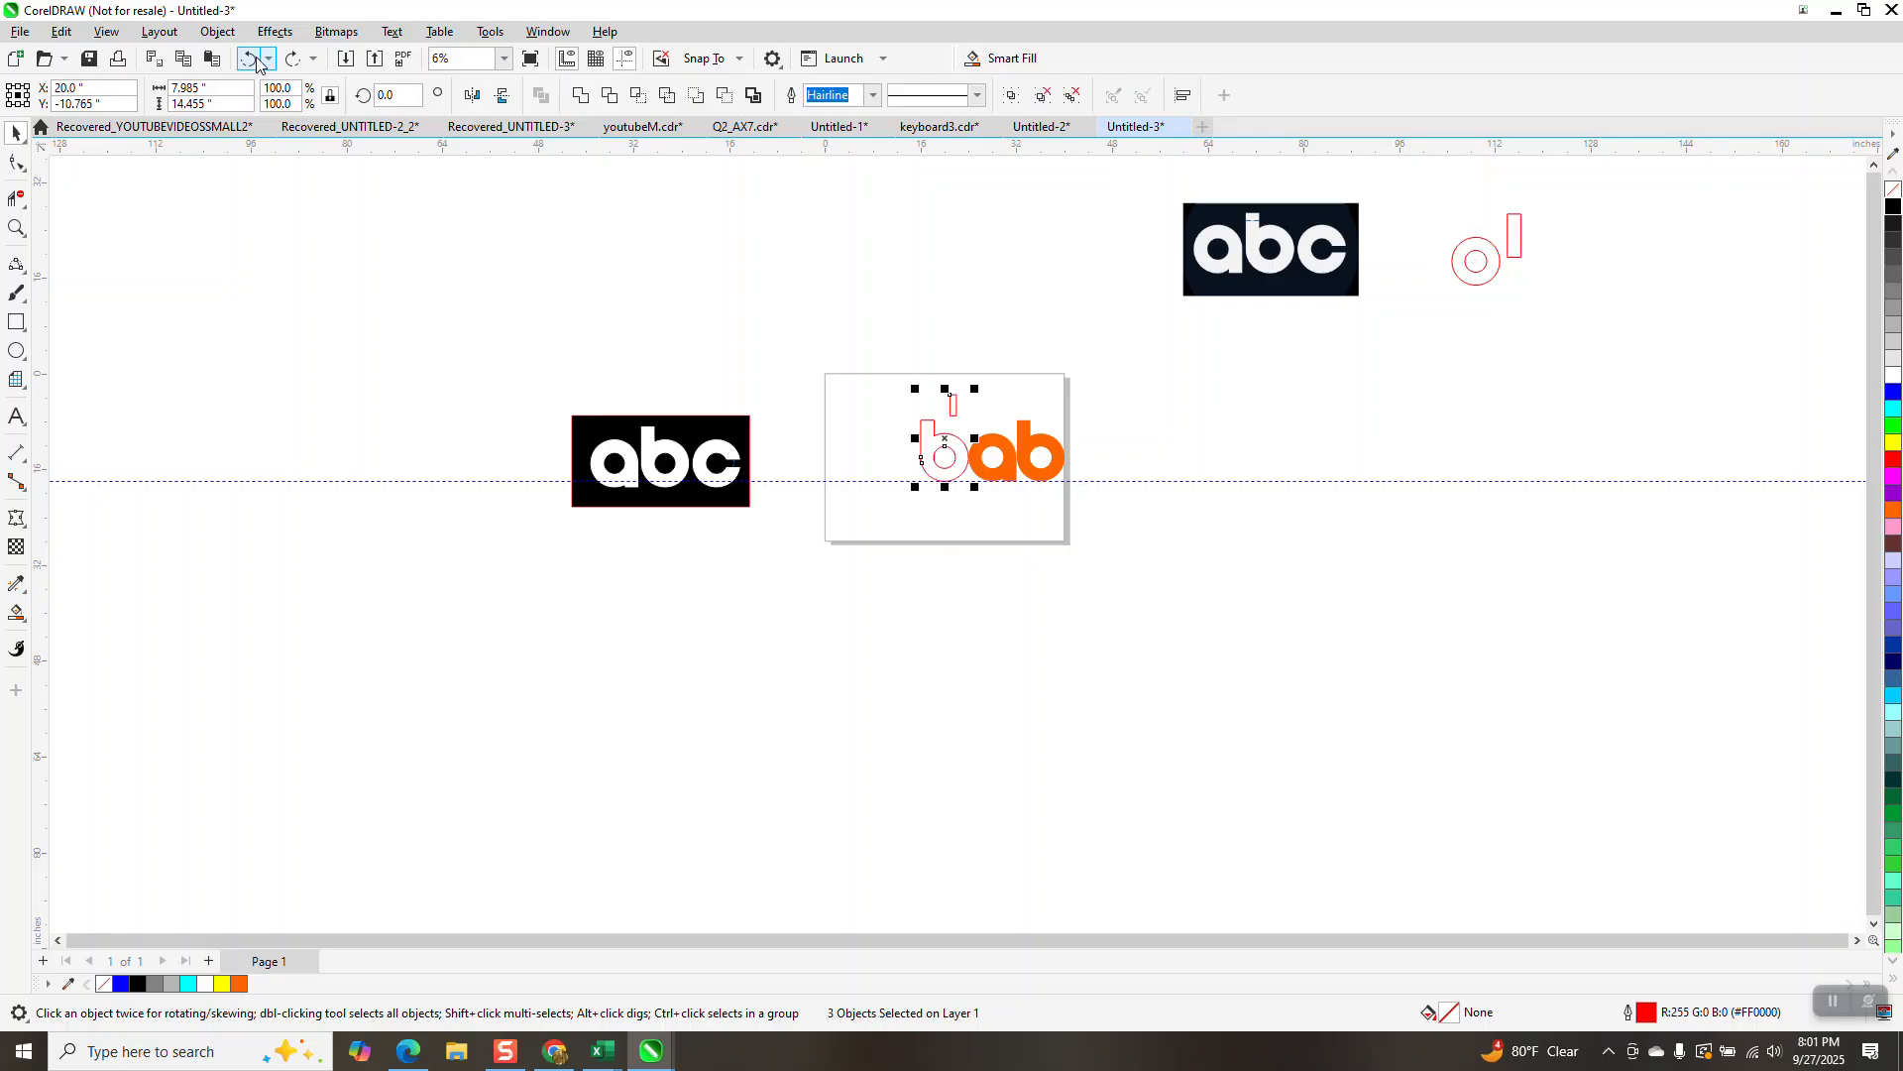
Step: Move the "b" outline's circles below the page and delete its stem, then centre the spare pair of concentric circles on the page
click(934, 452)
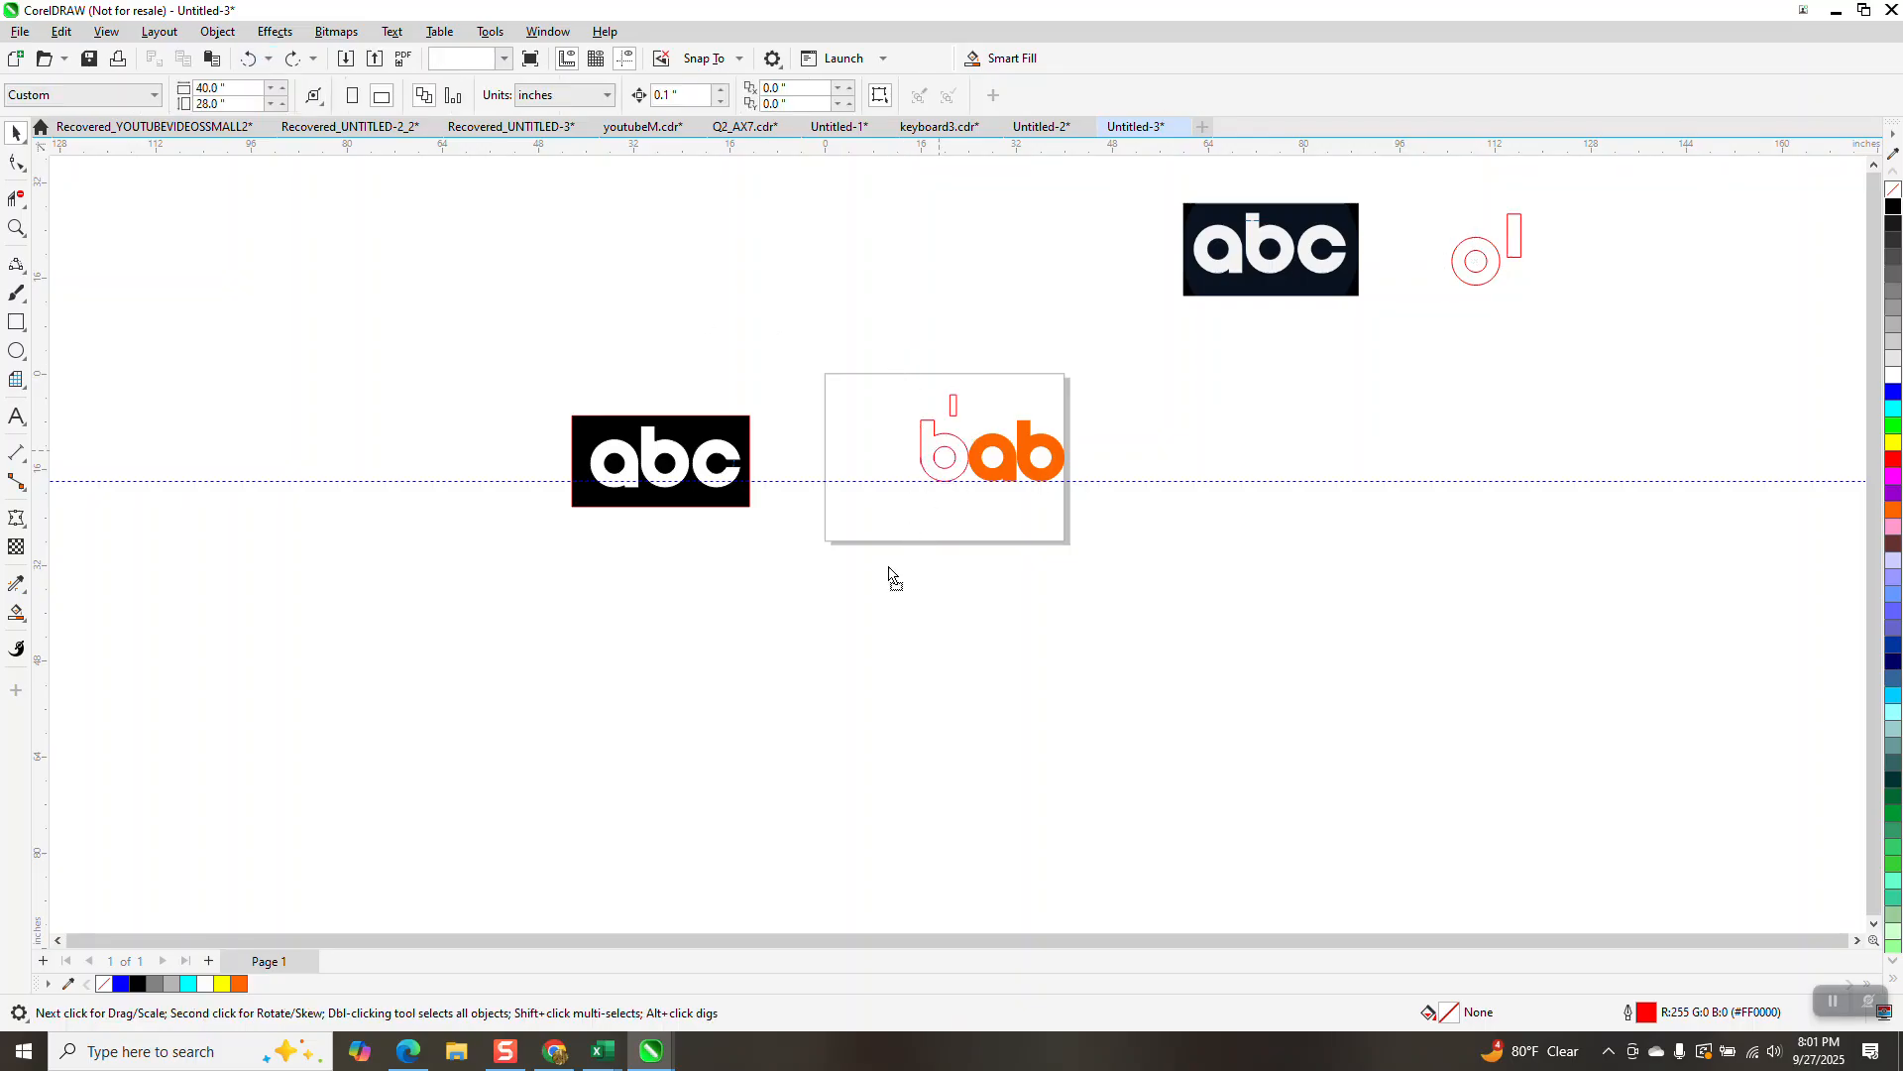
drag(909, 526, 846, 642)
click(918, 420)
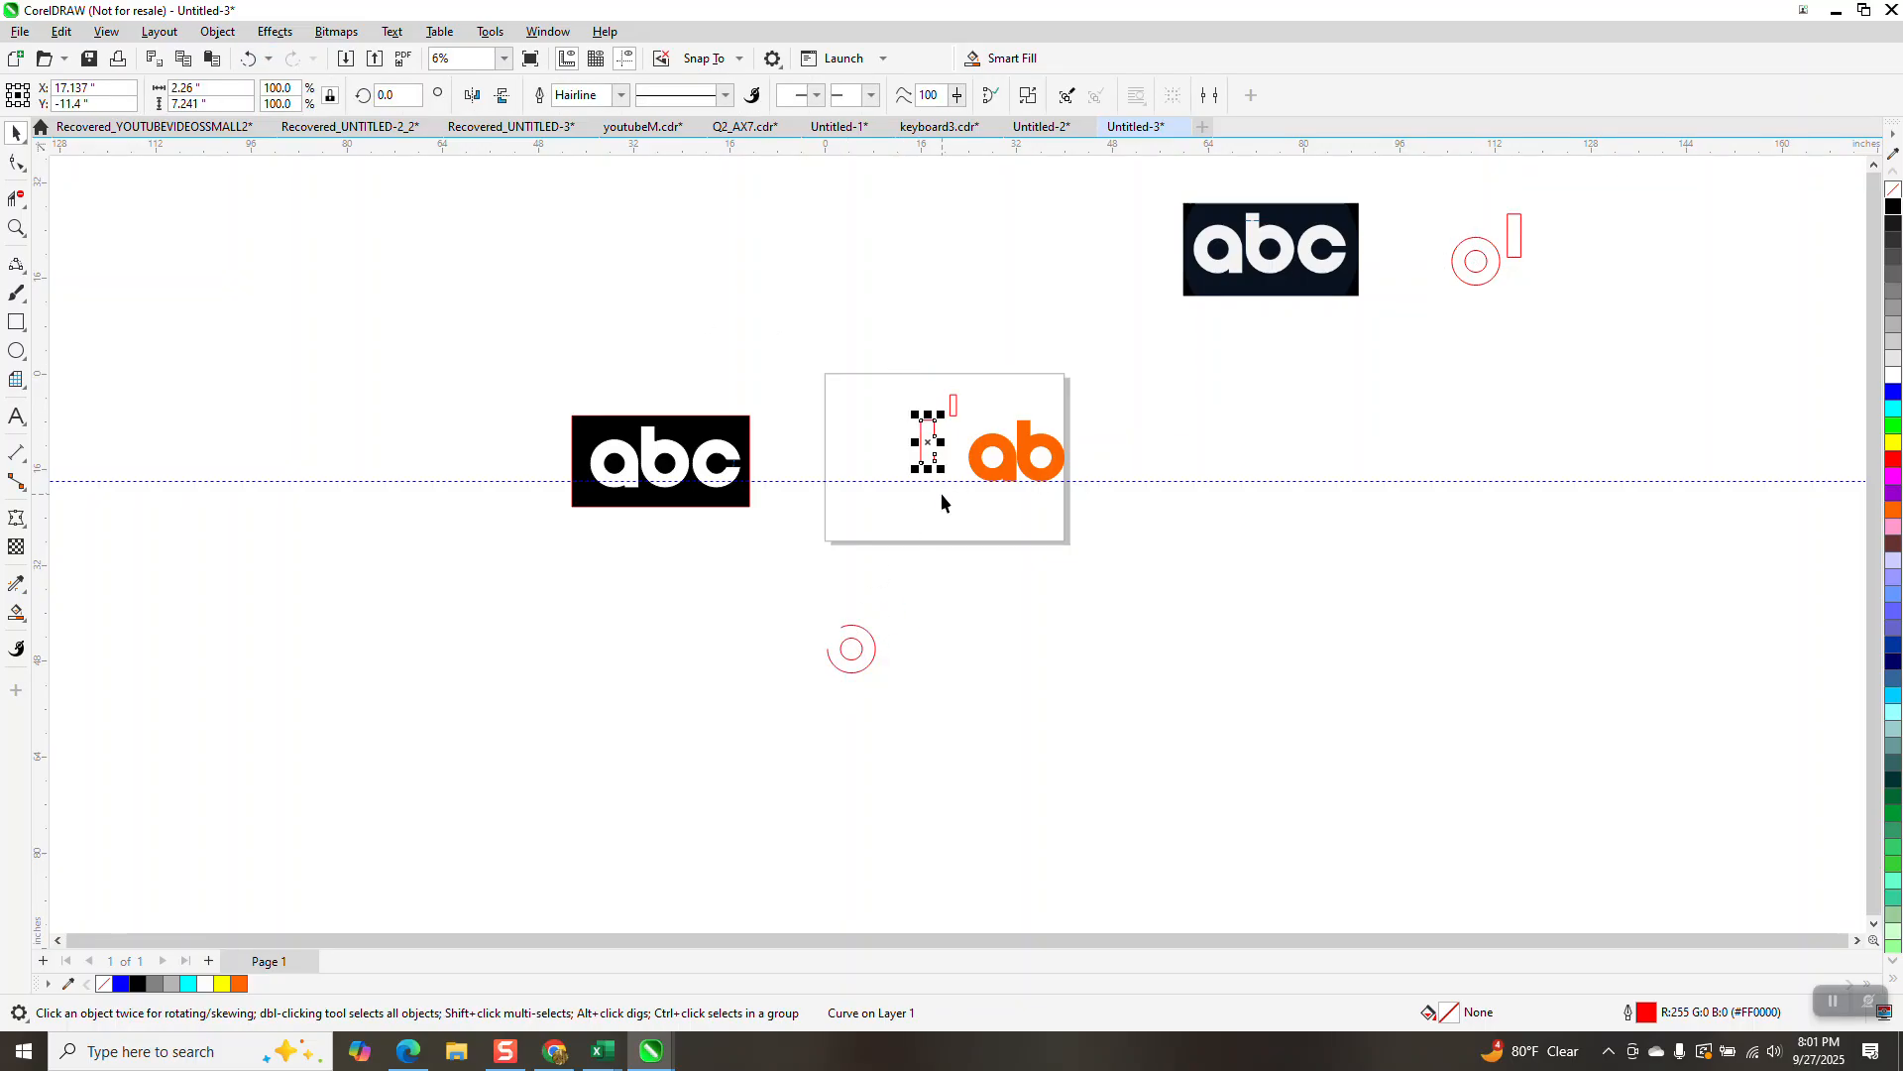
key(Delete)
click(1467, 282)
key(p)
Step: Rotate the narrow upright rectangle by 90 degrees and centre it on the page inside the concentric circles
click(15, 228)
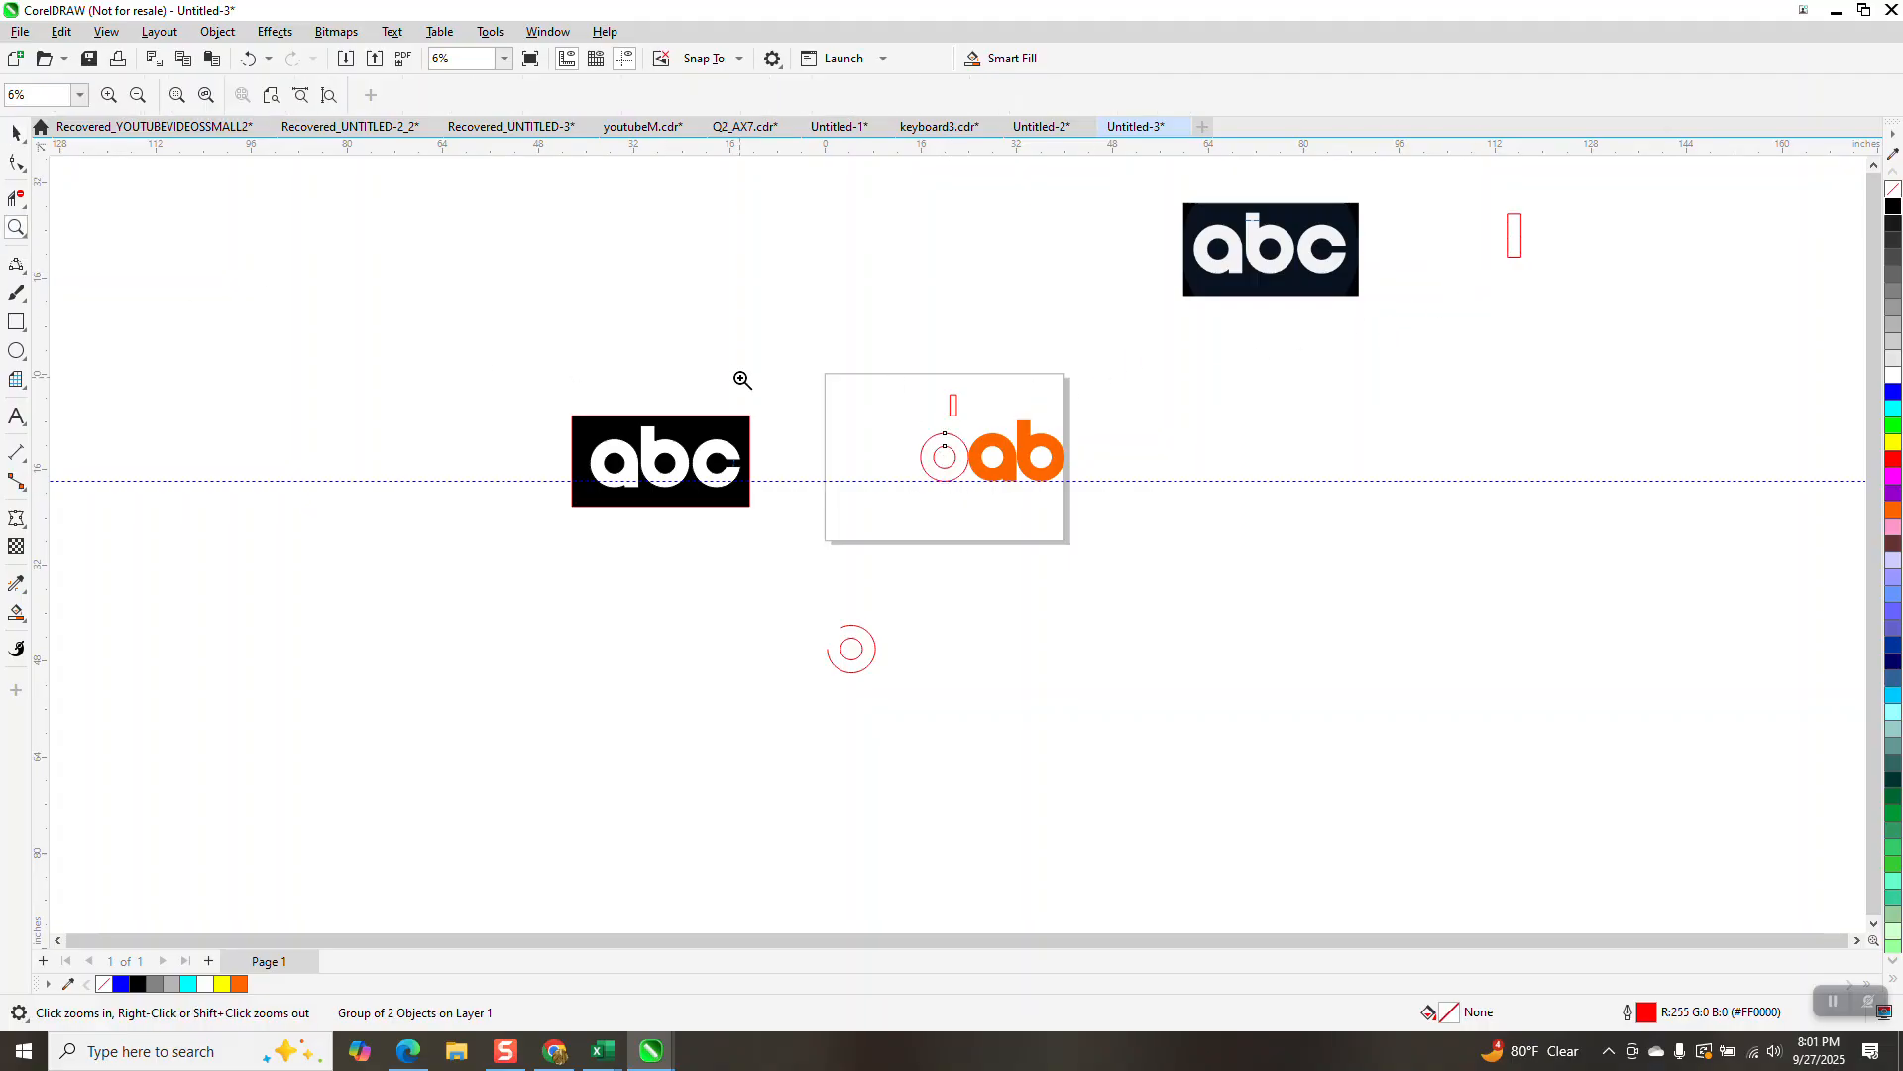
drag(898, 365, 1175, 585)
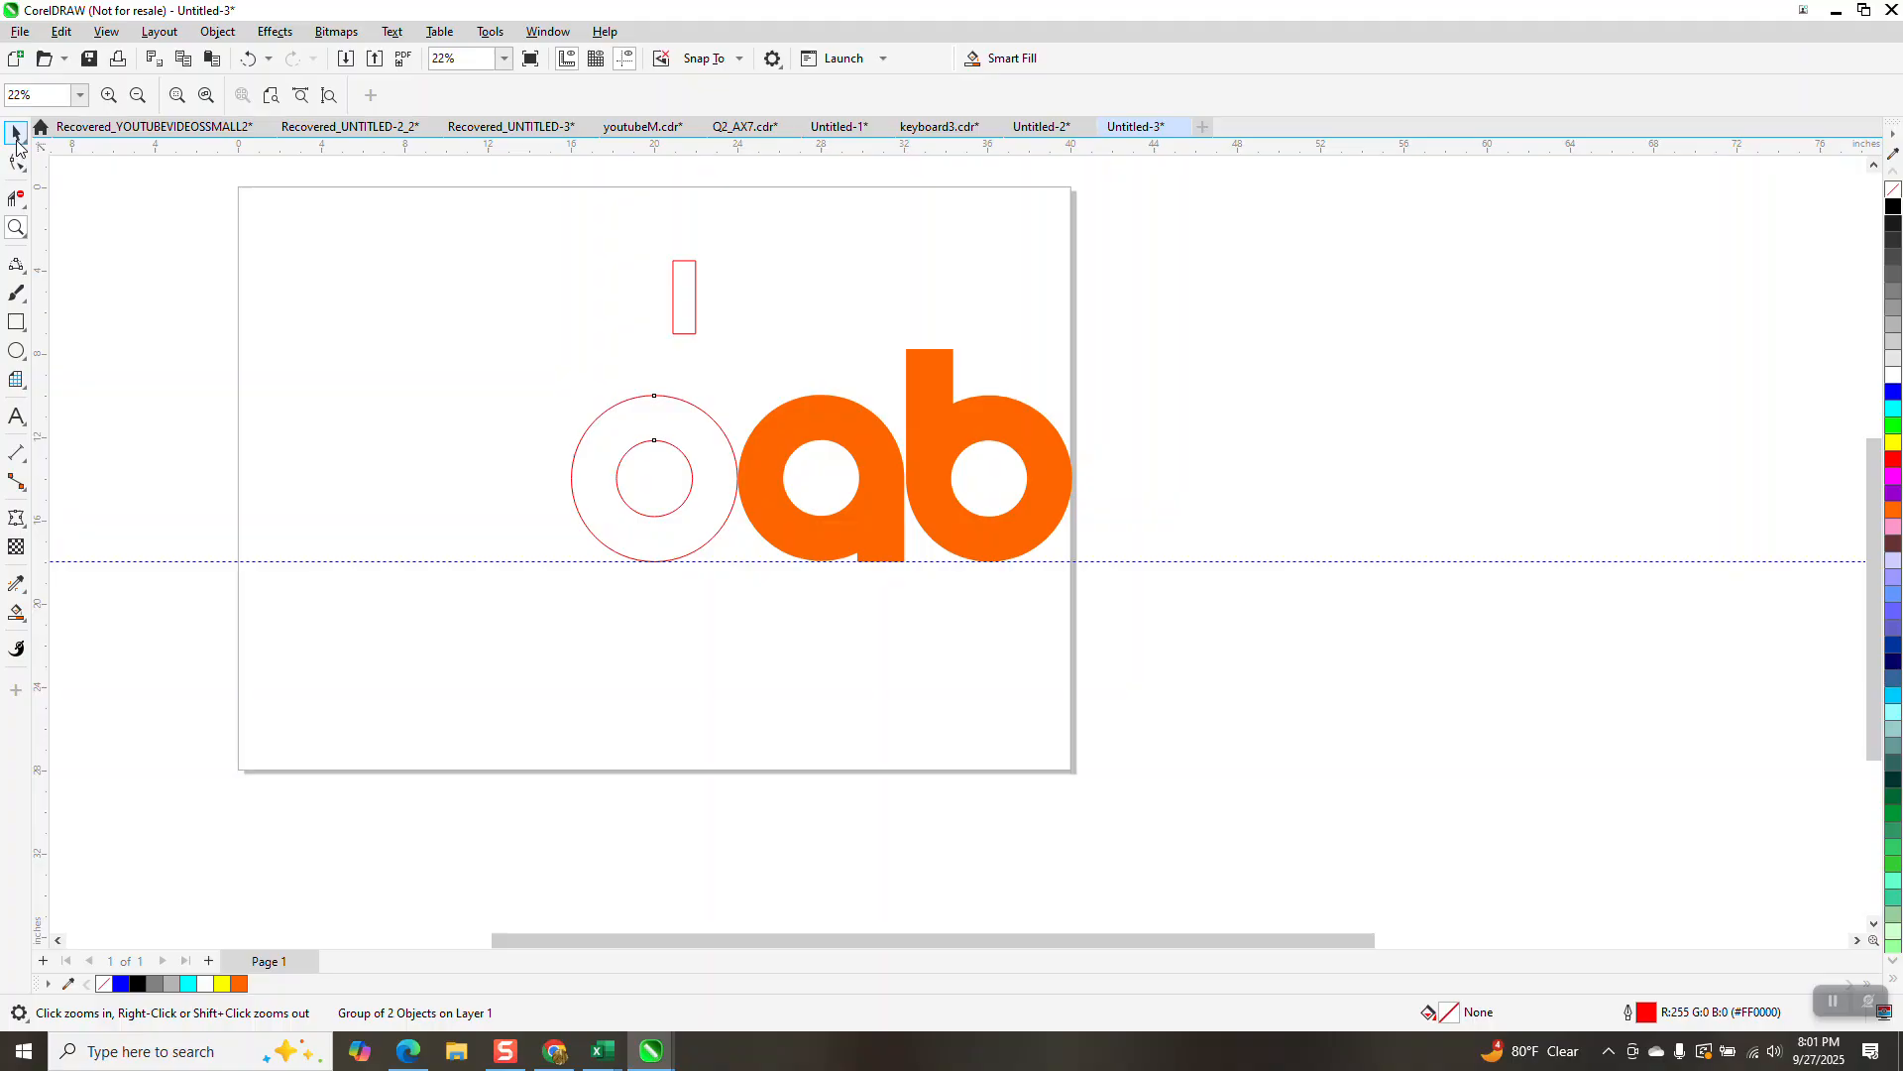
click(15, 132)
click(698, 288)
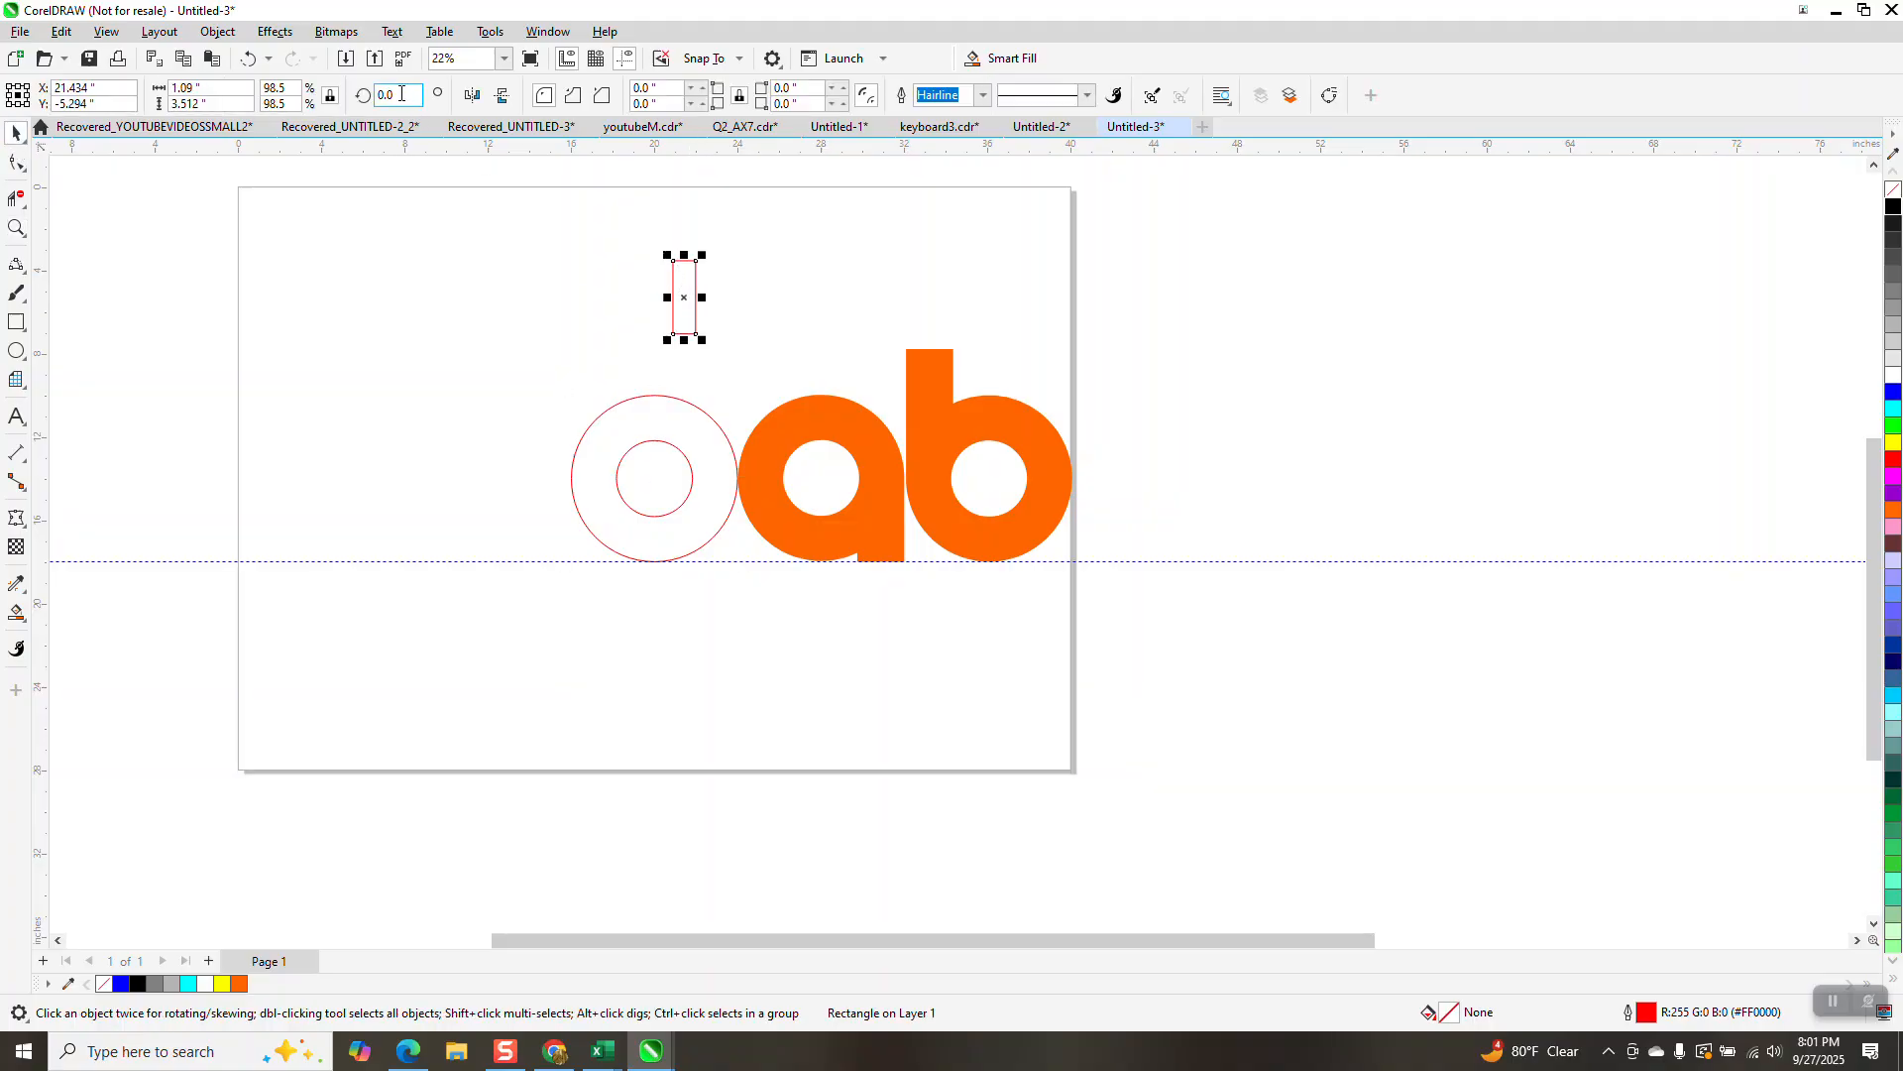
text(90)
key(Return)
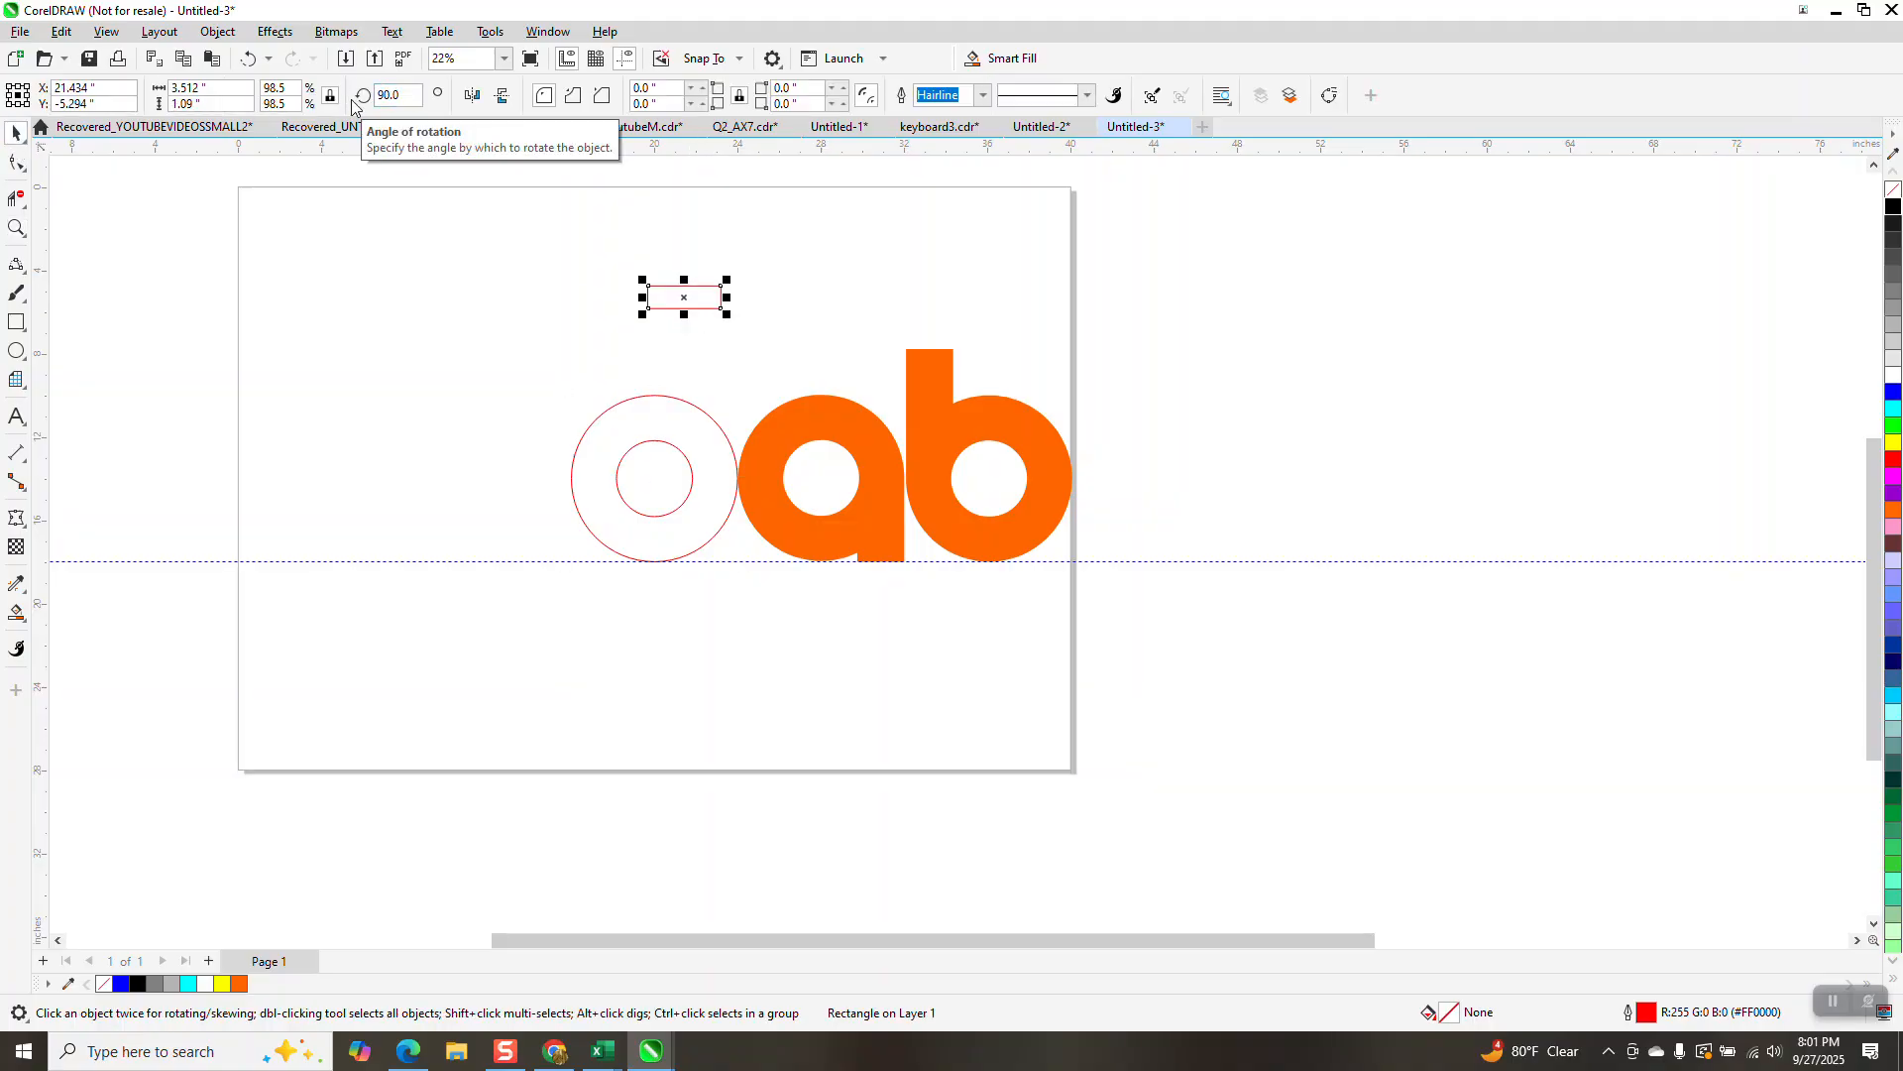
key(p)
Step: Align the horizontal rectangle to the outer circle's right edge and fill the resulting "c" shape with orange using Smart Fill
drag(488, 374, 749, 569)
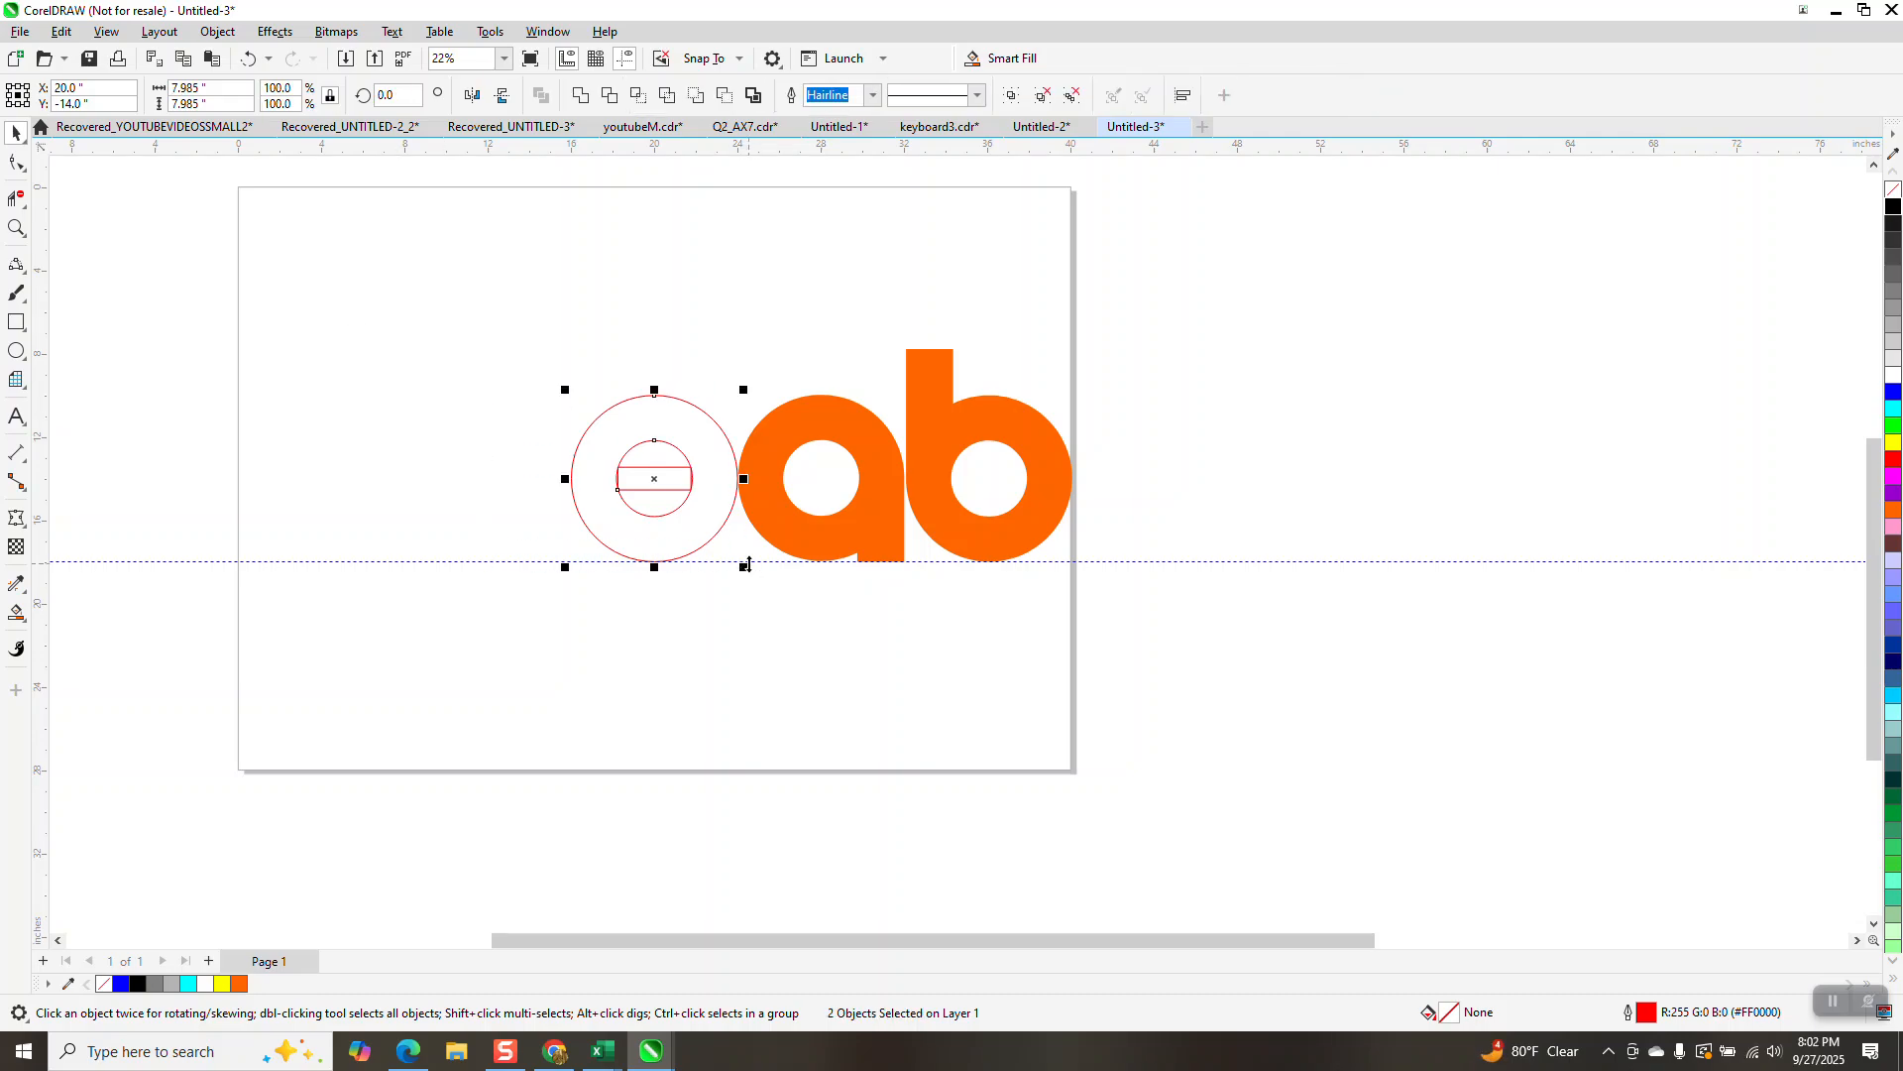
key(r)
scroll(727, 497, down, 1)
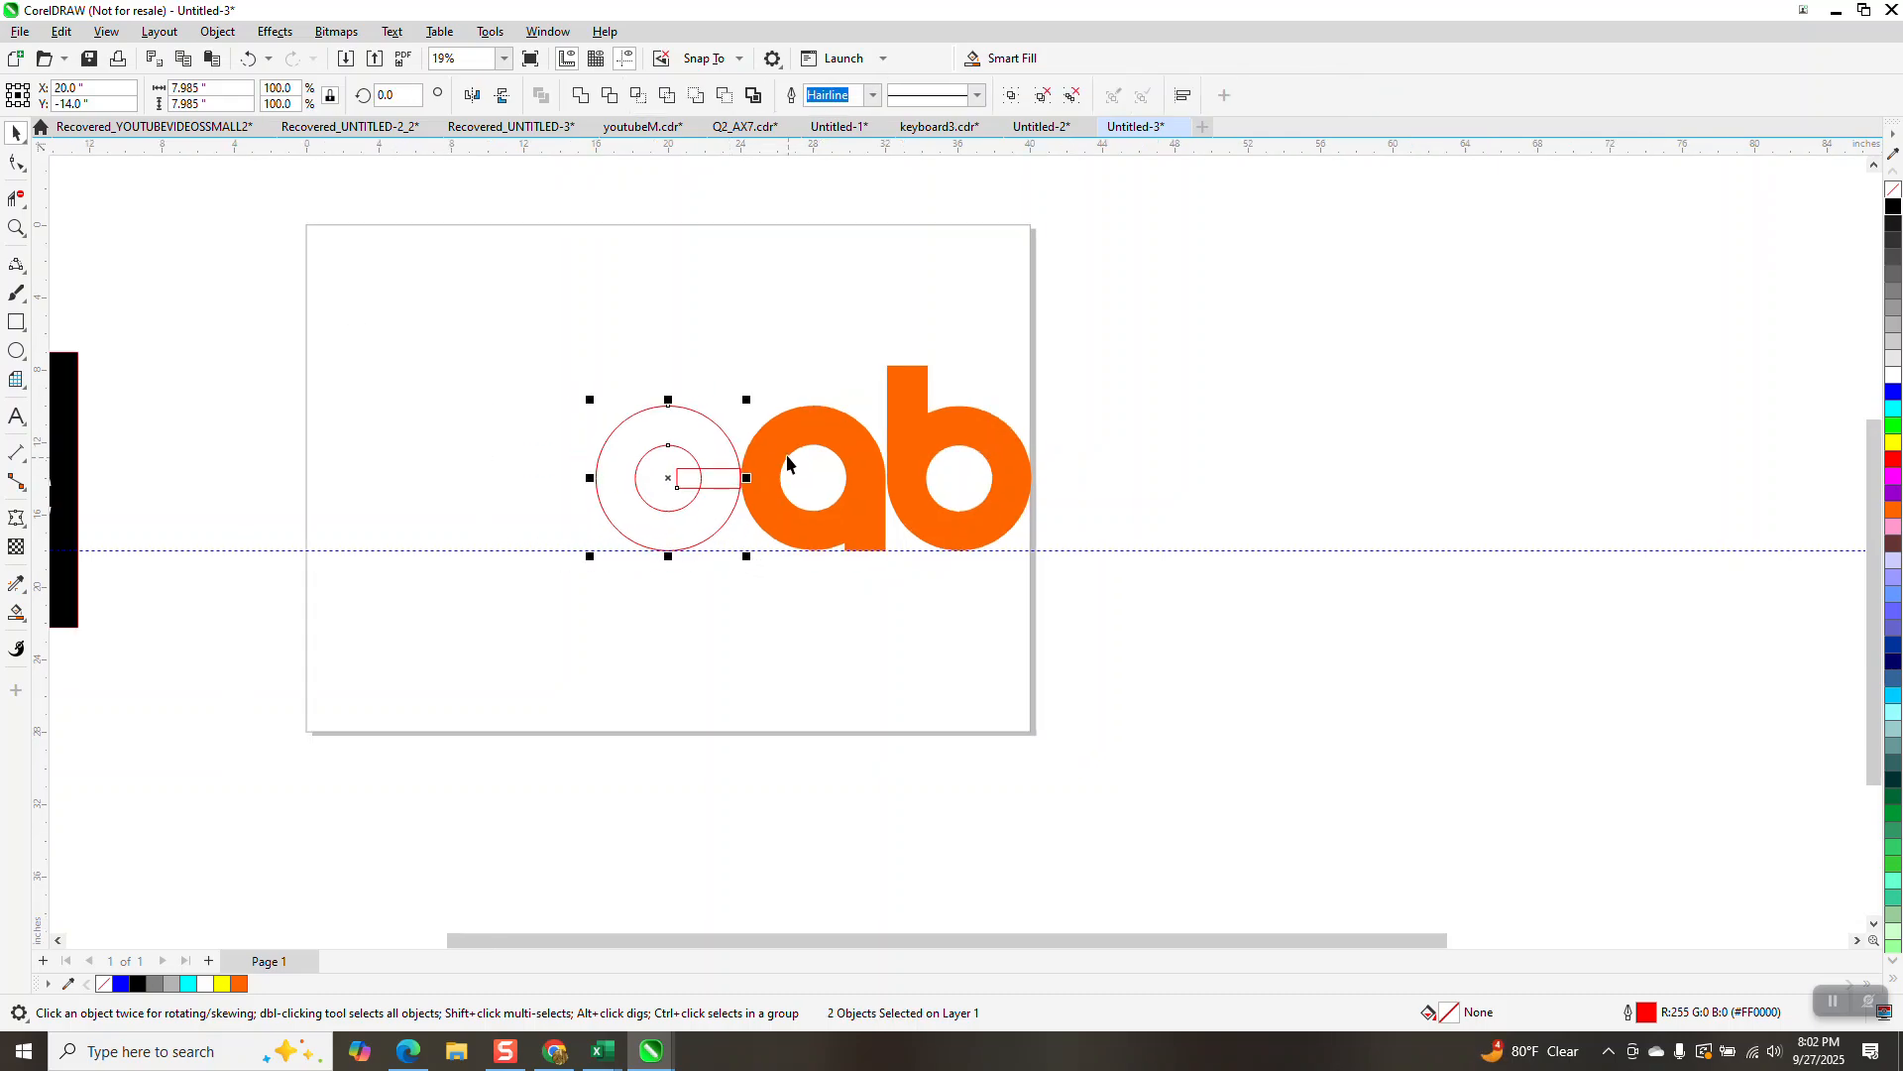
click(16, 613)
click(665, 437)
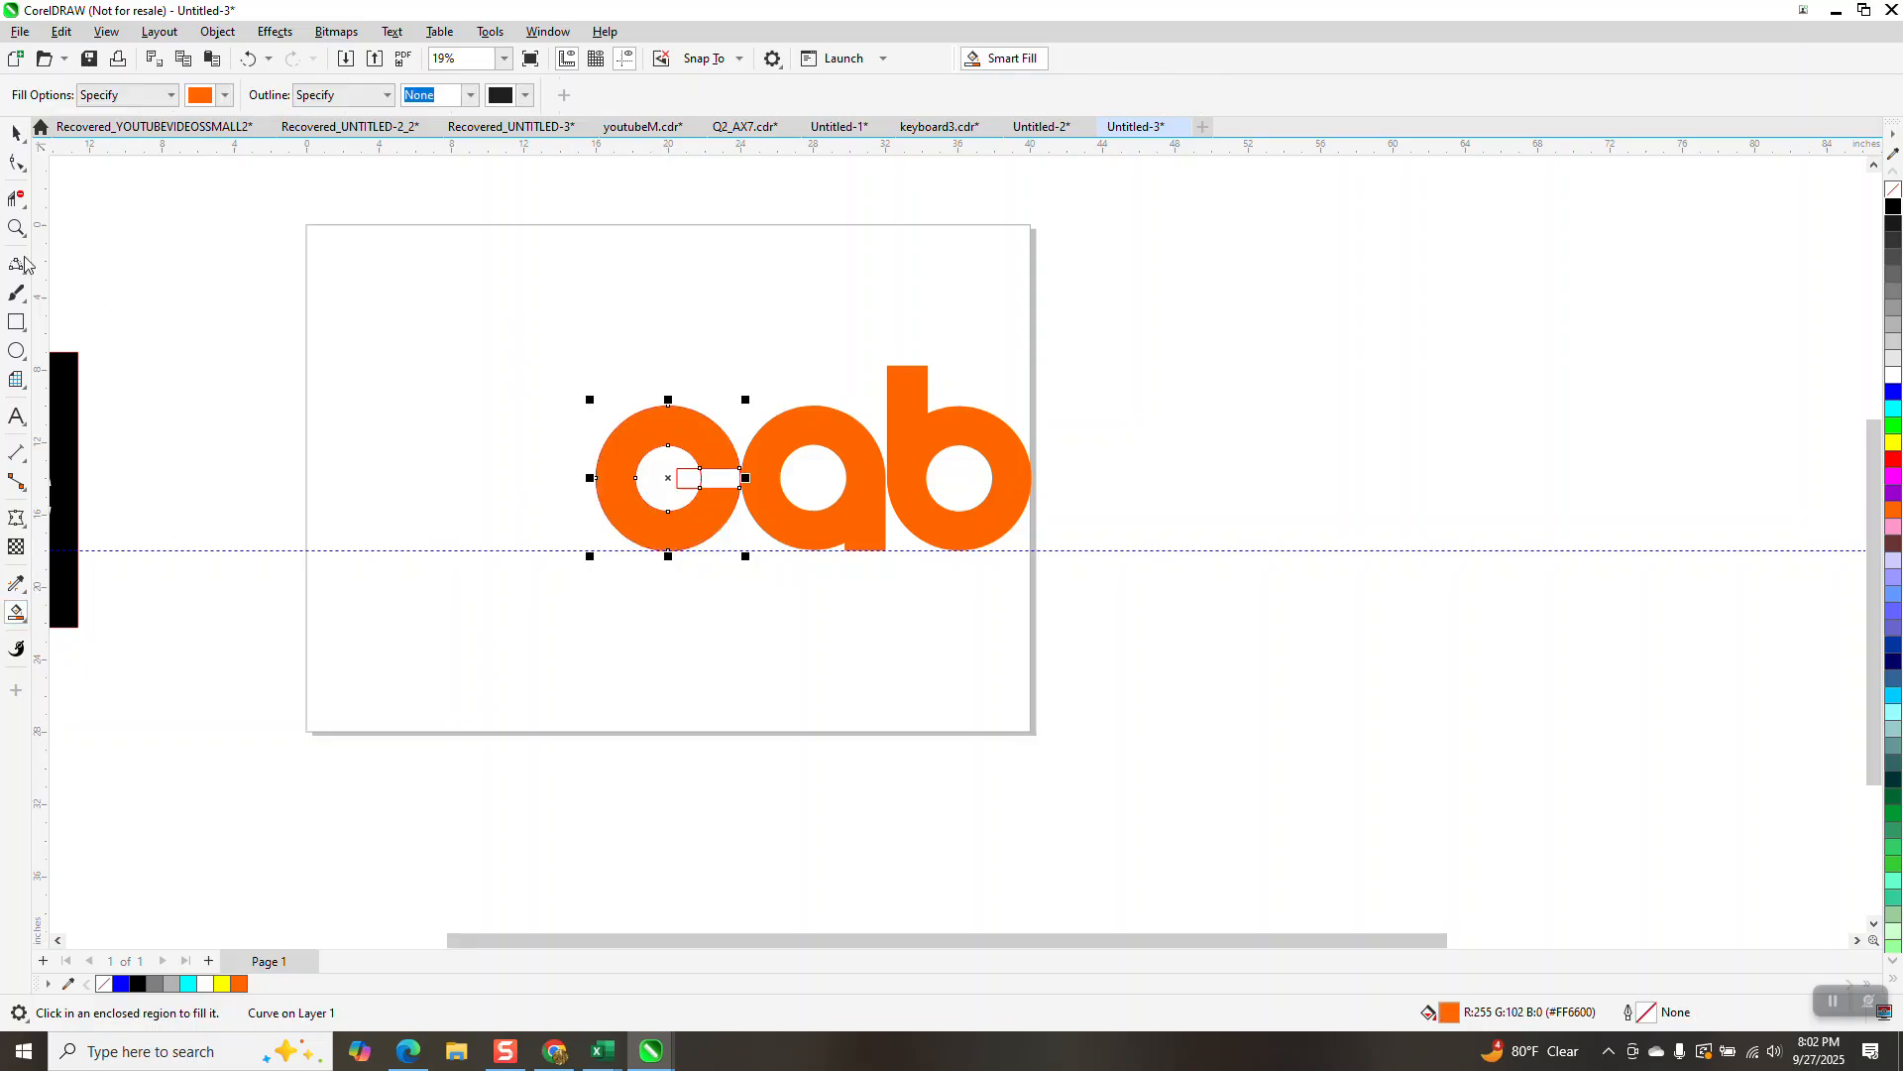
Step: Move the orange "c" to the right of the "b" and delete the circle and rectangle outlines left in its place
click(16, 132)
drag(699, 437, 1142, 437)
drag(587, 383, 753, 560)
key(Delete)
Step: Move the original dark logo image behind the orange letters, matching its white "c" to the orange "c"
scroll(692, 544, down, 2)
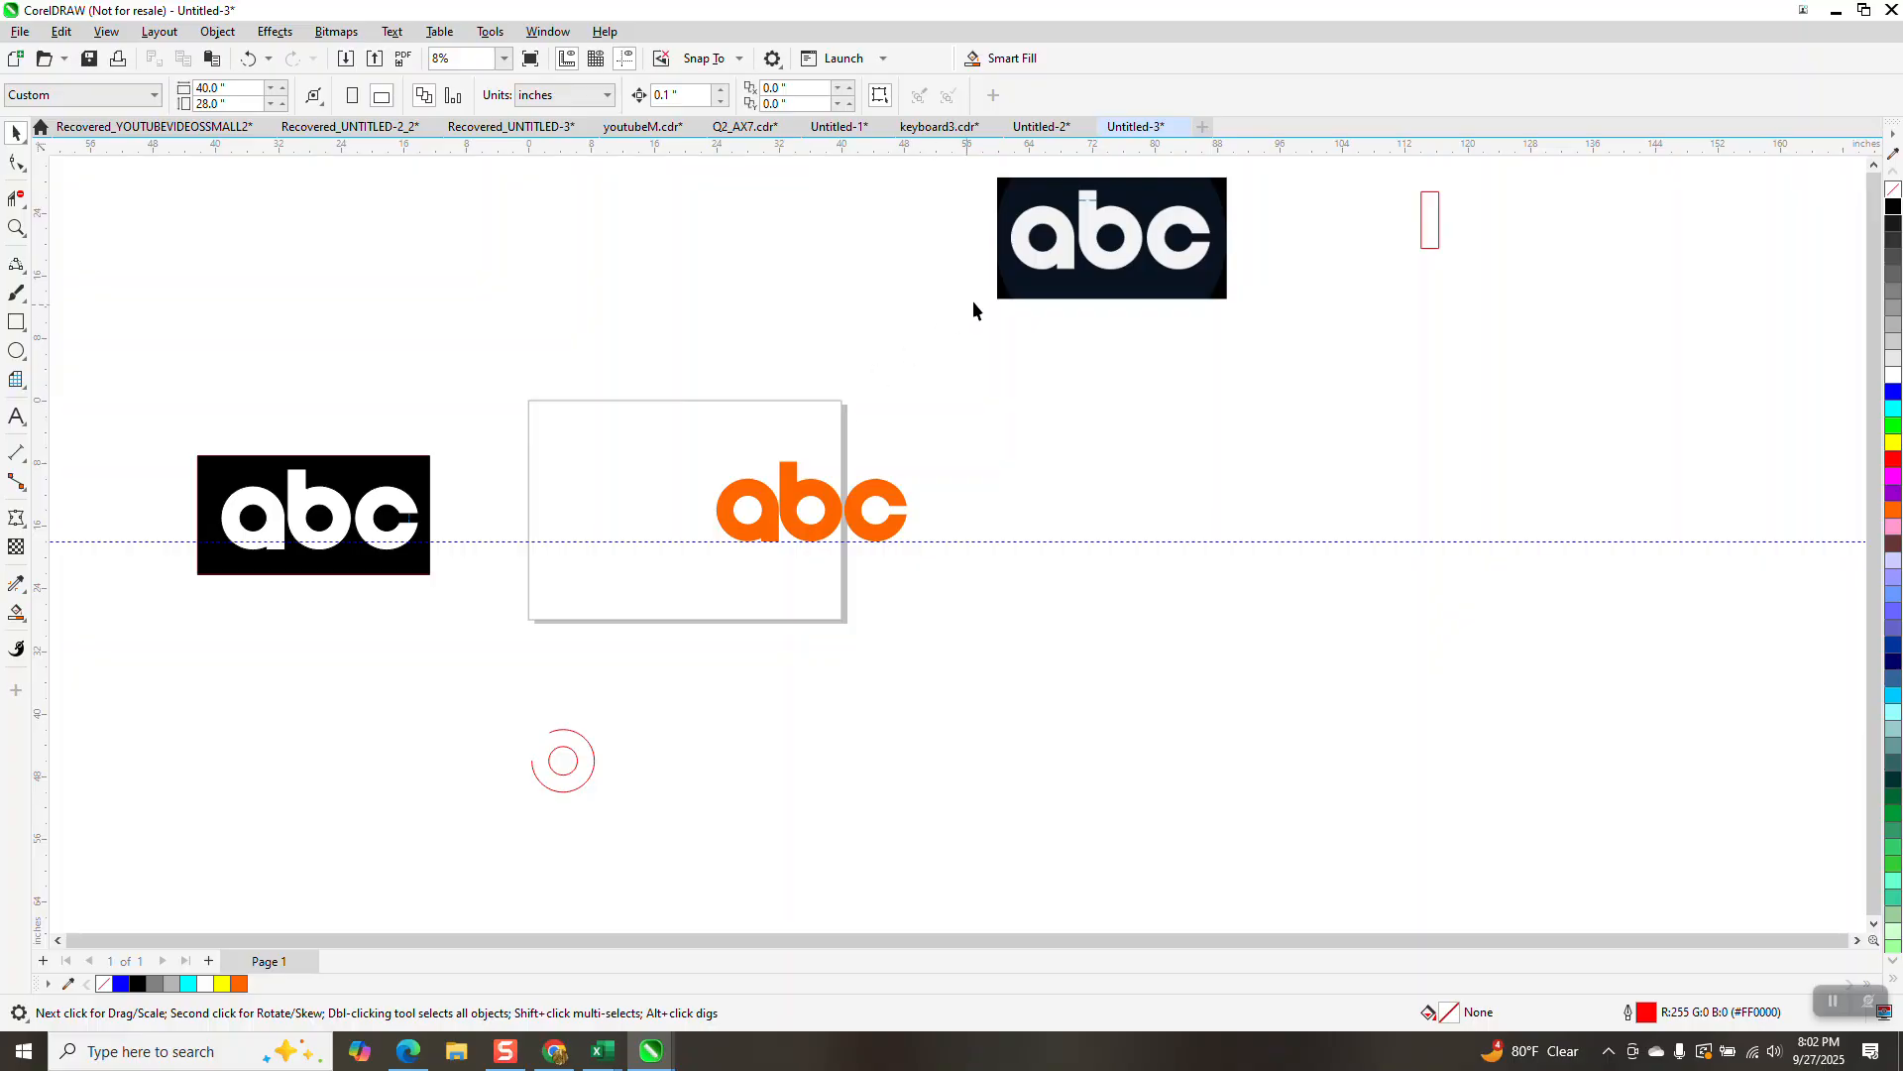
drag(1066, 260, 759, 645)
click(17, 230)
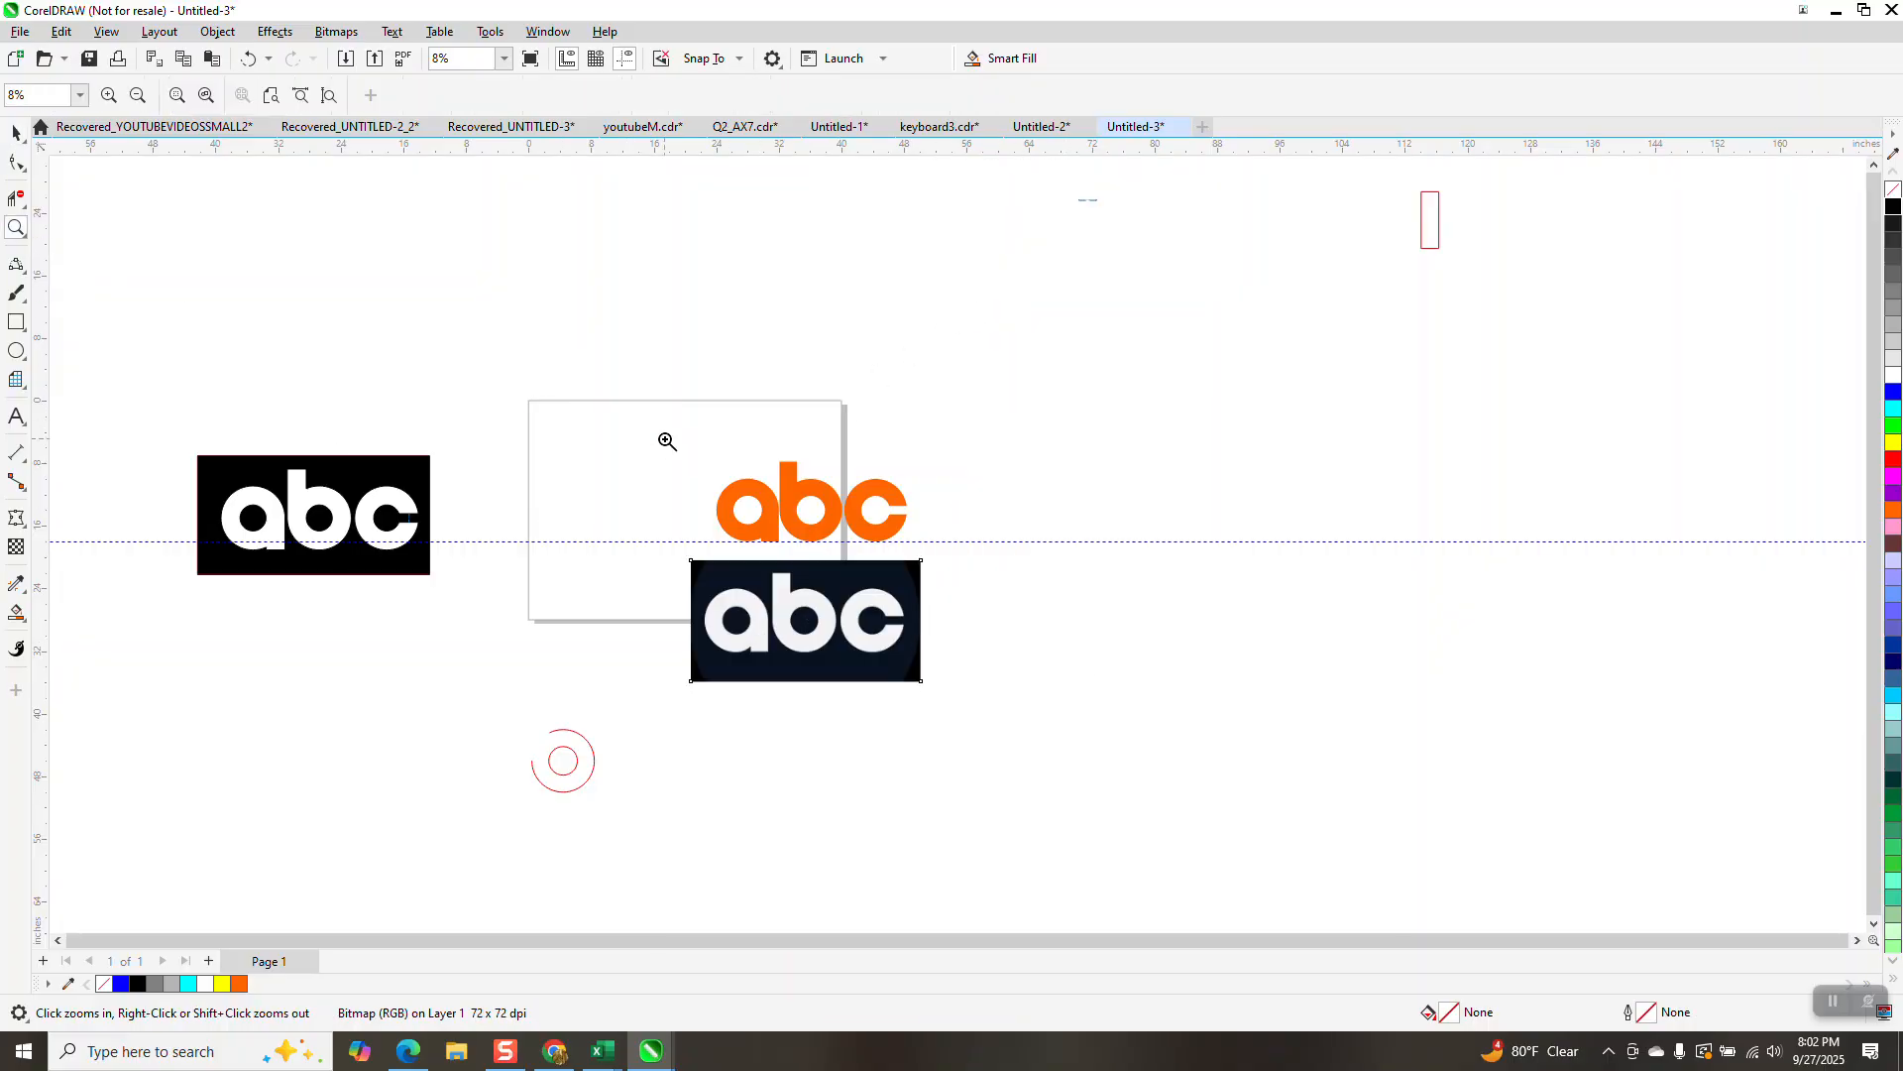
click(15, 132)
drag(841, 634, 852, 531)
click(18, 230)
drag(684, 408, 950, 651)
click(16, 132)
drag(1124, 600, 1115, 580)
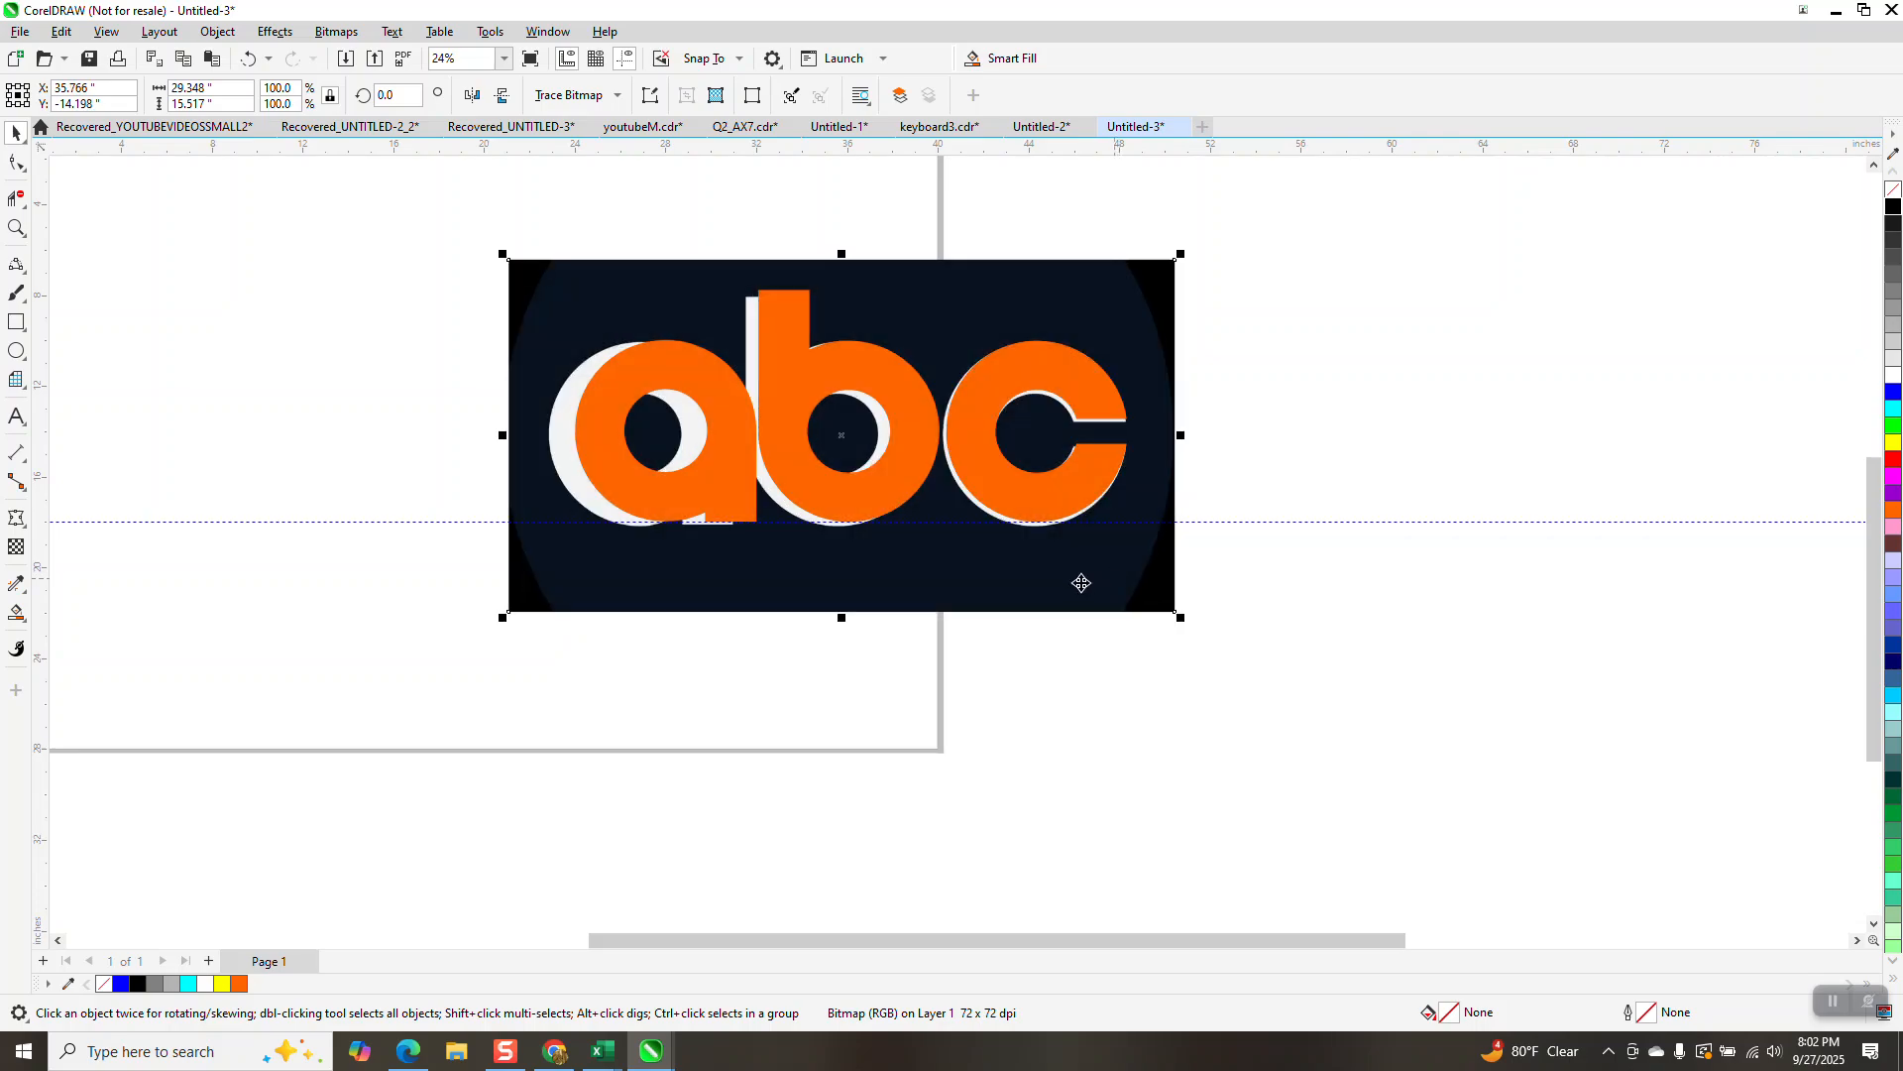
Step: Nudge the orange "b" 0.4 inches to the left to close up on the image's white "b"
click(780, 341)
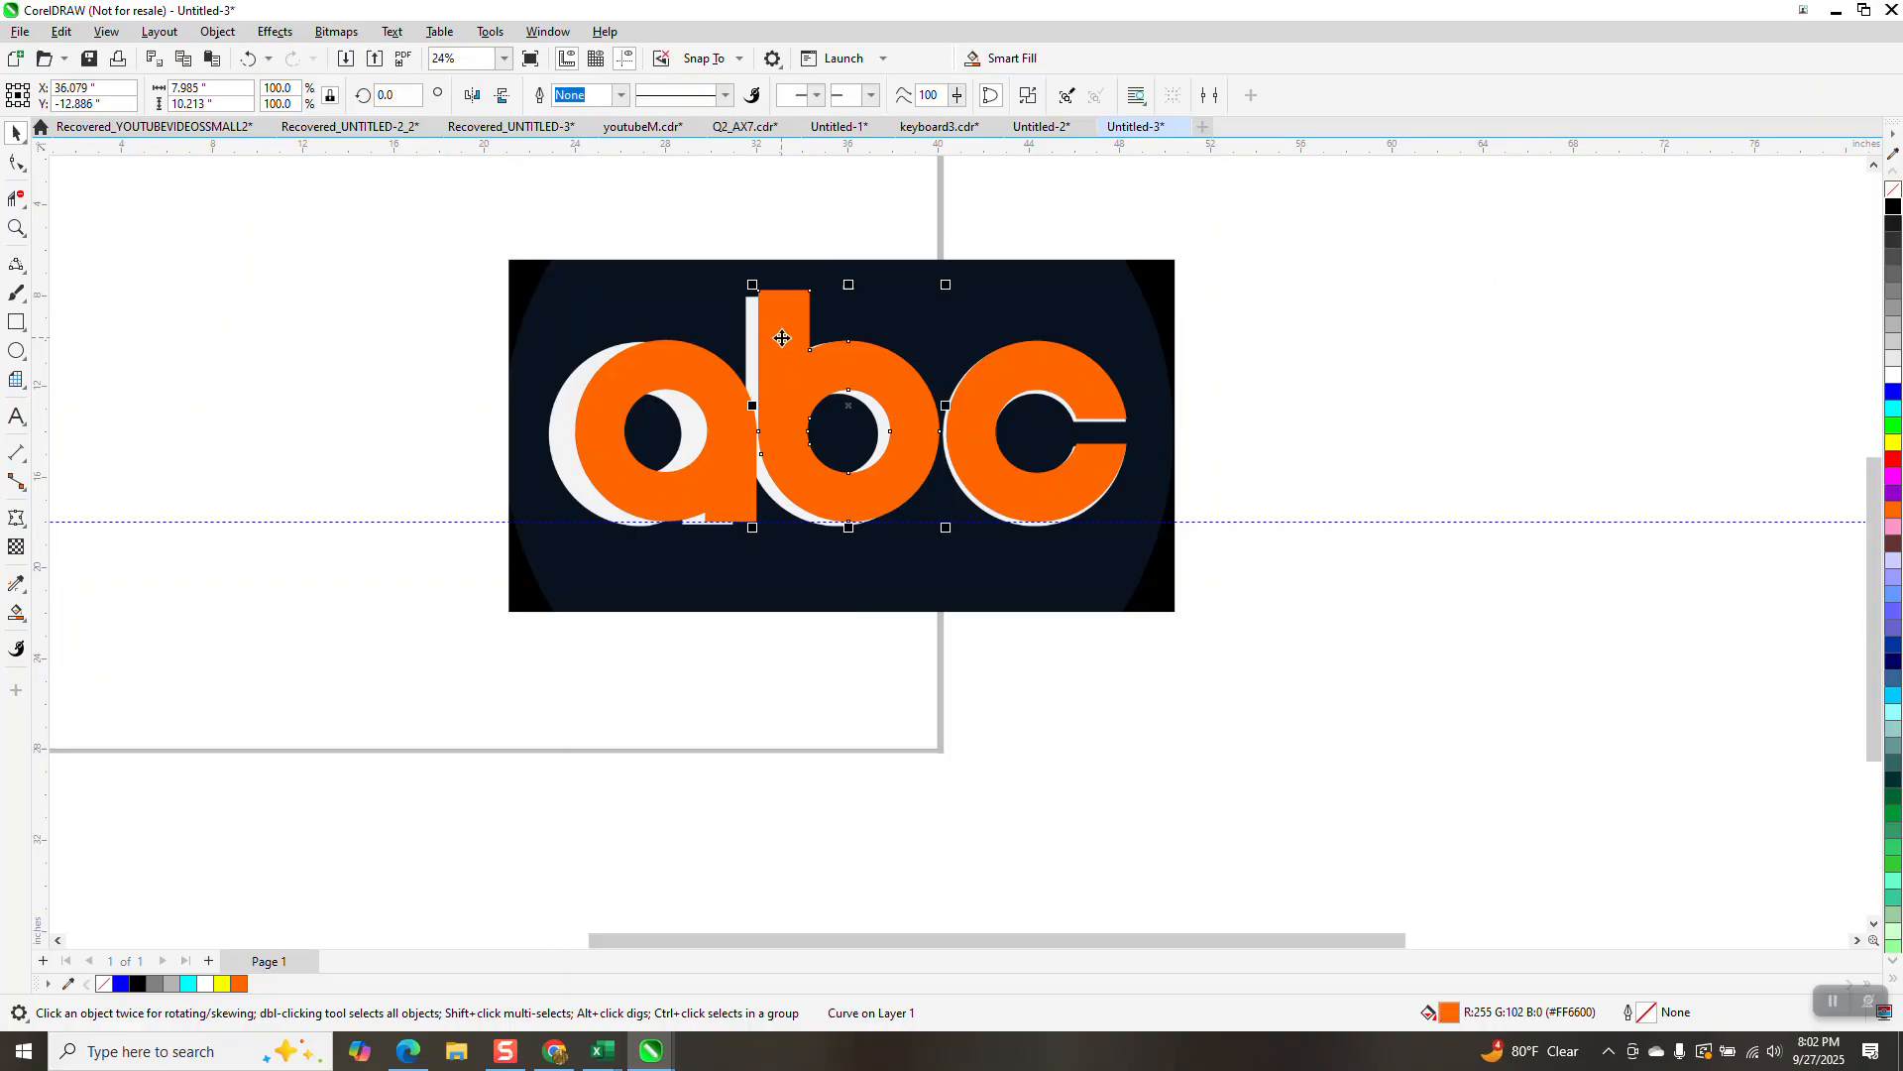
key(Left)
key(Left)
key(Left)
key(Left)
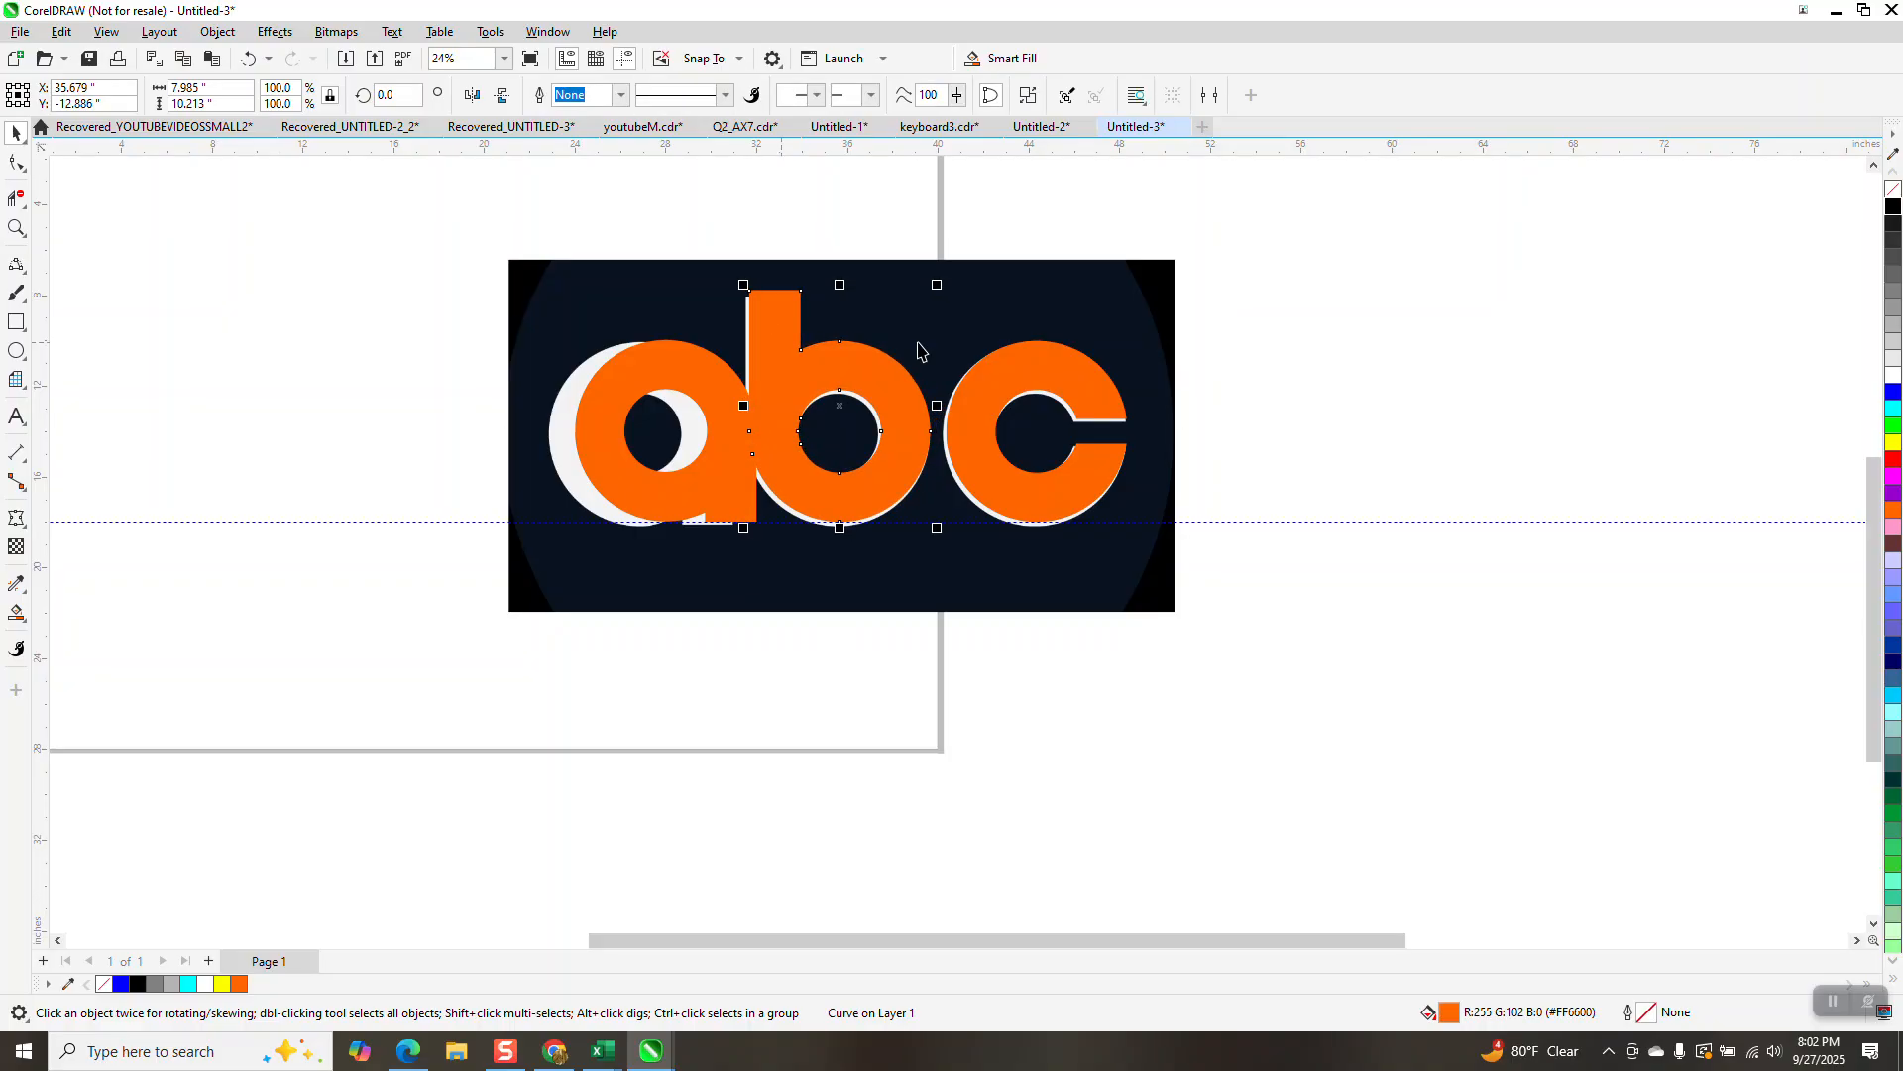
Step: Lower the two top nodes of the orange "b" stem to the top edge of the image's white stem
click(17, 228)
drag(684, 249, 849, 325)
click(17, 163)
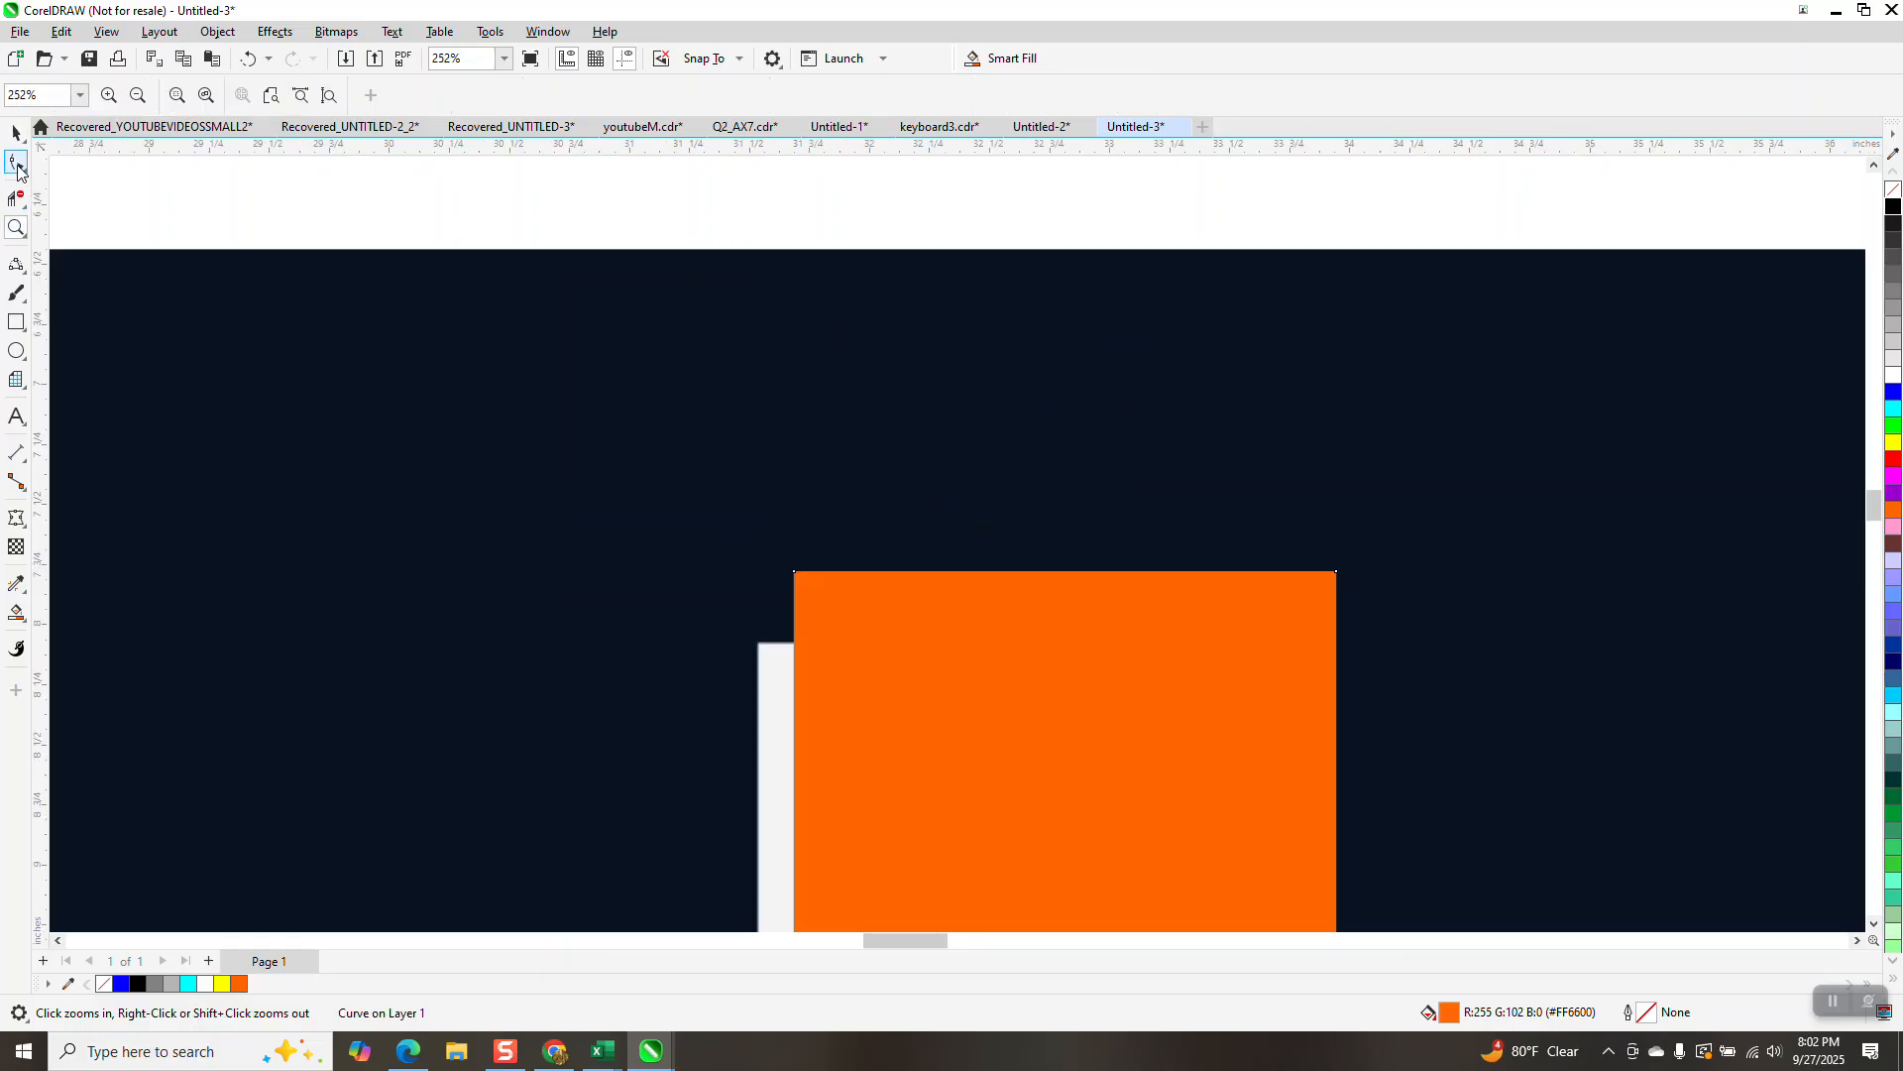
drag(749, 540, 1339, 593)
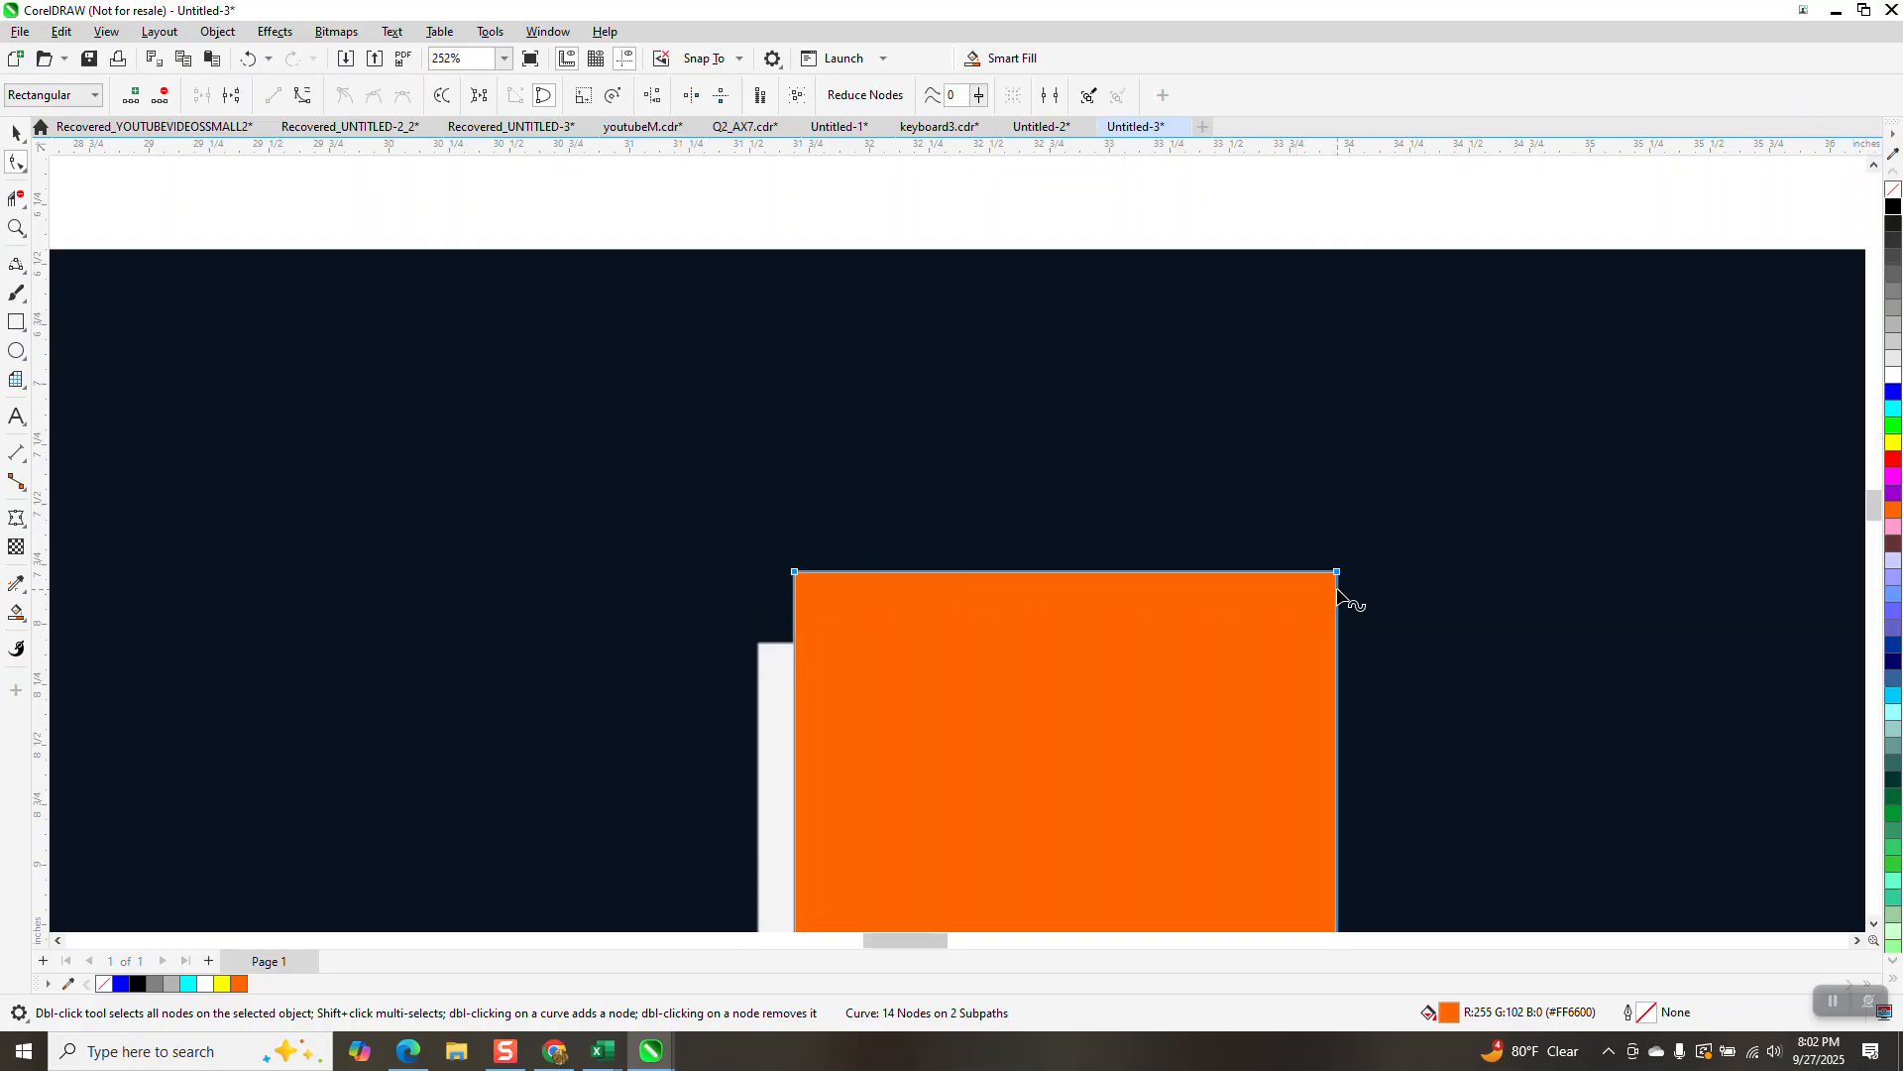
drag(796, 573, 802, 642)
Step: Move the orange "a" to the left so it covers the white "a" in the logo image
scroll(747, 560, down, 2)
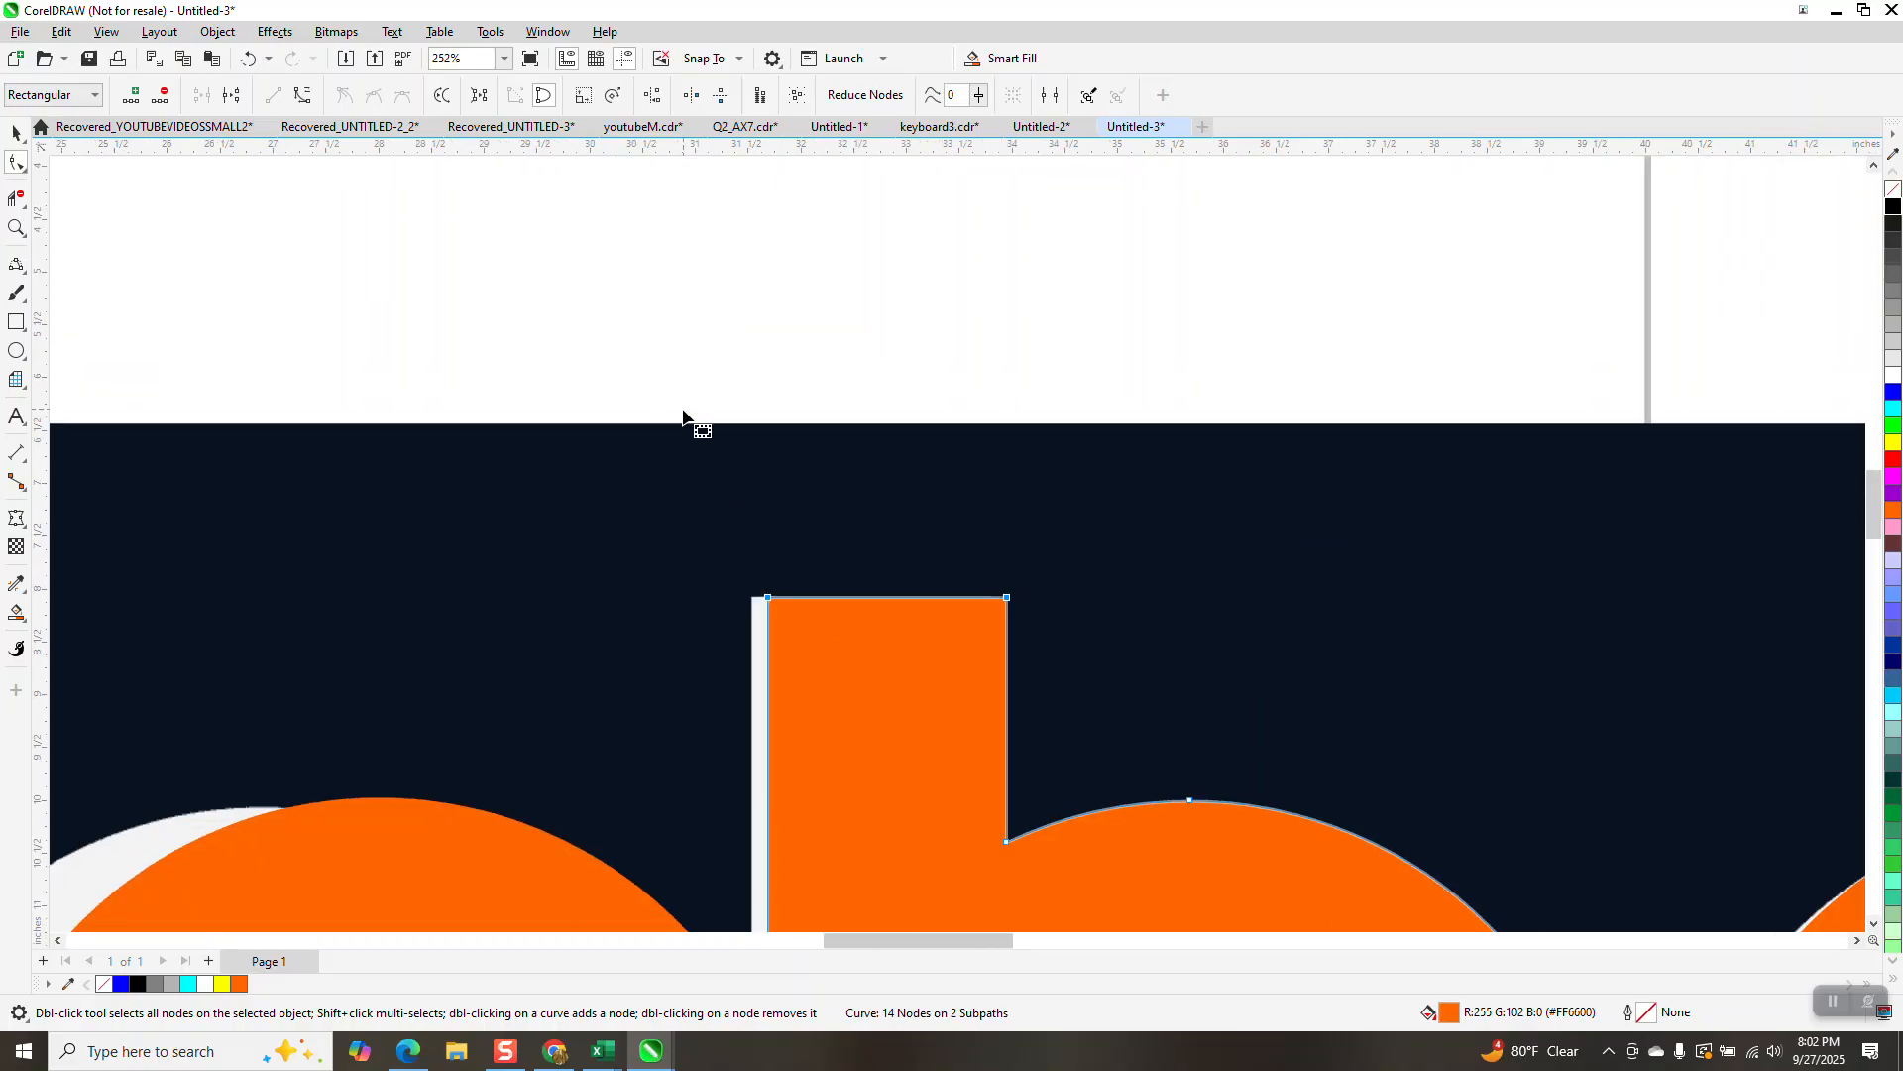
scroll(684, 417, down, 3)
click(16, 132)
drag(662, 628, 624, 621)
Step: Move the original logo image away from the orange letters to the empty area right of the page
scroll(754, 648, down, 2)
click(853, 565)
drag(854, 565, 1674, 604)
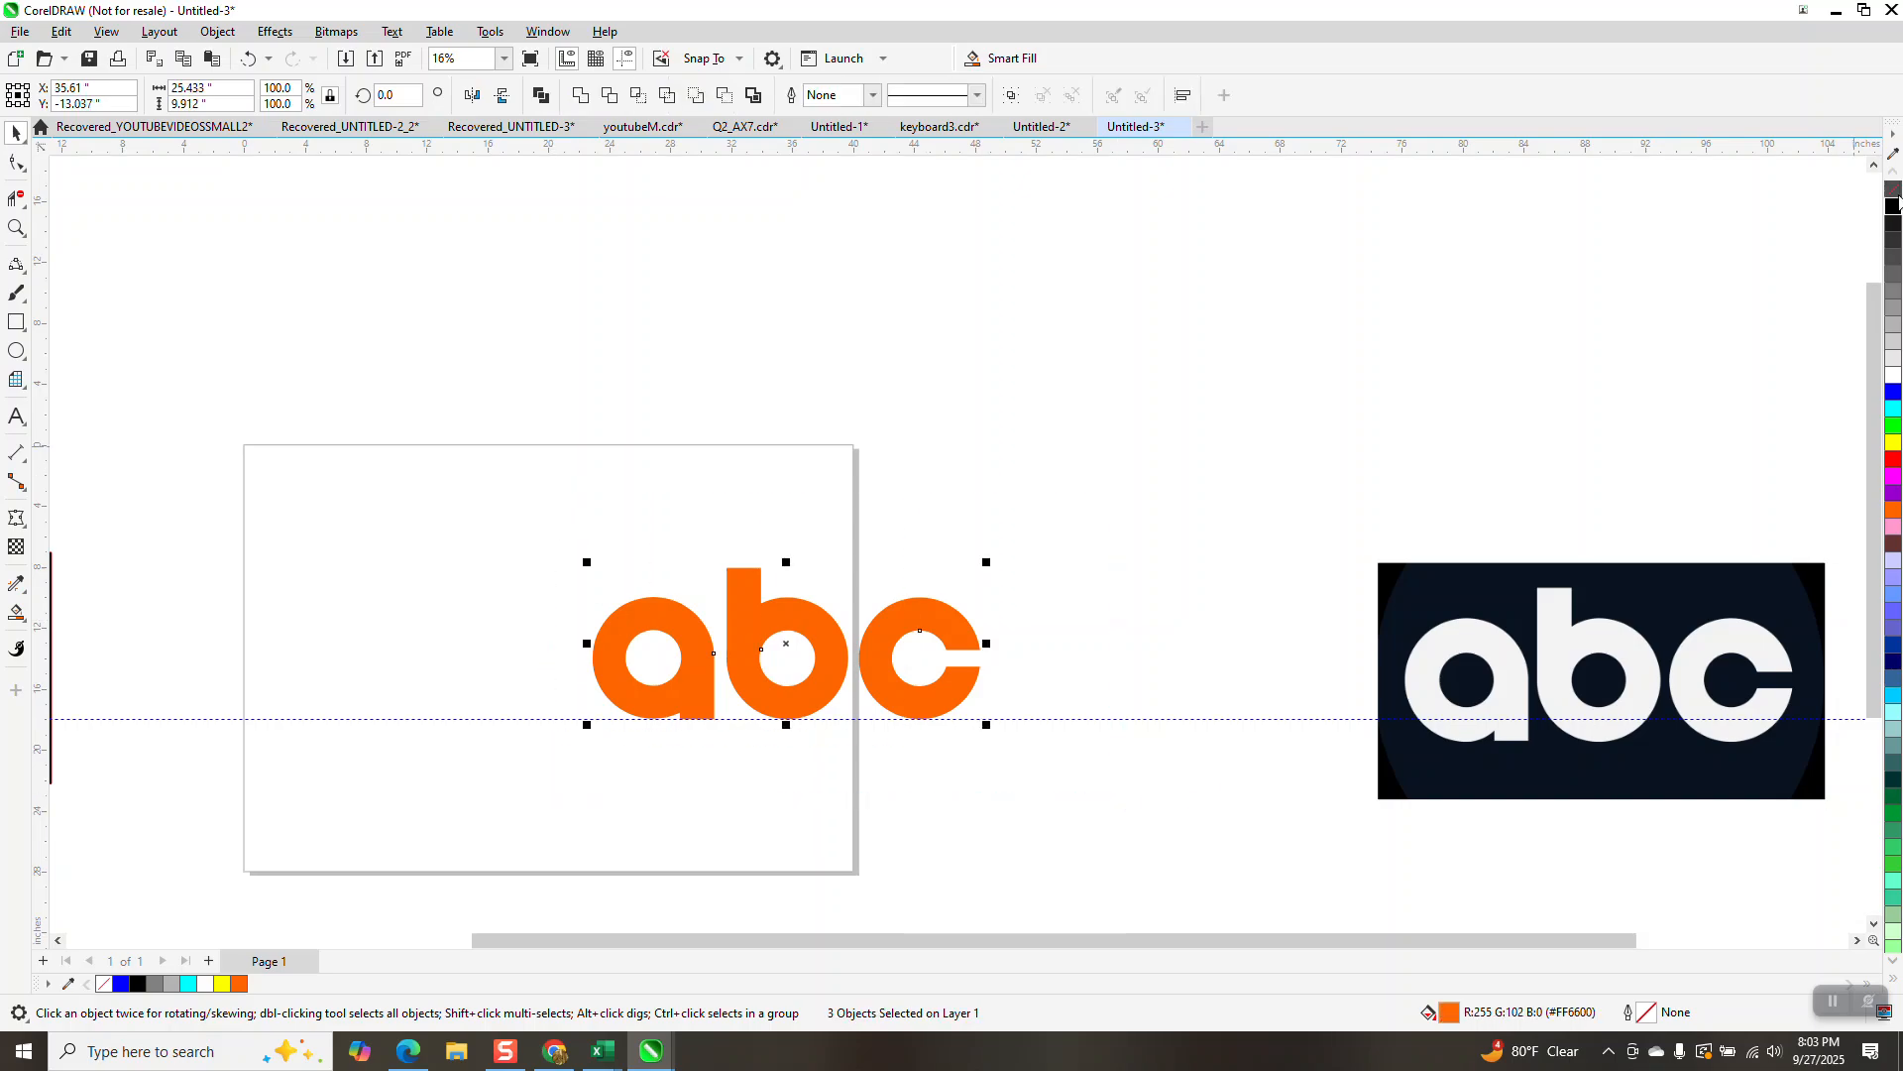
Step: Replace the letters' orange fill with black hairline outlines and draw a rectangle about 44.31 by 19.52 inches around them
click(1894, 190)
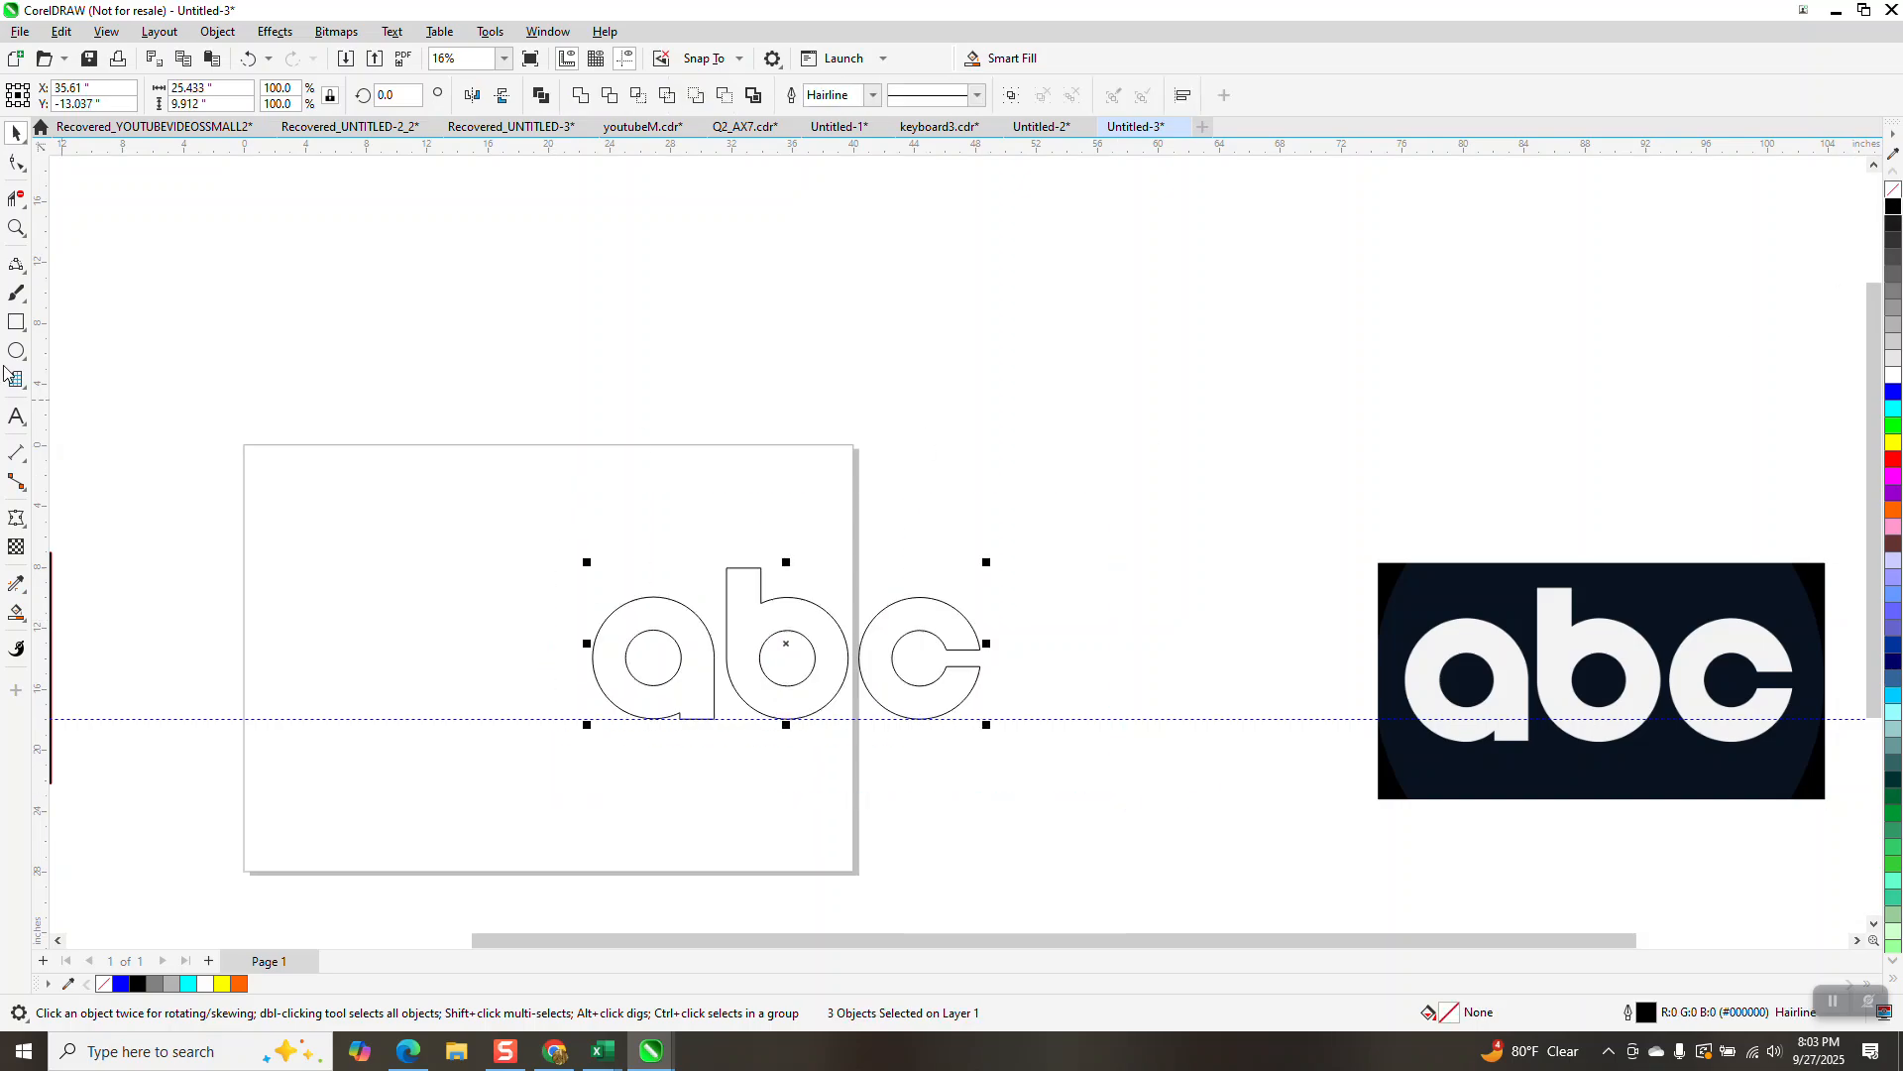
click(16, 323)
drag(468, 492, 1145, 791)
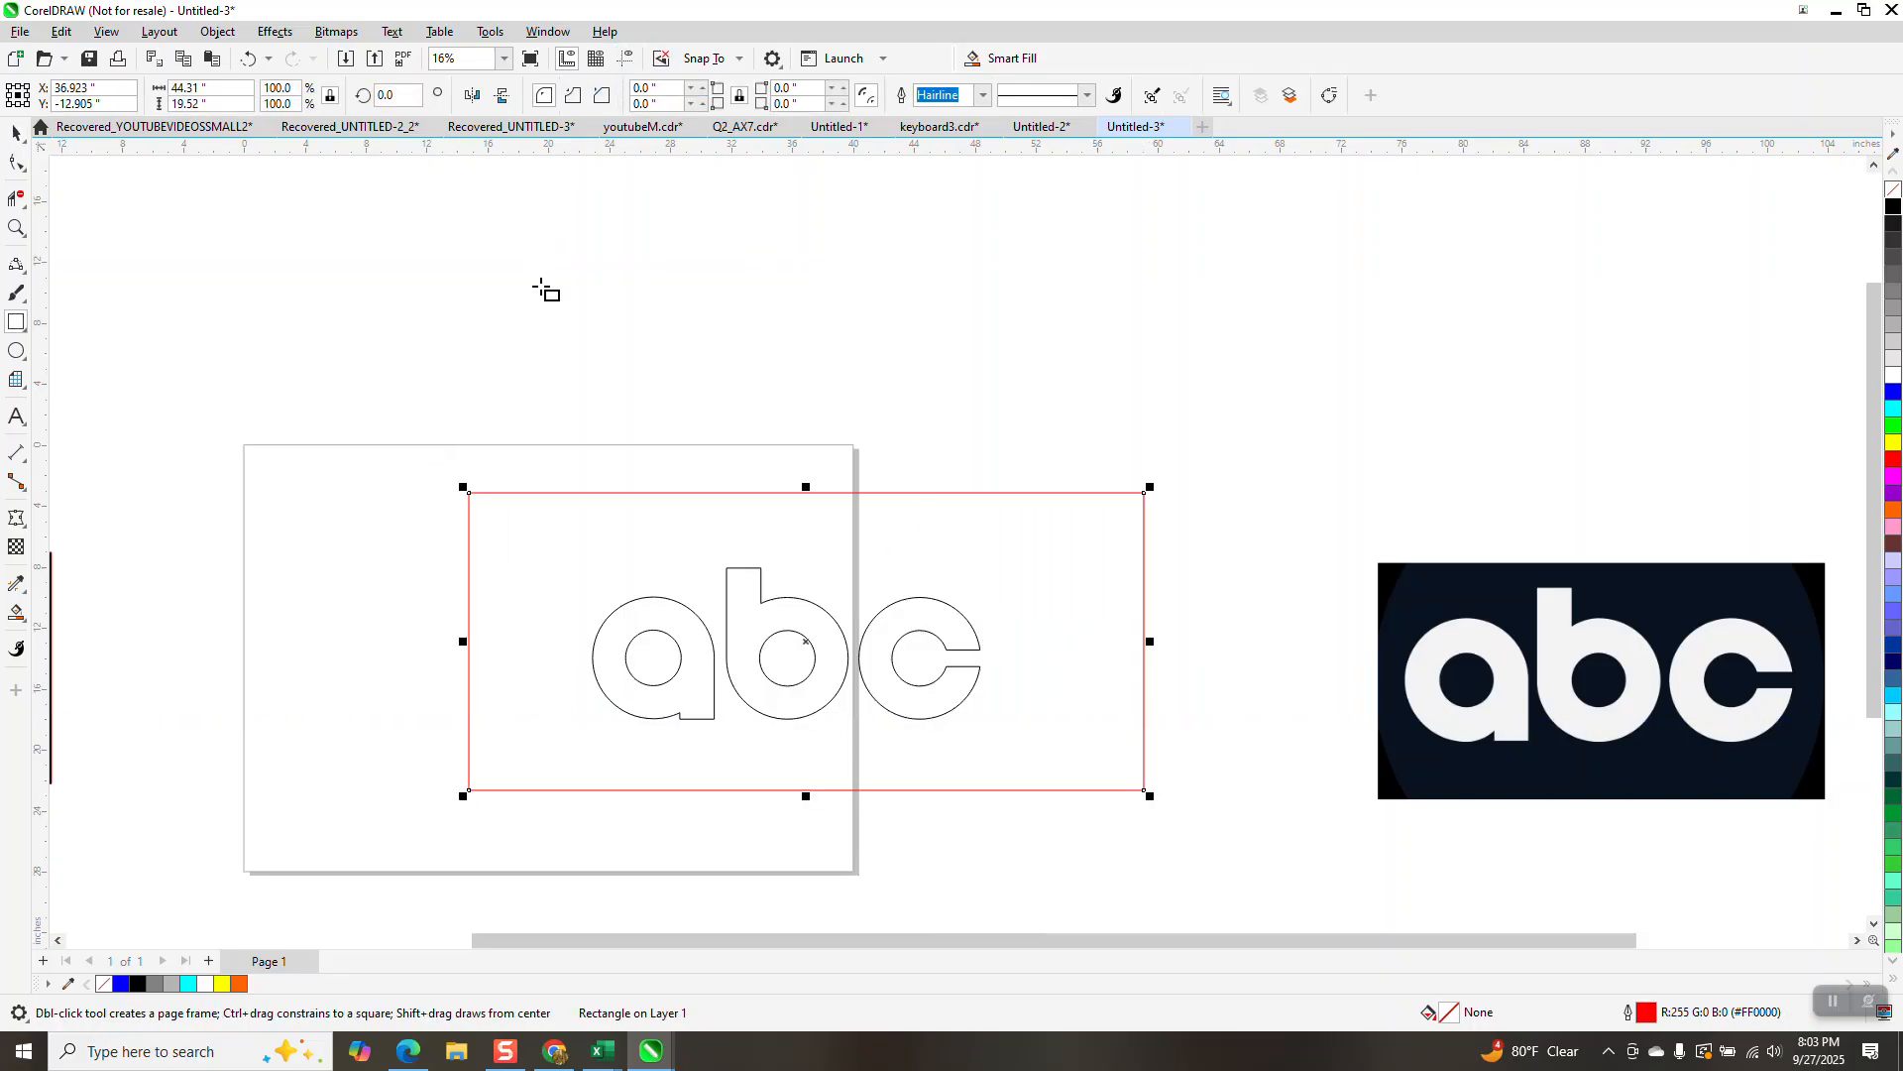
Step: Set the Smart Fill colour to white with no outline and fill the outlined letters inside the rectangle
click(28, 627)
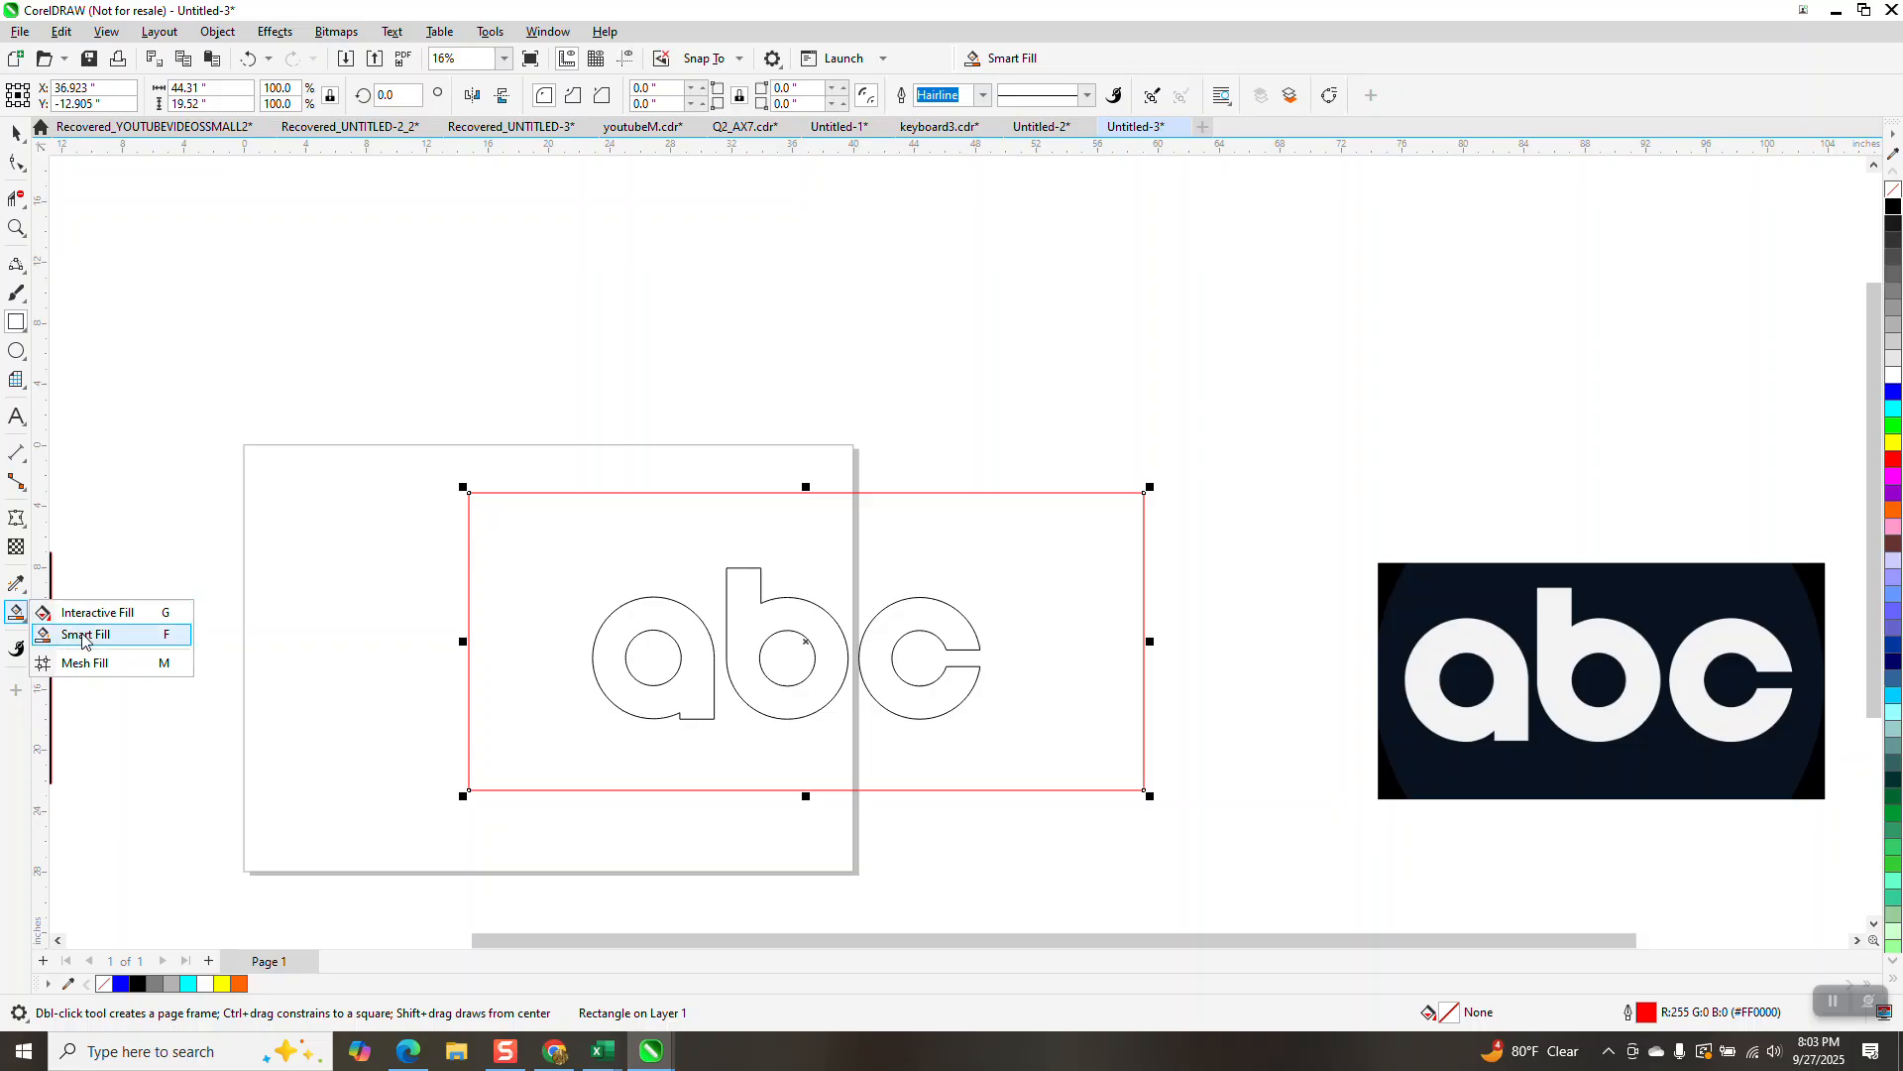
click(83, 635)
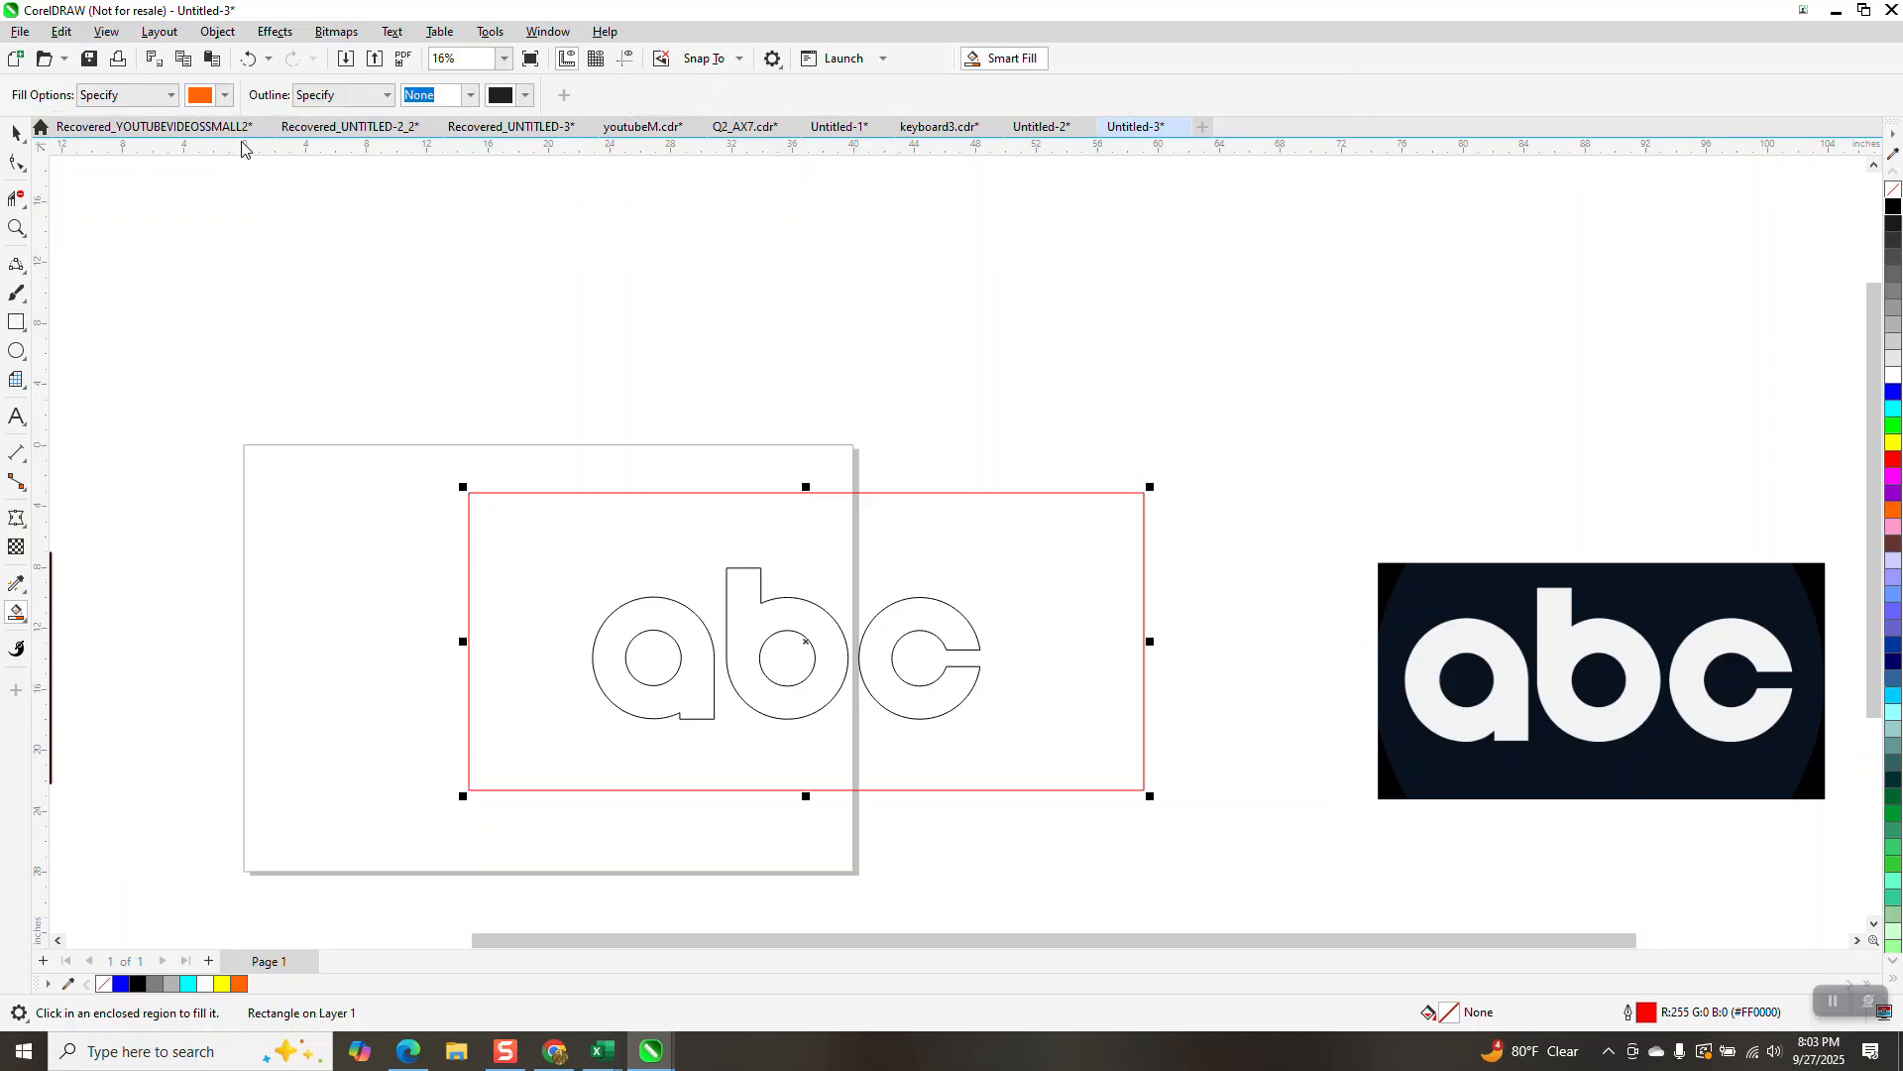
click(225, 95)
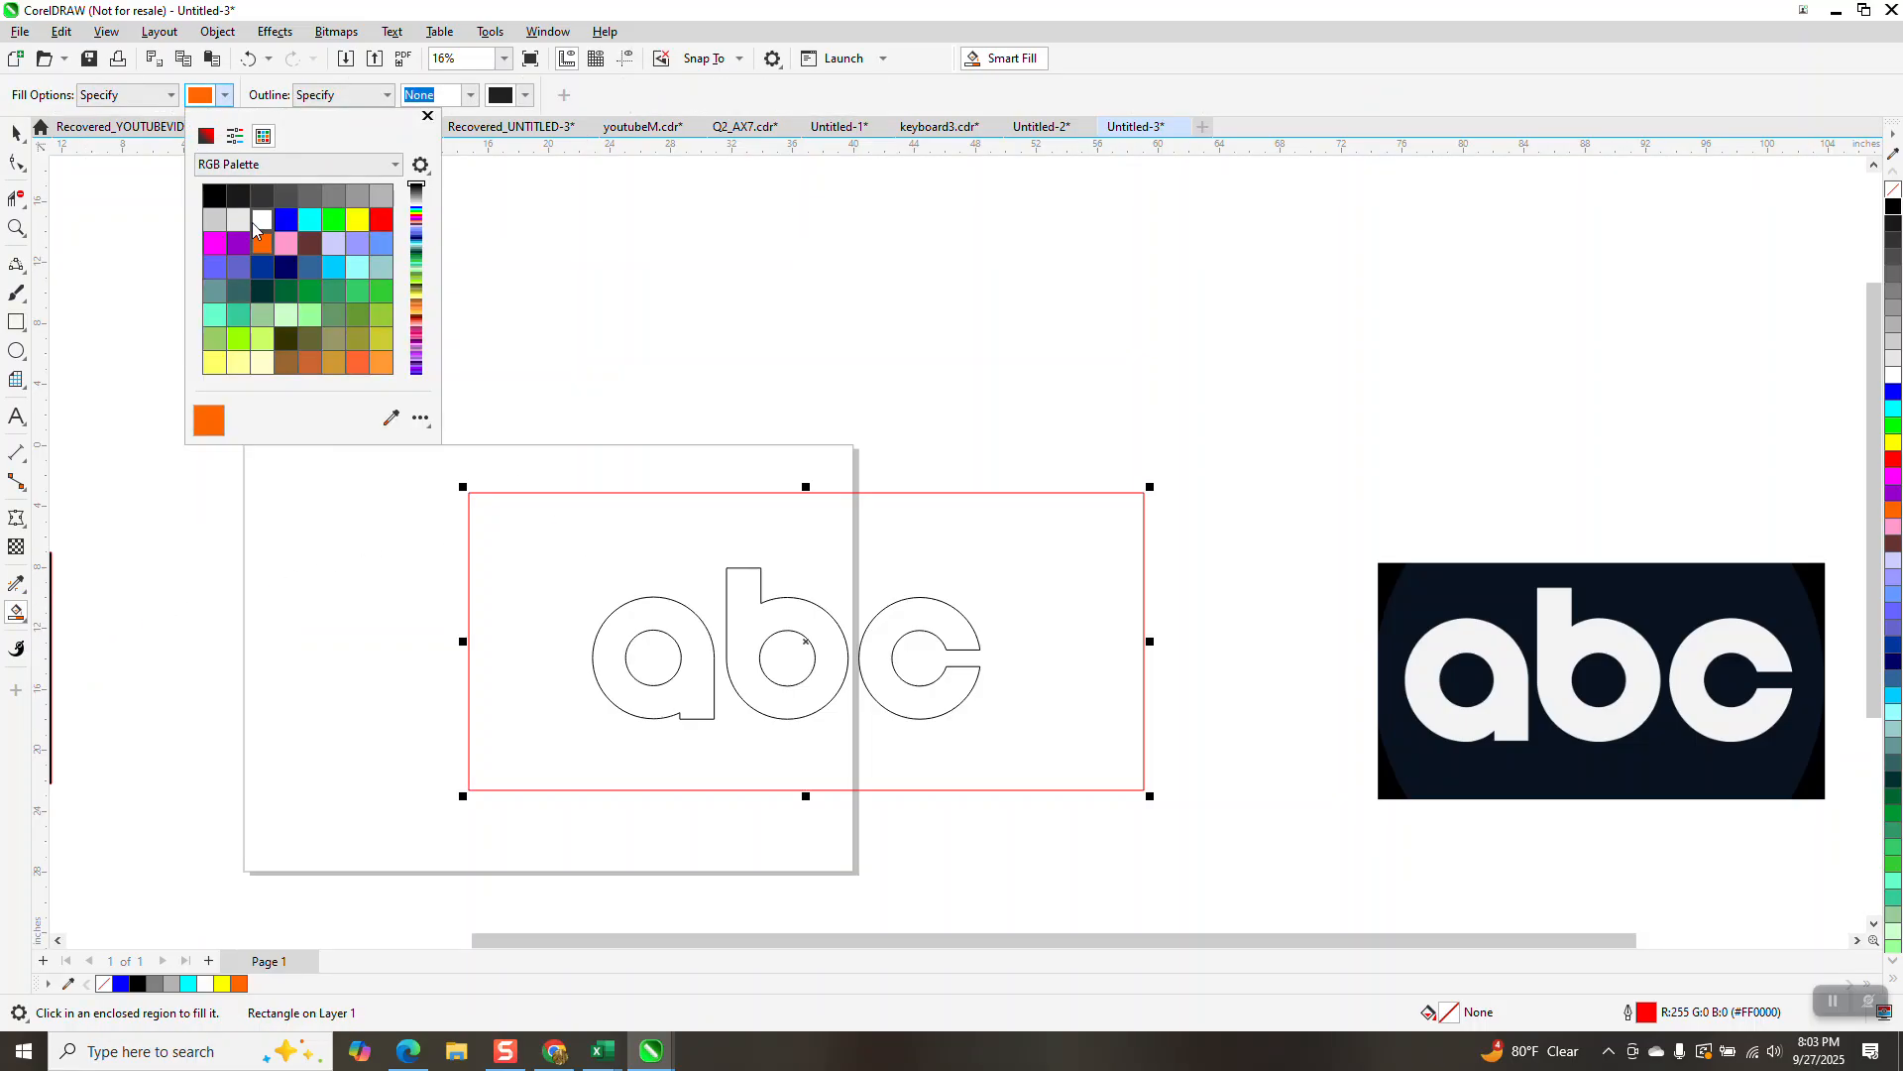
click(261, 220)
click(633, 572)
click(640, 632)
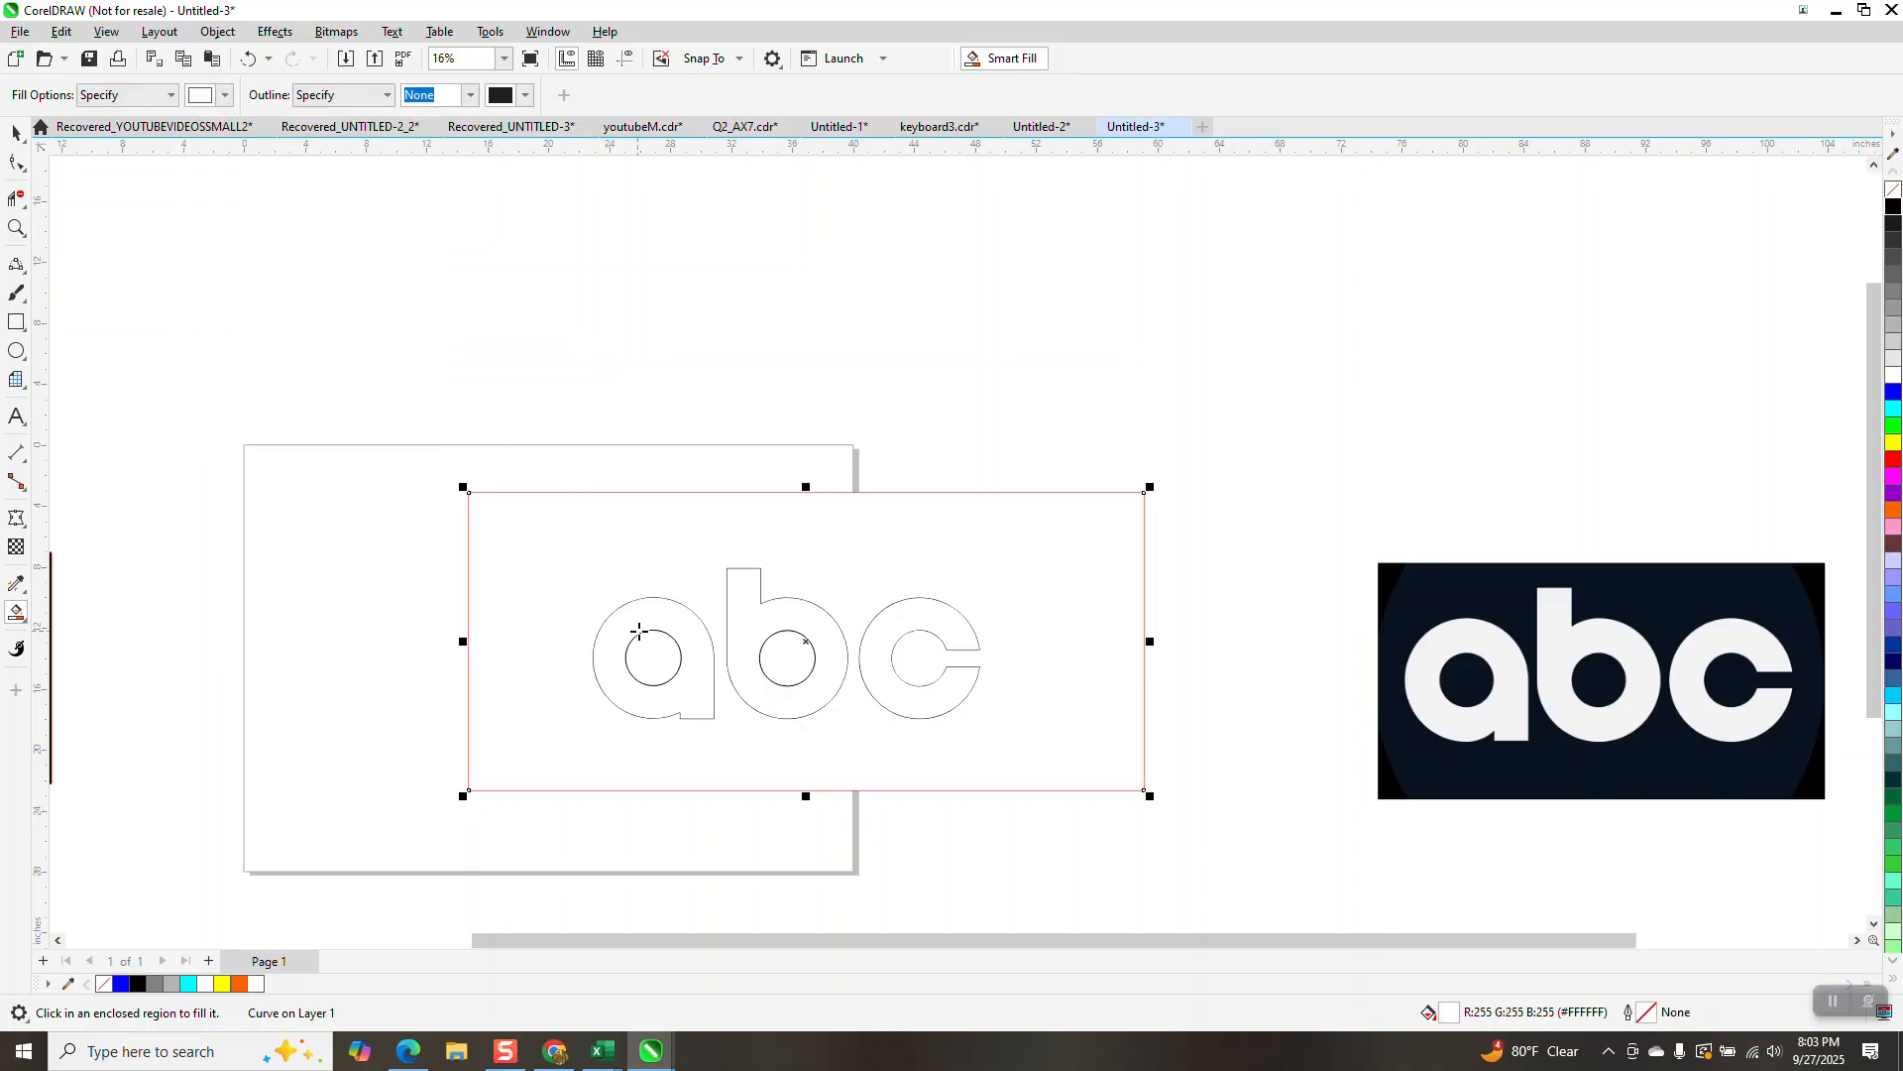
Step: Change the Smart Fill colour to black and fill the background rectangle and the round openings of the "a" and "b"
click(226, 94)
click(569, 510)
click(667, 664)
click(778, 659)
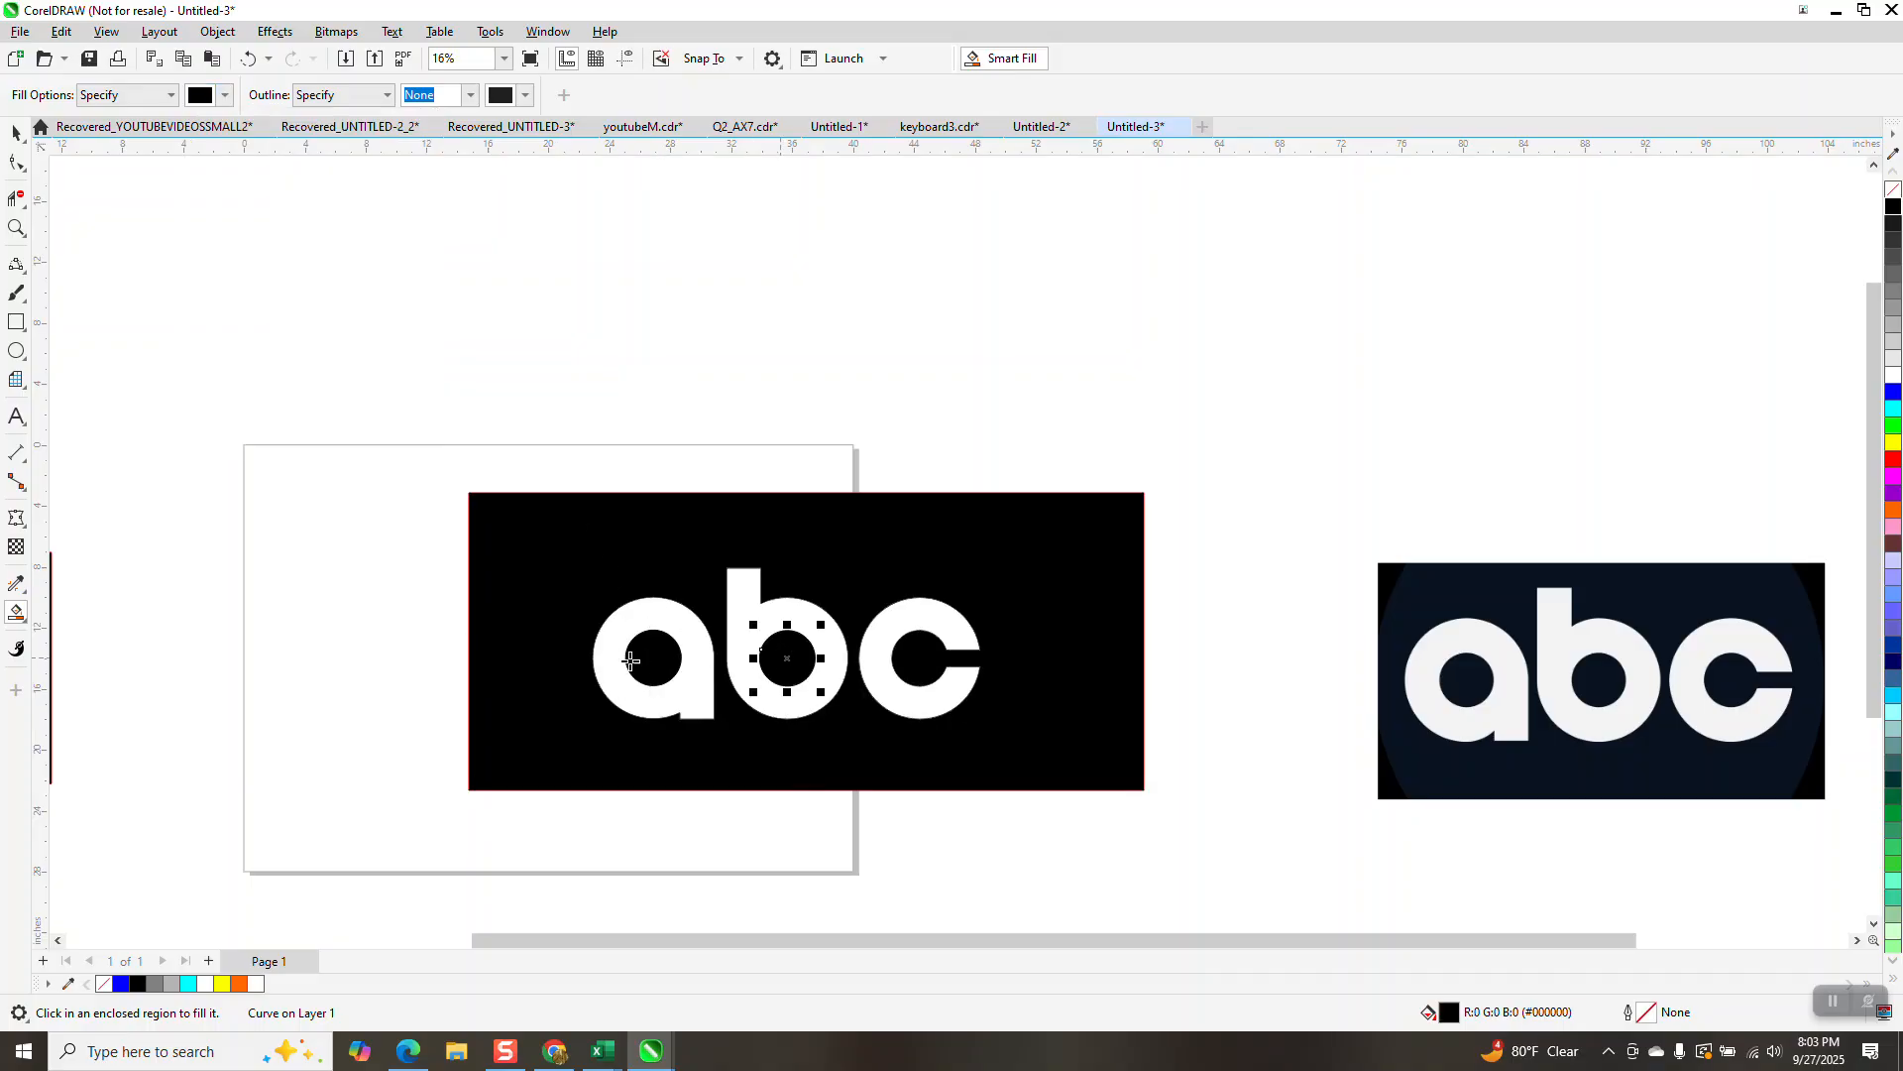
Step: Place the original logo image directly above the recreated logo and examine both up close to compare their letters
click(16, 132)
drag(1423, 633, 759, 412)
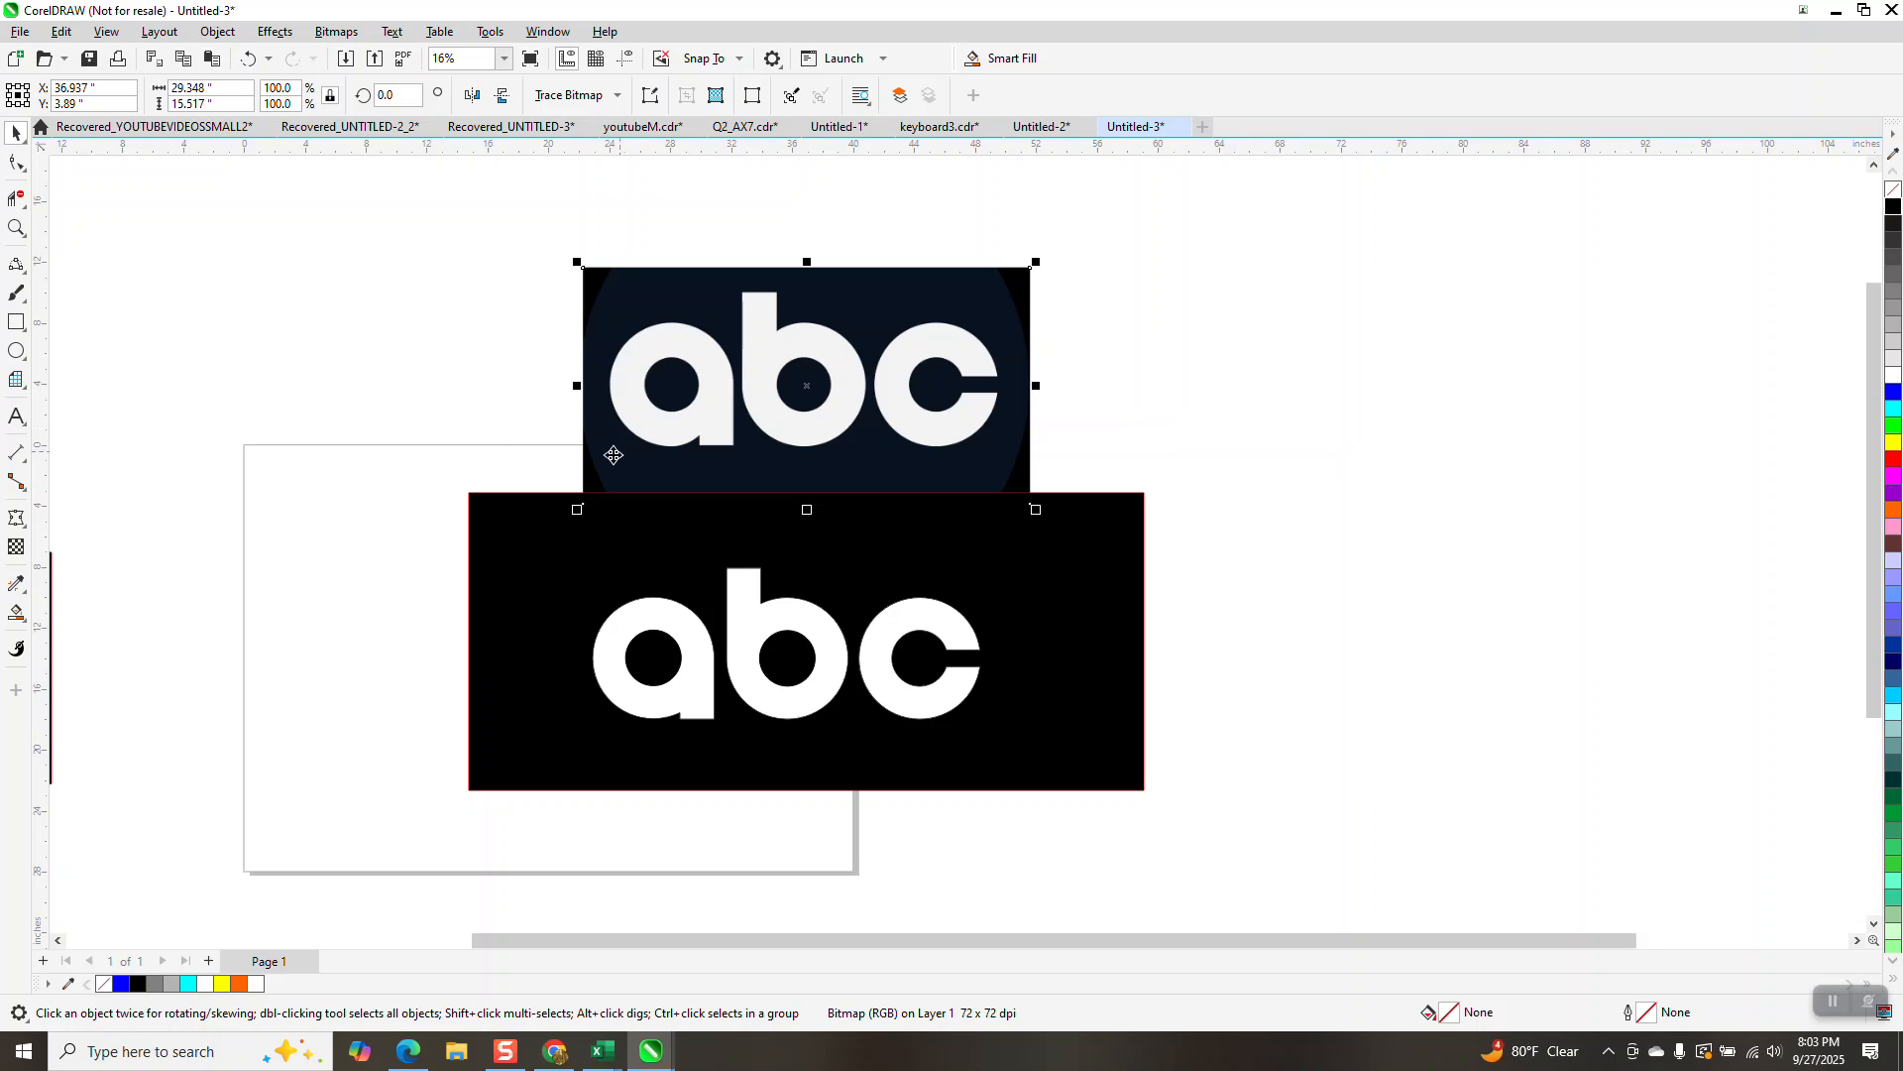
scroll(582, 456, down, 4)
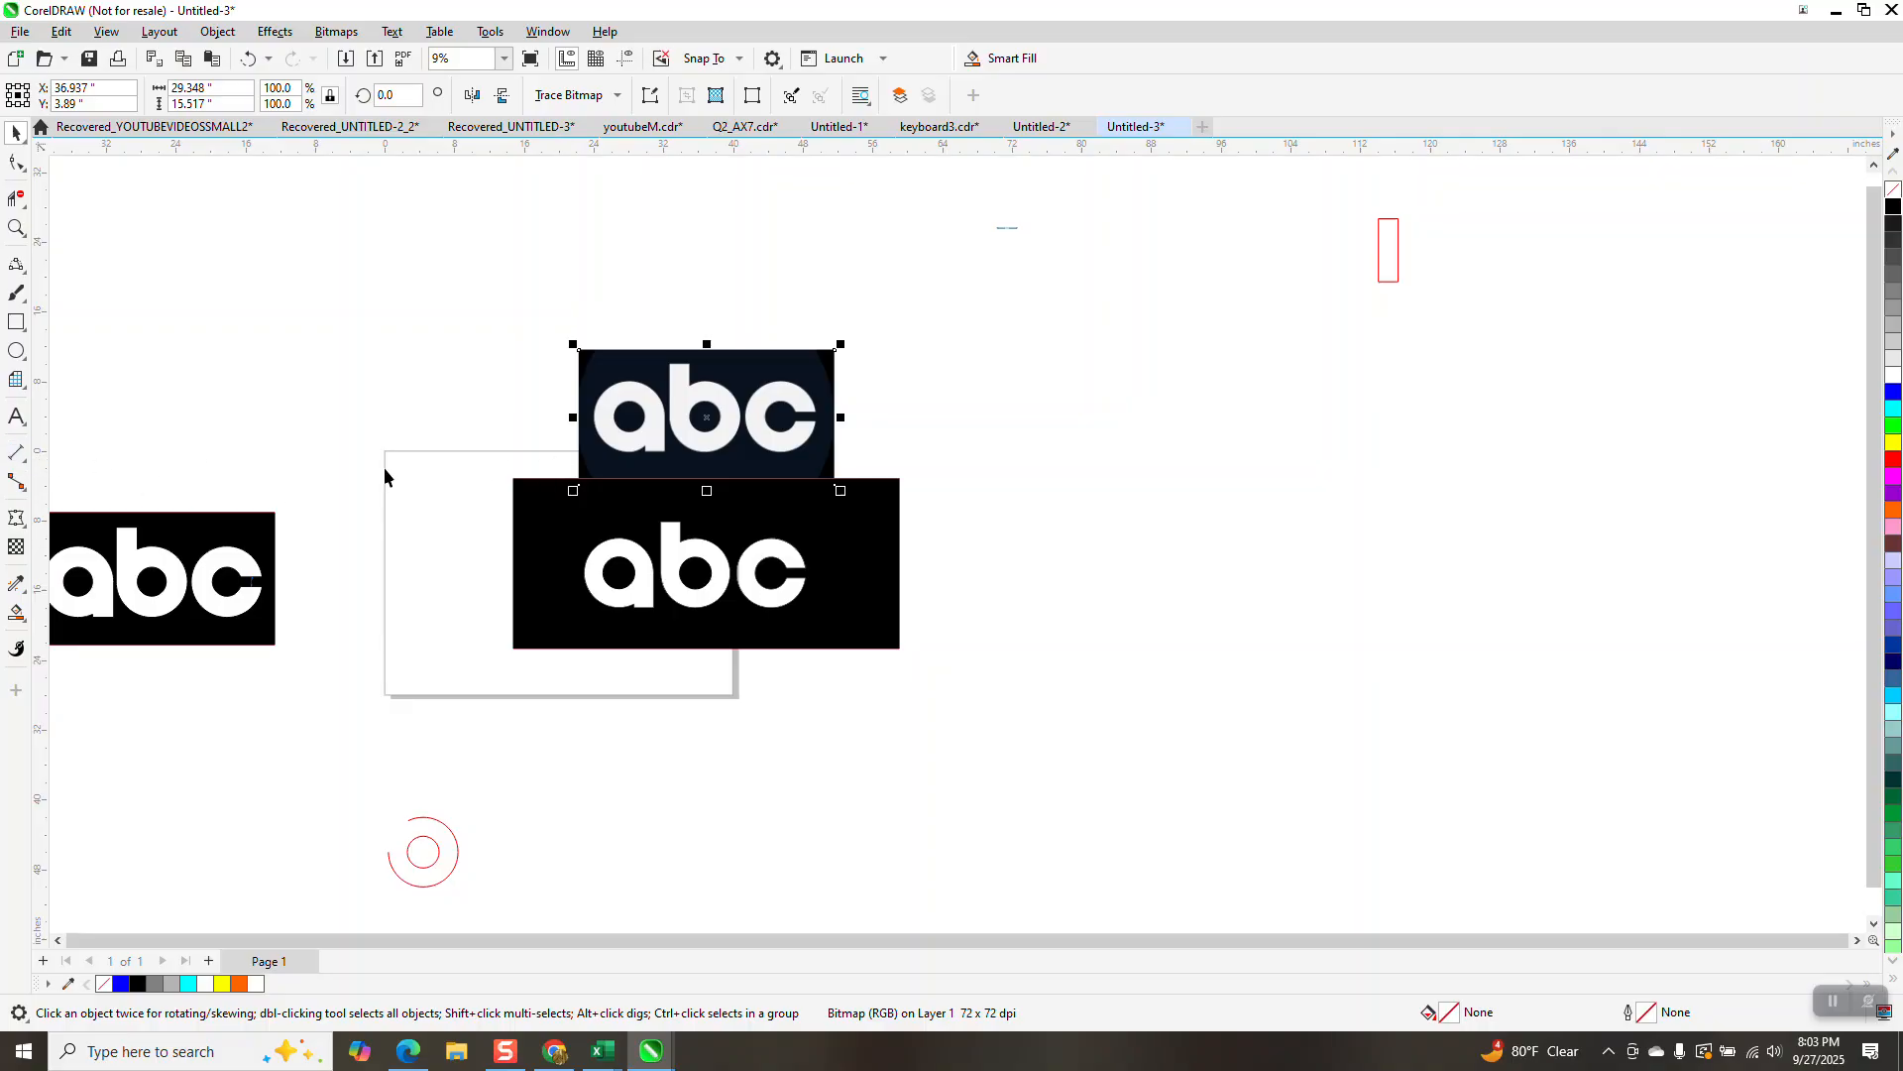
click(16, 228)
drag(449, 345, 878, 651)
right_click(771, 759)
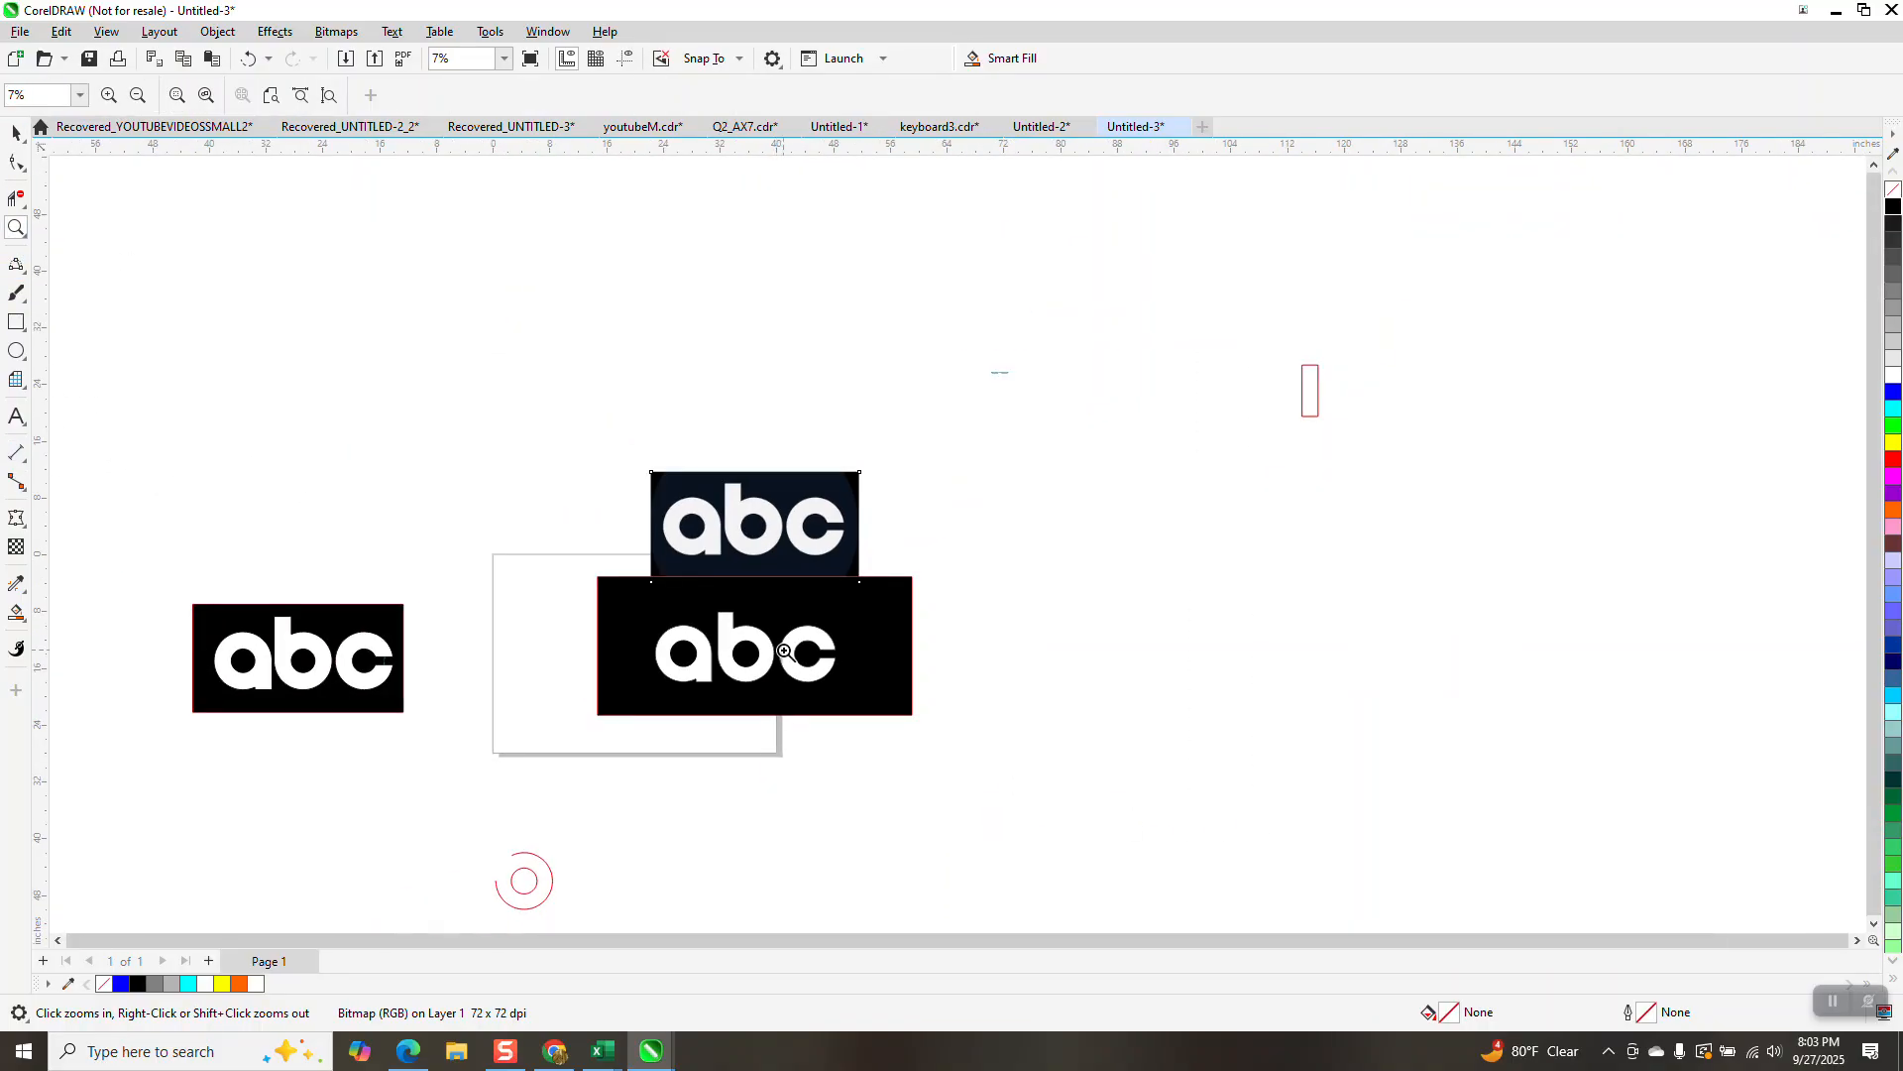
drag(650, 464, 884, 595)
scroll(867, 605, down, 3)
drag(685, 659, 950, 777)
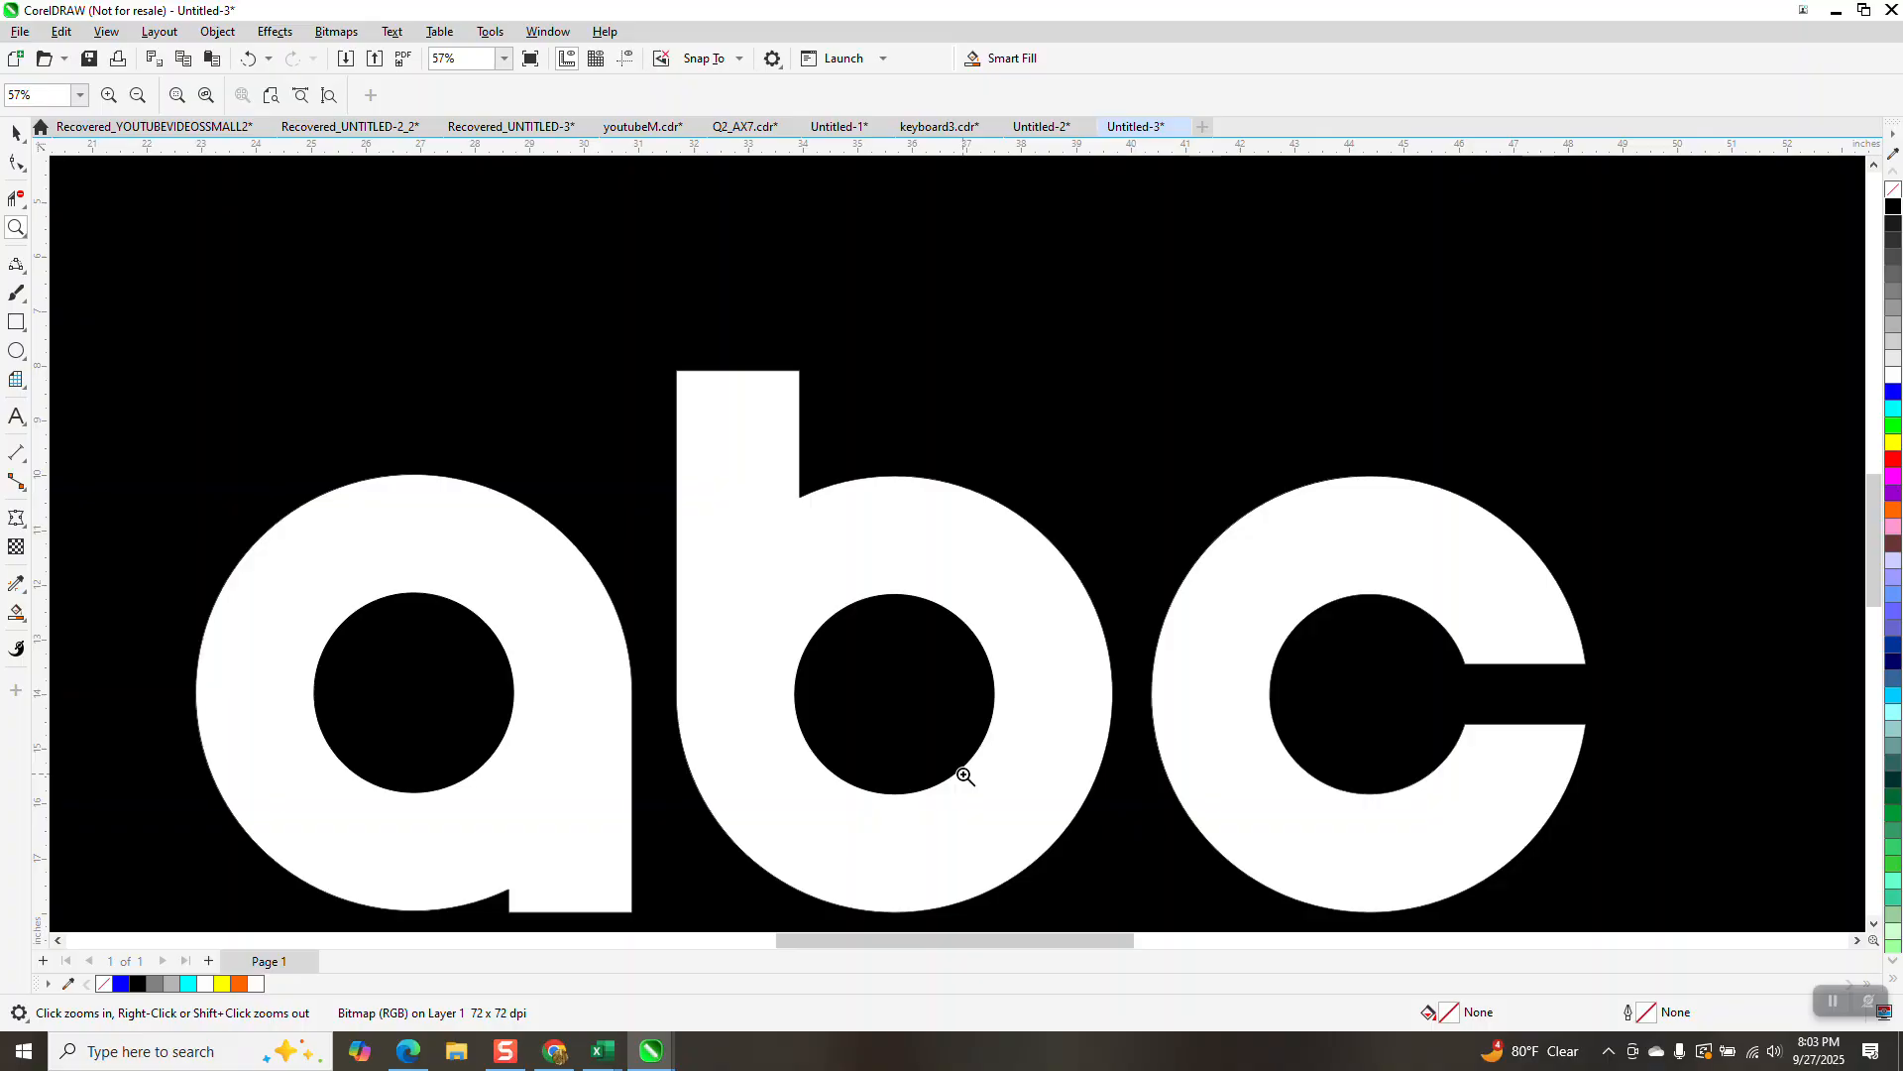